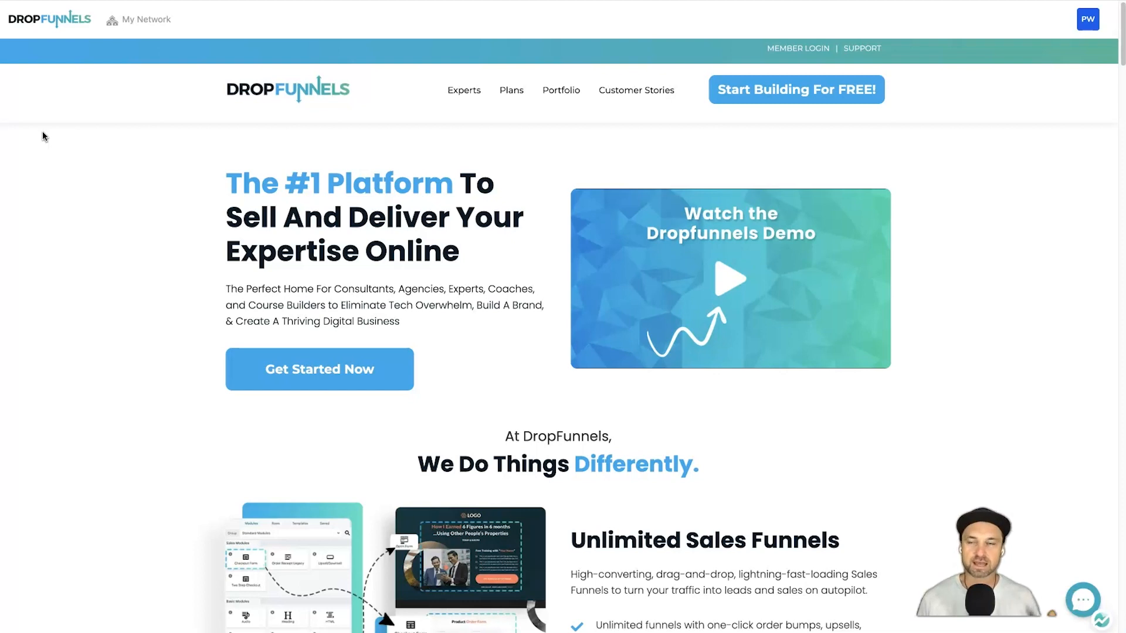
Open the site's custom domain settings and read the notice about the domain mapping service
click(47, 96)
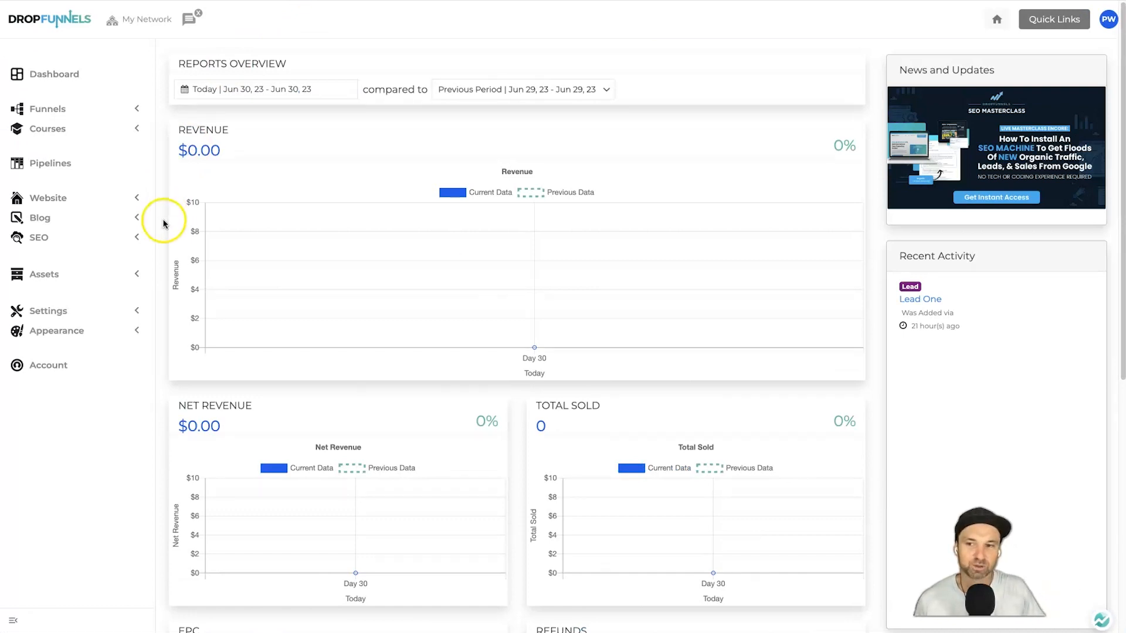
click(92, 319)
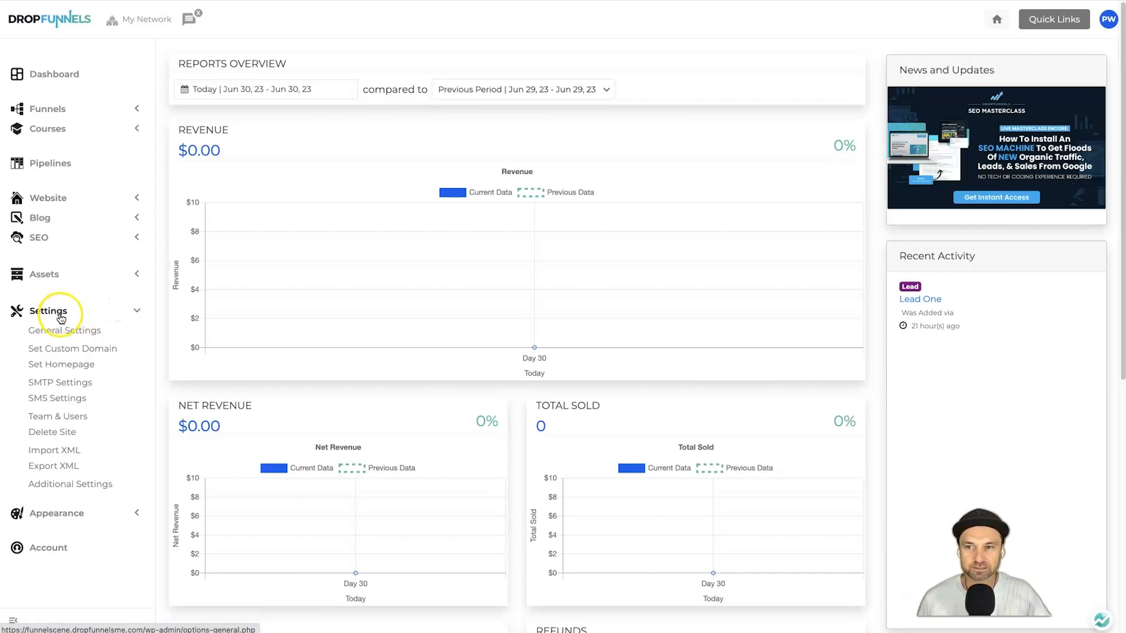
click(64, 350)
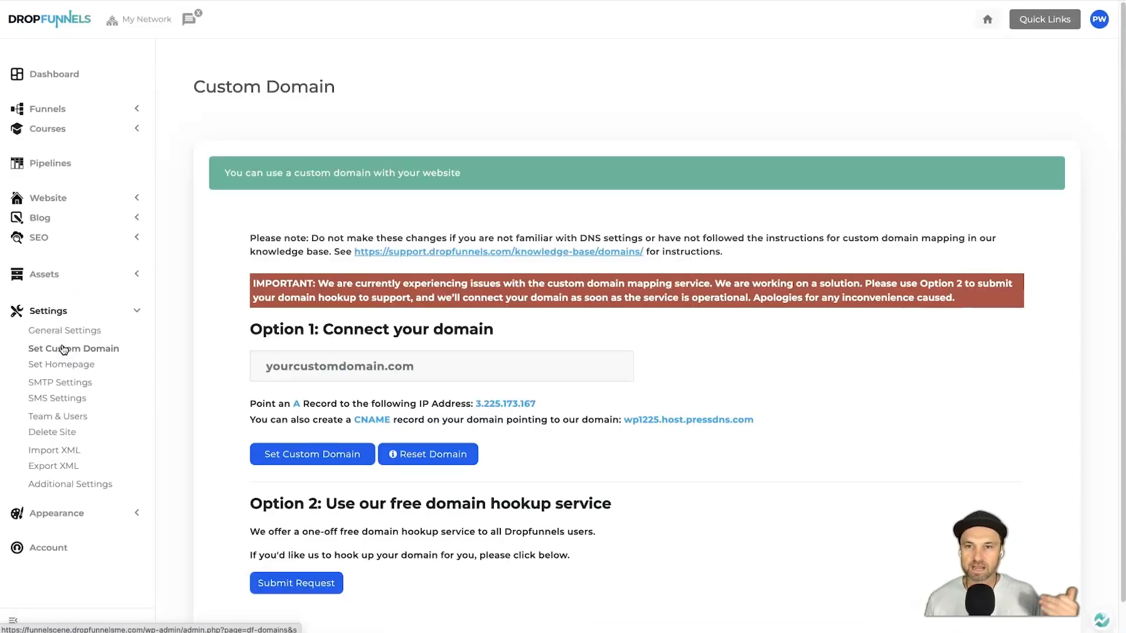
scroll(86, 335, down, 1)
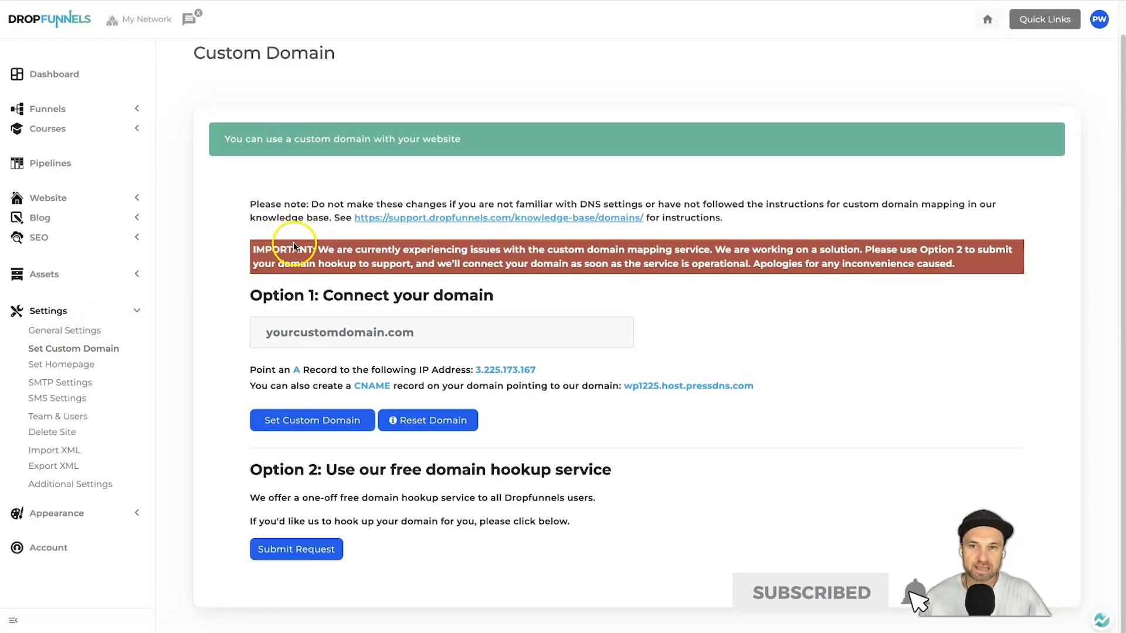
drag(325, 253, 664, 260)
click(665, 260)
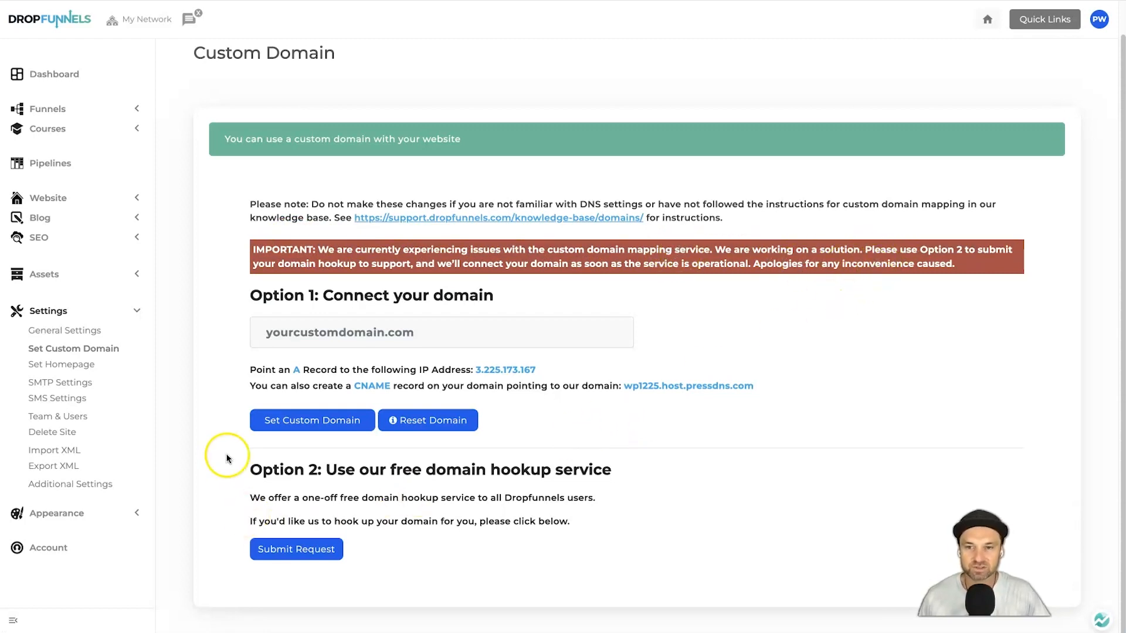
Review the Option 2 free domain hookup service and submit a request for it
drag(250, 464, 309, 469)
click(939, 217)
drag(906, 246, 765, 344)
click(765, 345)
drag(333, 469, 587, 472)
click(574, 490)
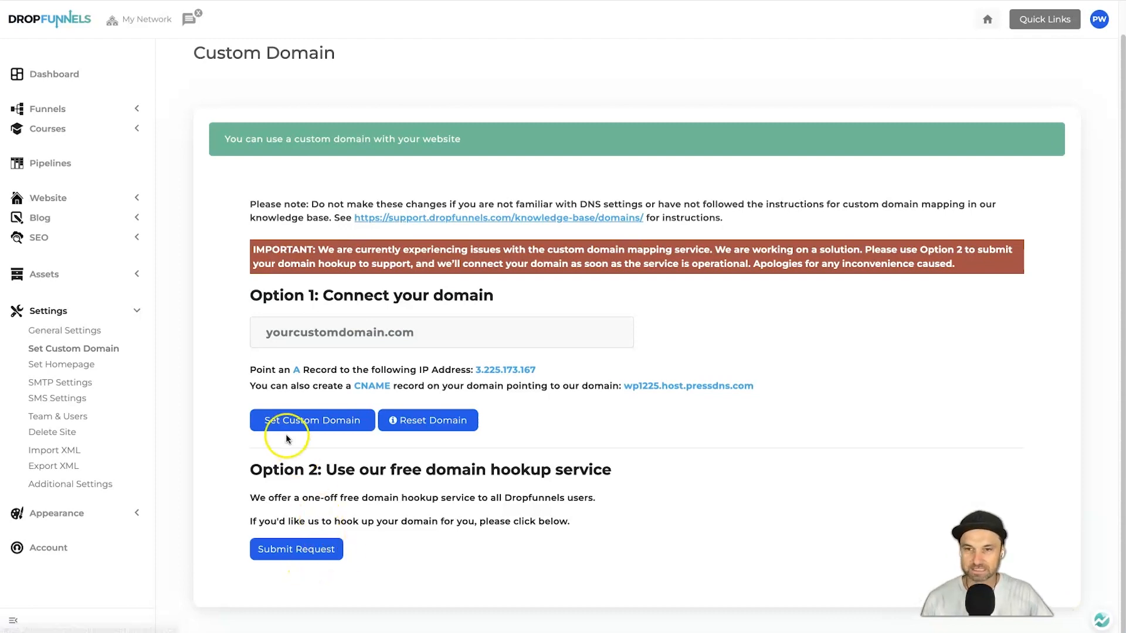
scroll(485, 296, up, 1)
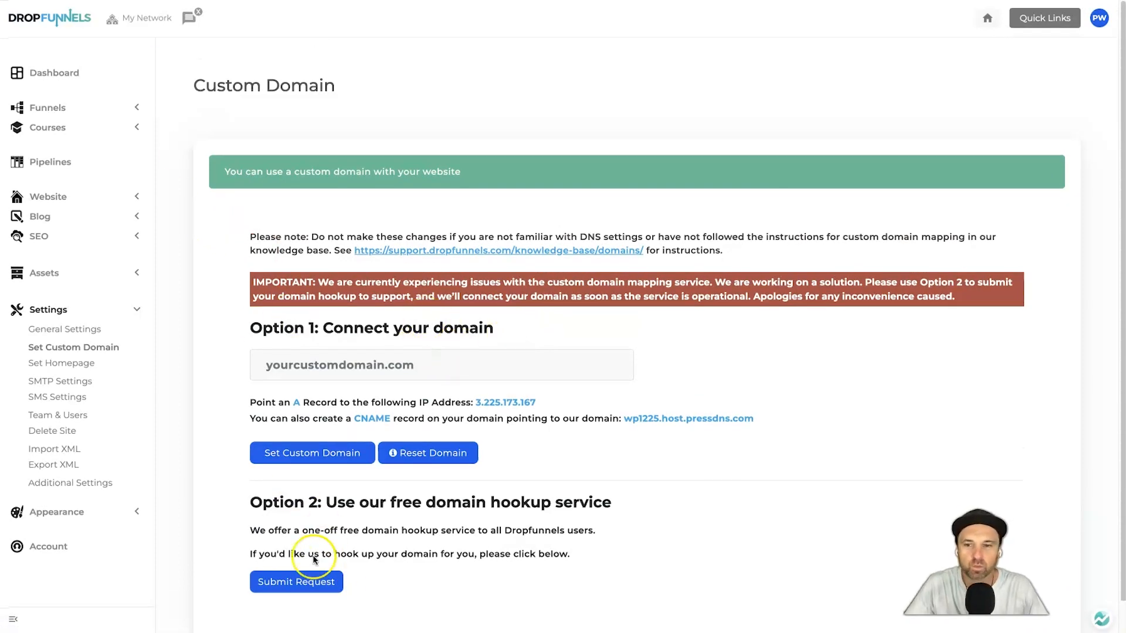
click(293, 581)
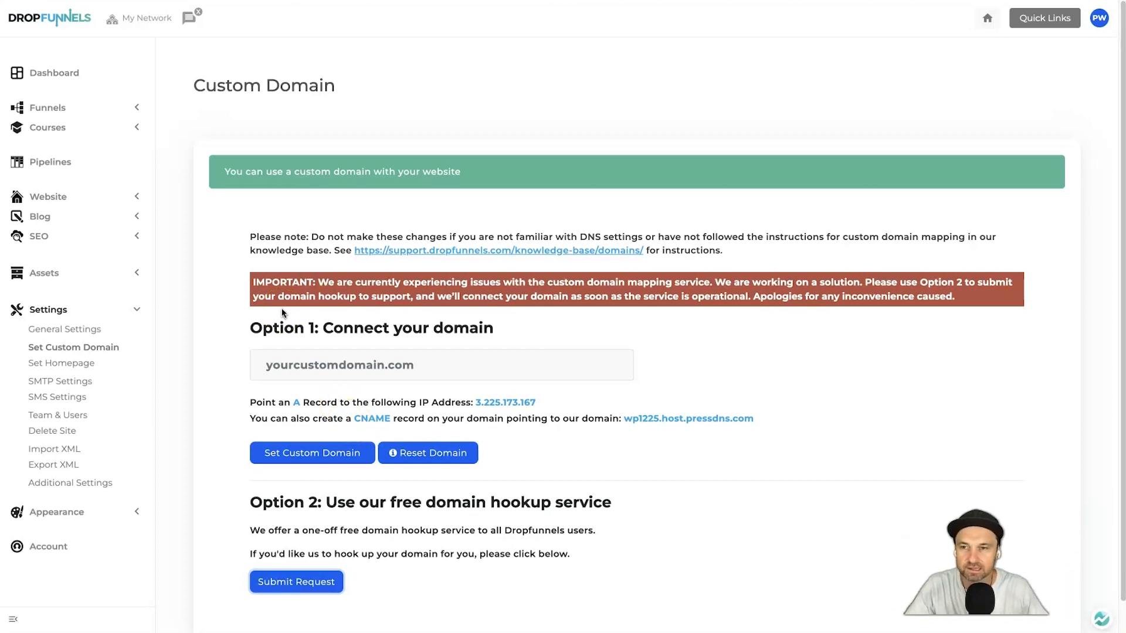
click(210, 333)
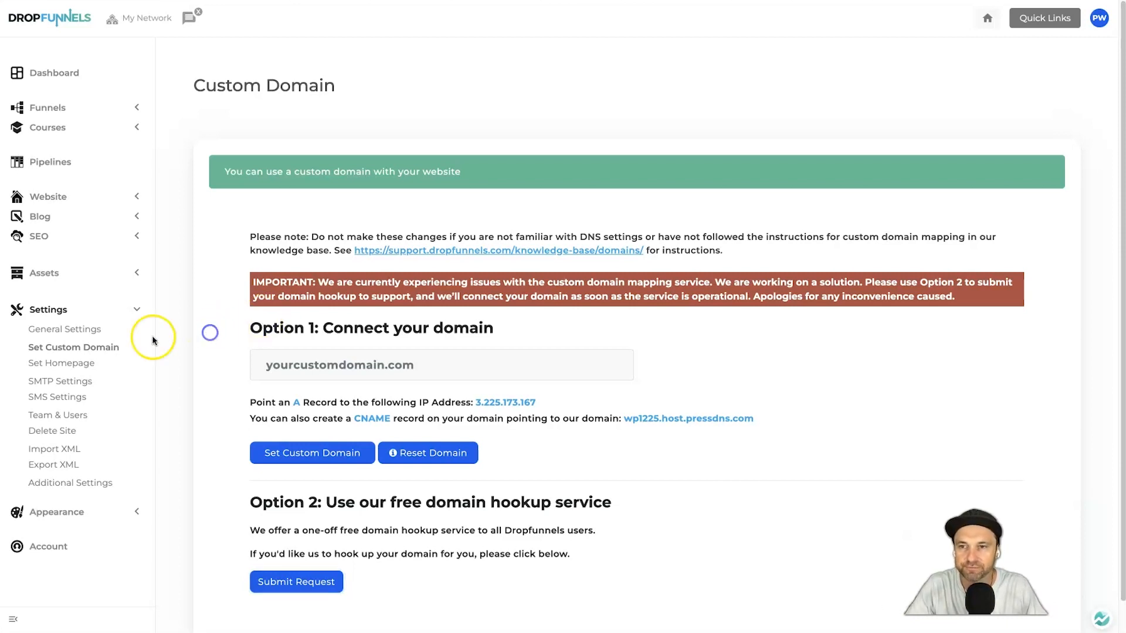
Review the site title, tagline and date and time formats in the general settings, and save them
click(84, 329)
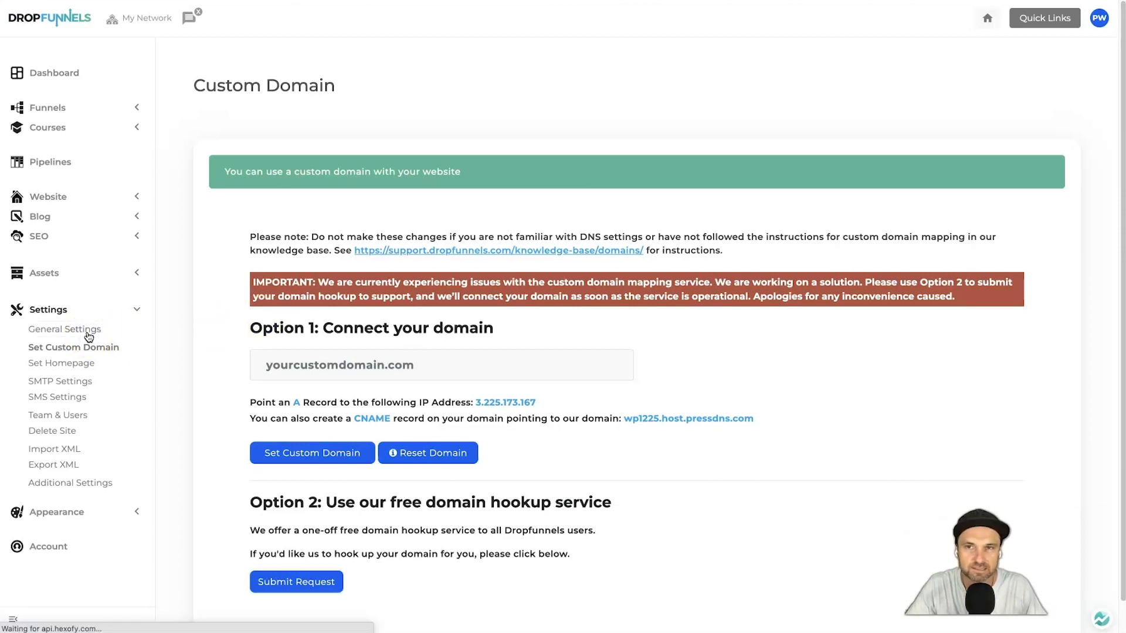
triple_click(414, 145)
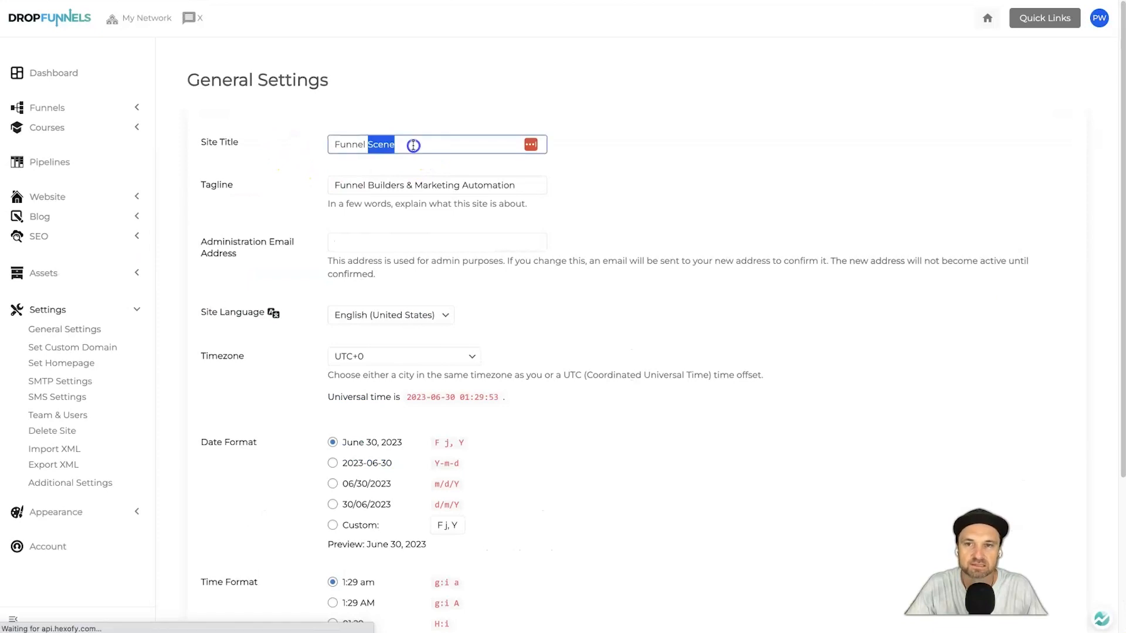
click(264, 136)
triple_click(336, 140)
click(325, 186)
drag(336, 185, 531, 186)
click(530, 186)
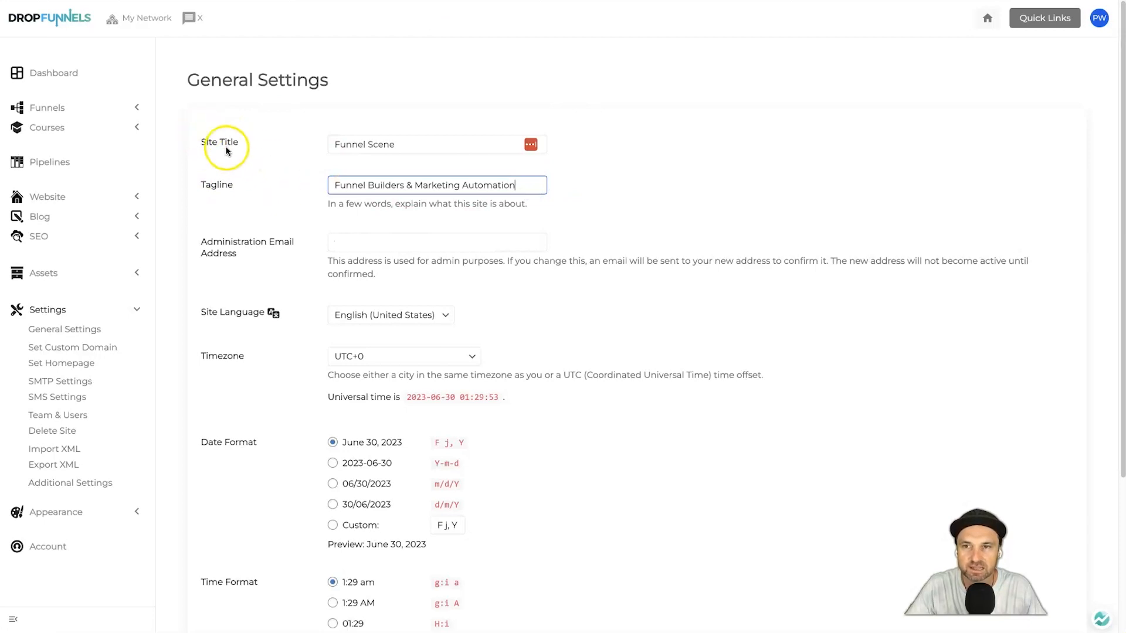
scroll(208, 221, down, 4)
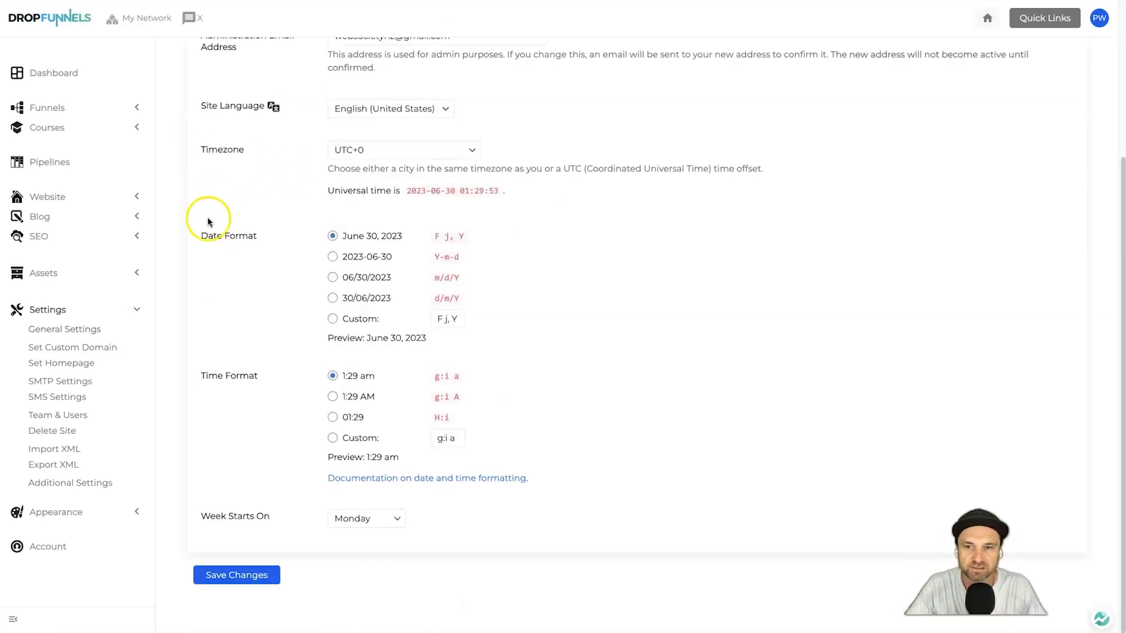
click(203, 577)
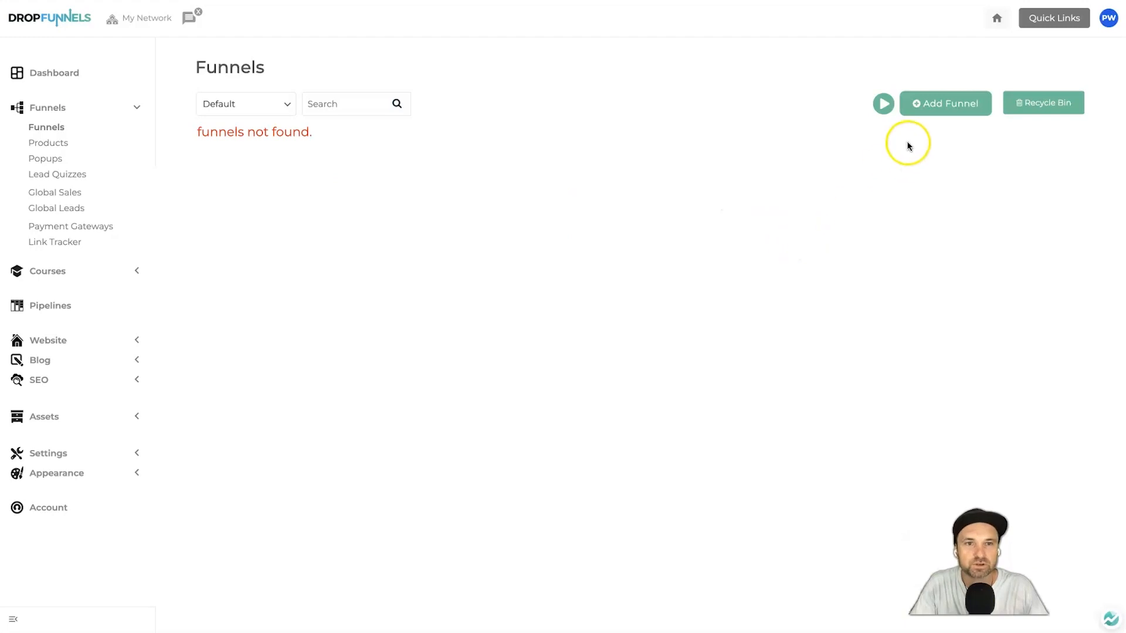
Start adding a funnel and browse the full funnel templates for a suitable design
click(953, 109)
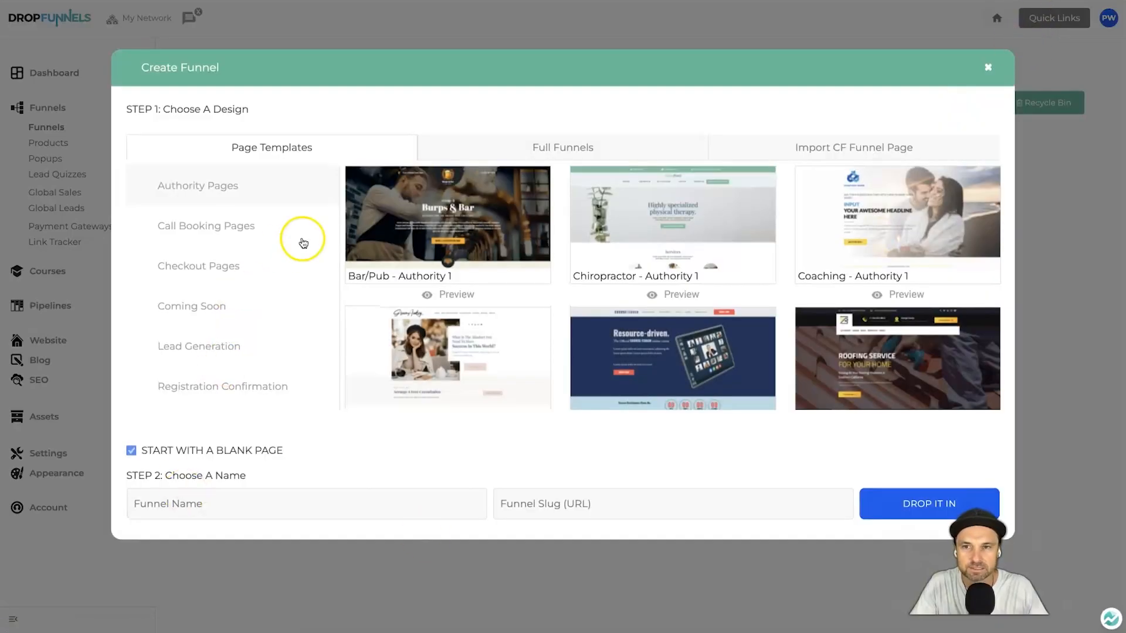
click(547, 142)
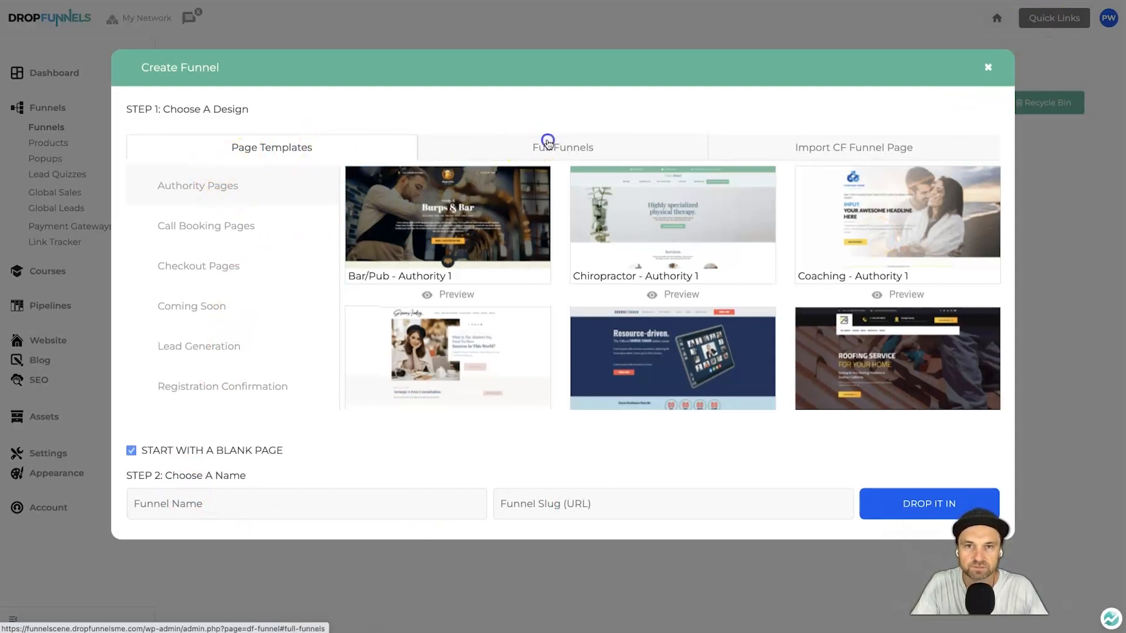
scroll(680, 195, down, 1)
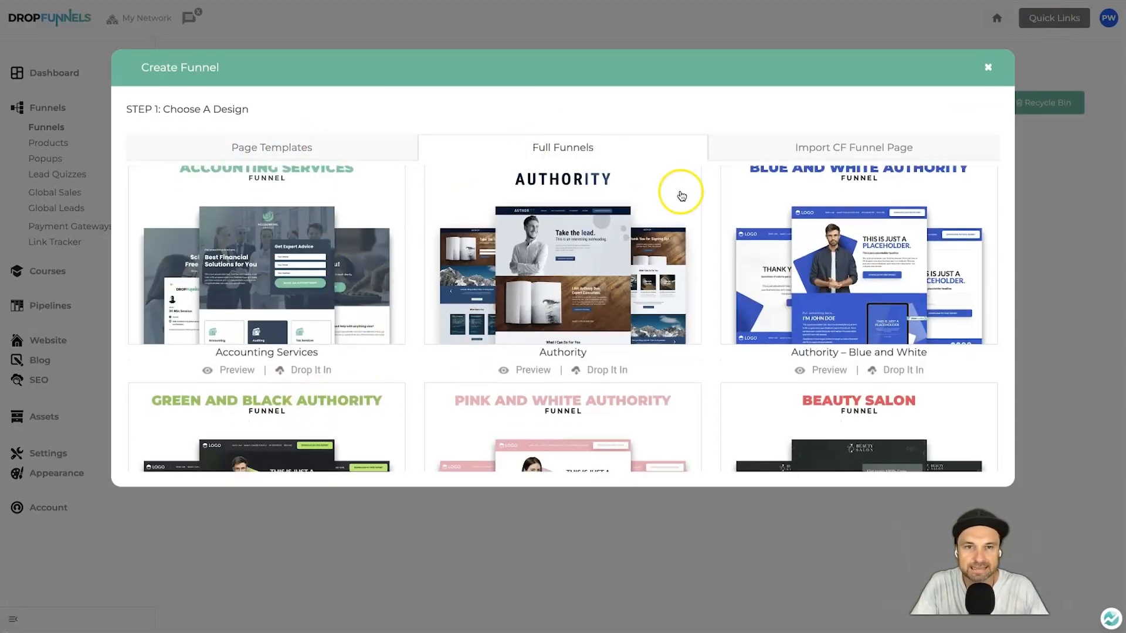
scroll(643, 251, down, 8)
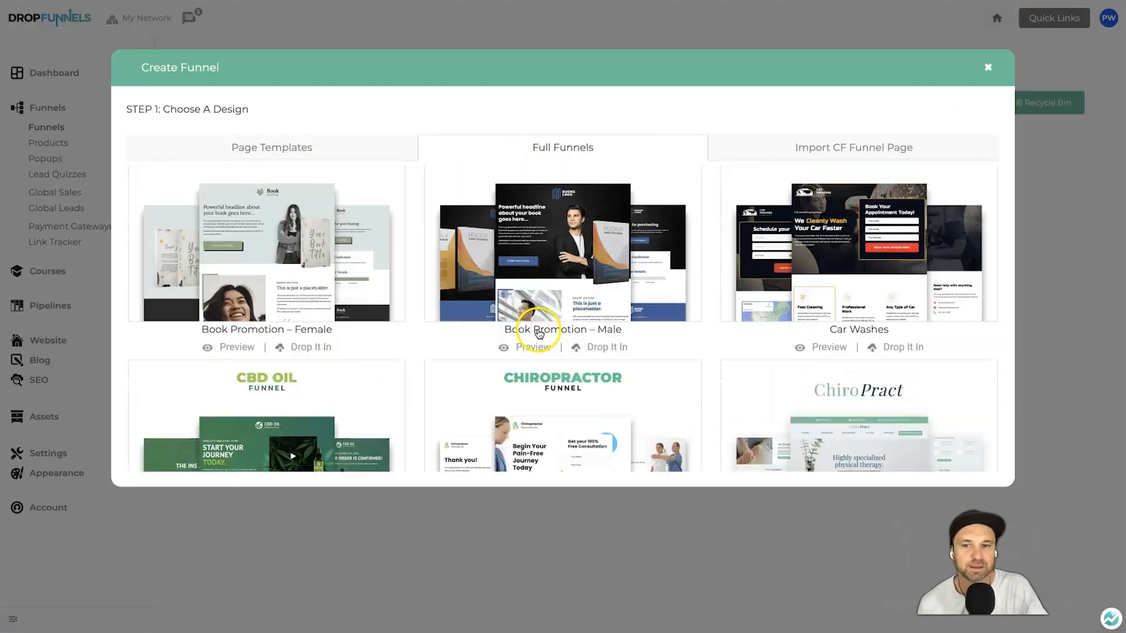
scroll(537, 333, down, 3)
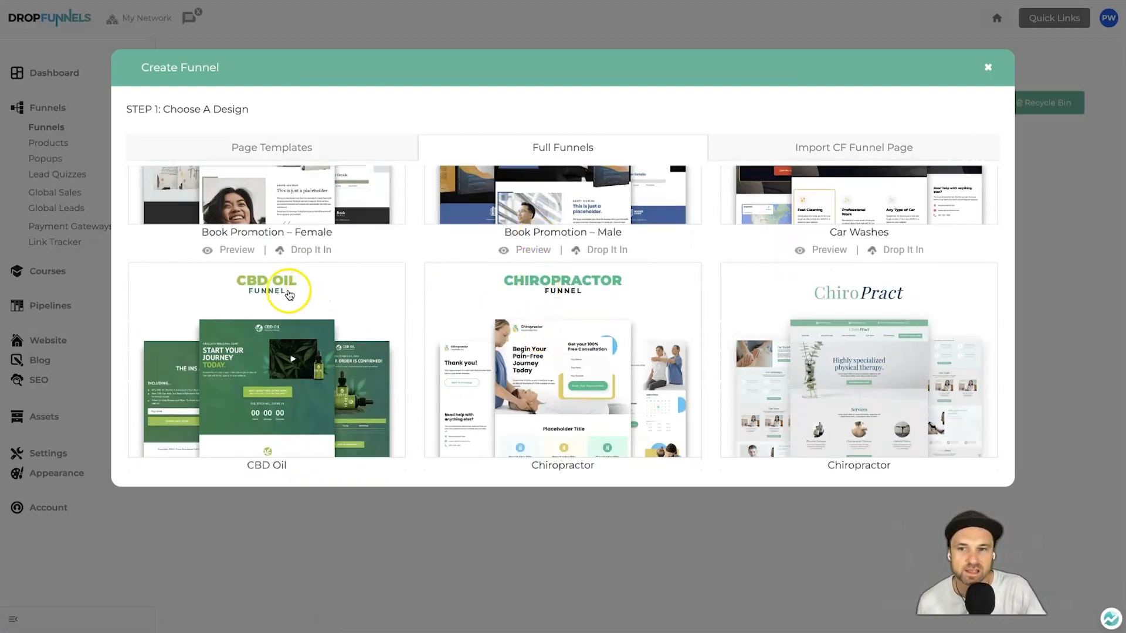
scroll(915, 293, down, 8)
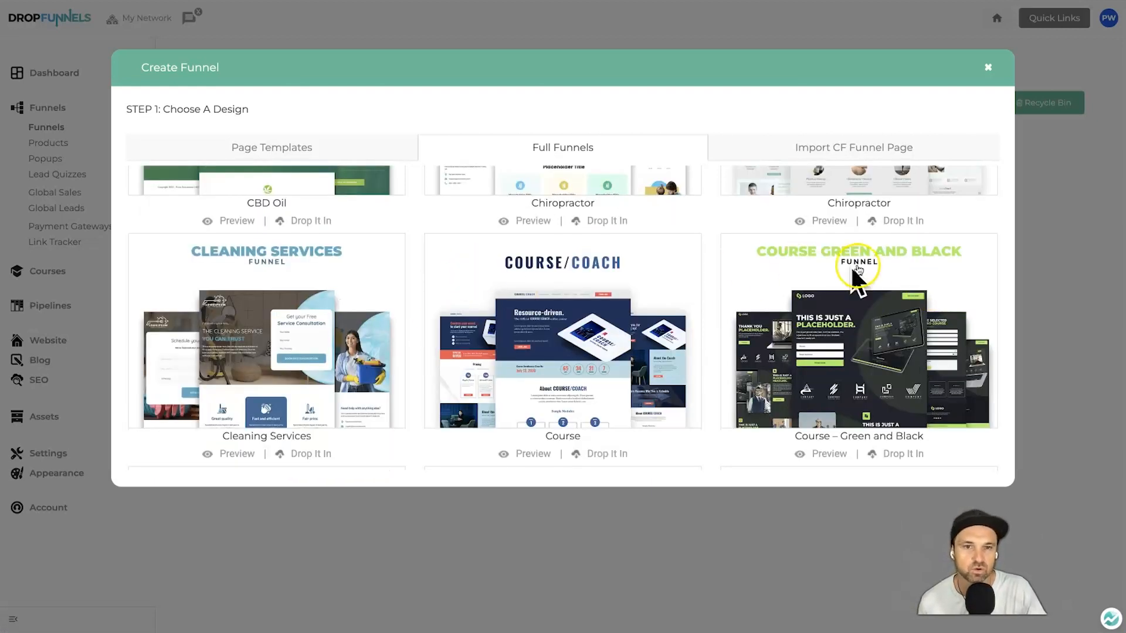
scroll(730, 285, down, 2)
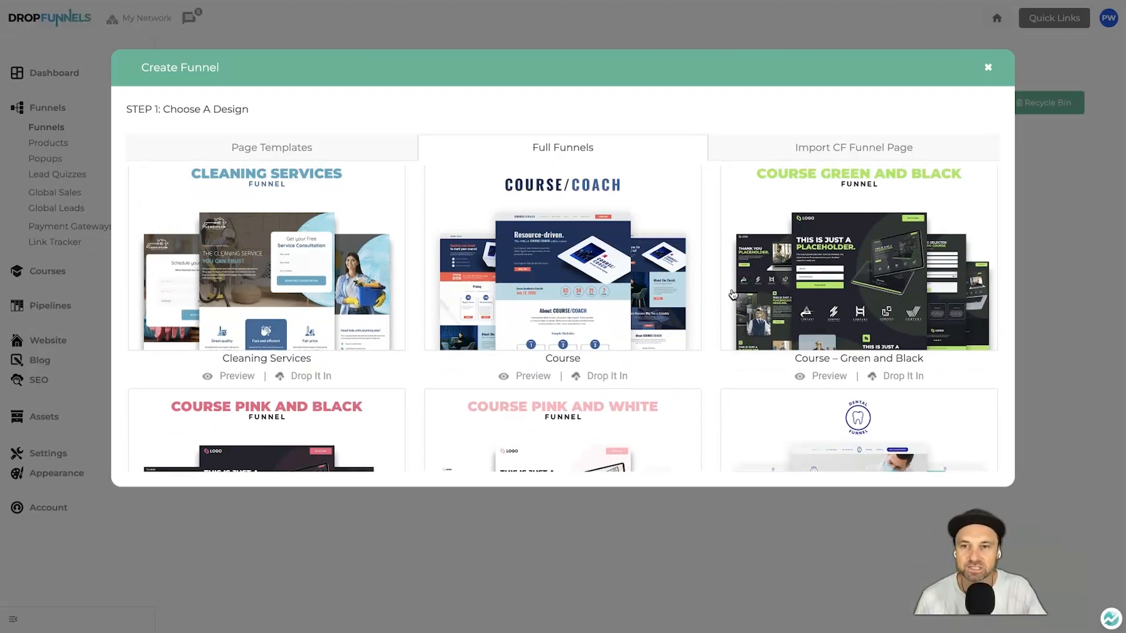
scroll(732, 298, down, 5)
scroll(728, 294, down, 12)
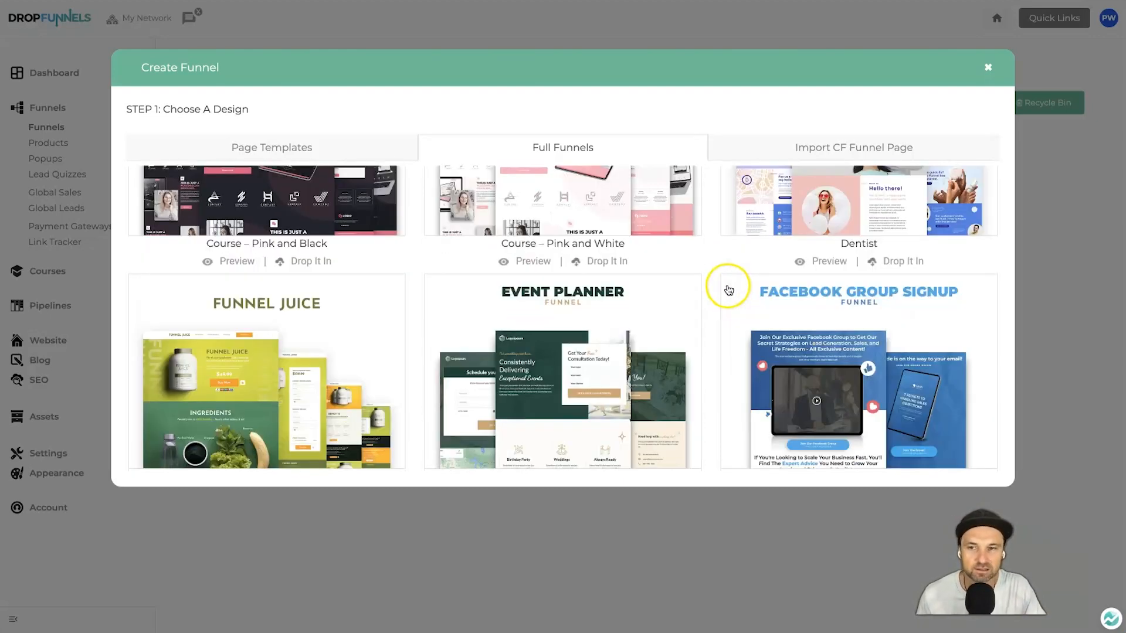
scroll(487, 371, up, 1)
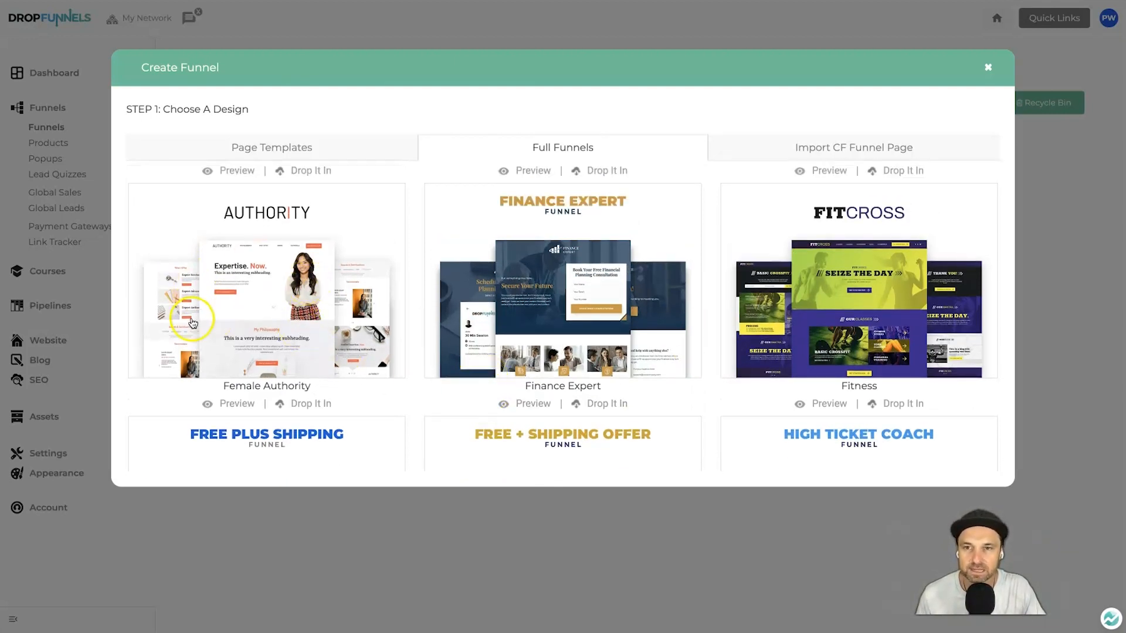
Preview the Female Authority funnel template and examine its home, optin and thank you pages
click(226, 407)
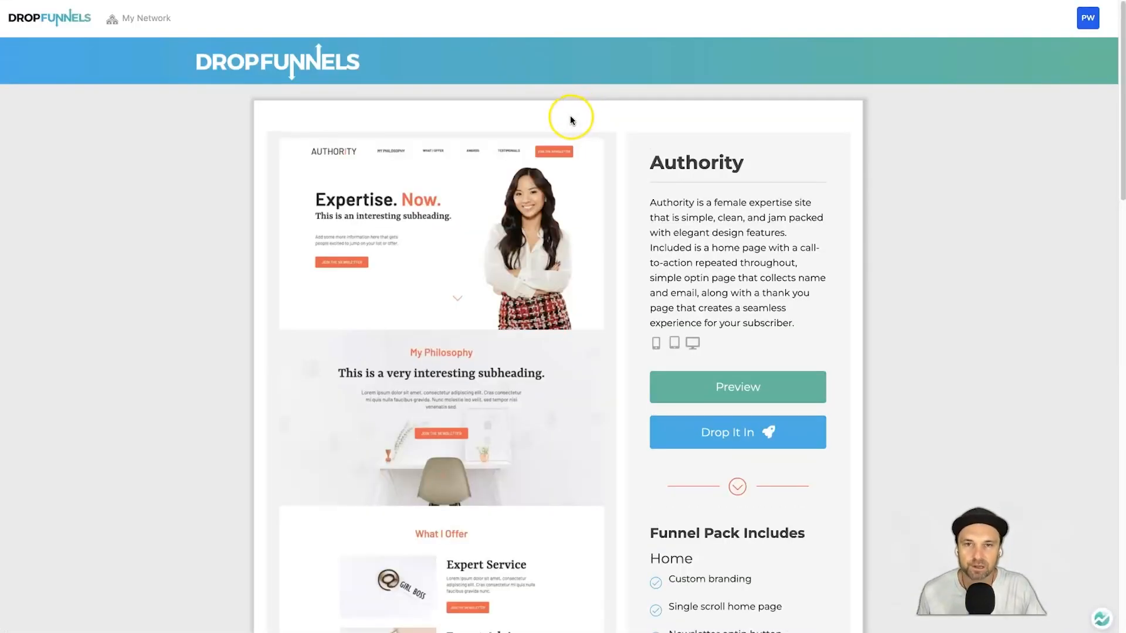
scroll(395, 166, down, 3)
scroll(396, 170, down, 10)
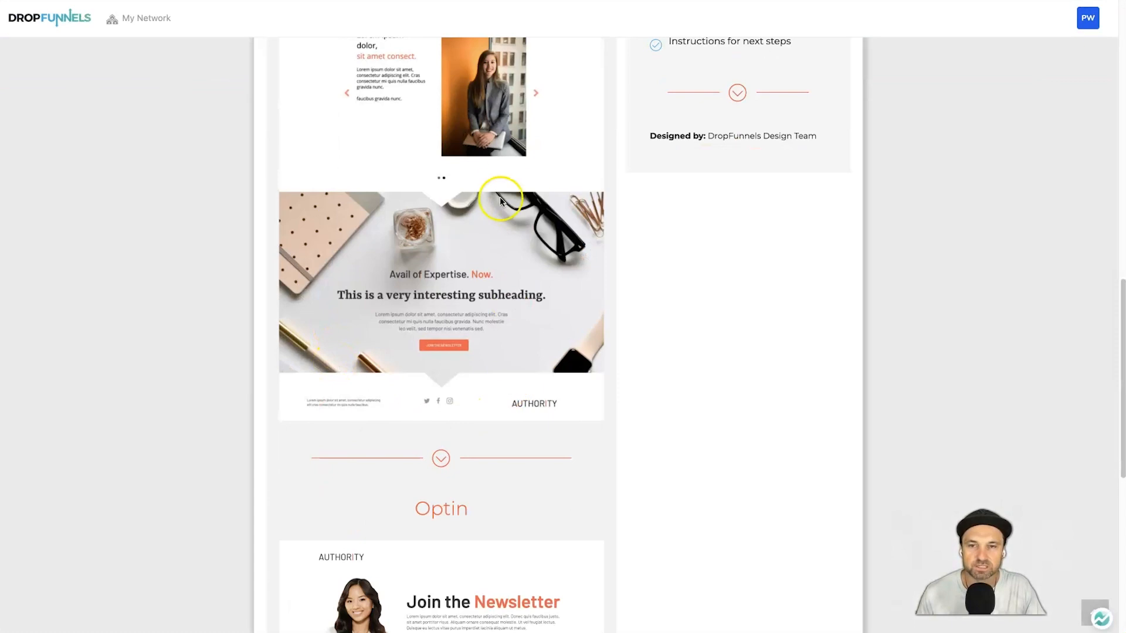
scroll(493, 196, up, 13)
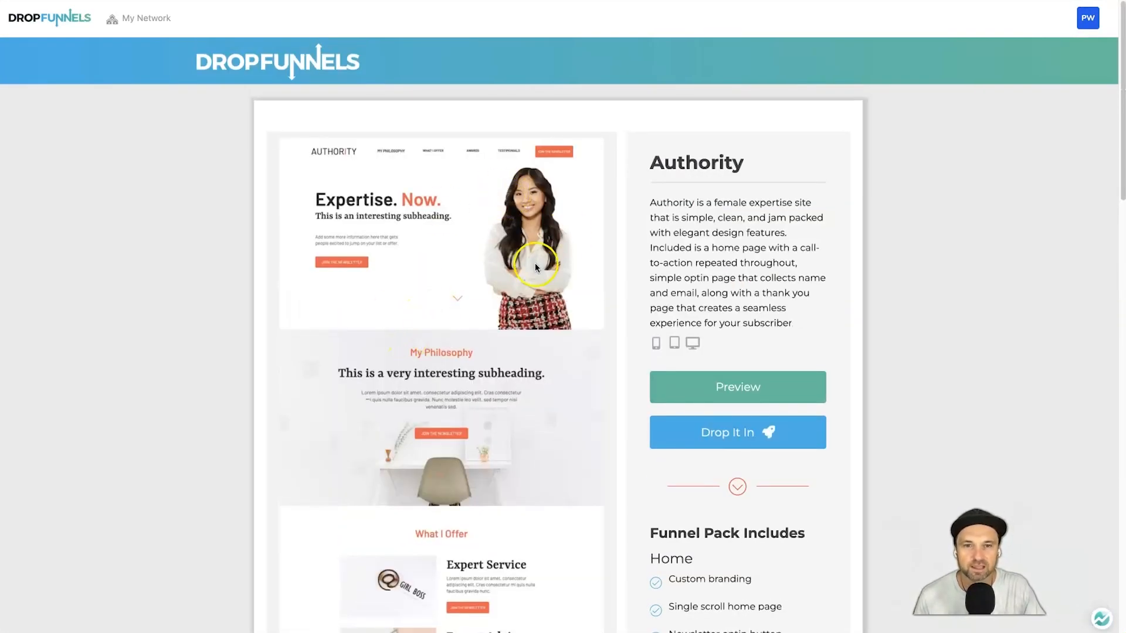
scroll(475, 286, down, 4)
scroll(538, 104, down, 8)
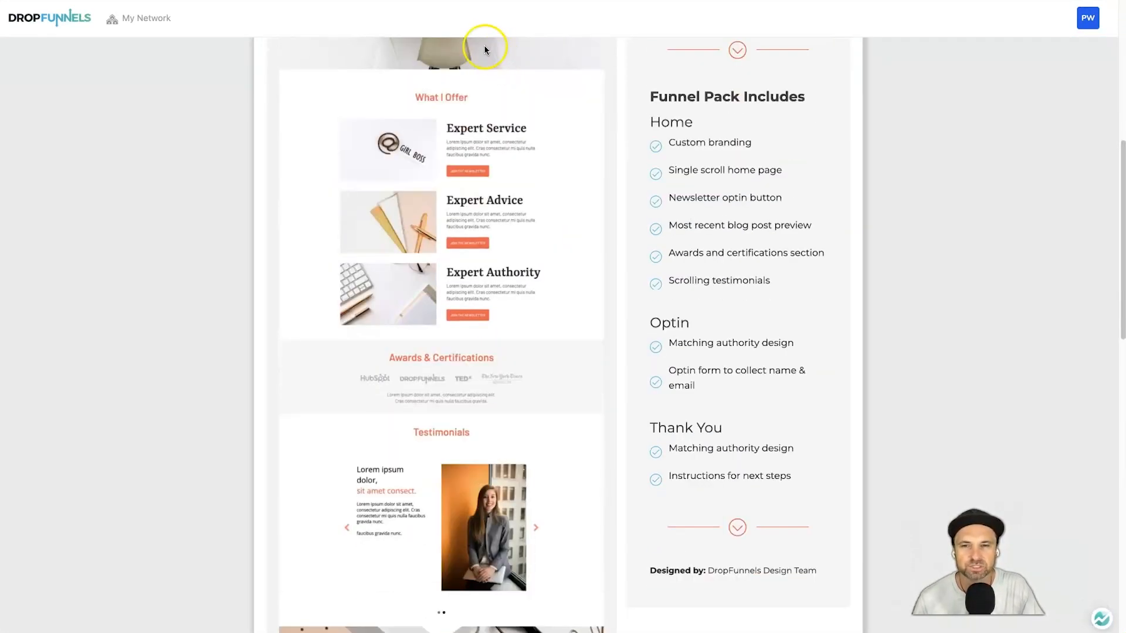
scroll(408, 308, down, 5)
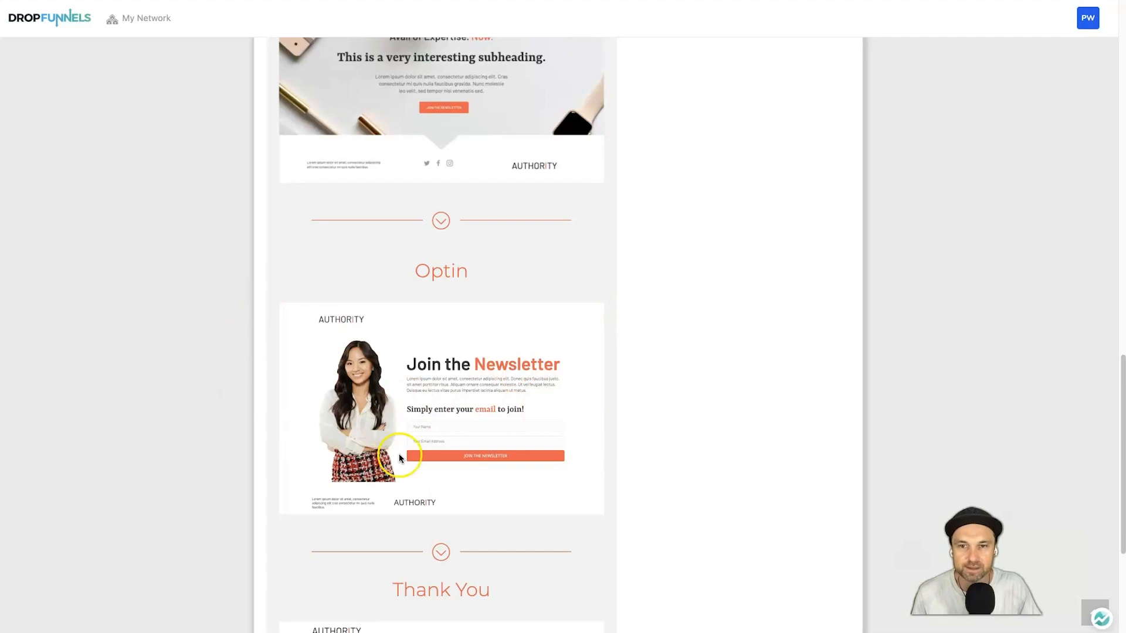
scroll(322, 405, down, 5)
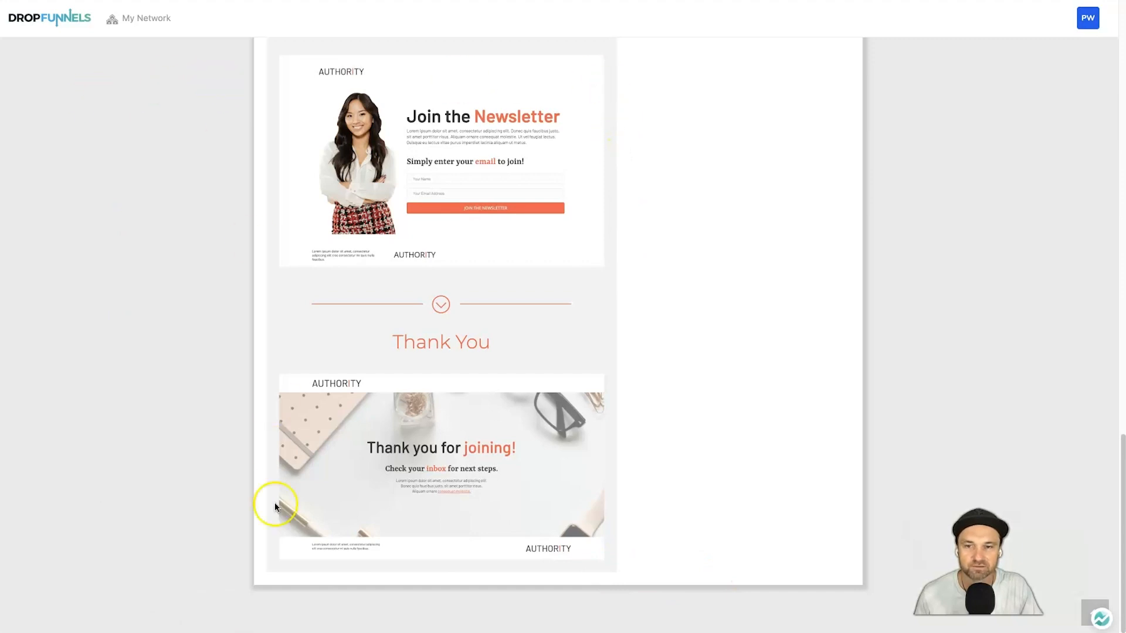
scroll(711, 314, down, 3)
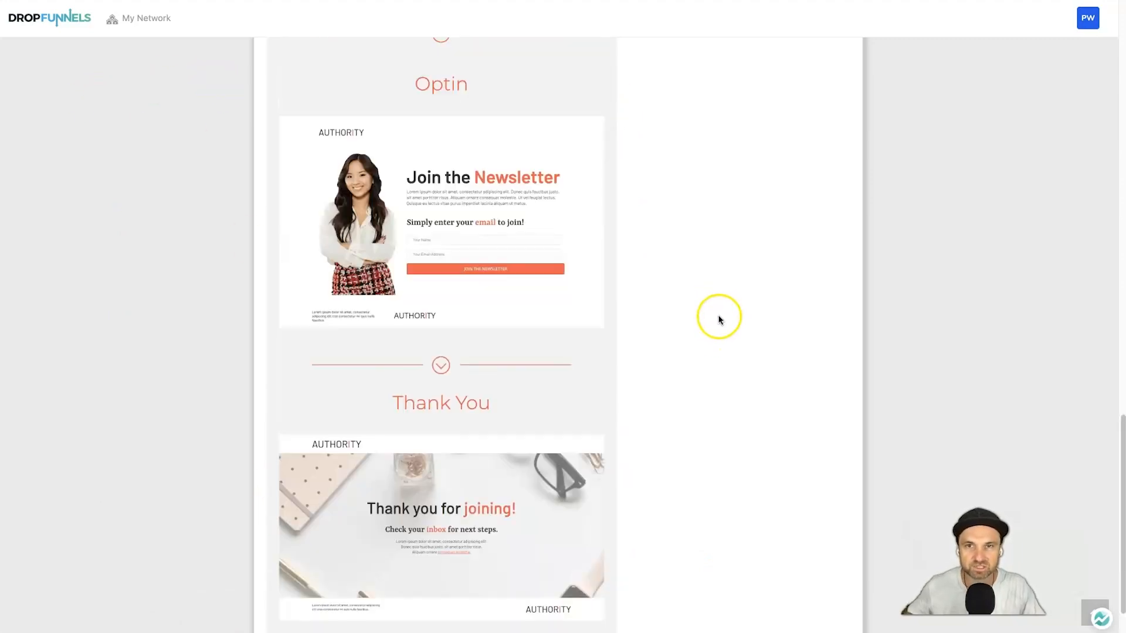
scroll(726, 309, up, 15)
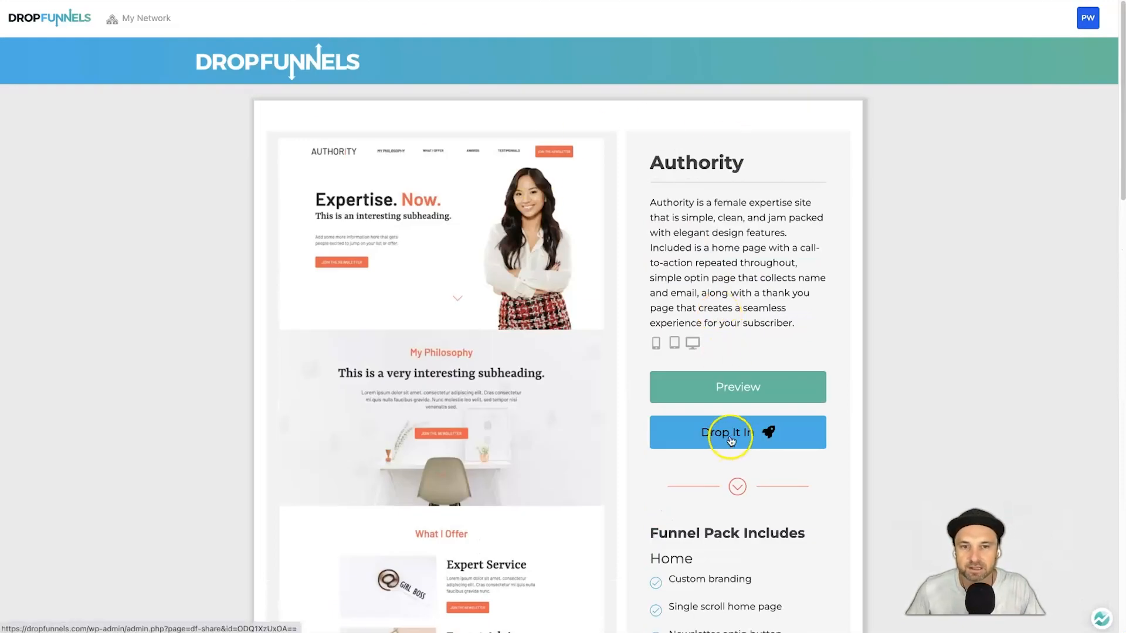
Add the previewed Authority template to the site as a funnel and open it for editing
click(730, 439)
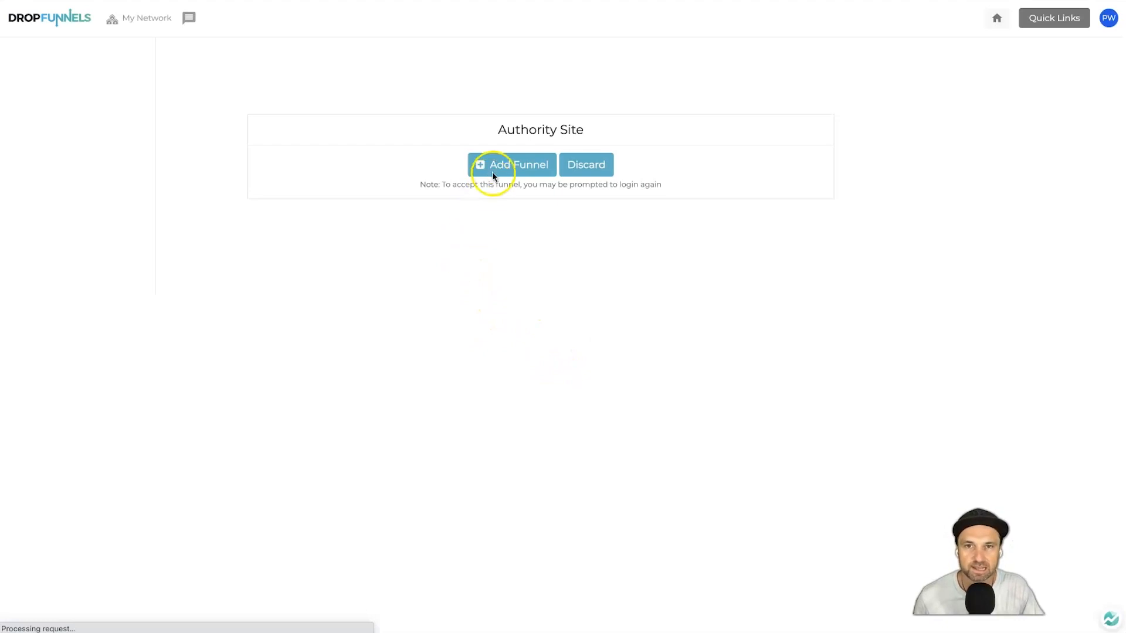
click(498, 169)
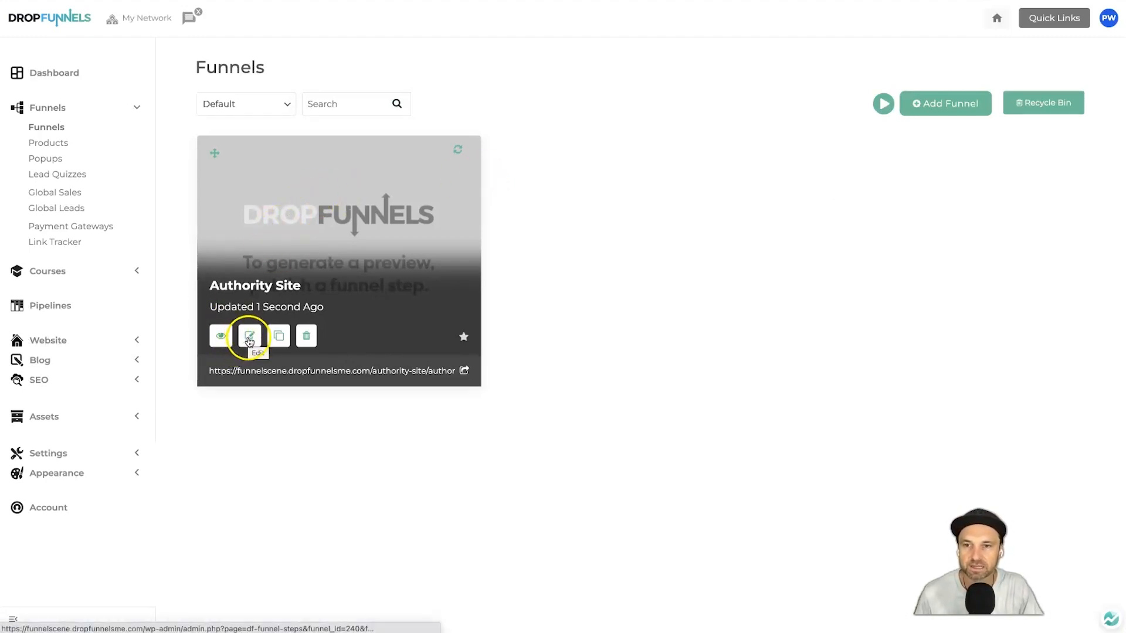
click(249, 336)
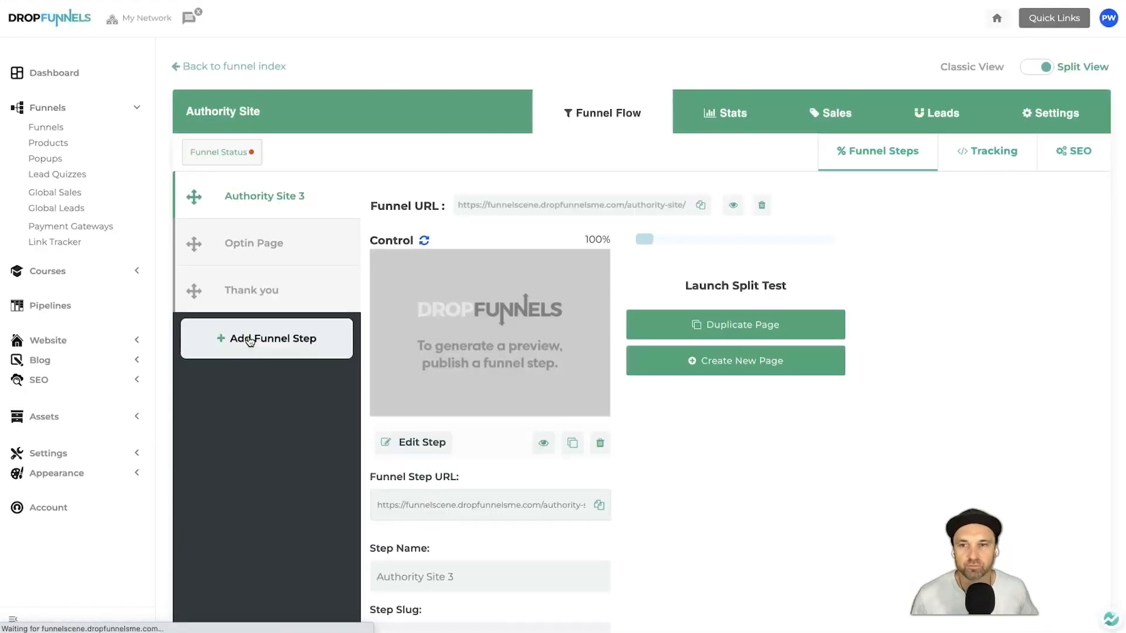
View the Authority Site funnel's page in a separate tab and examine its sections from the hero down to the offers
right_click(733, 206)
click(763, 212)
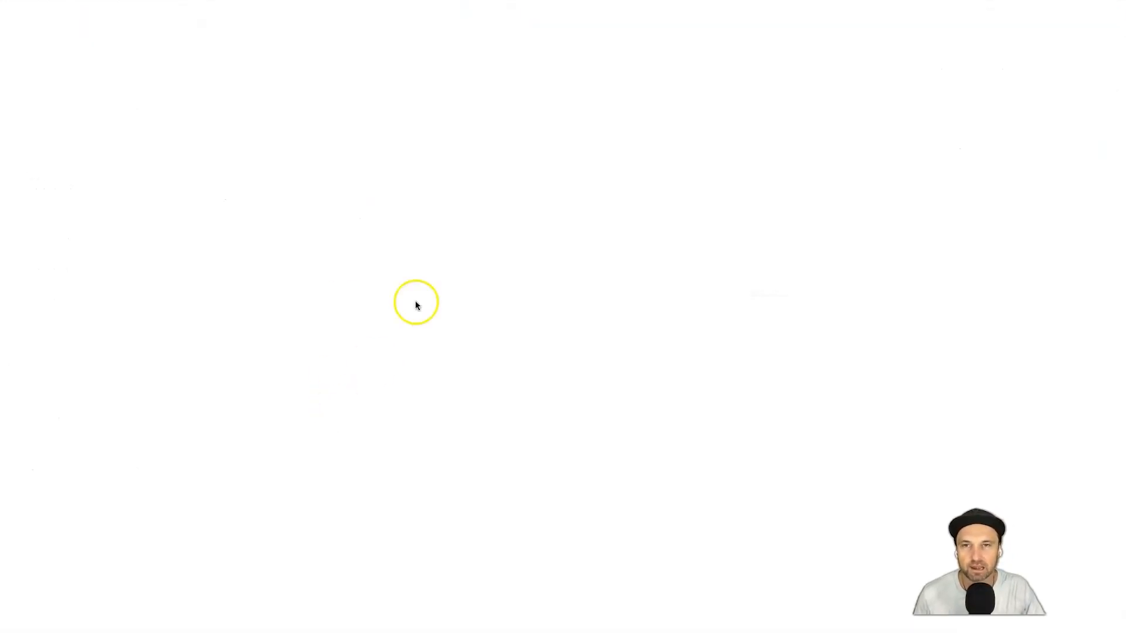
scroll(675, 195, down, 6)
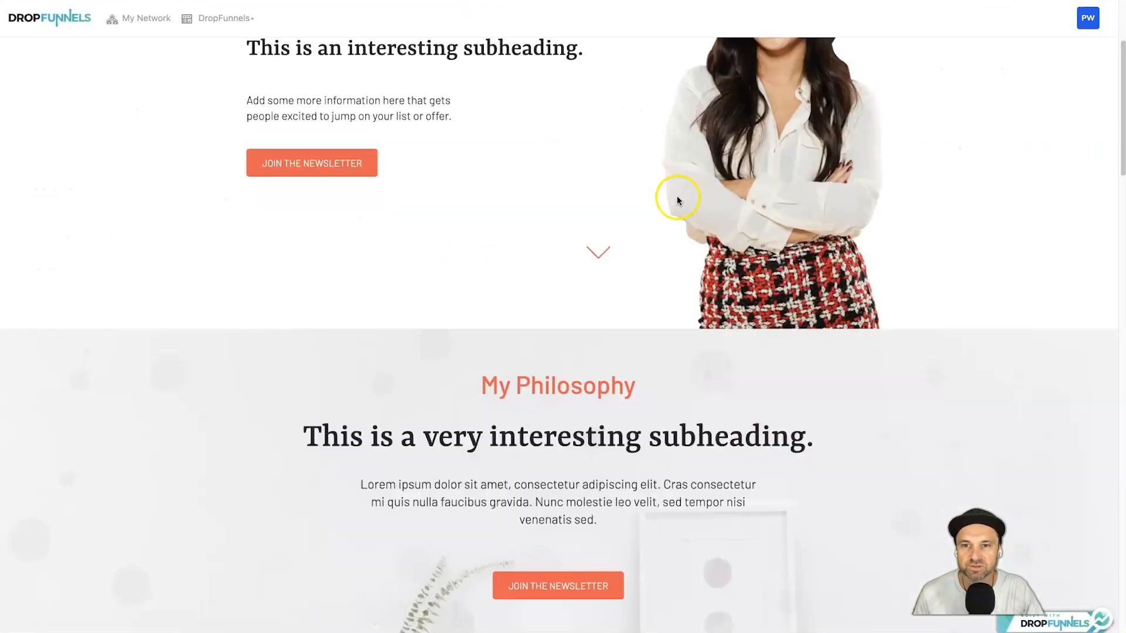
scroll(480, 226, down, 15)
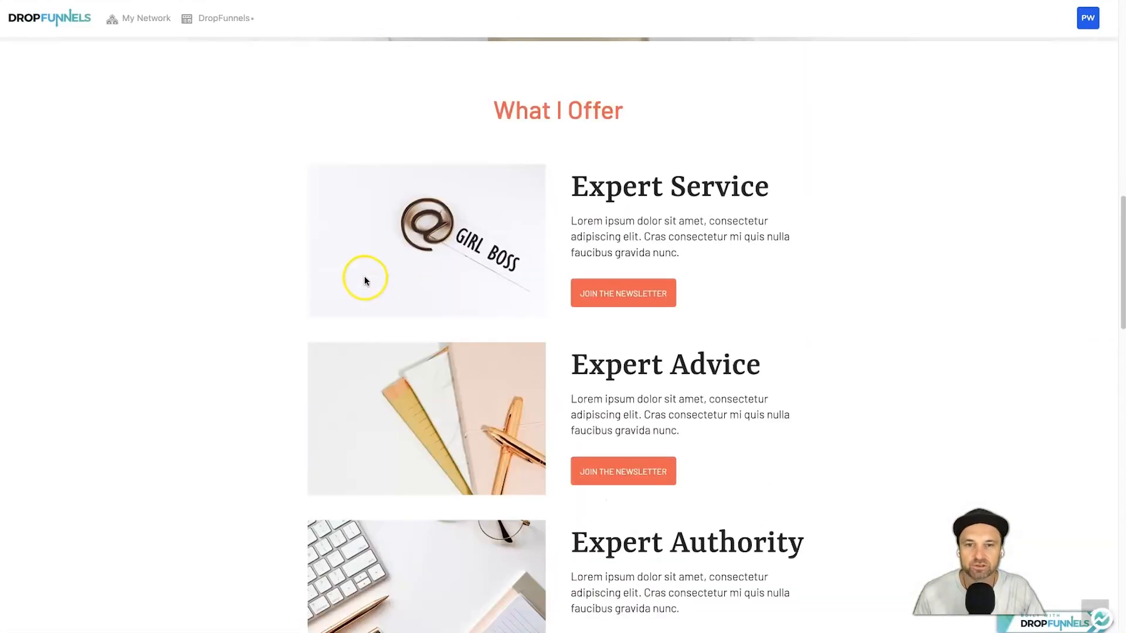
scroll(493, 372, down, 15)
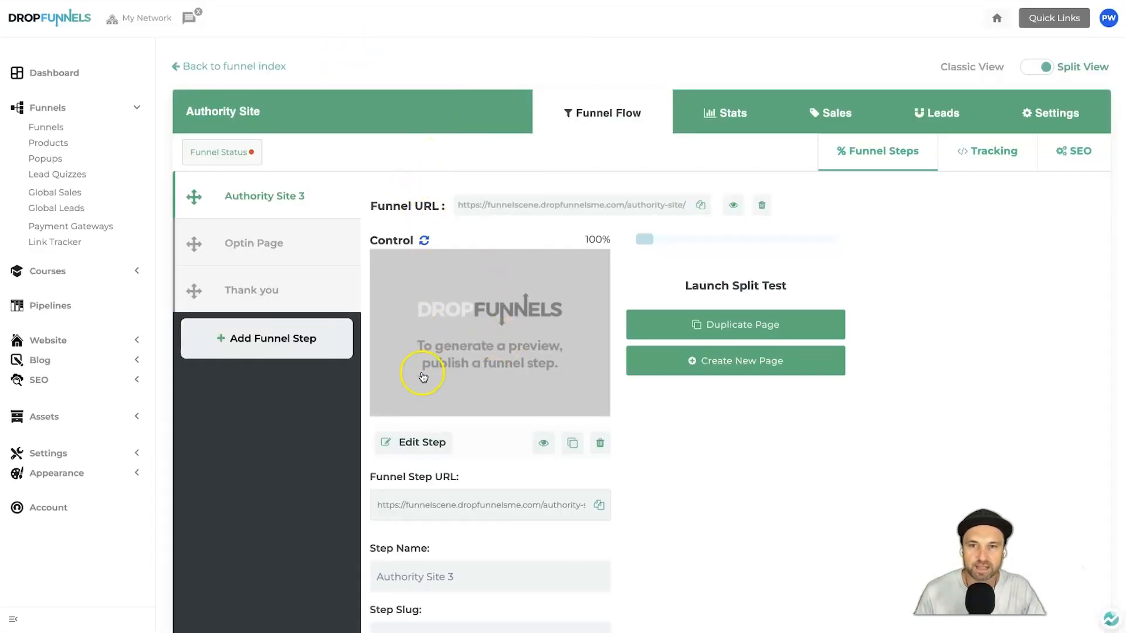
Delete the Authority Site 3 step from the funnel
click(602, 444)
click(519, 398)
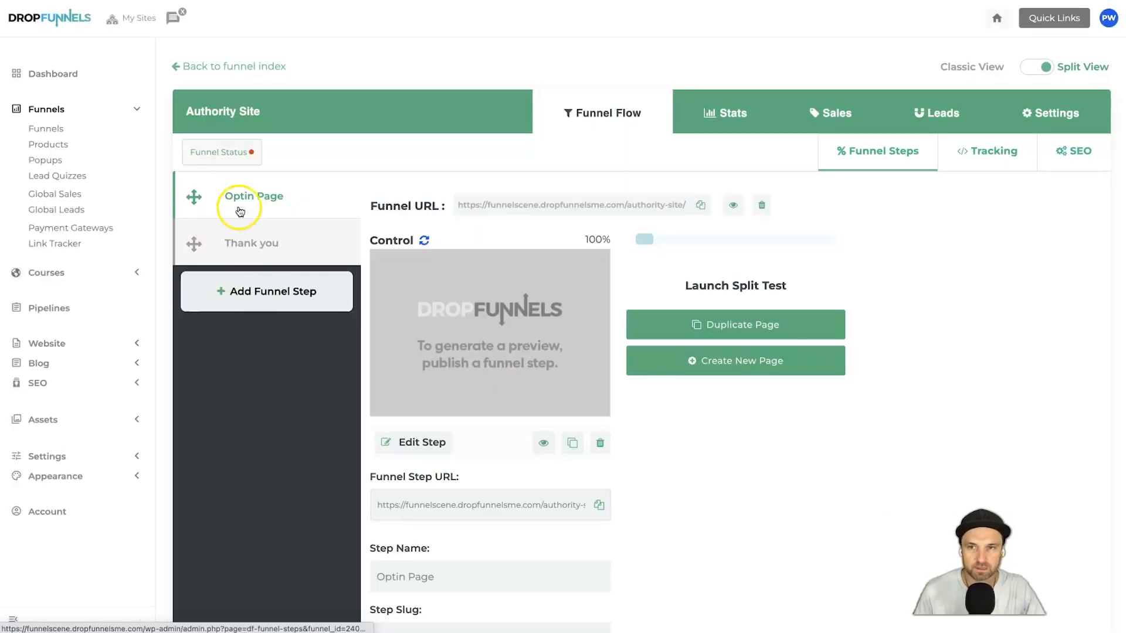
scroll(376, 229, down, 1)
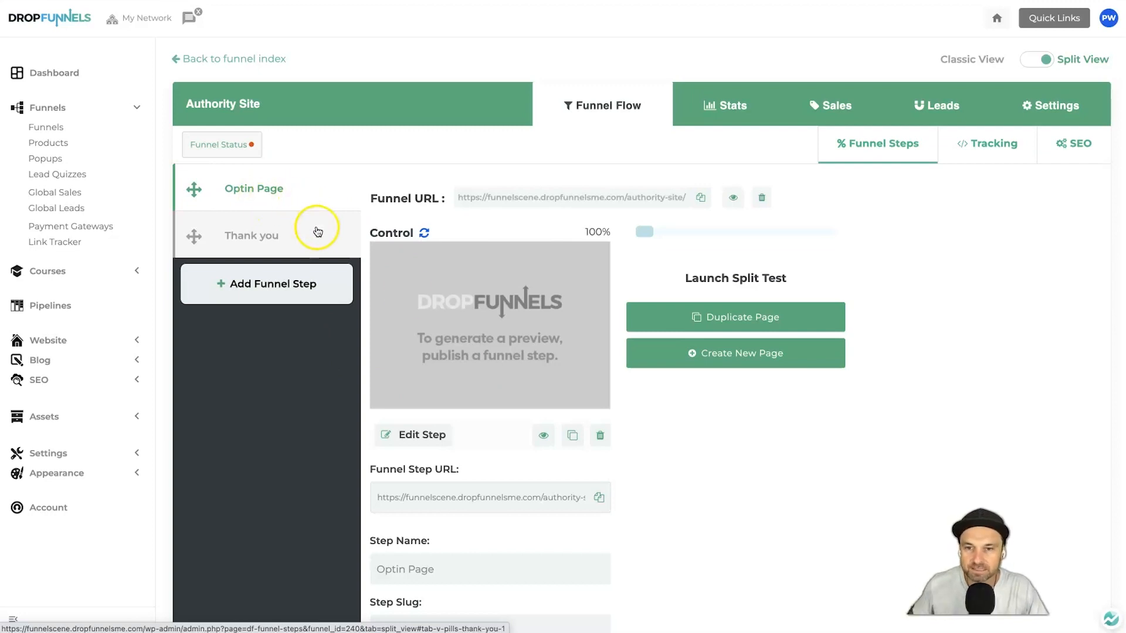
Rename the Optin Page step to Free Training with the slug free-training, and save it
scroll(509, 404, down, 3)
click(469, 378)
triple_click(469, 378)
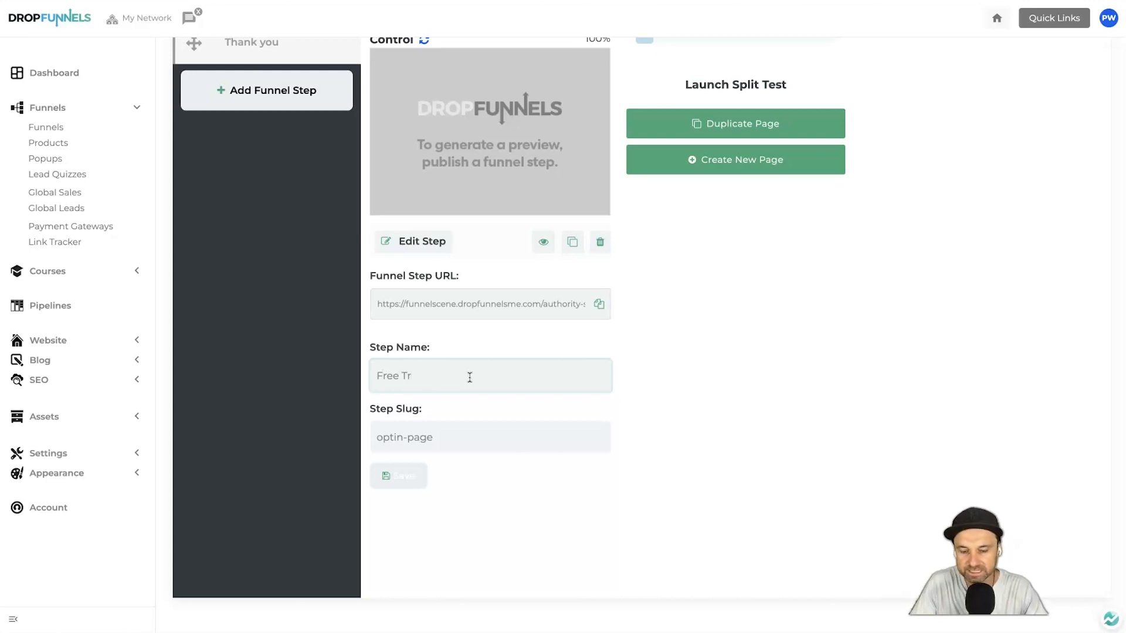
key(Tab)
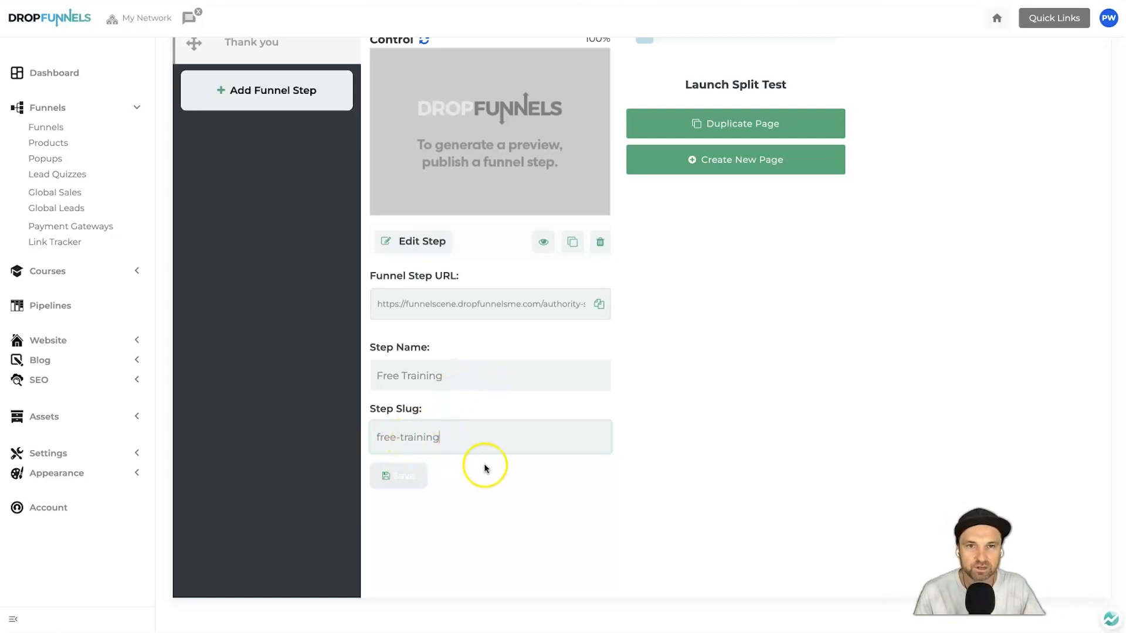
click(383, 486)
scroll(447, 471, up, 4)
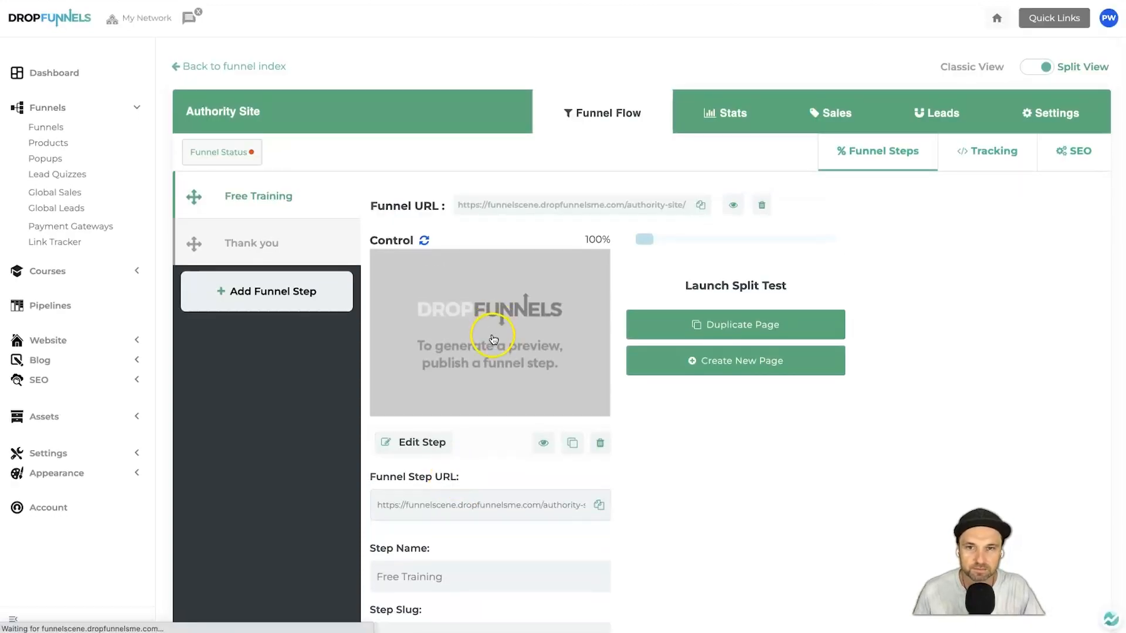
Open the Free Training step in the page editor and open its footer text and AUTHORITY heading for editing
scroll(489, 462, down, 2)
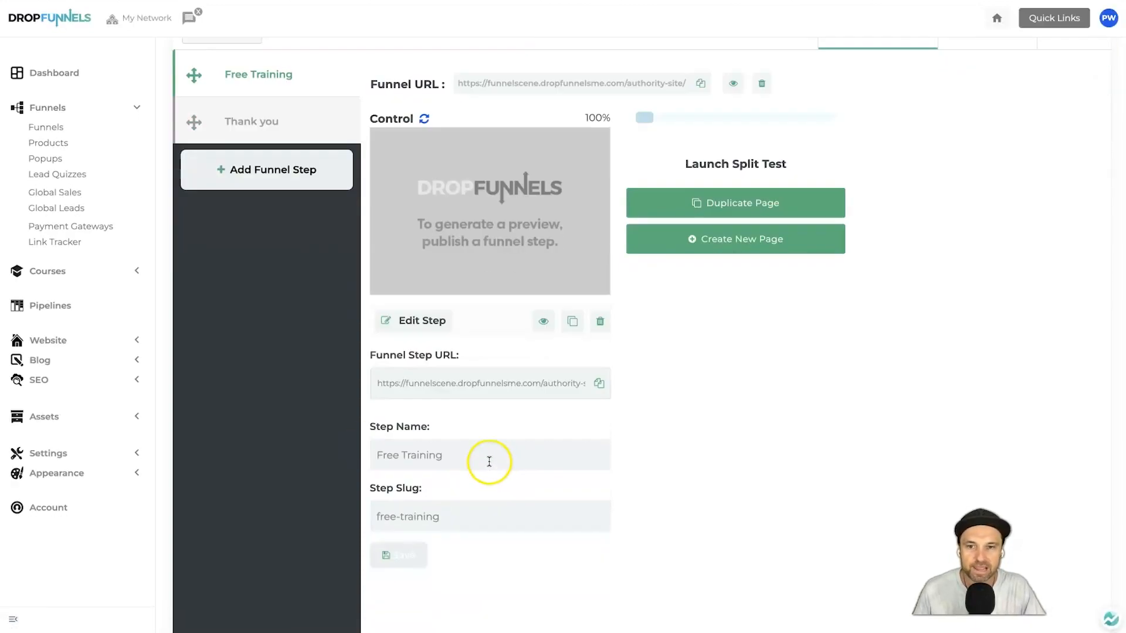
click(425, 324)
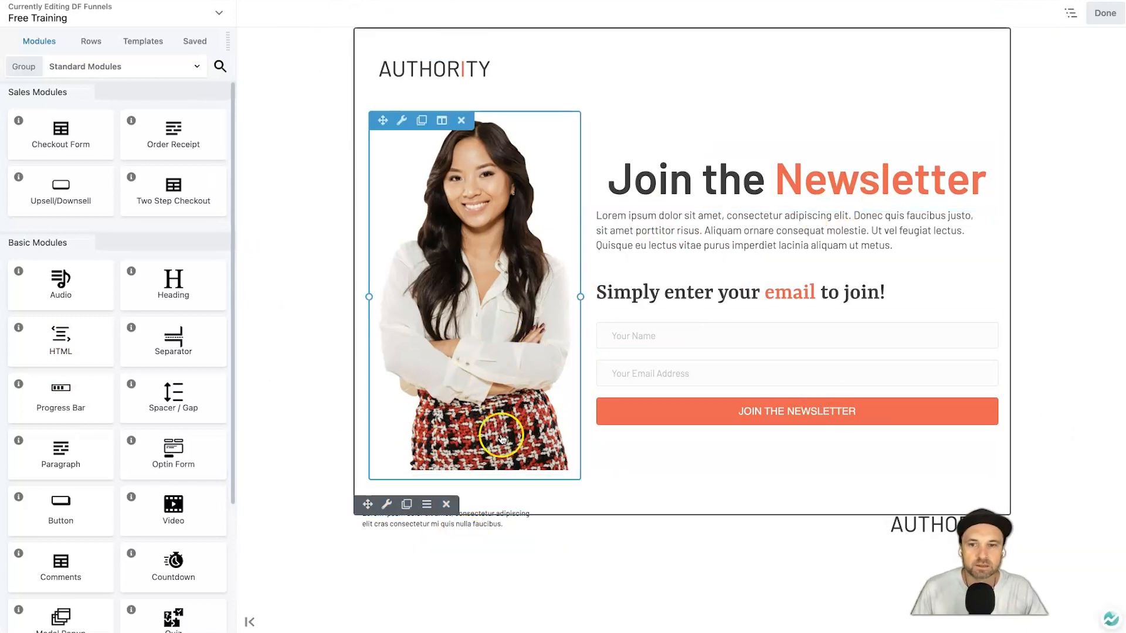
click(509, 525)
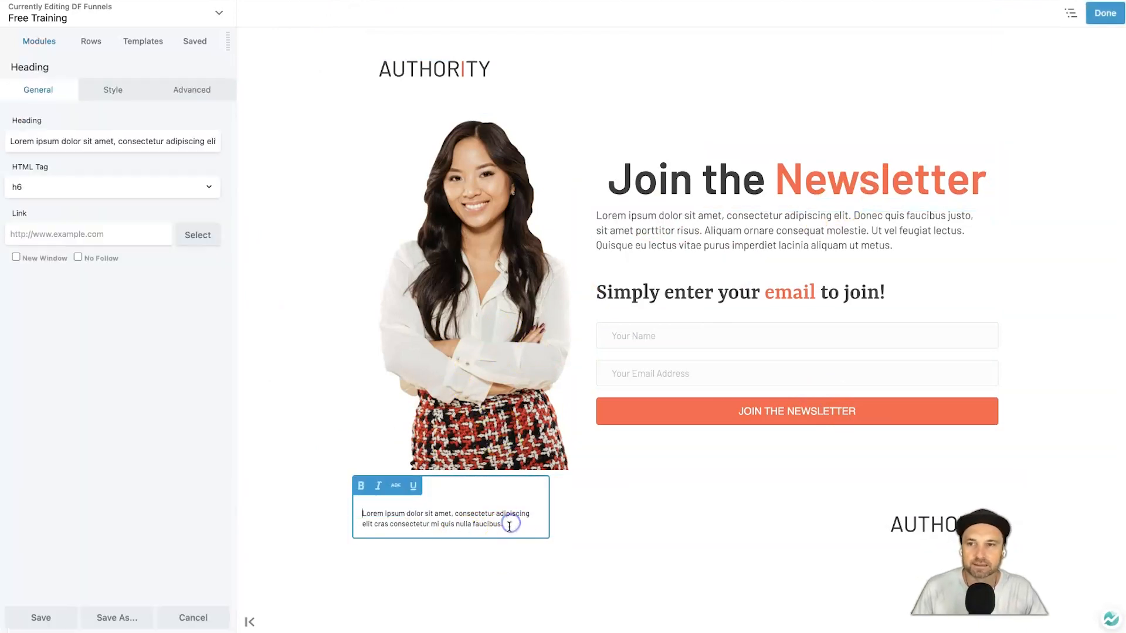
click(462, 71)
double_click(466, 70)
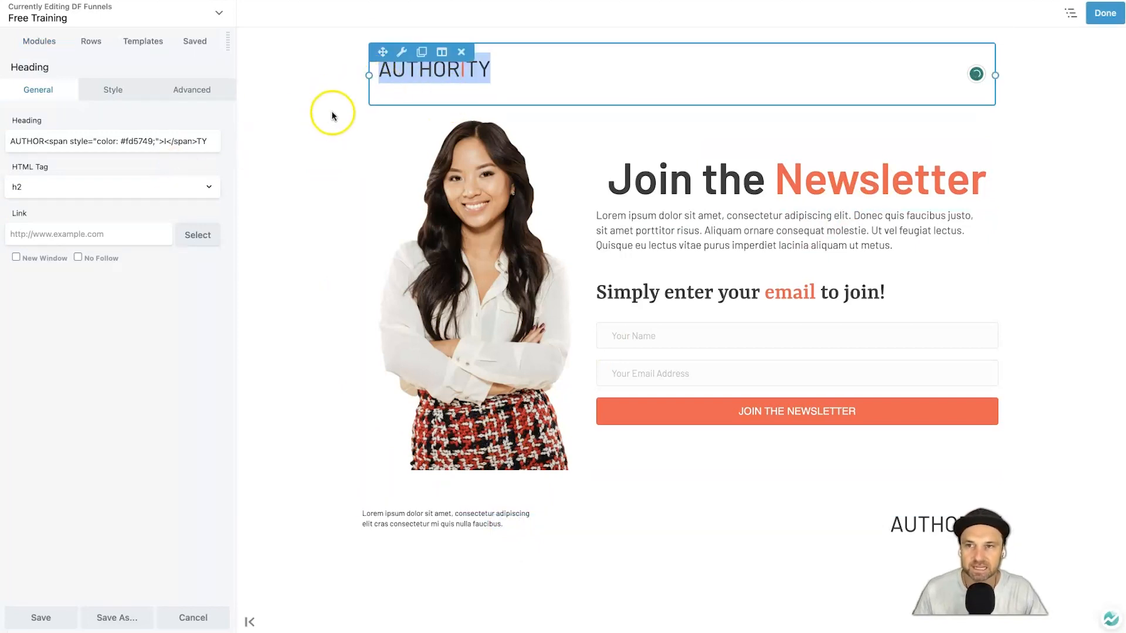
click(393, 94)
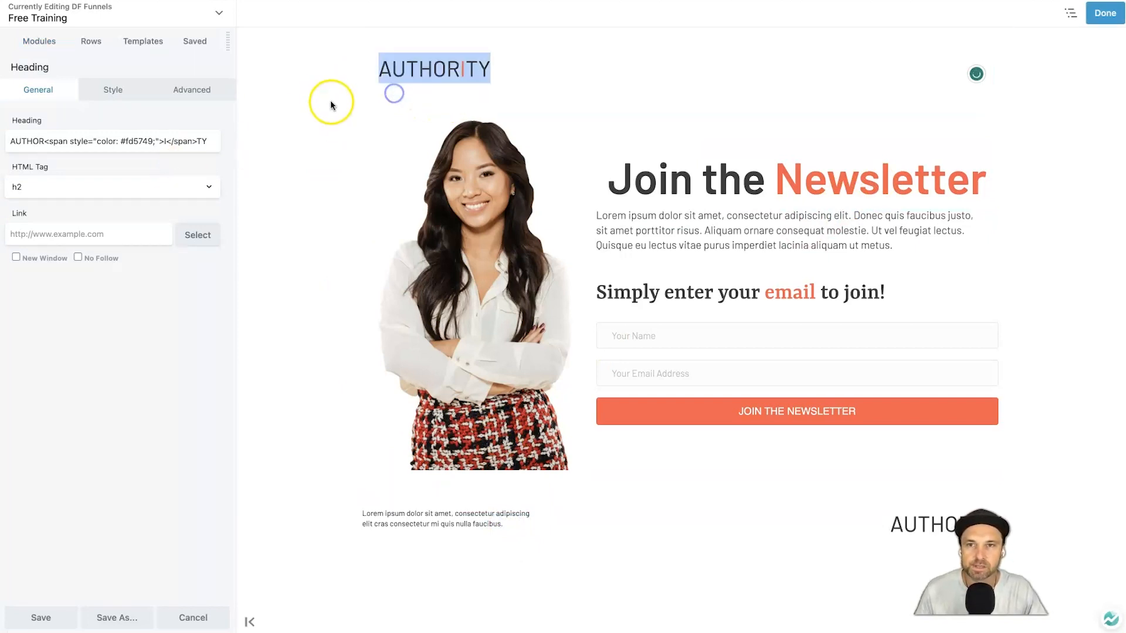
Look through the available modules and add a 3 Columns row above the AUTHORITY heading
click(39, 44)
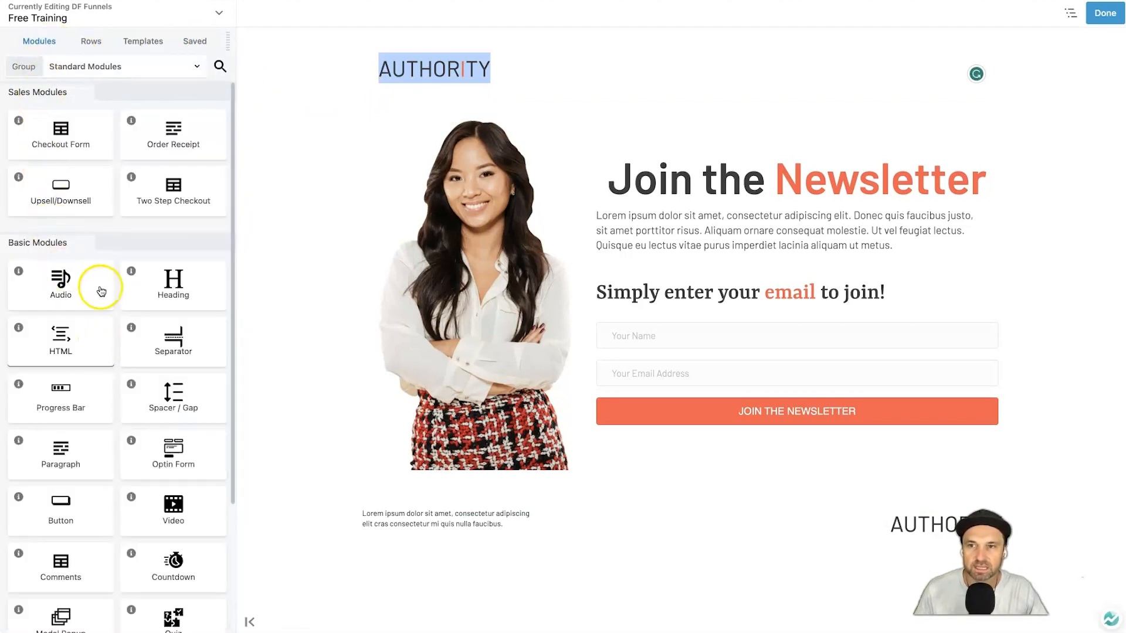
scroll(53, 287, down, 3)
scroll(112, 439, up, 1)
drag(48, 546, 68, 211)
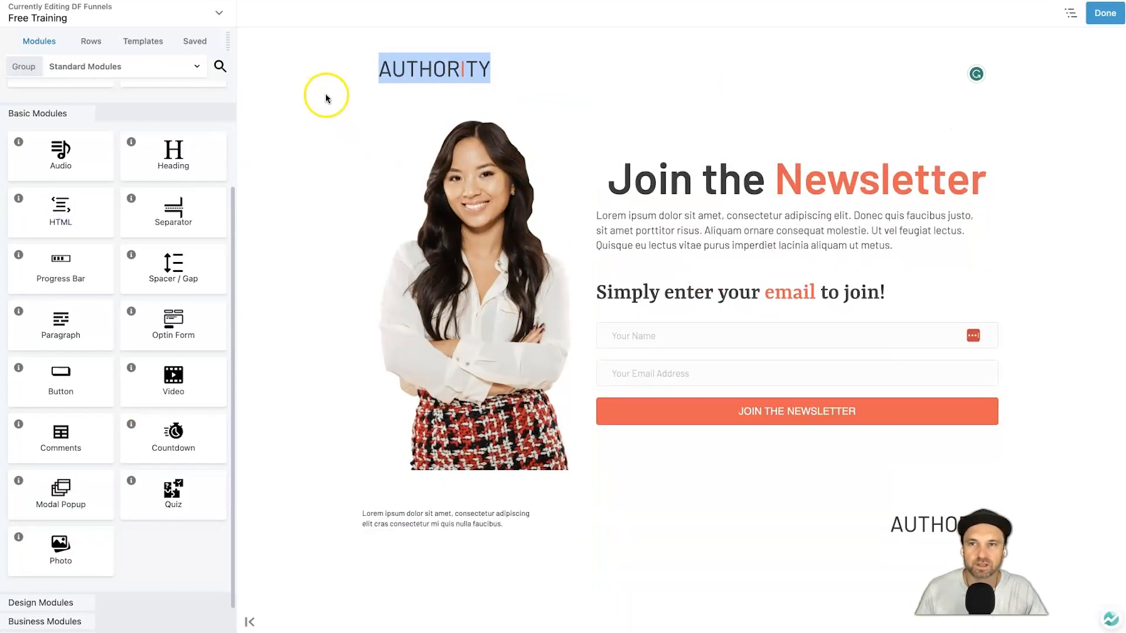
click(91, 41)
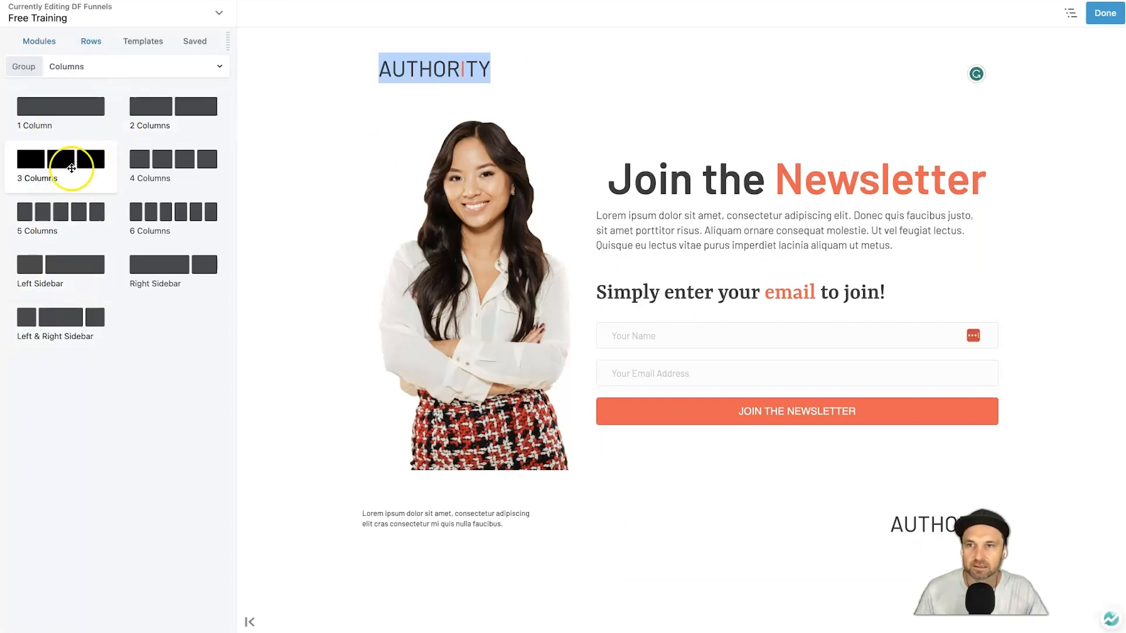
drag(69, 164, 452, 60)
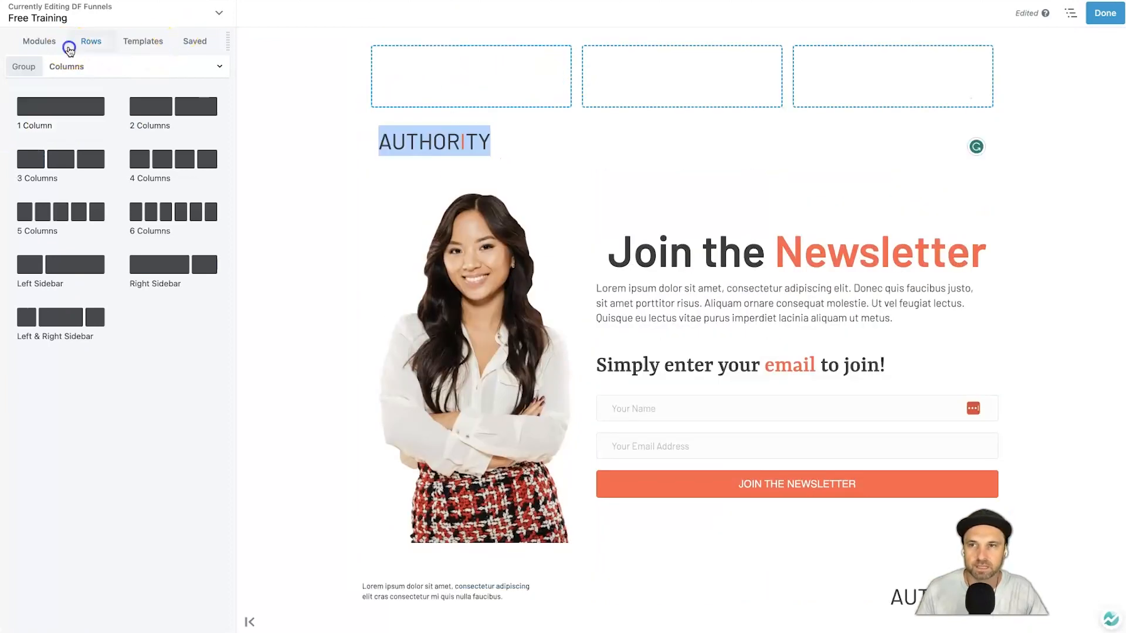
Add a Photo module to the first column of the new row, using the Funnel Scene logo from the media library
click(41, 41)
scroll(118, 619, down, 1)
drag(85, 628, 488, 85)
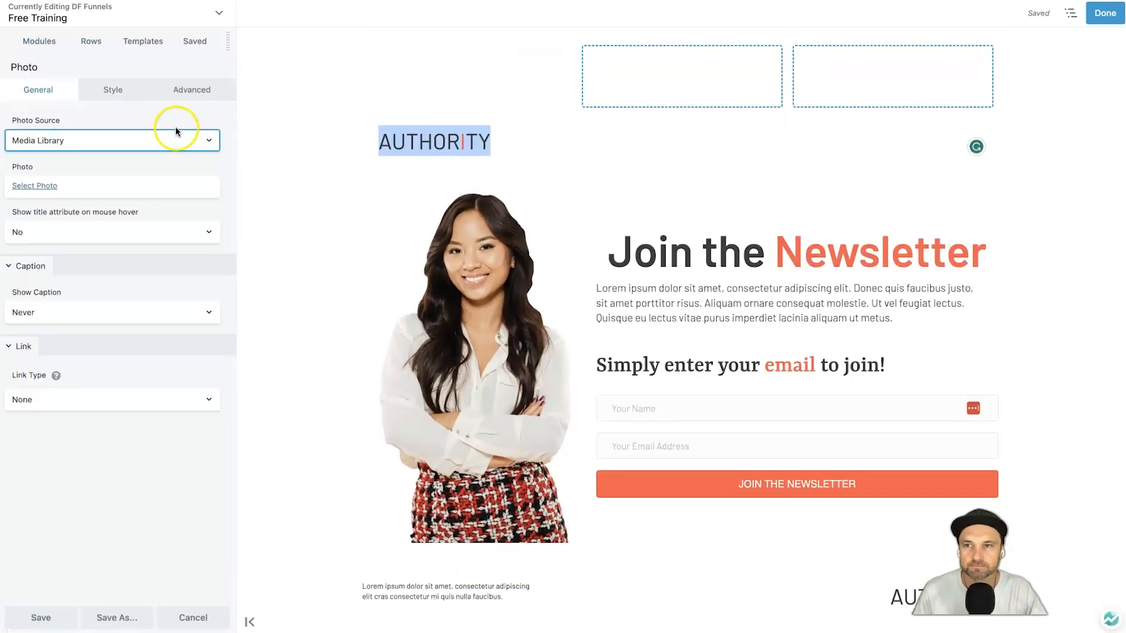
click(30, 191)
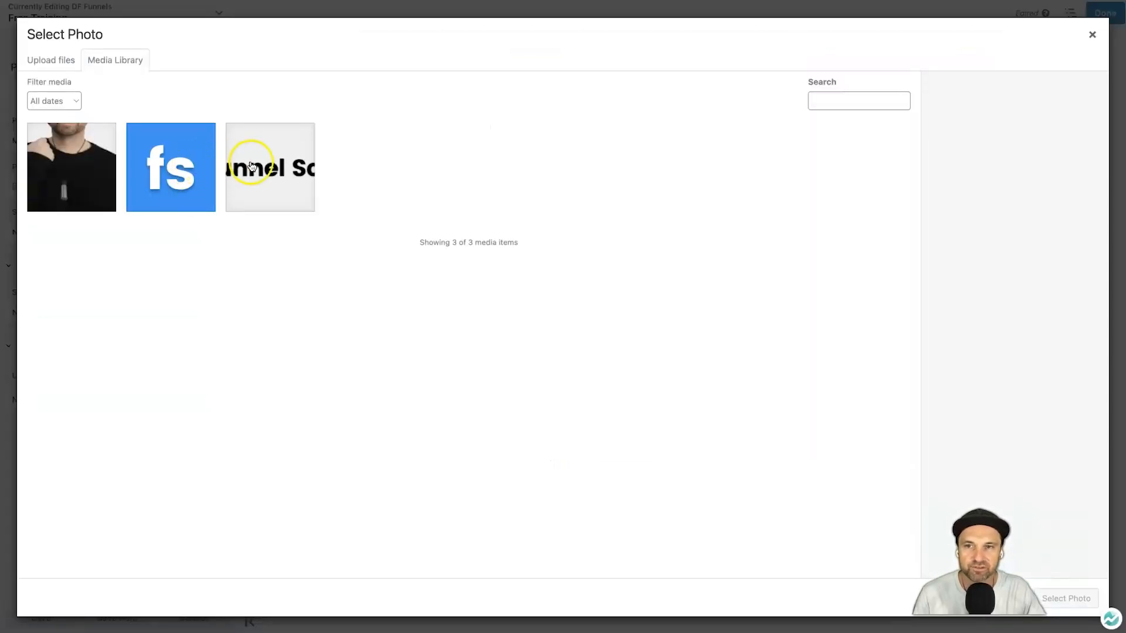
click(249, 167)
click(1098, 607)
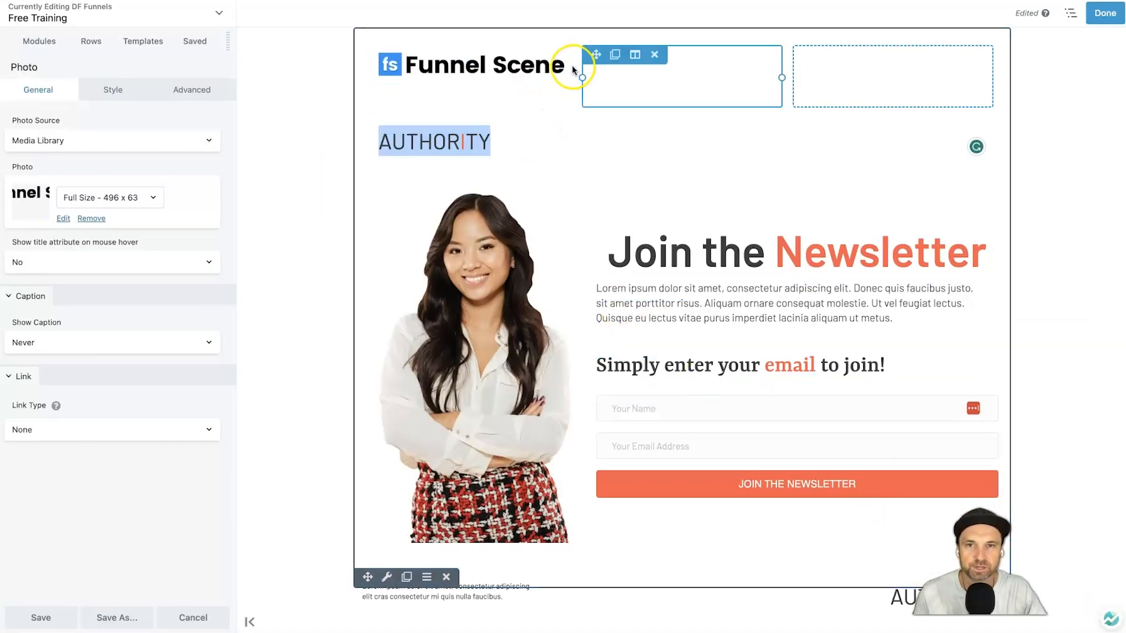
Narrow the logo's column to shrink the Funnel Scene logo, and delete the AUTHORITY heading module beneath it
drag(573, 65, 494, 75)
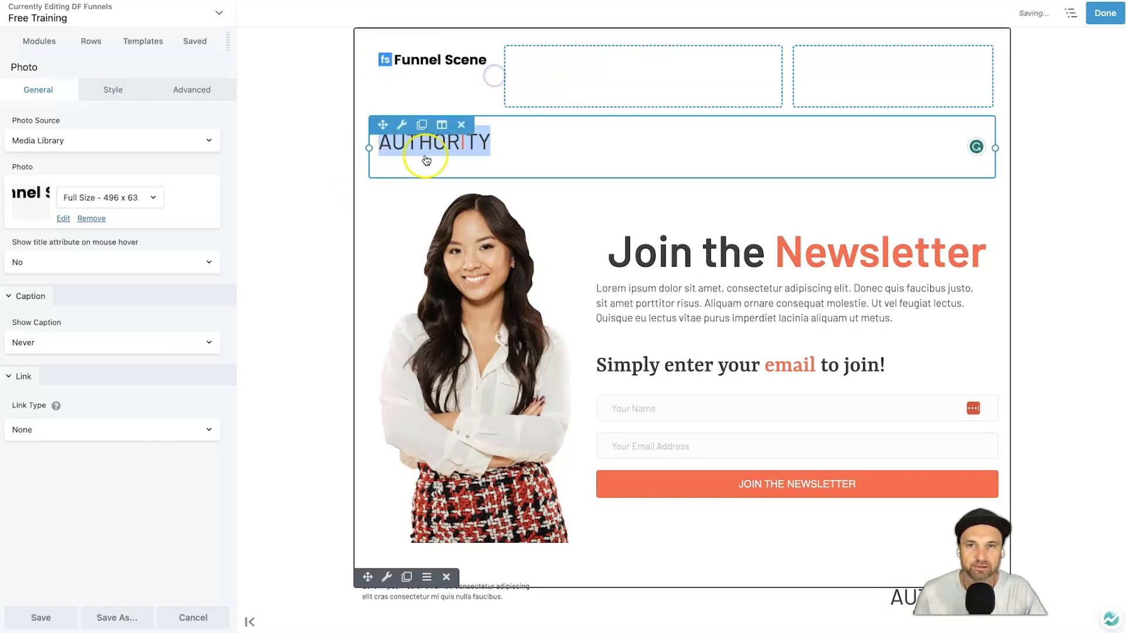
click(461, 124)
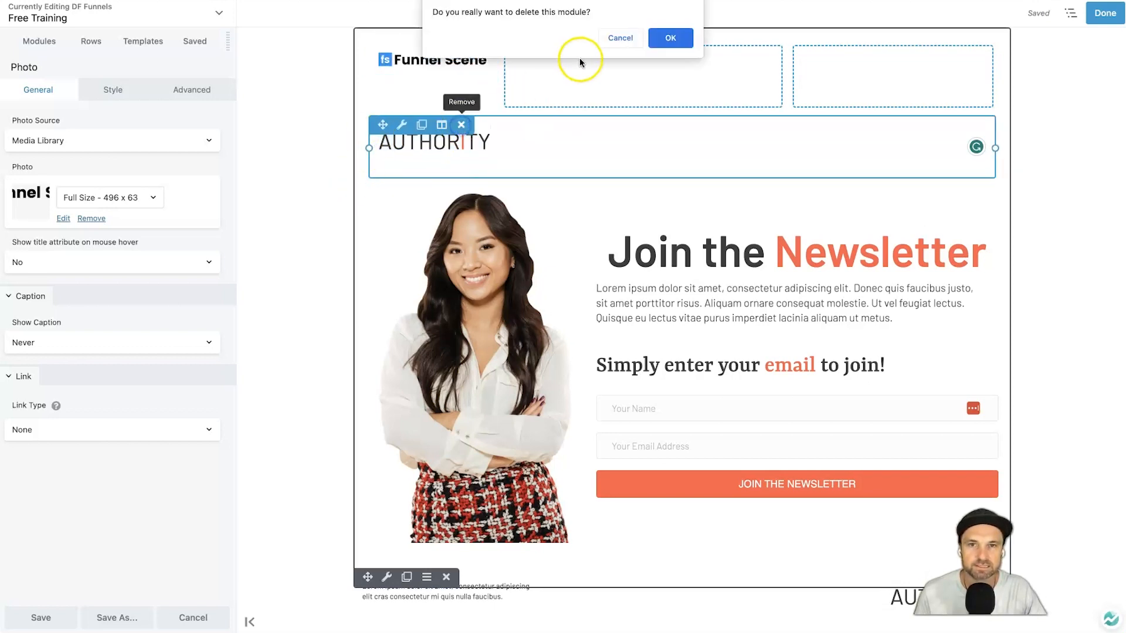
click(677, 37)
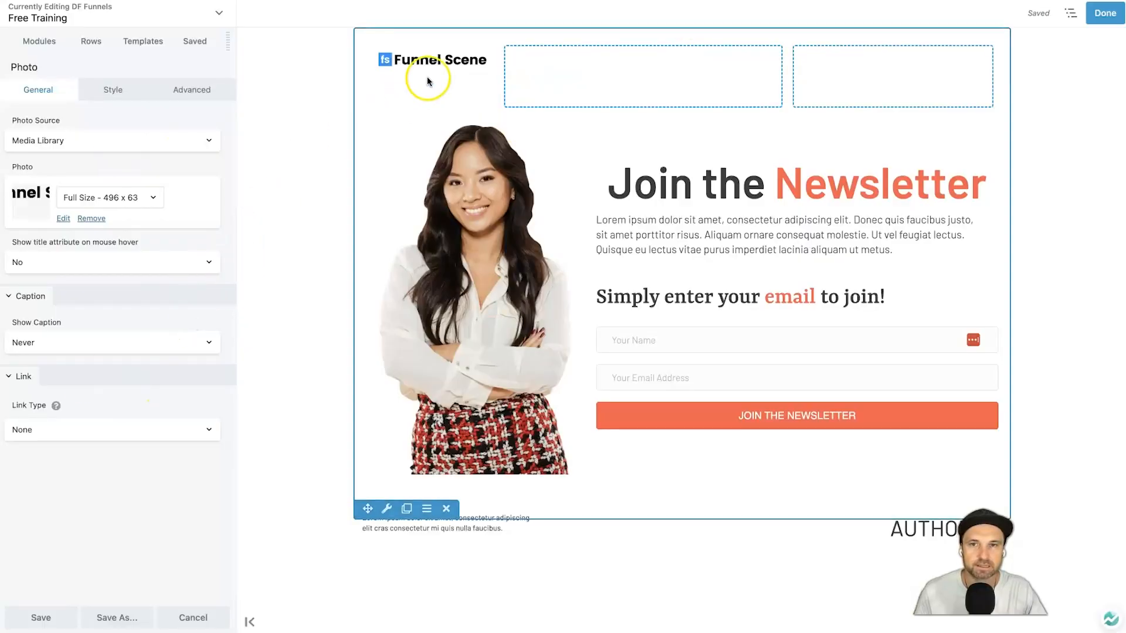
drag(494, 65, 517, 61)
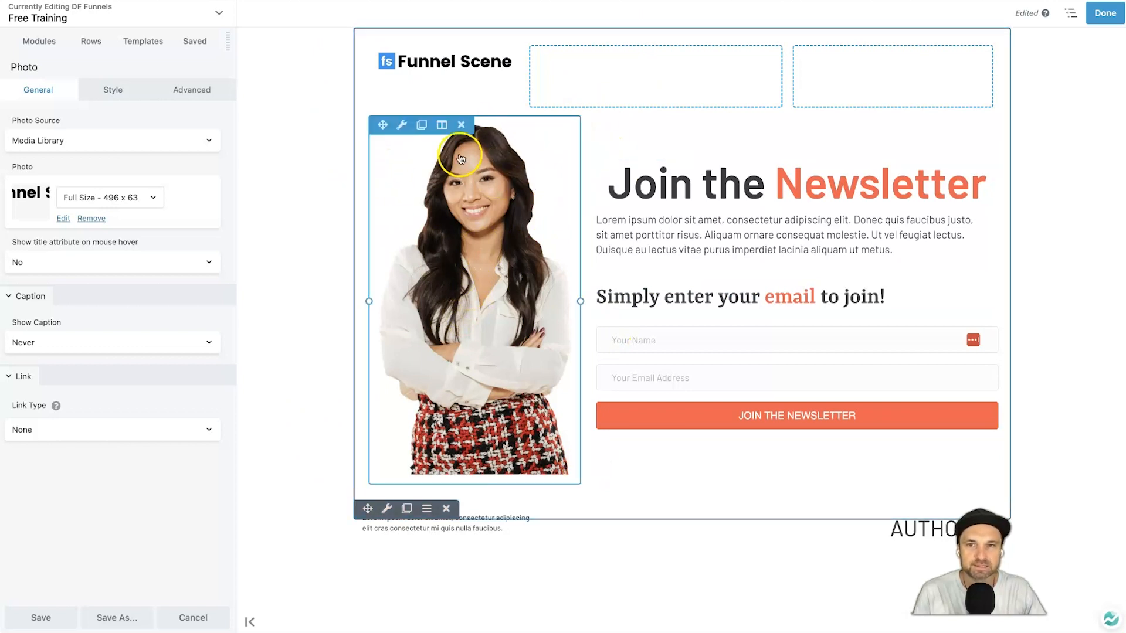
Move the woman's photo to the right of the newsletter form, removing its emptied column and widening the form's column
drag(379, 124, 975, 184)
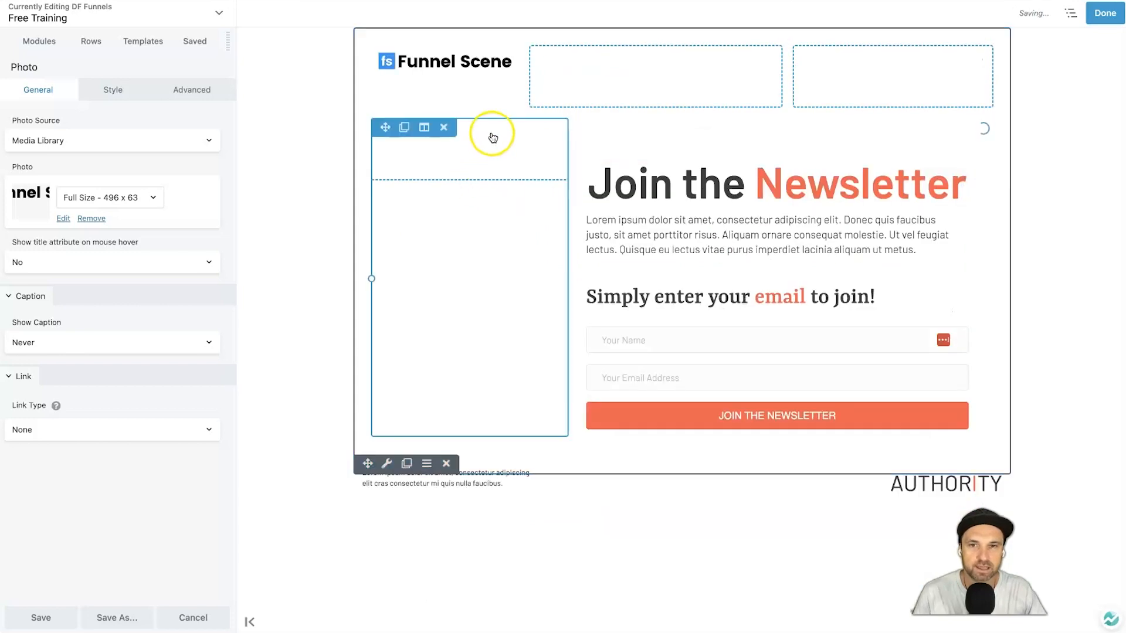
click(438, 129)
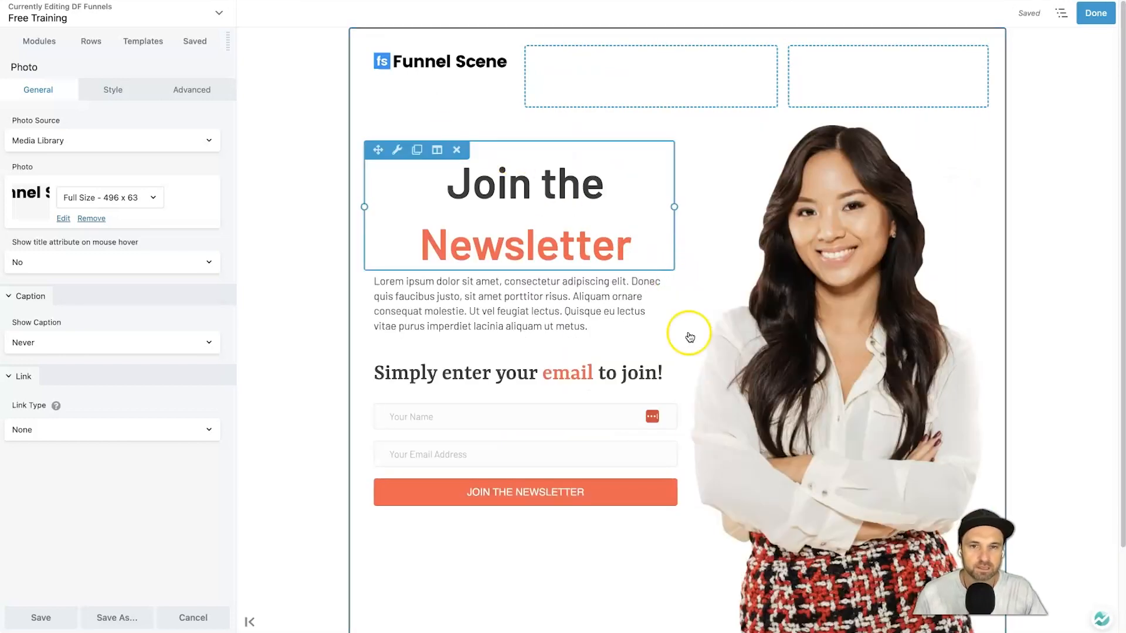
drag(683, 392, 762, 370)
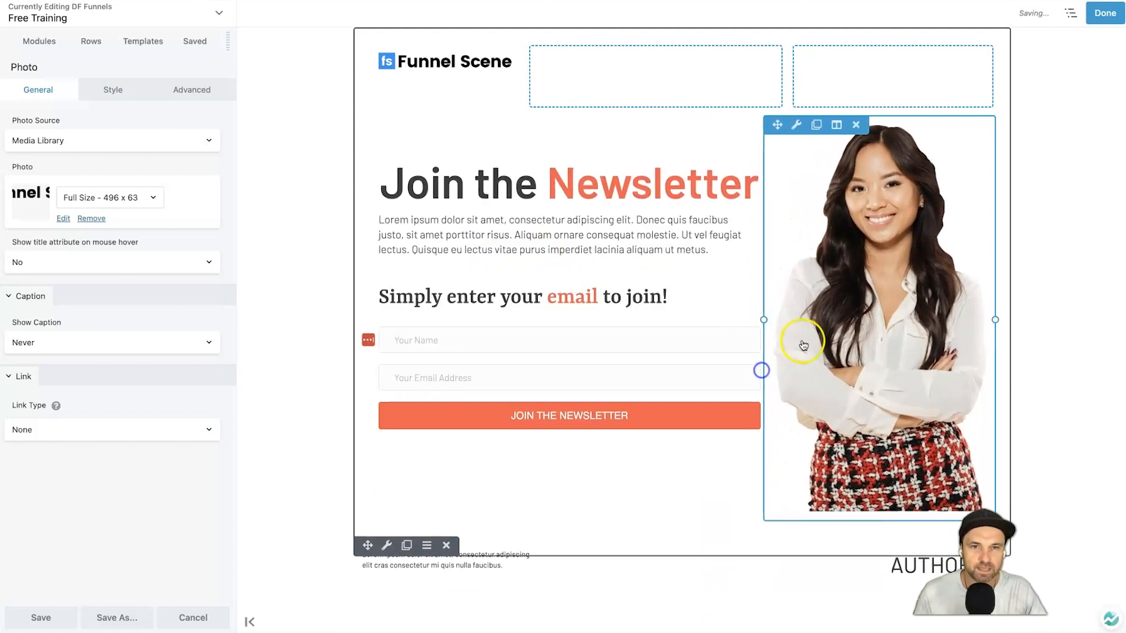
Replace the woman's photo with the man's portrait from the media library and narrow the photo's column slightly
click(853, 229)
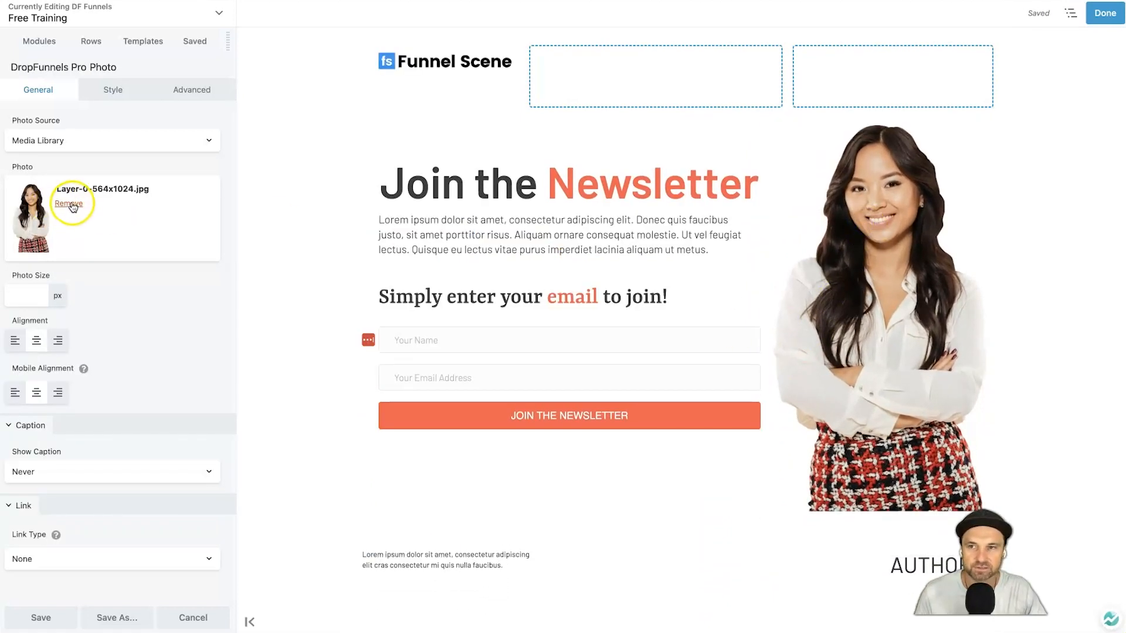
click(68, 203)
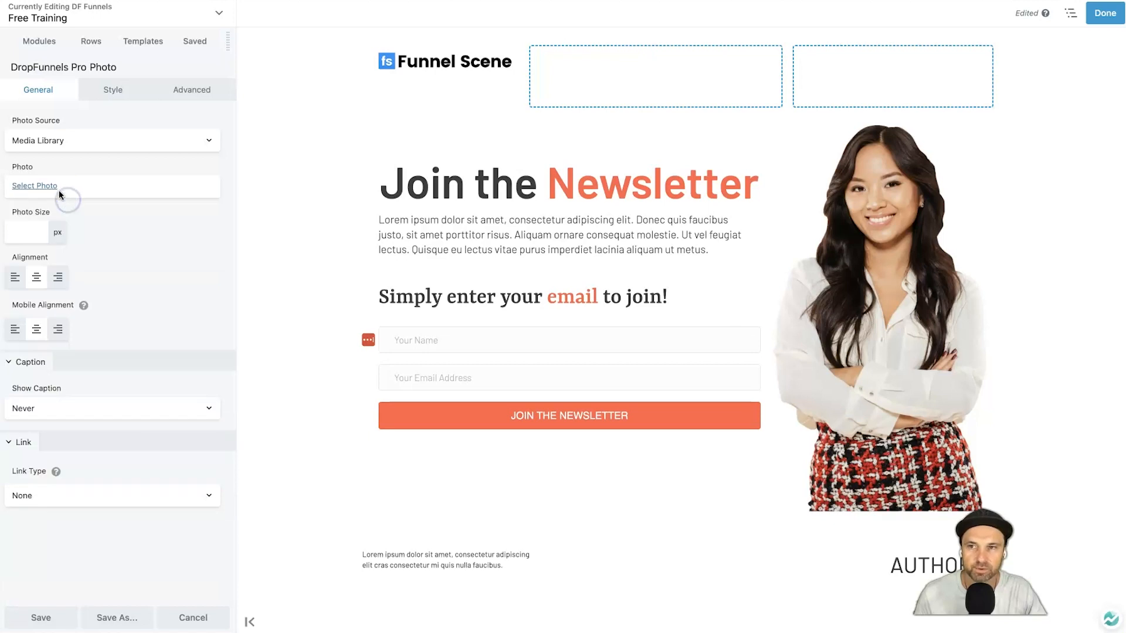
click(59, 189)
click(74, 164)
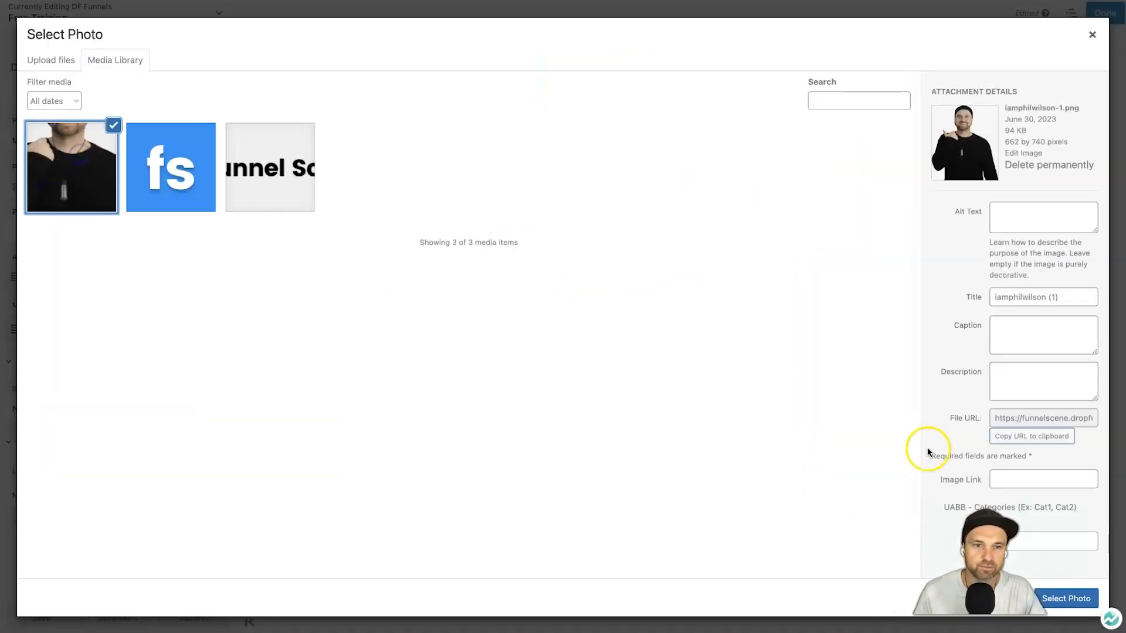
click(1067, 598)
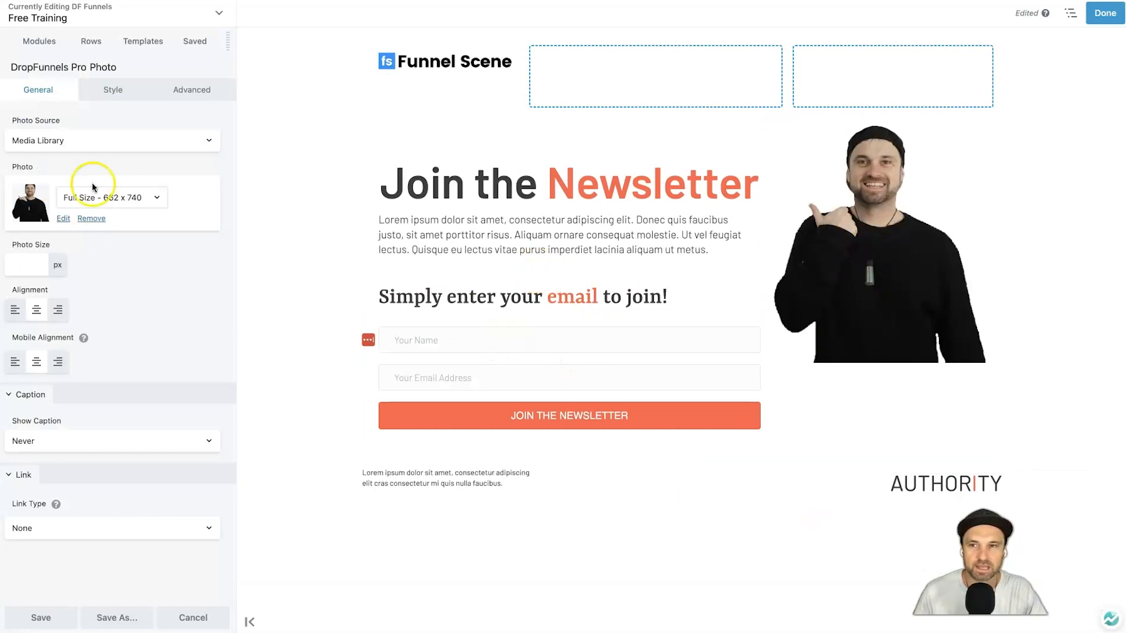
mouse_move(760, 247)
mouse_down()
mouse_move(747, 249)
mouse_move(774, 245)
mouse_up()
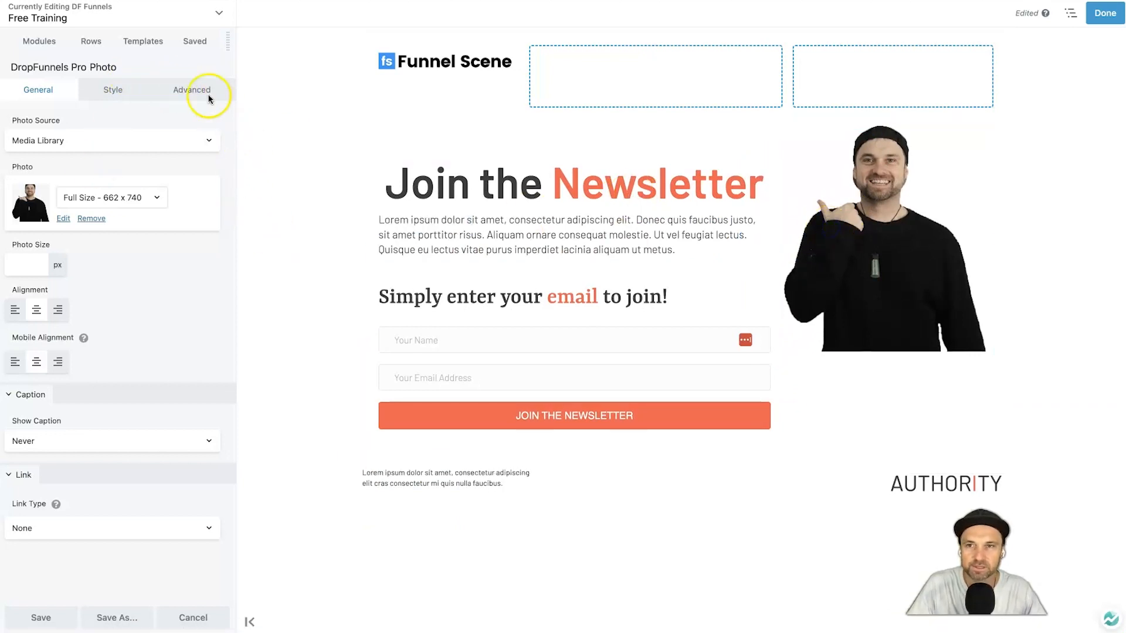
Set the top margin of the man's photo to 75 px
click(185, 91)
click(22, 165)
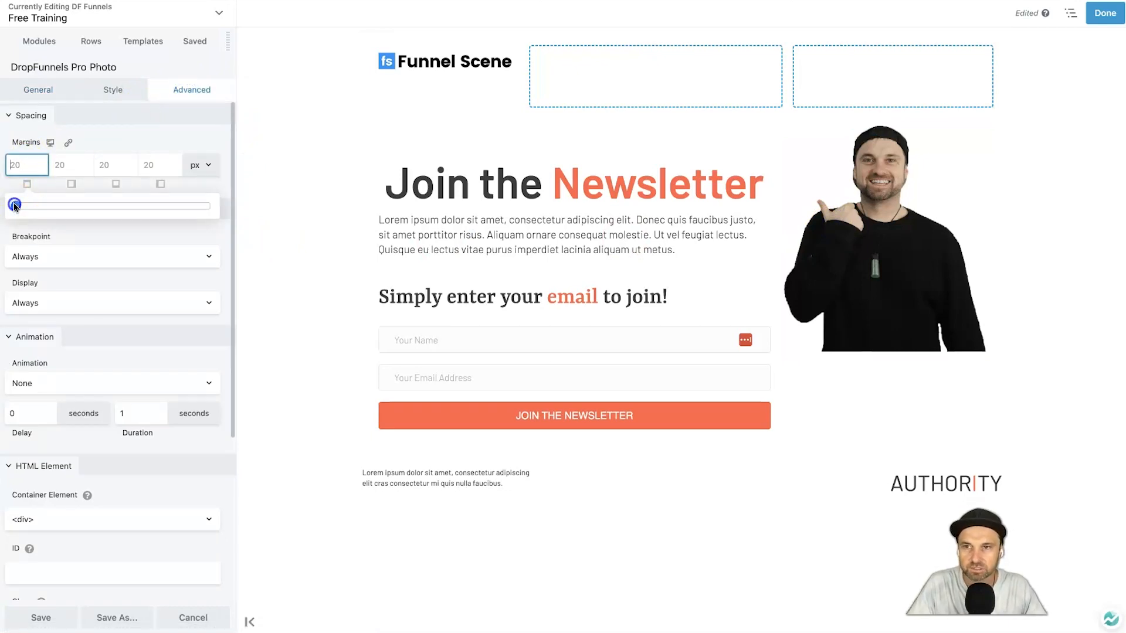
drag(15, 206, 160, 207)
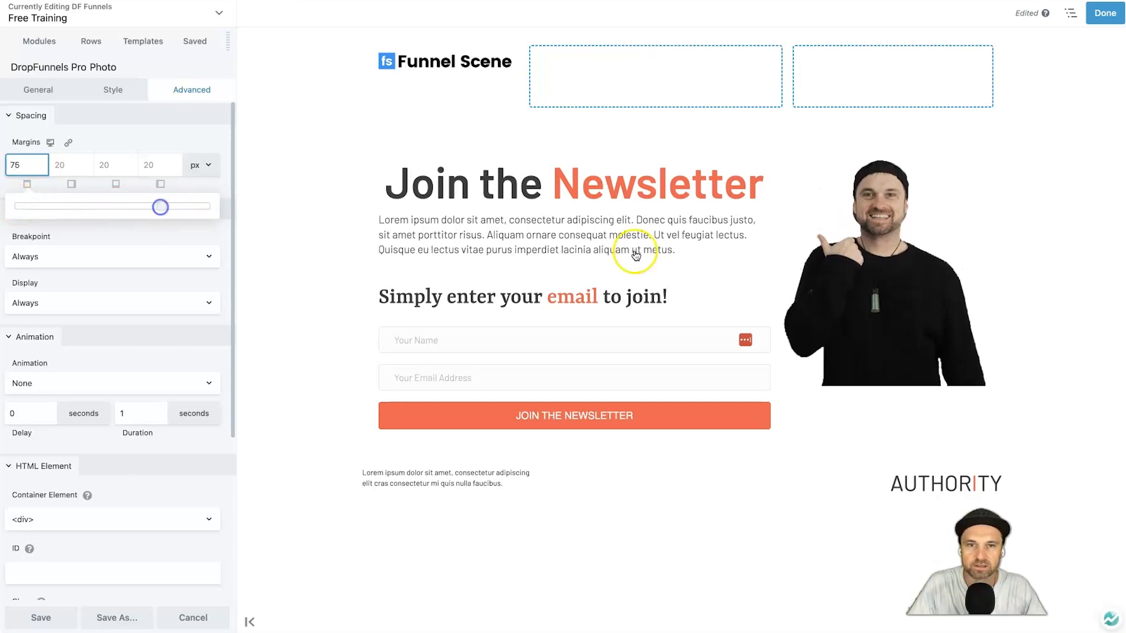
Widen the column with the man's photo by narrowing the newsletter form's column, and check the page layout at full view
drag(774, 257, 694, 257)
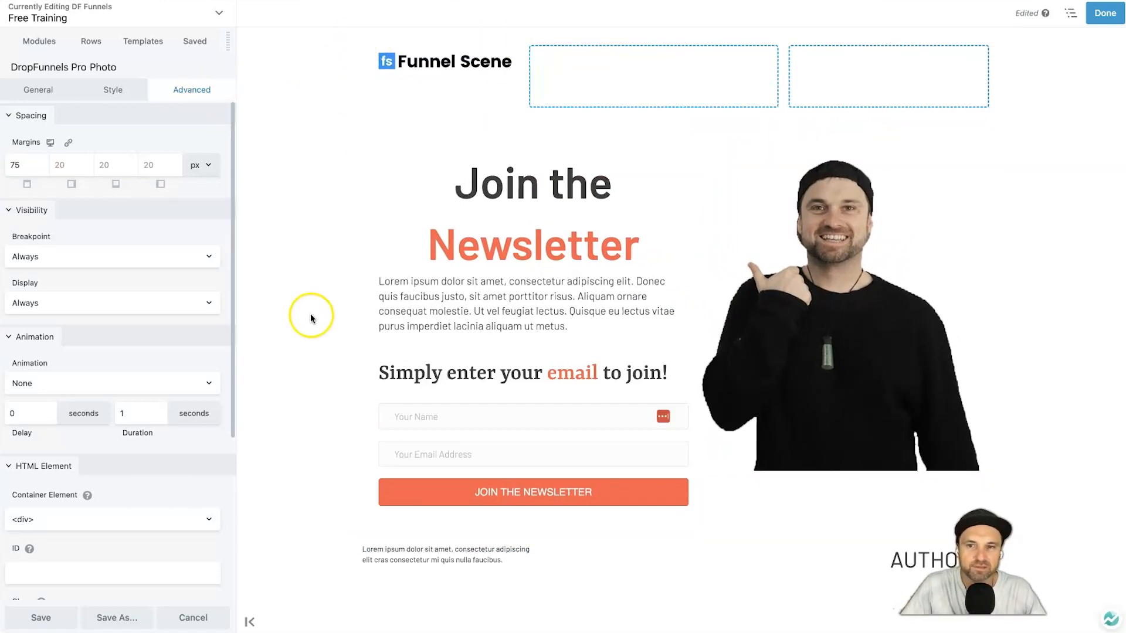
click(250, 623)
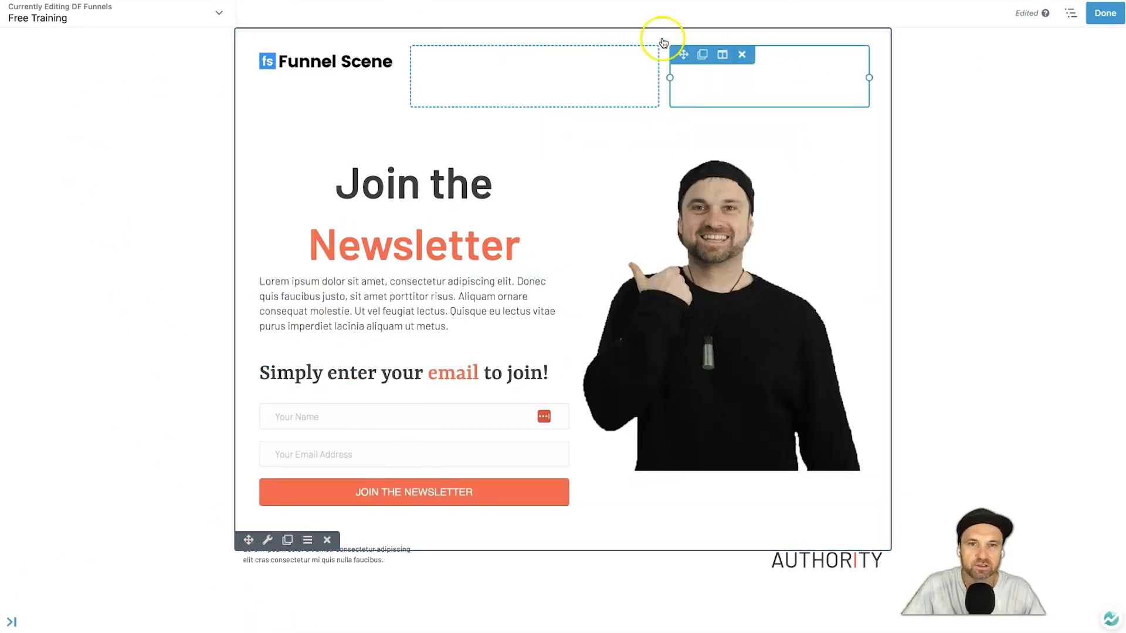
click(26, 620)
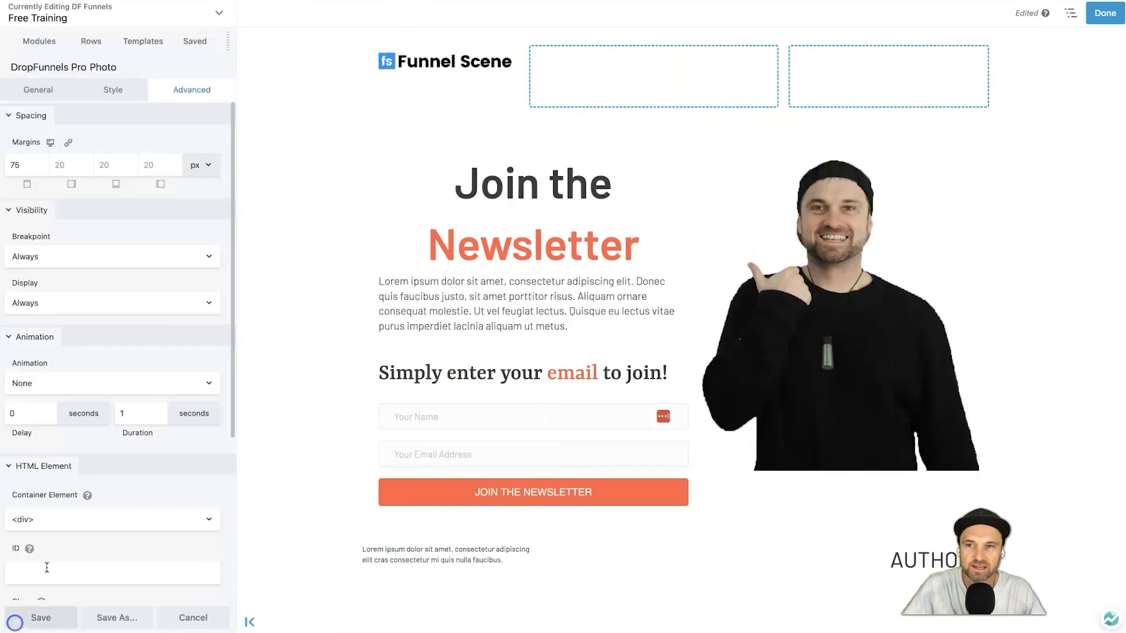
Open the global settings and examine the maximum width option for rows
click(221, 11)
click(94, 301)
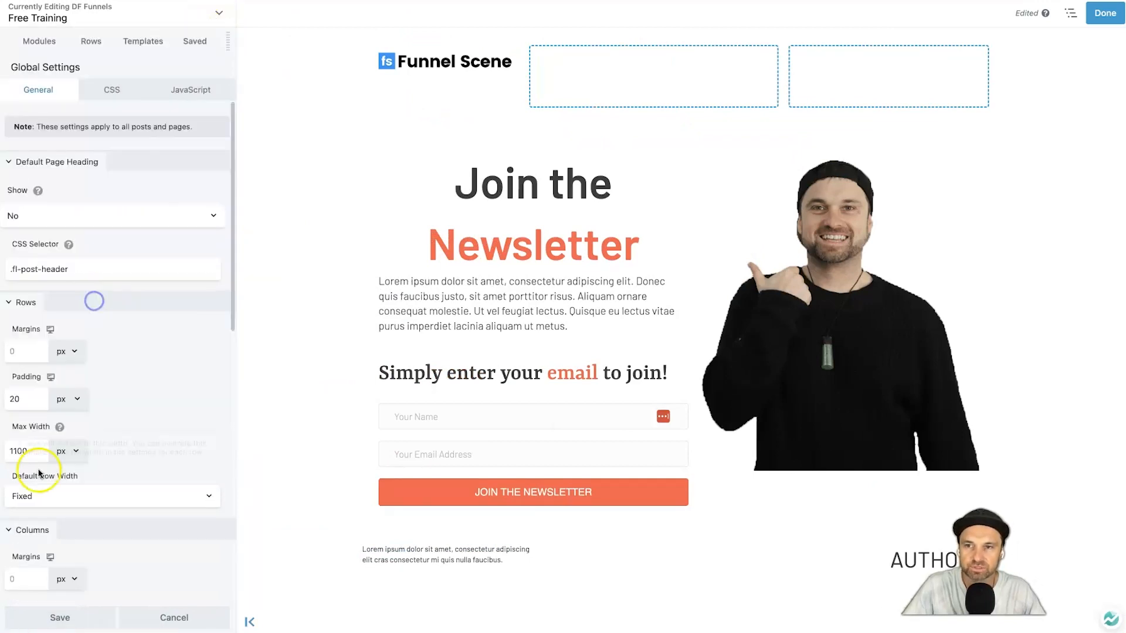
click(22, 450)
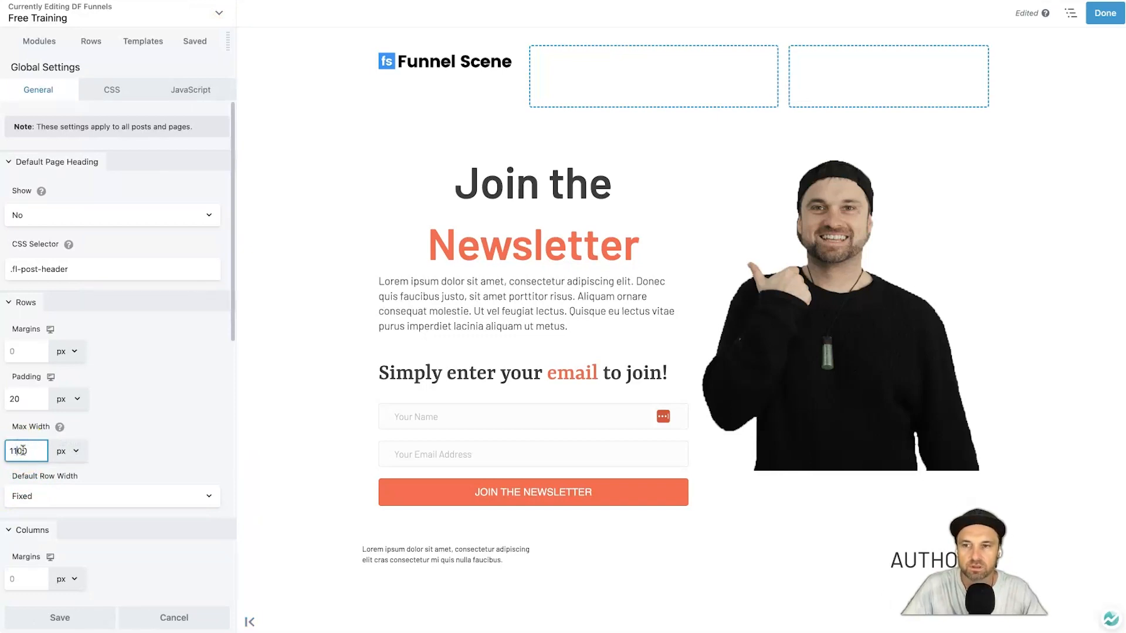
click(338, 265)
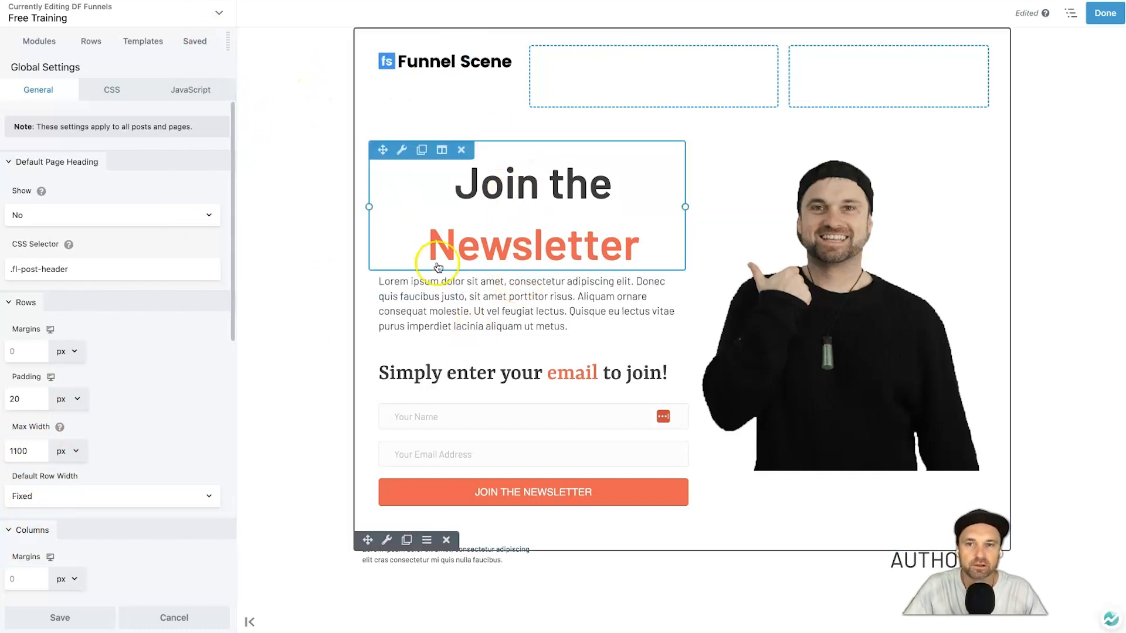
click(535, 199)
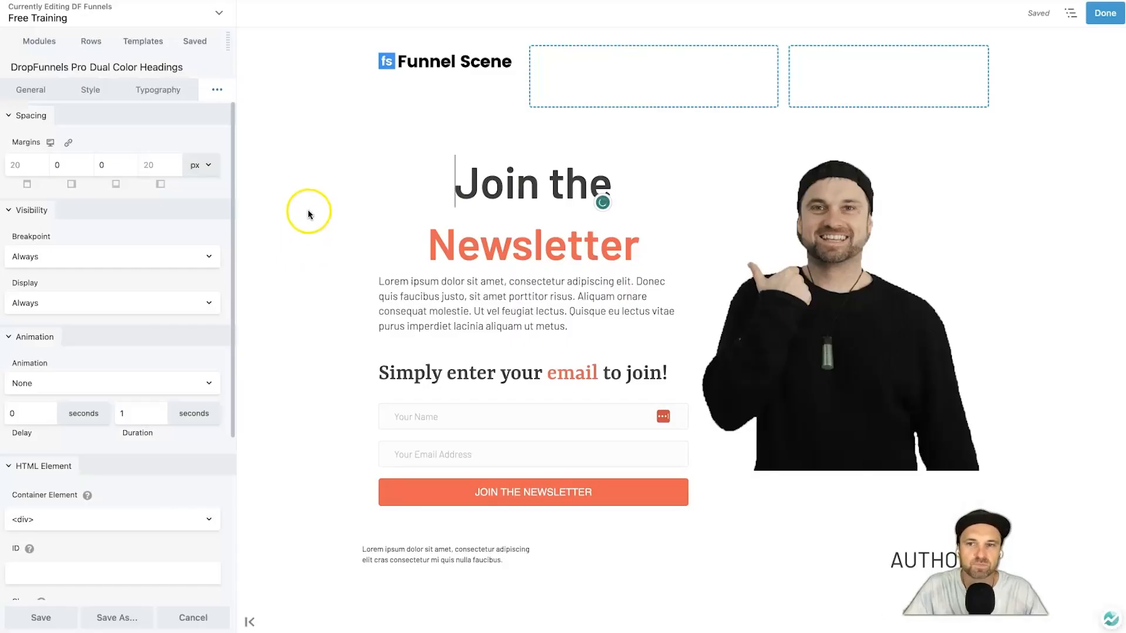
click(310, 206)
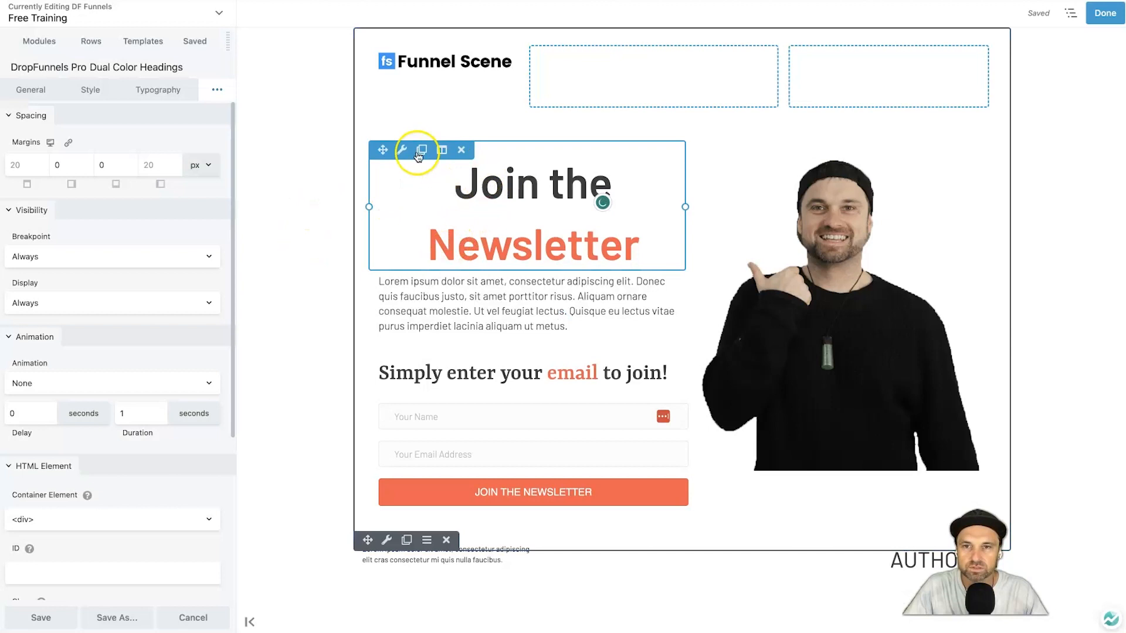
click(399, 150)
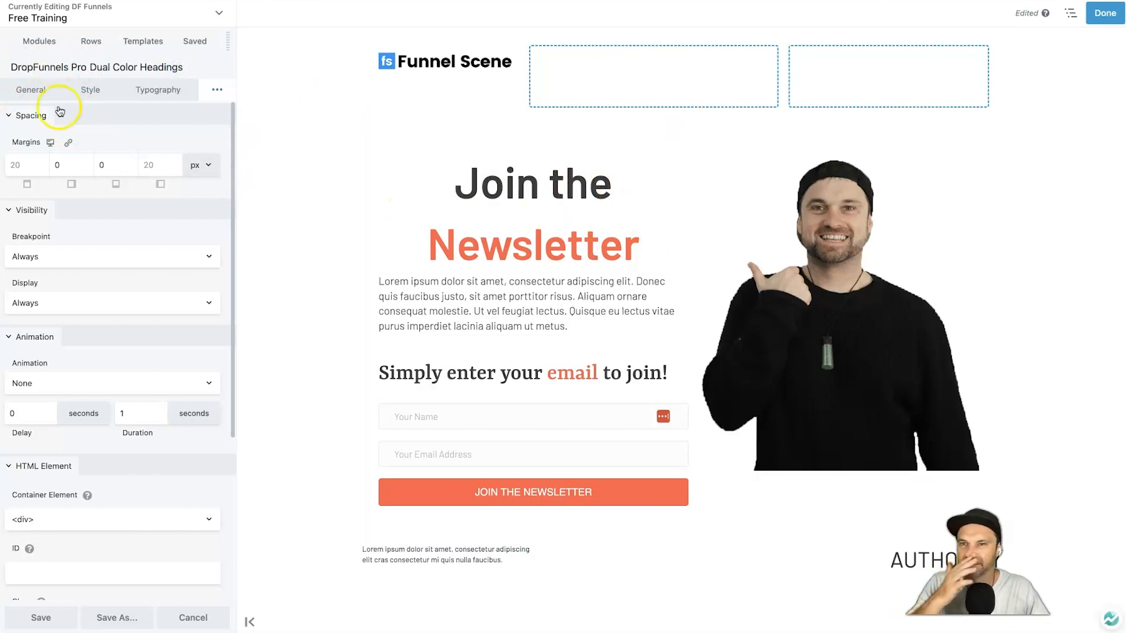
Delete the "Join the Newsletter" dual color heading and add a standard Heading module in its place above the paragraph
click(45, 36)
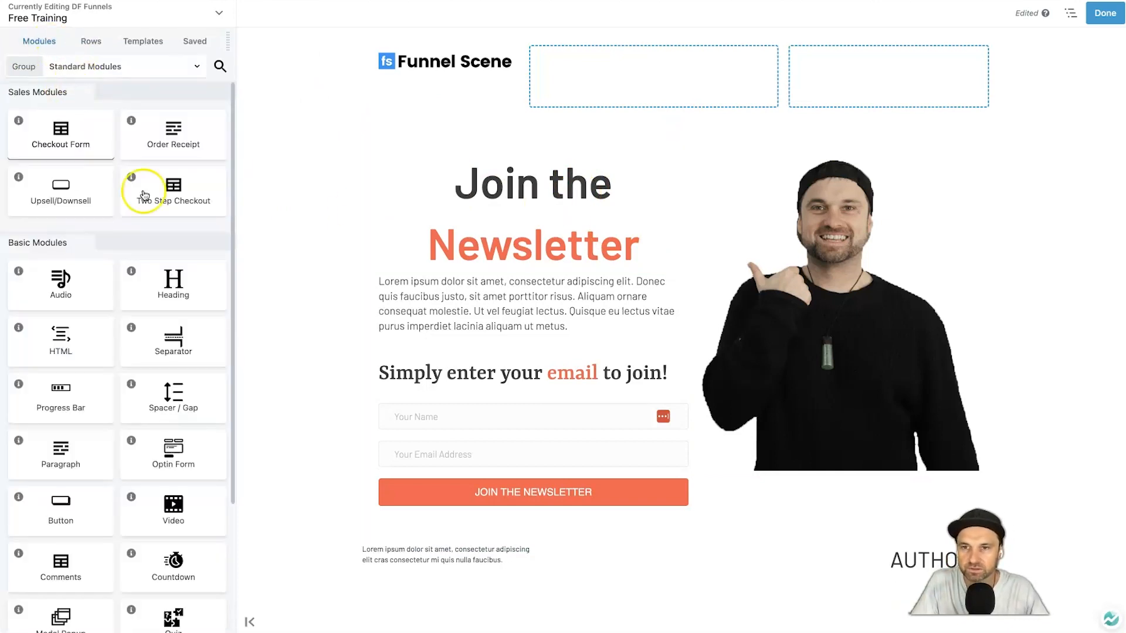
click(460, 149)
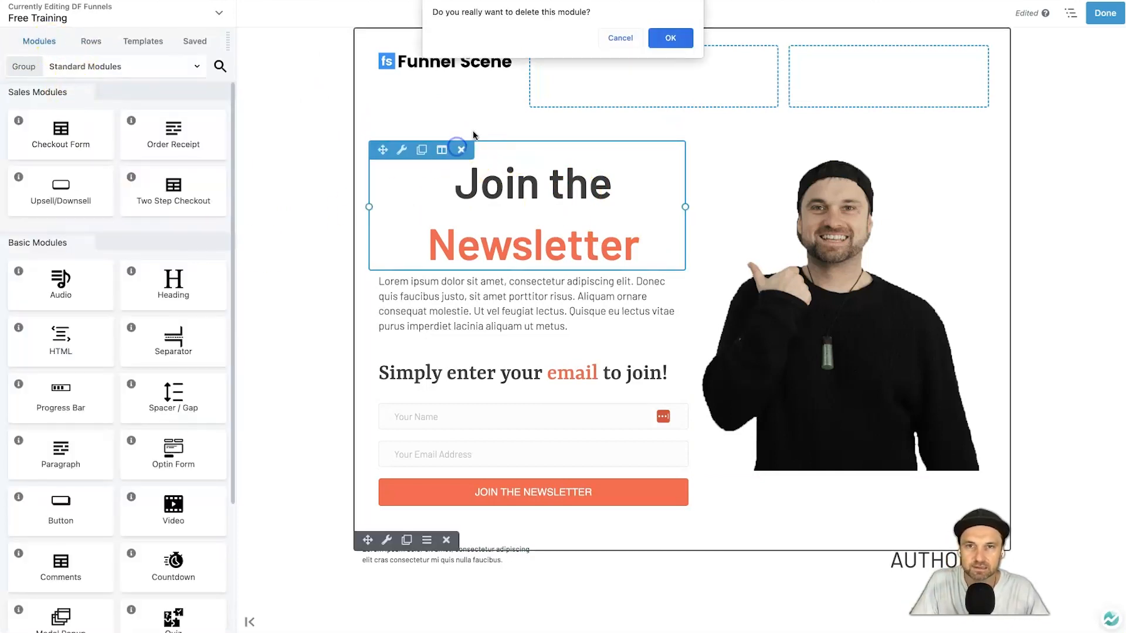
click(670, 37)
drag(171, 276, 460, 218)
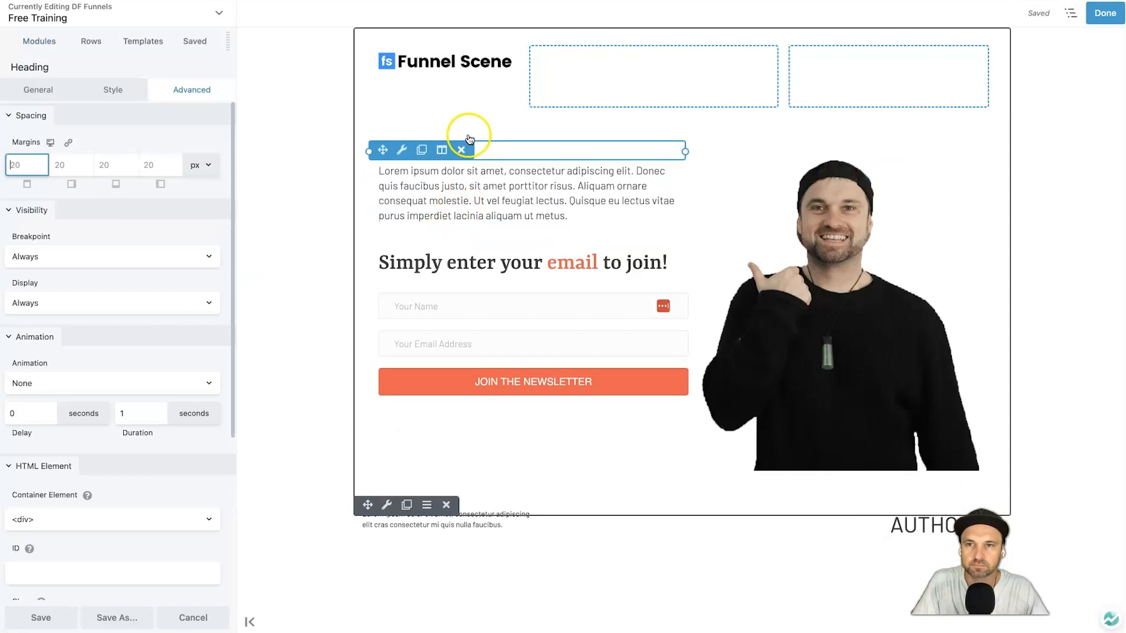
Set the new heading's text to "Learn How You Can Convert More Visitors Into Customers In Less Than 15 Minutes"
click(484, 152)
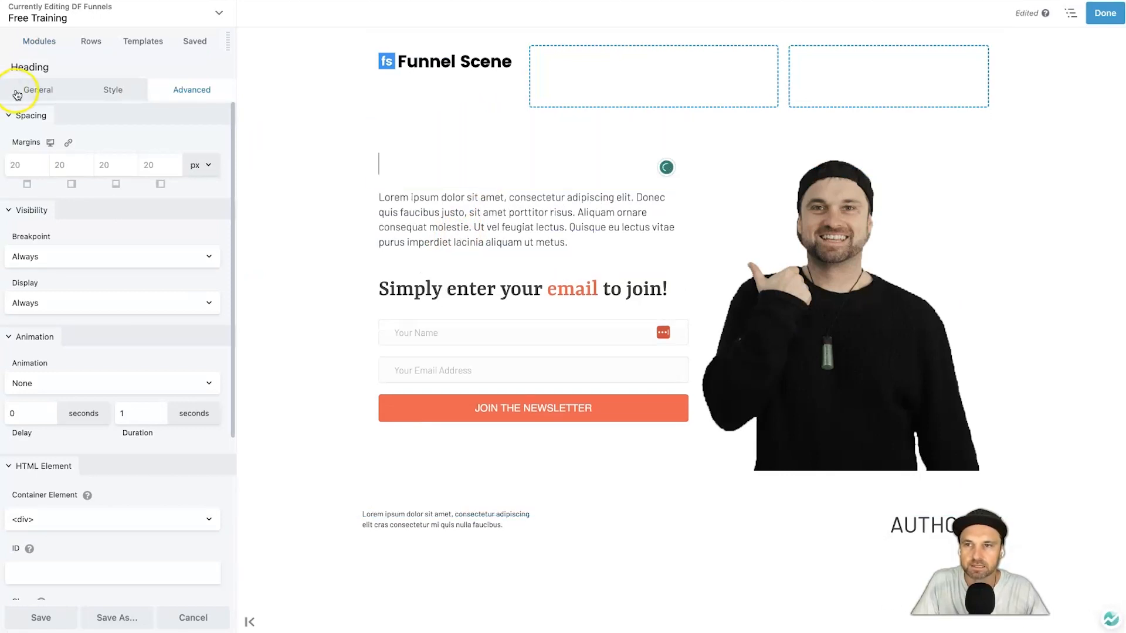
click(18, 91)
click(37, 140)
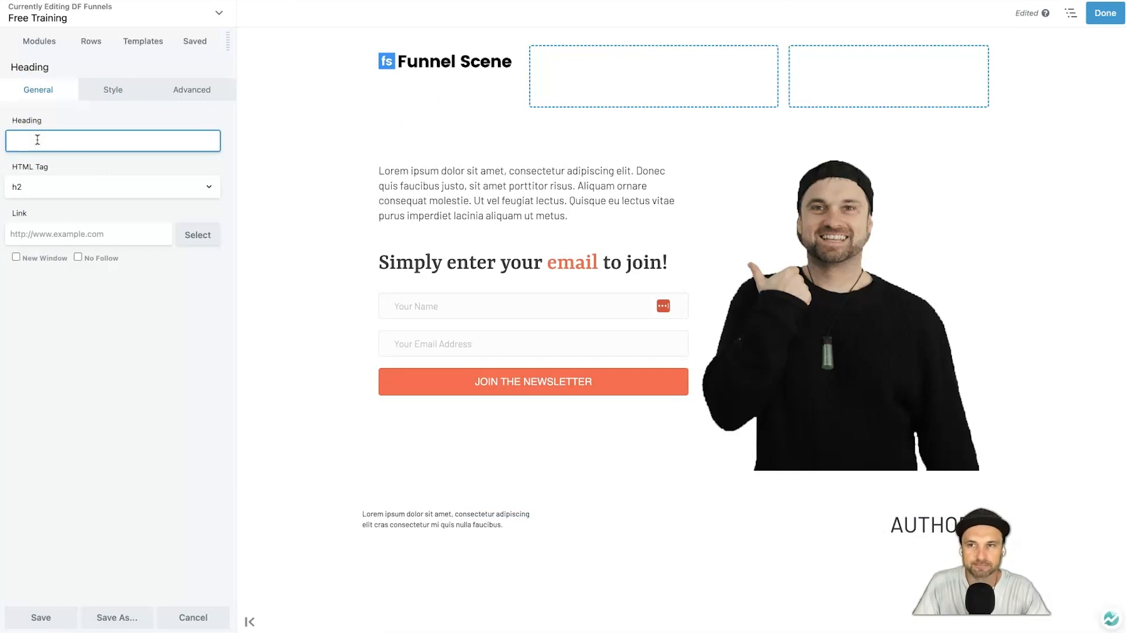
text(Get)
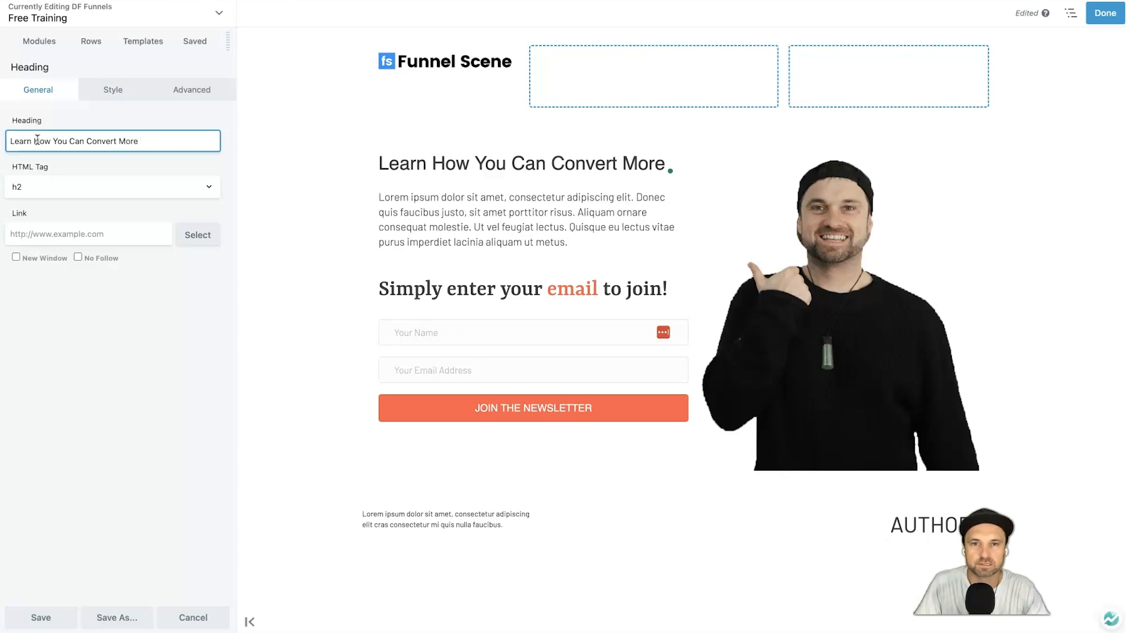
text(Visitors In)
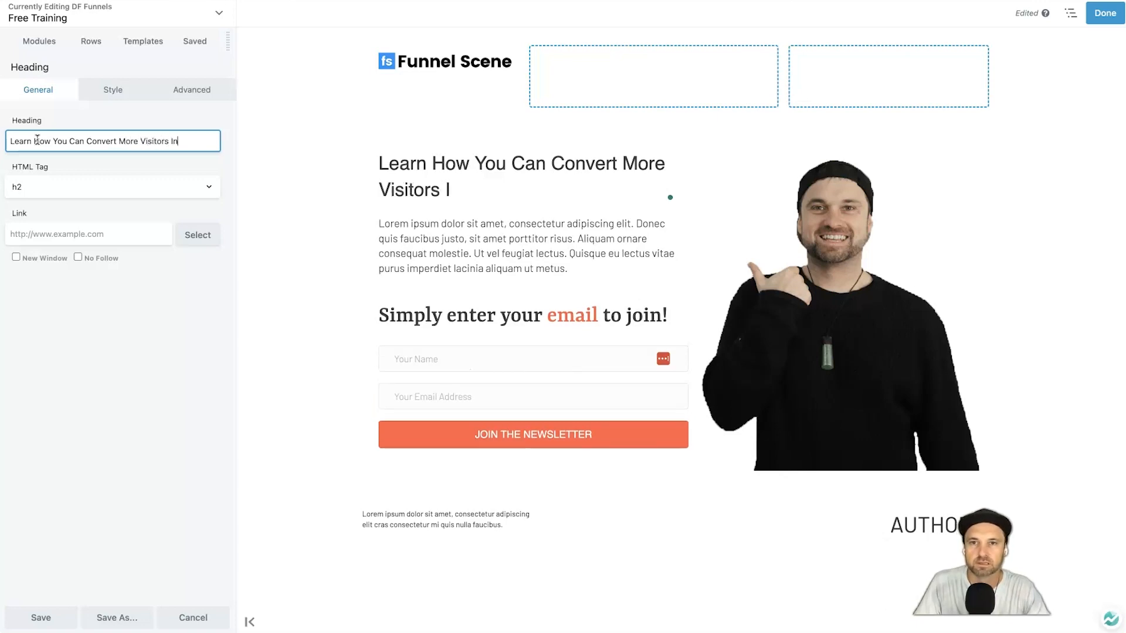
text(to Customers Using Funnels)
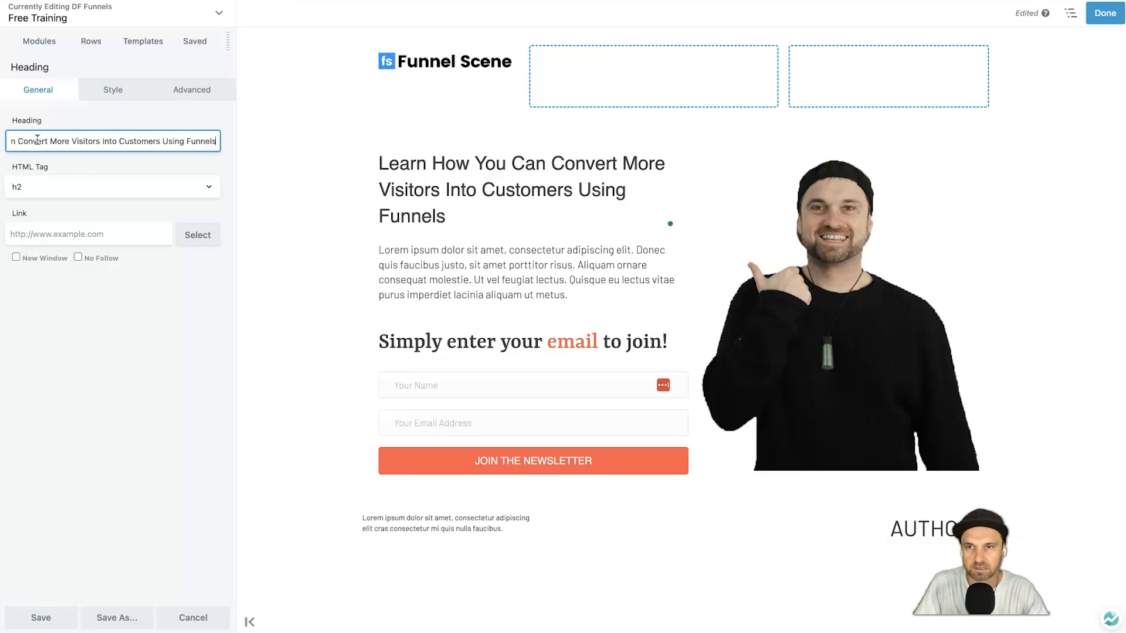
key(BackSpace)
key(BackSpace)
key(BackSpace)
key(BackSpace)
key(BackSpace)
key(BackSpace)
key(BackSpace)
key(BackSpace)
key(BackSpace)
key(BackSpace)
key(BackSpace)
key(BackSpace)
key(BackSpace)
text(In Less Than 15 Minutes)
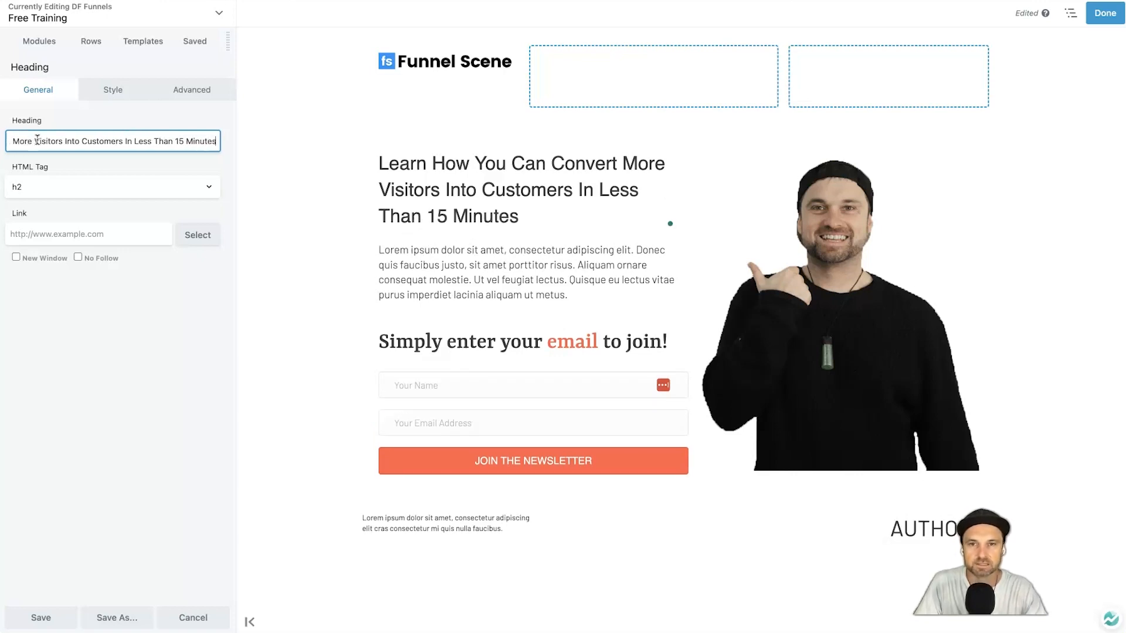
Style the new heading with a 34 px font size, Bold weight and a line height of 1.3
click(105, 90)
click(53, 200)
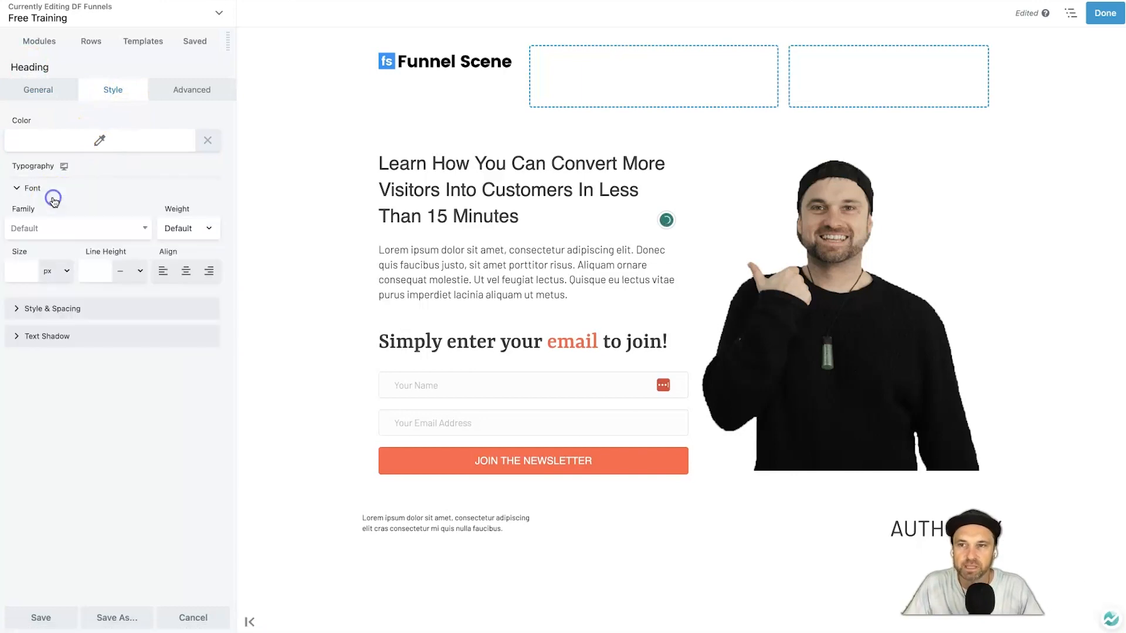
click(16, 265)
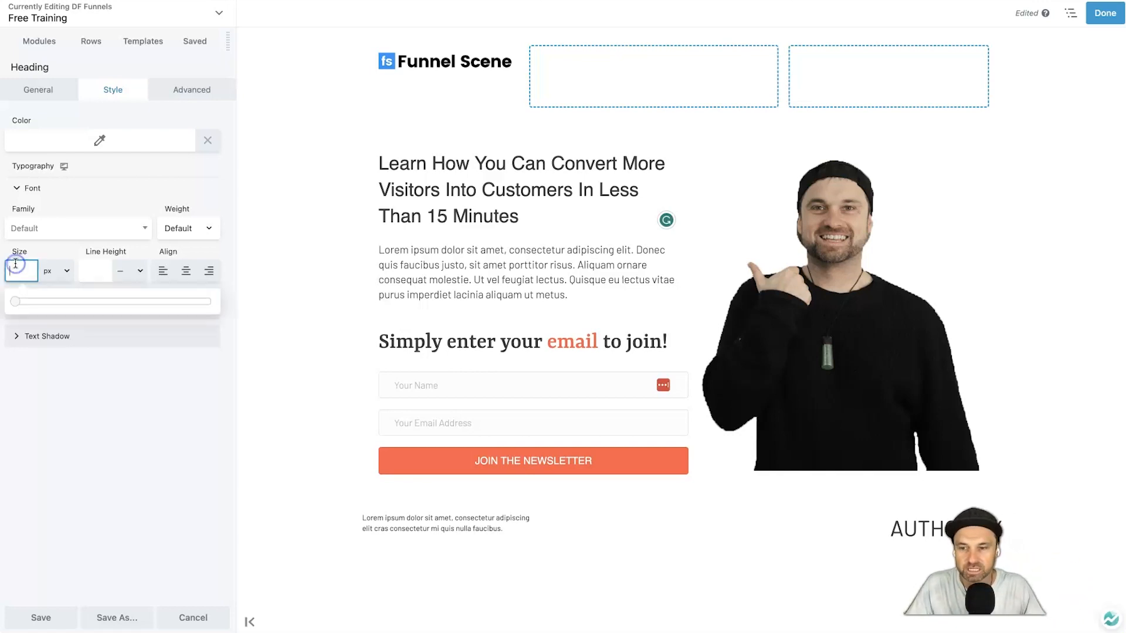
drag(15, 301, 80, 301)
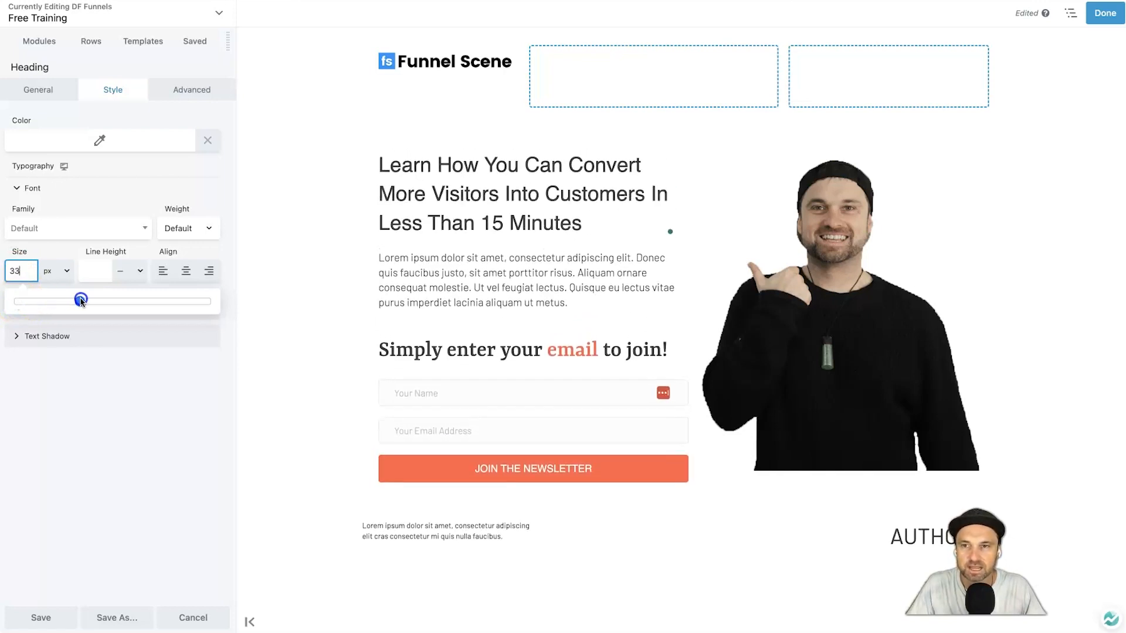
click(182, 229)
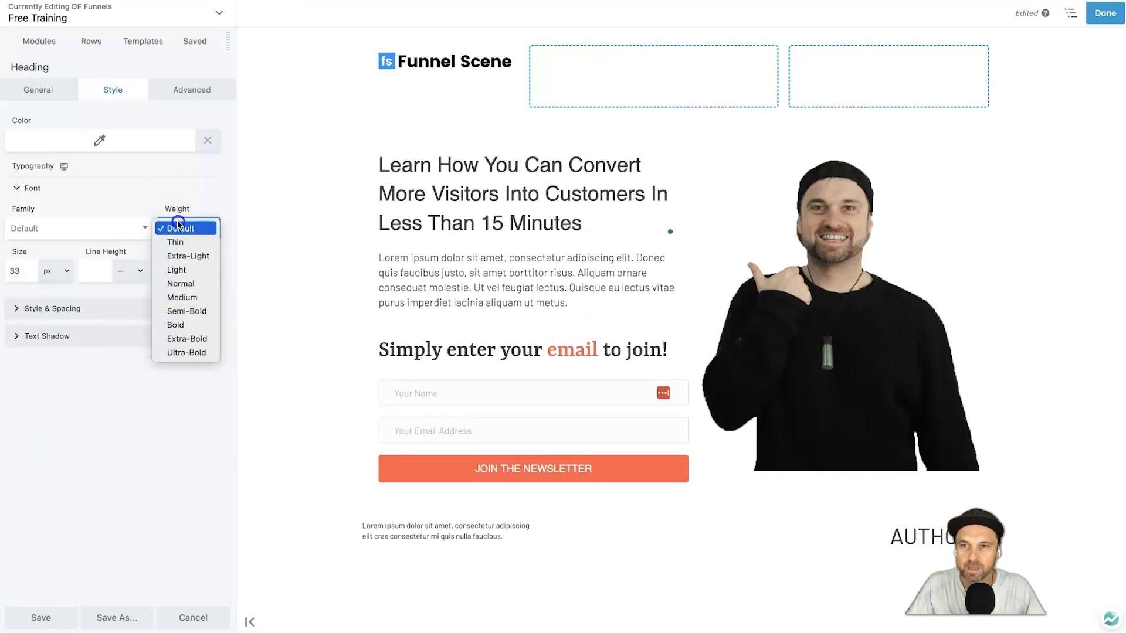
click(189, 324)
click(12, 271)
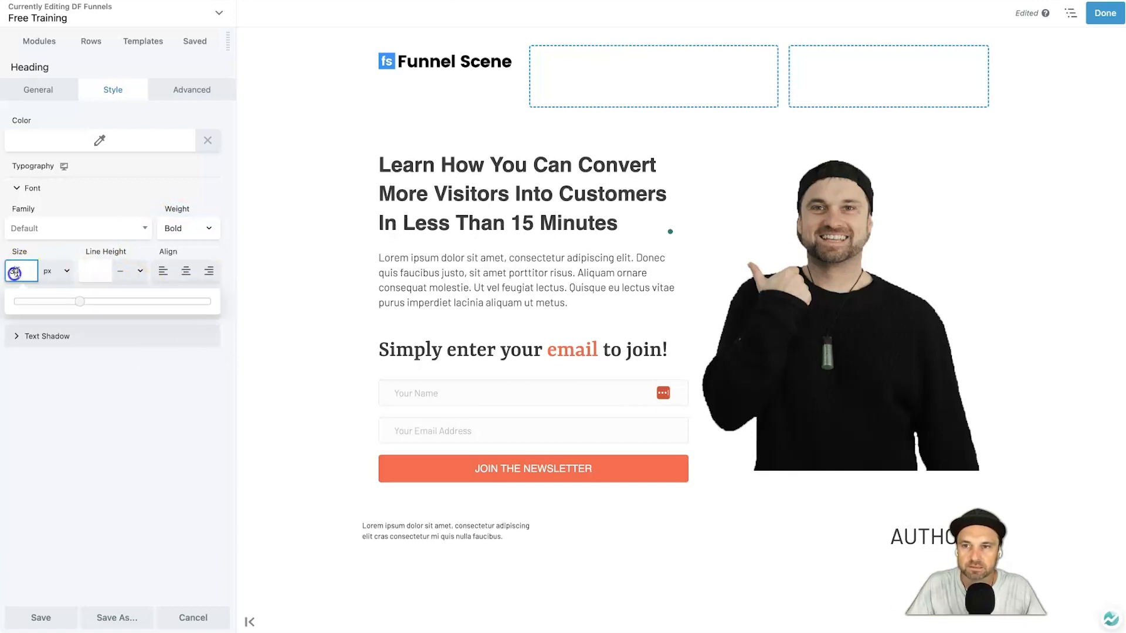
drag(73, 303, 76, 300)
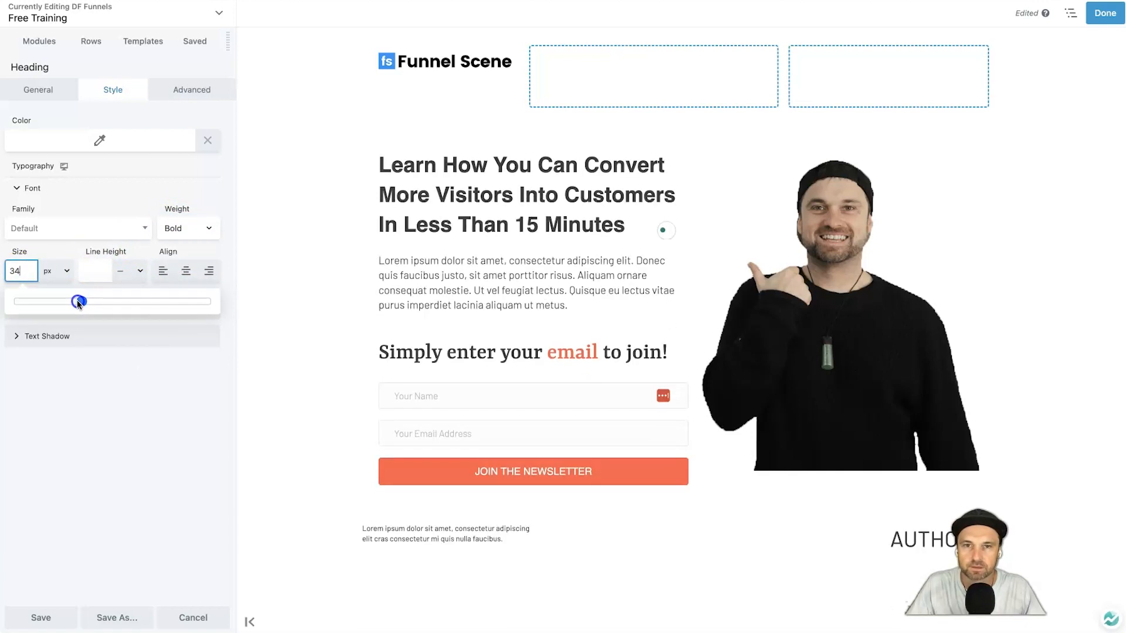
click(94, 272)
text(1.3)
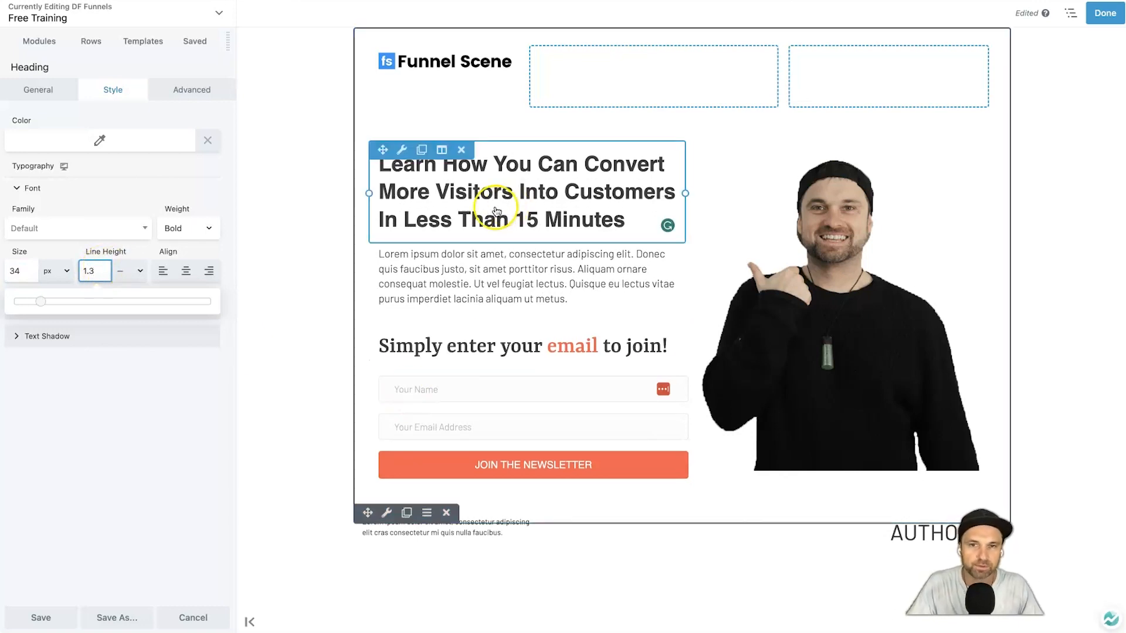
Replace the placeholder paragraph with "Enter your name and email below to get sent the free training on how to convert your visitors into customers"
click(507, 286)
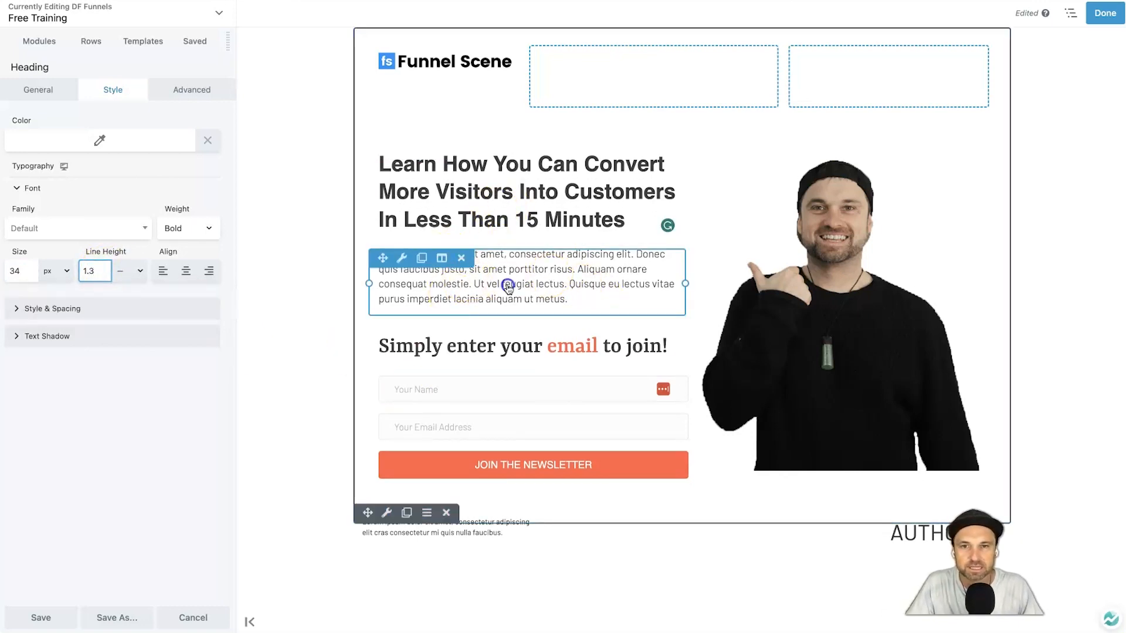
triple_click(476, 270)
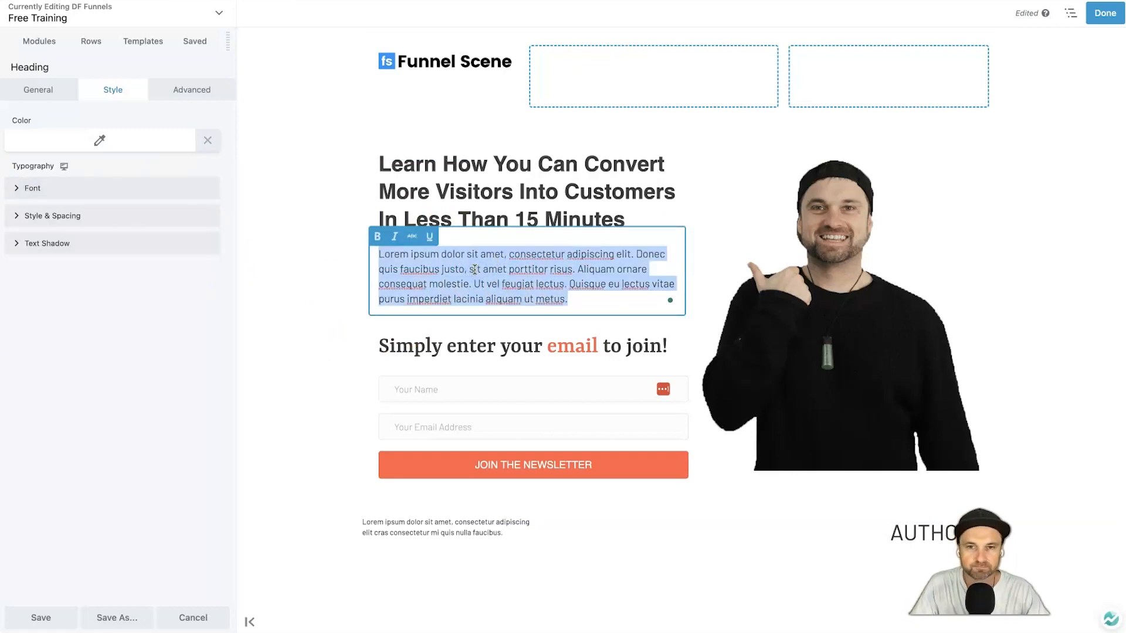
text(A)
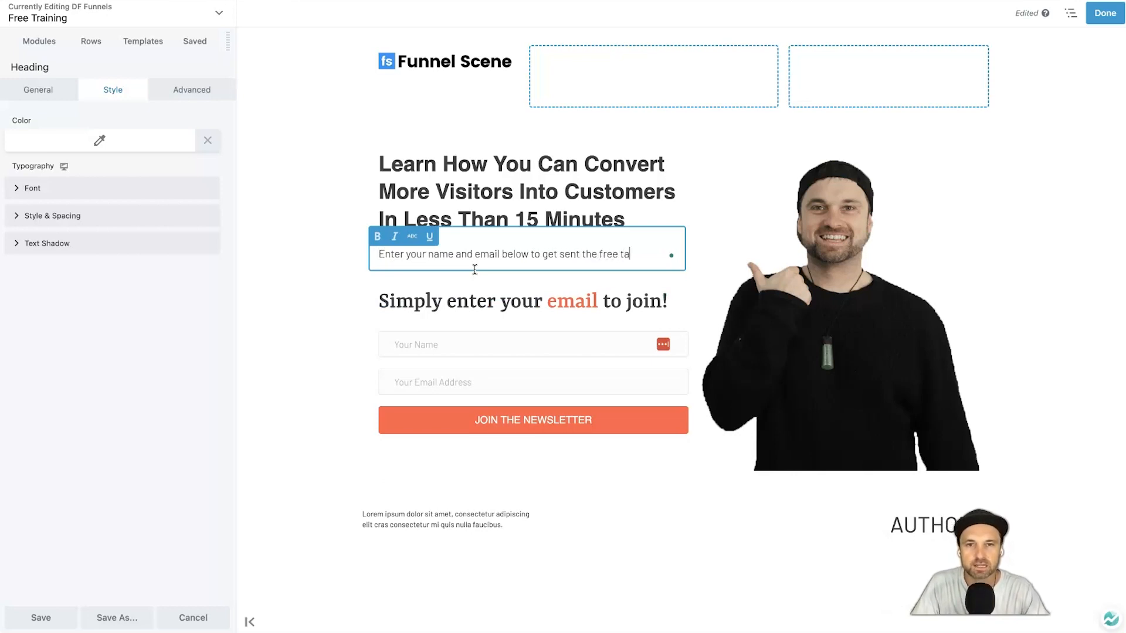
text(g on how to convert your visitors into customers using this simple)
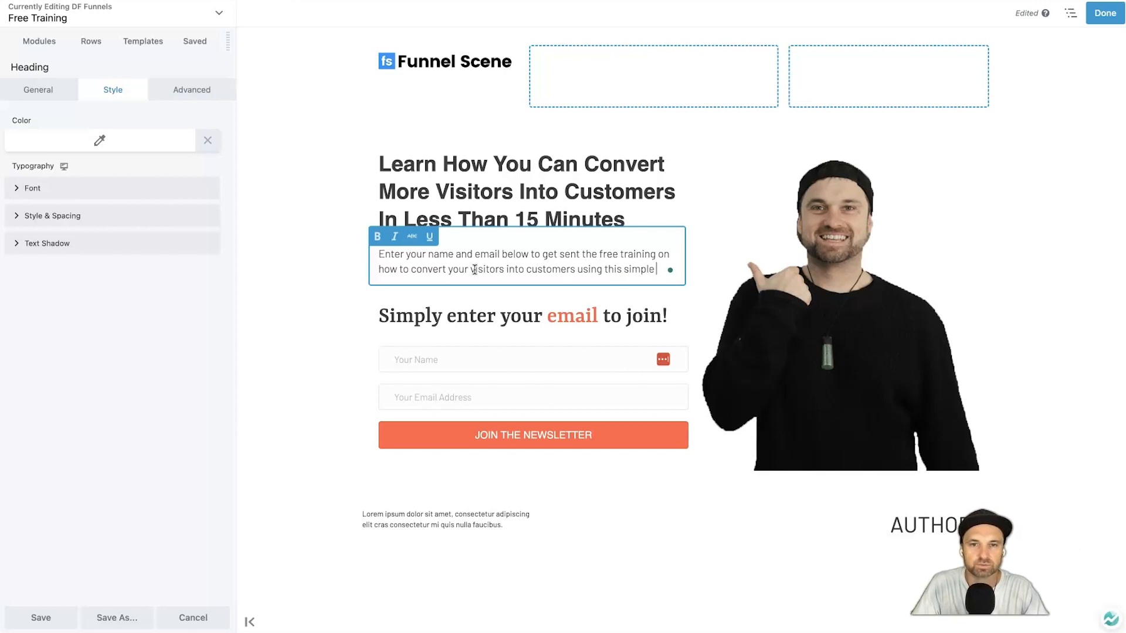
text(ck)
key(BackSpace)
key(BackSpace)
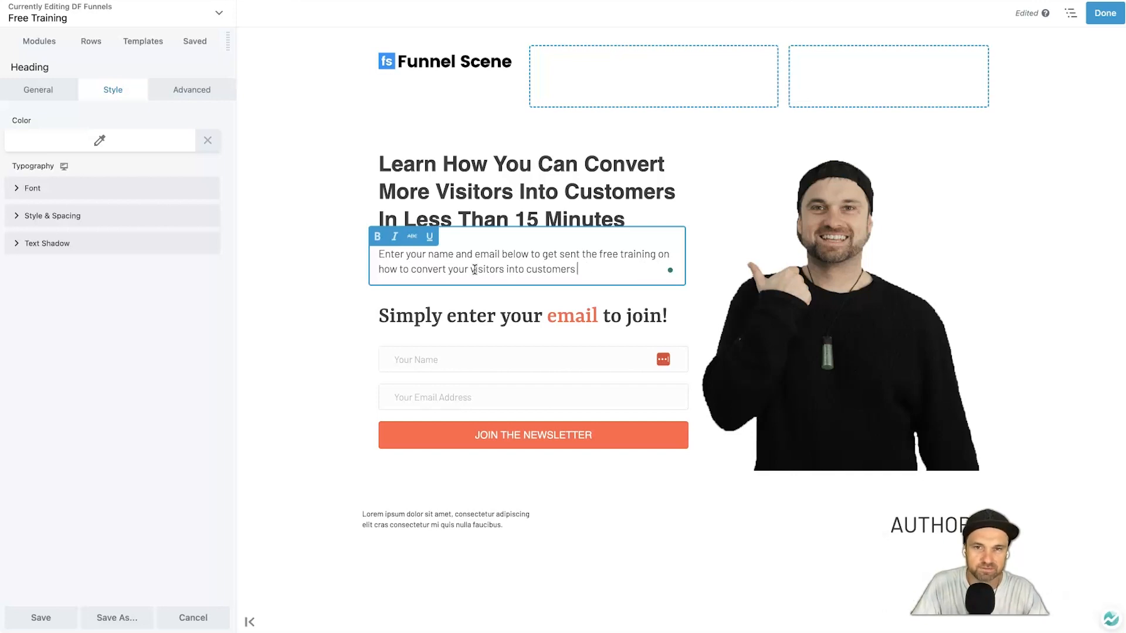
click(295, 286)
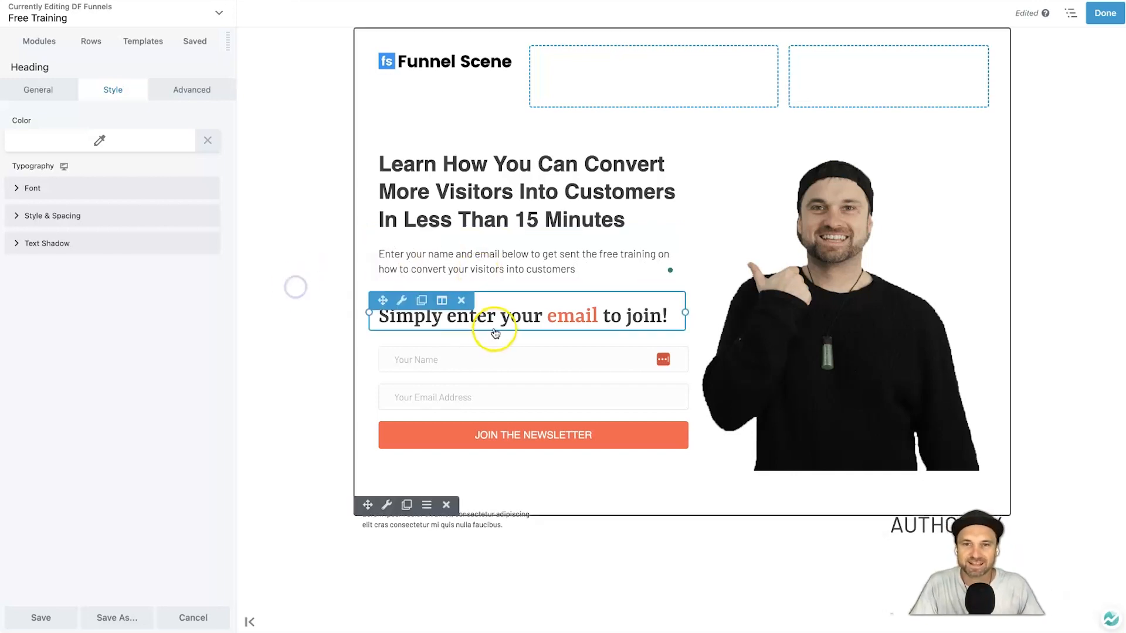
Delete the "Simply enter your email to join!" heading module above the optin form
click(461, 301)
click(676, 39)
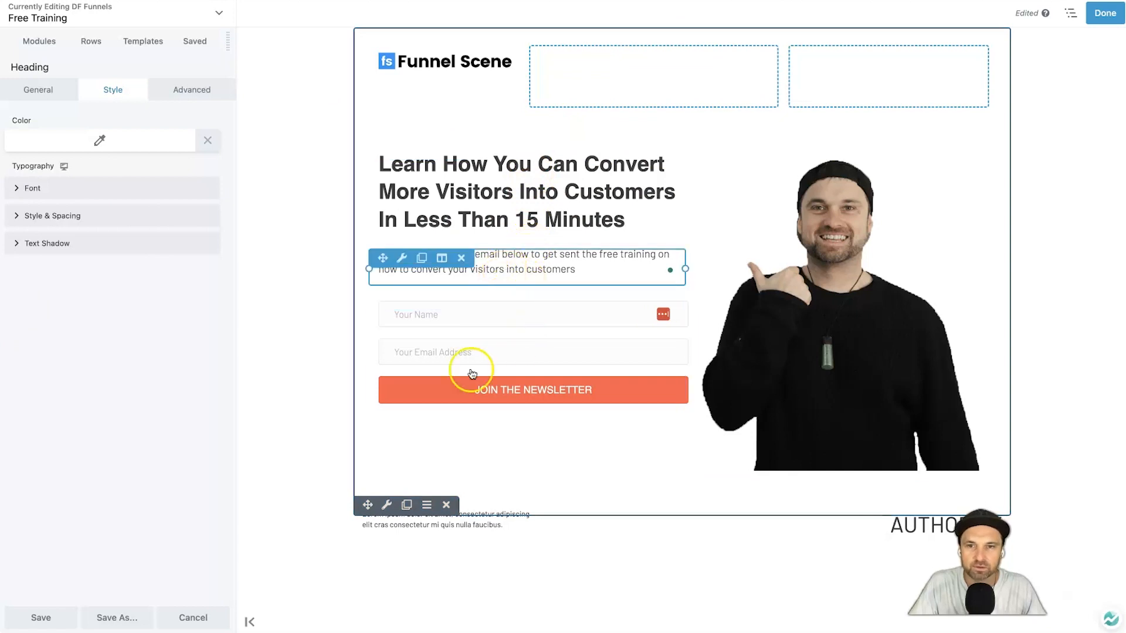
Open the optin form's settings and look through its fields and options for the setting that controls the button text
click(529, 346)
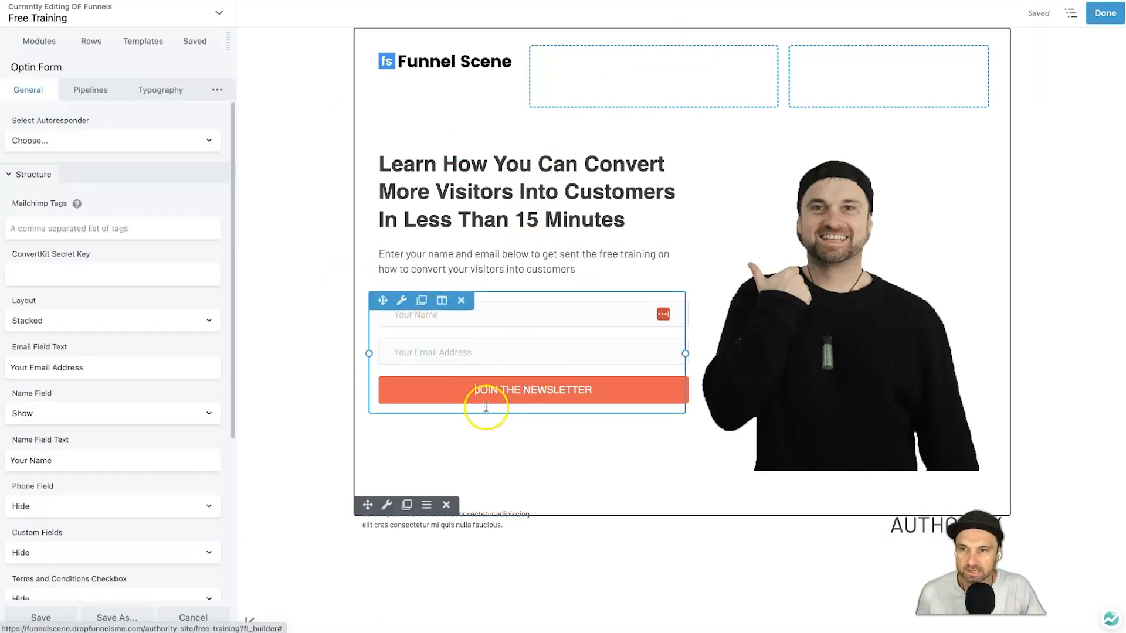
scroll(134, 465, down, 4)
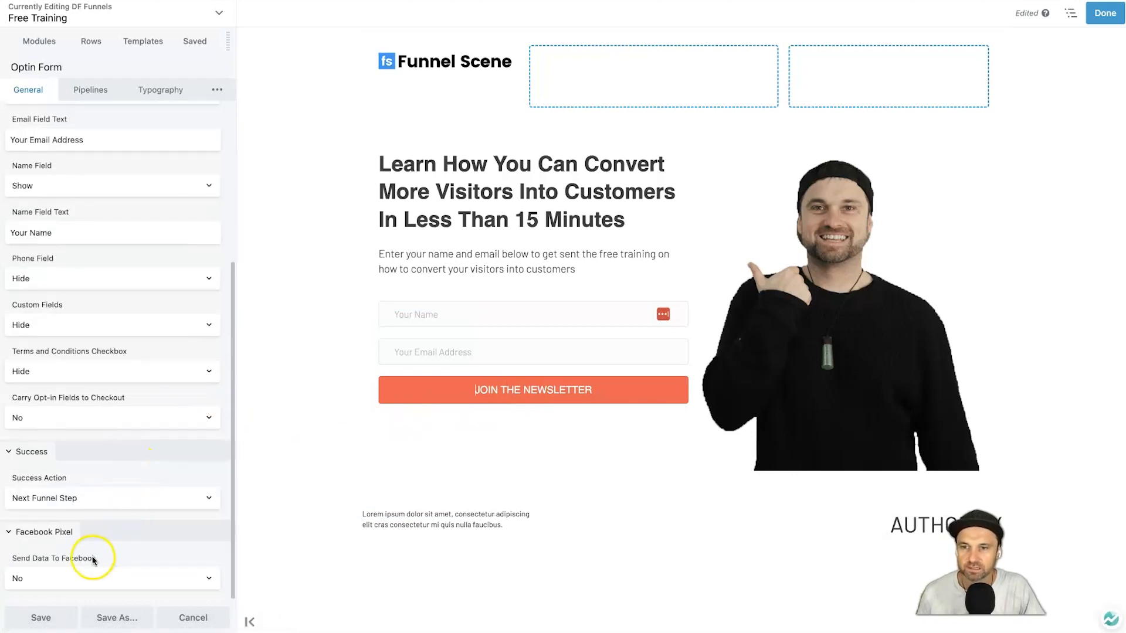
click(573, 389)
double_click(536, 421)
triple_click(536, 421)
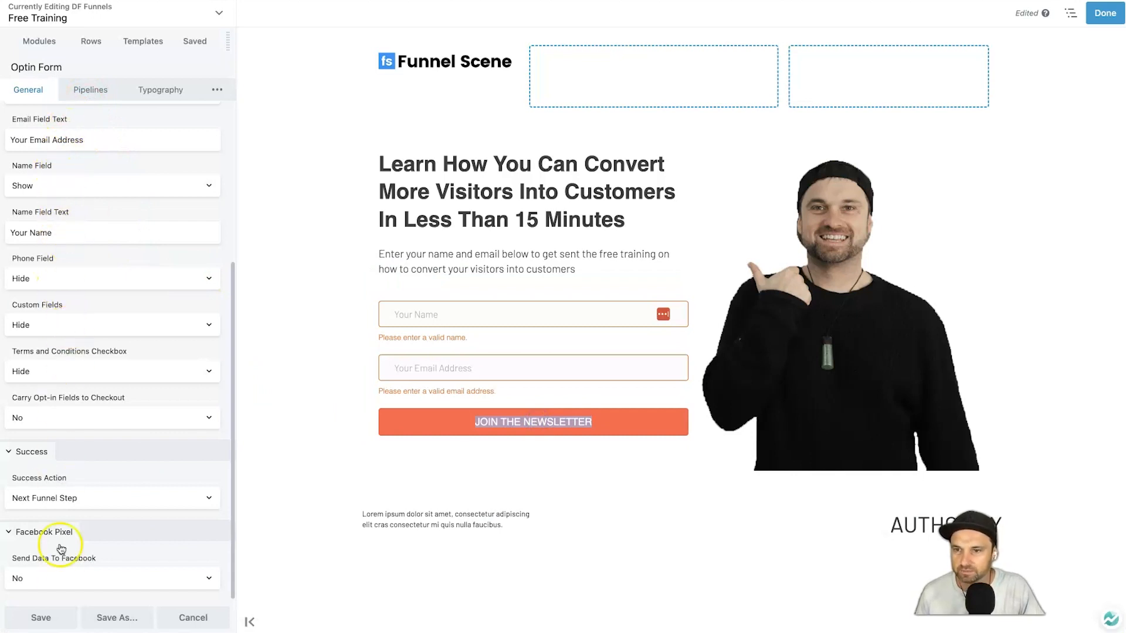
click(76, 89)
click(33, 89)
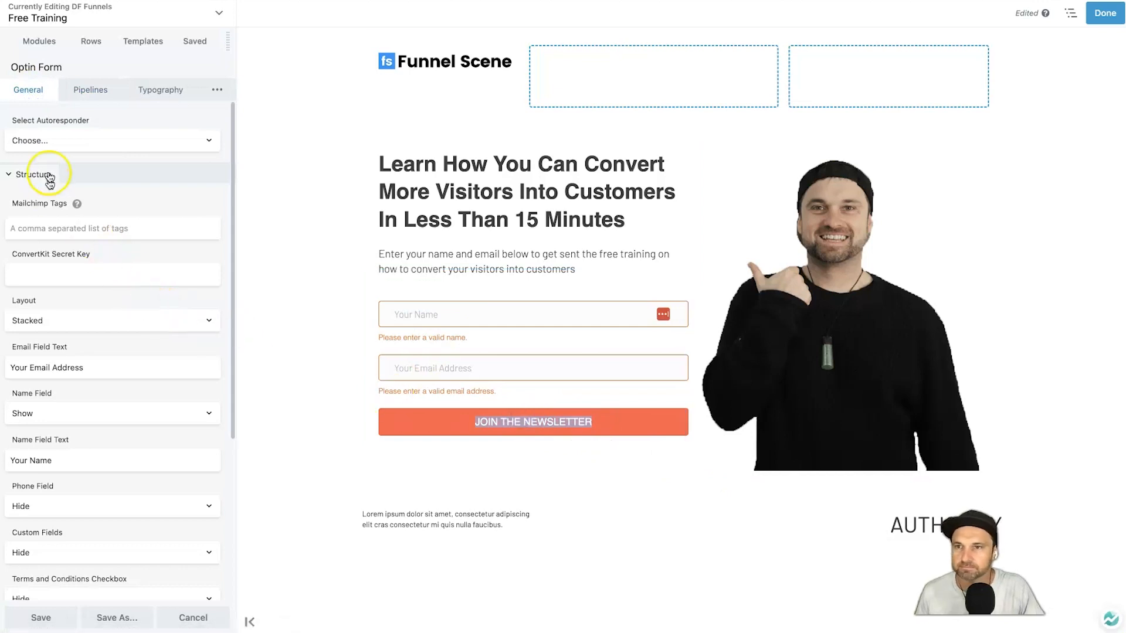
Change the optin form's button text to "WATCH THE FREE TRAINING"
click(156, 85)
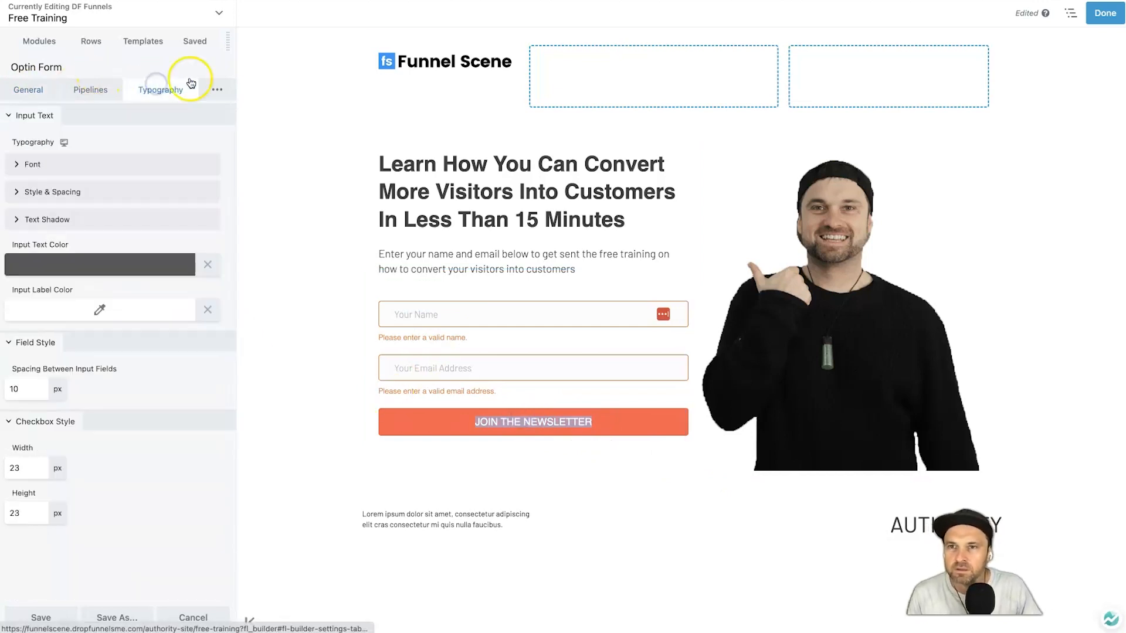
click(217, 89)
click(118, 124)
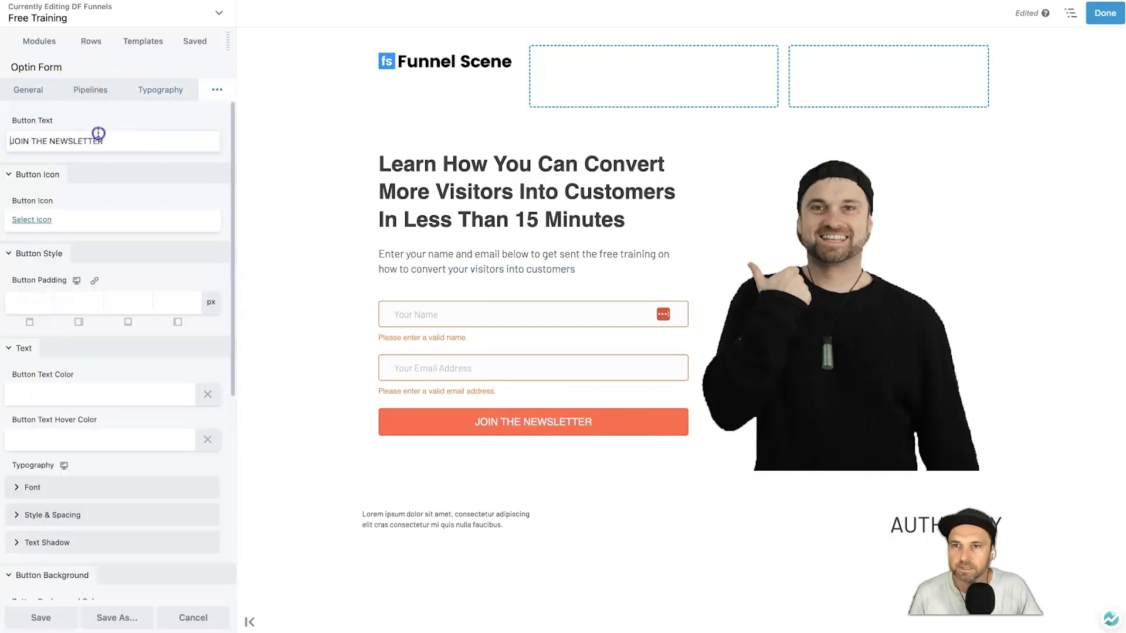
triple_click(98, 133)
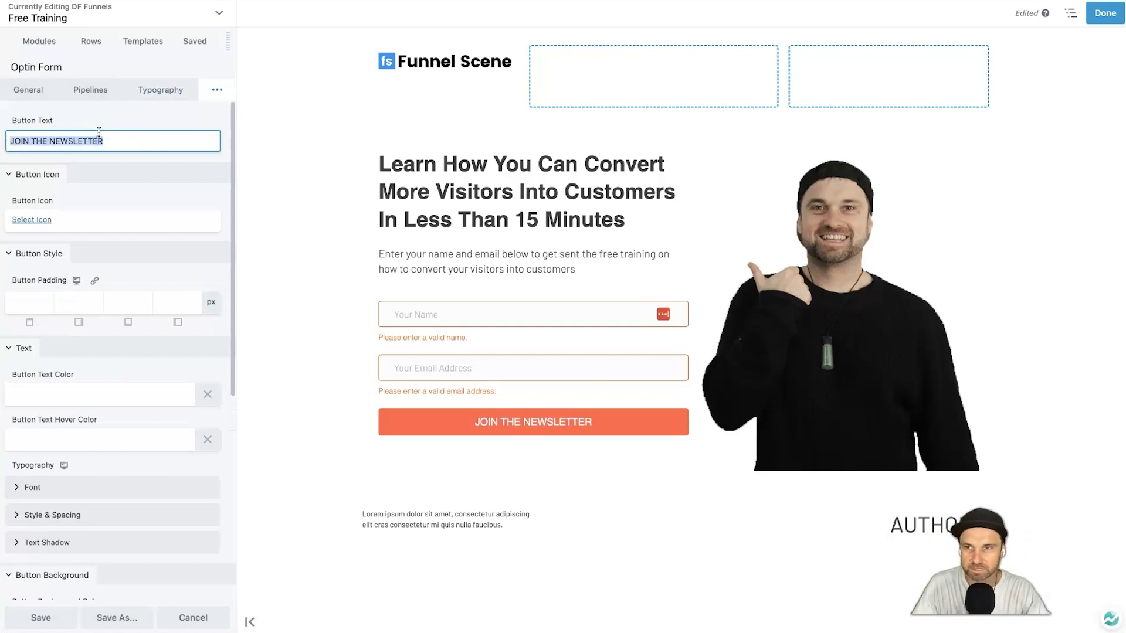
text(G)
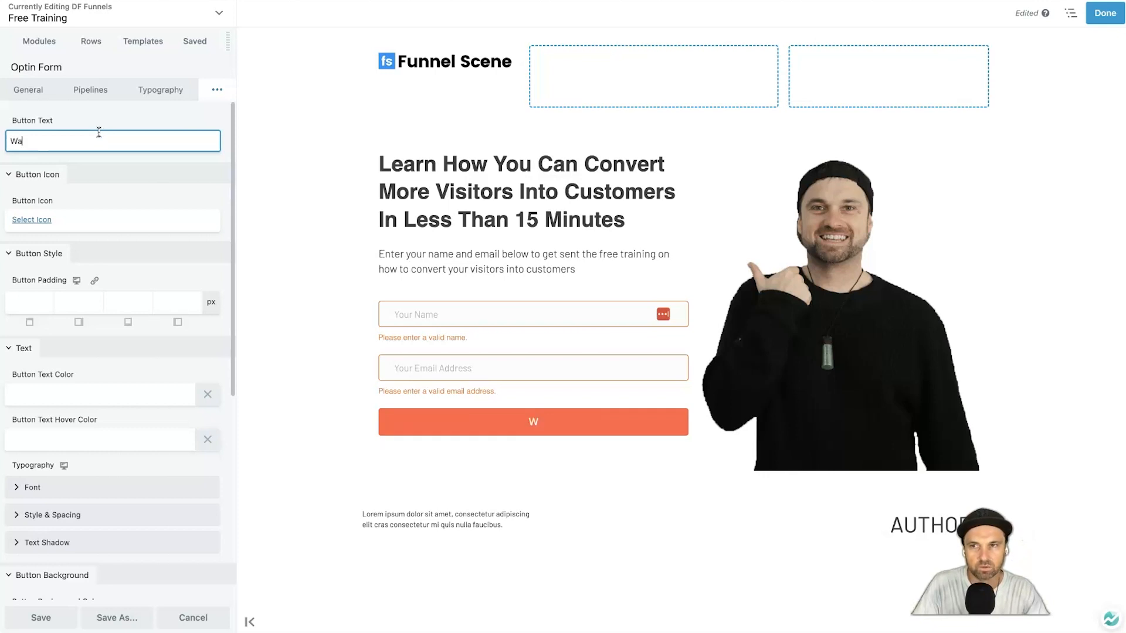
key(BackSpace)
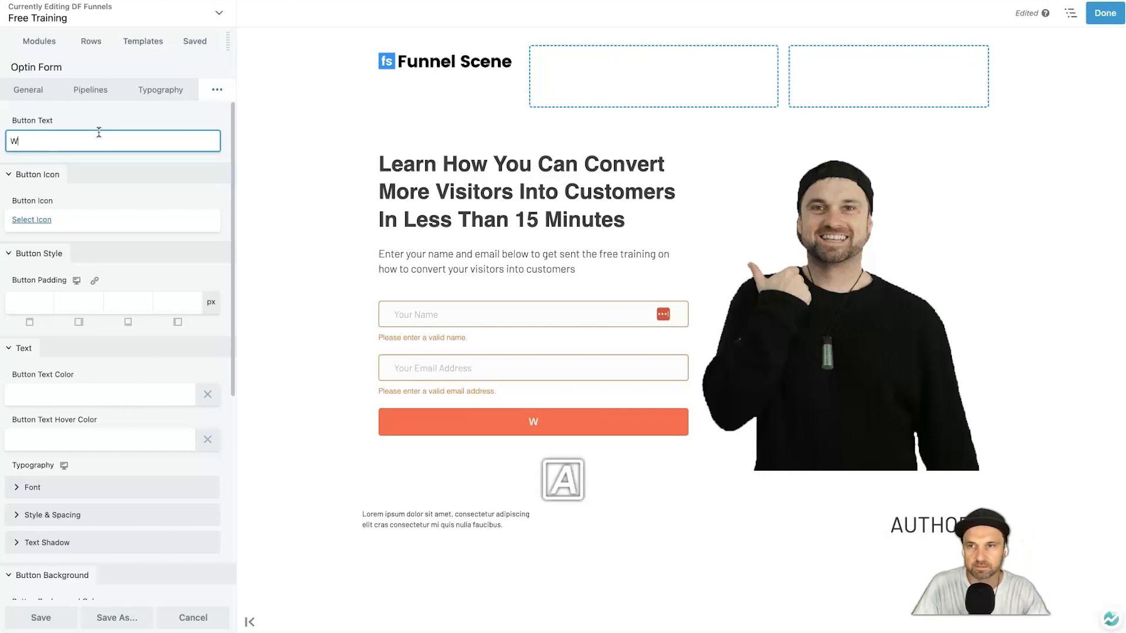
text(ATCH THE FREE TRAINING)
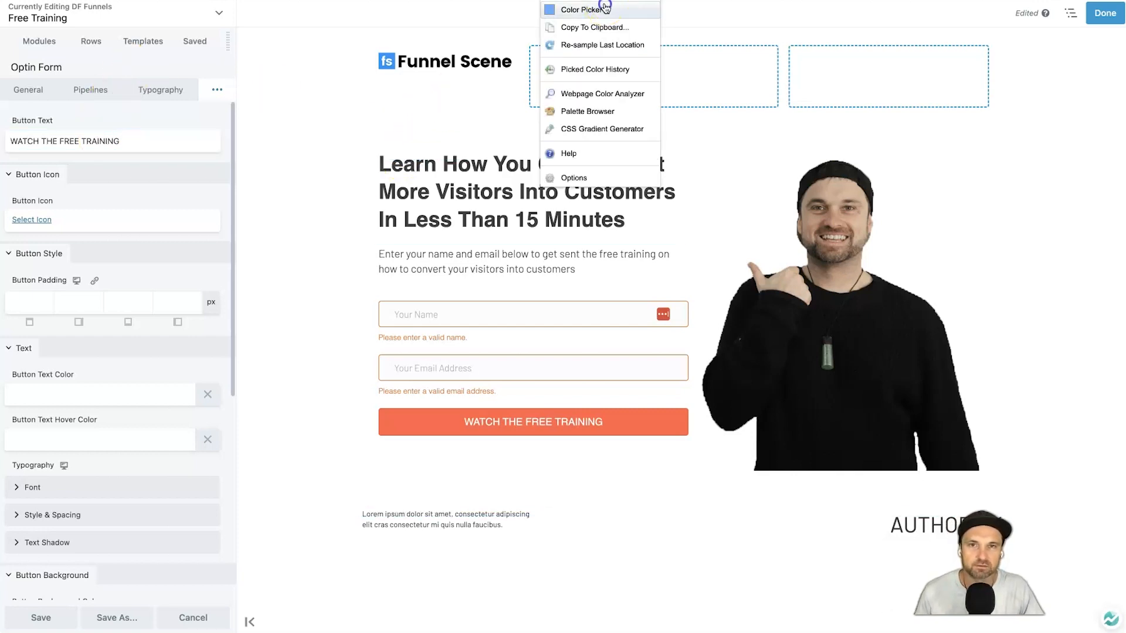
Sample the blue color with the browser's color picker extension and copy its hex code
click(603, 10)
double_click(541, 159)
click(614, 21)
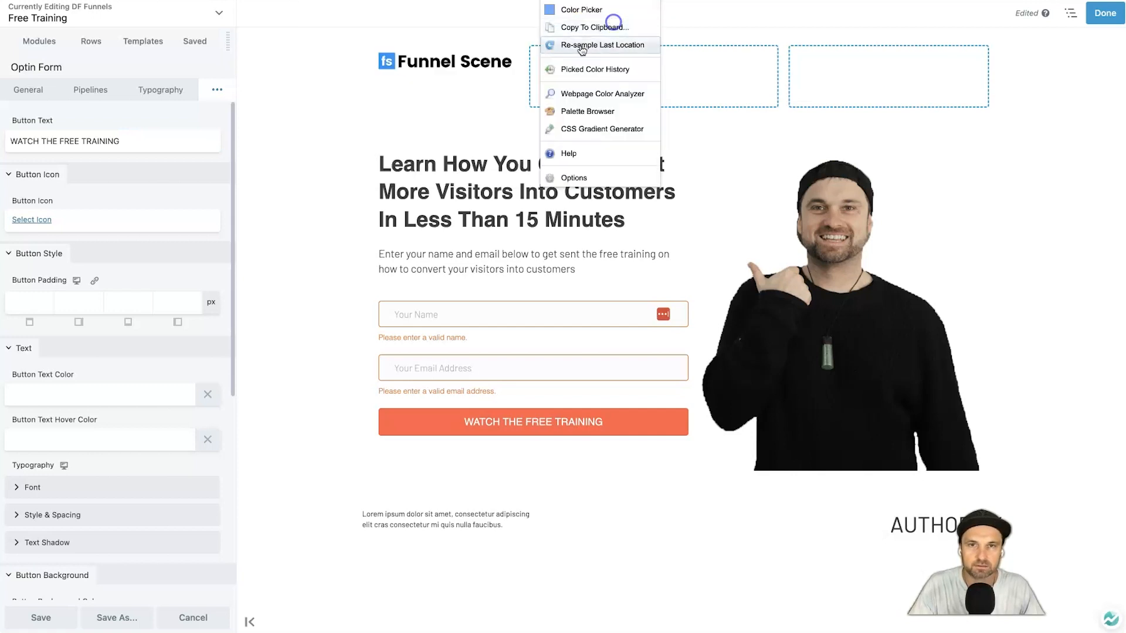
click(453, 423)
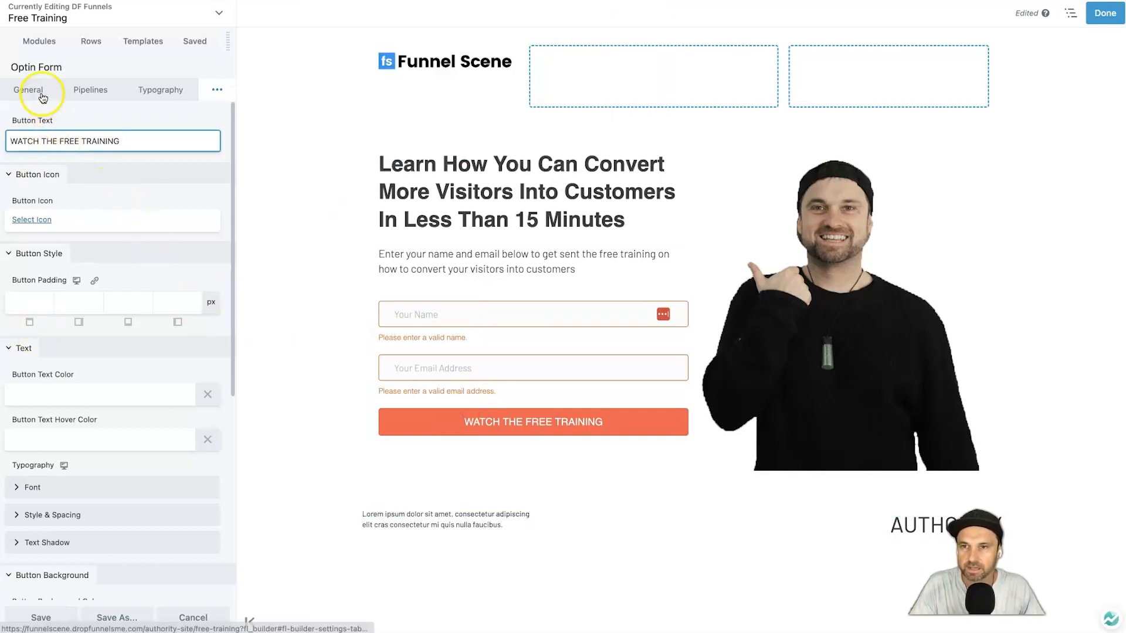
Set both the optin button's background color and its background hover color to #6aaffd
scroll(115, 360, down, 3)
click(91, 490)
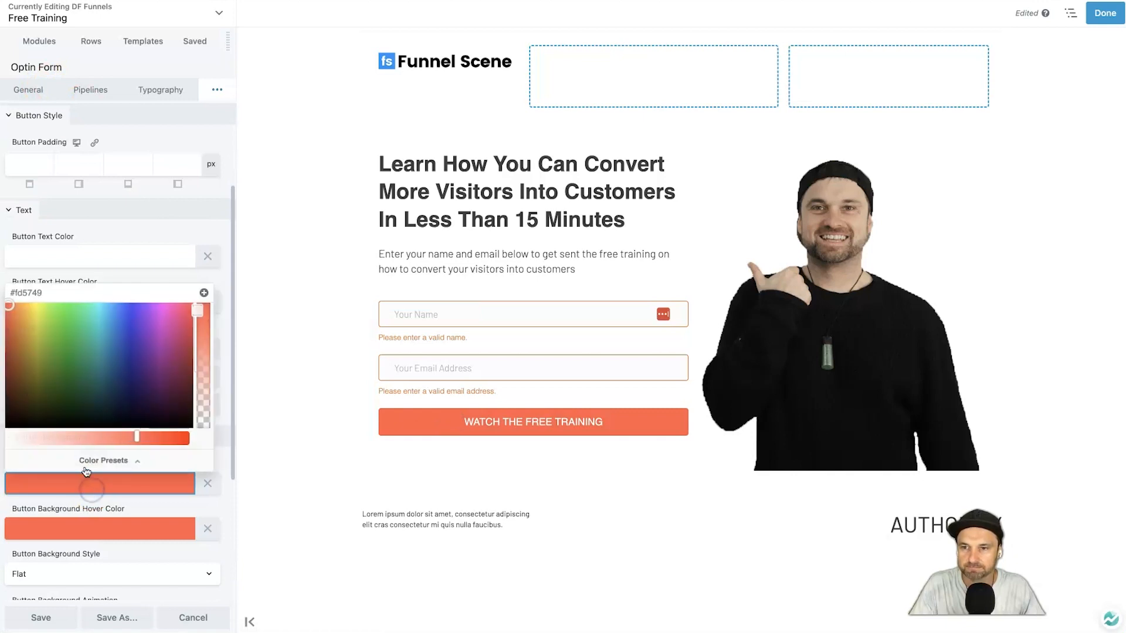
double_click(62, 293)
text(#6aaffd)
click(48, 542)
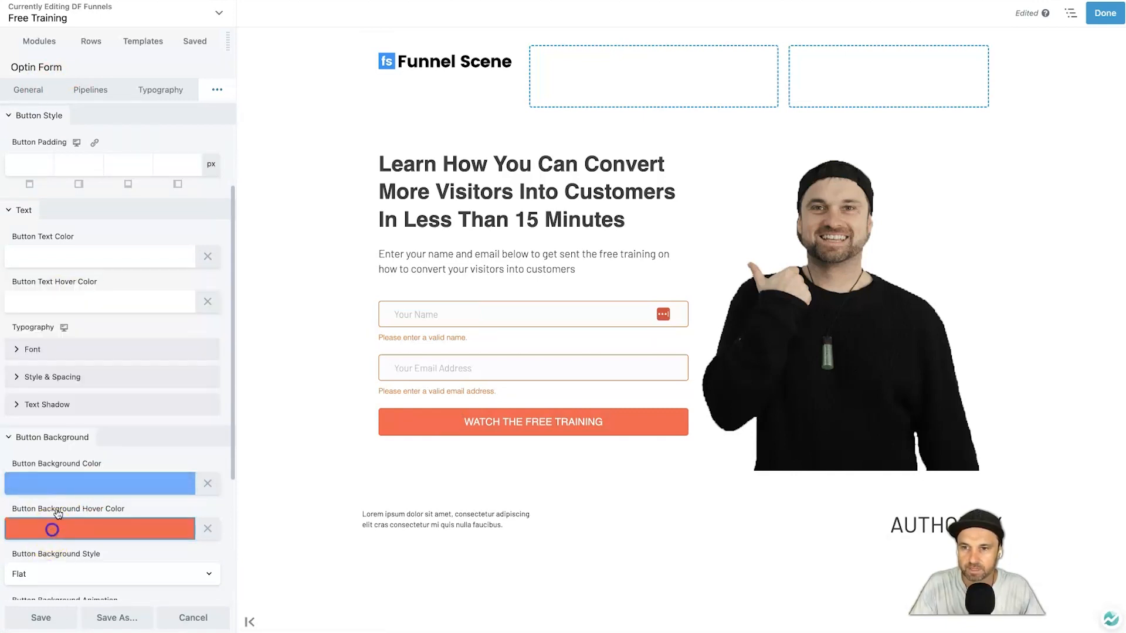
text(#6aaffd)
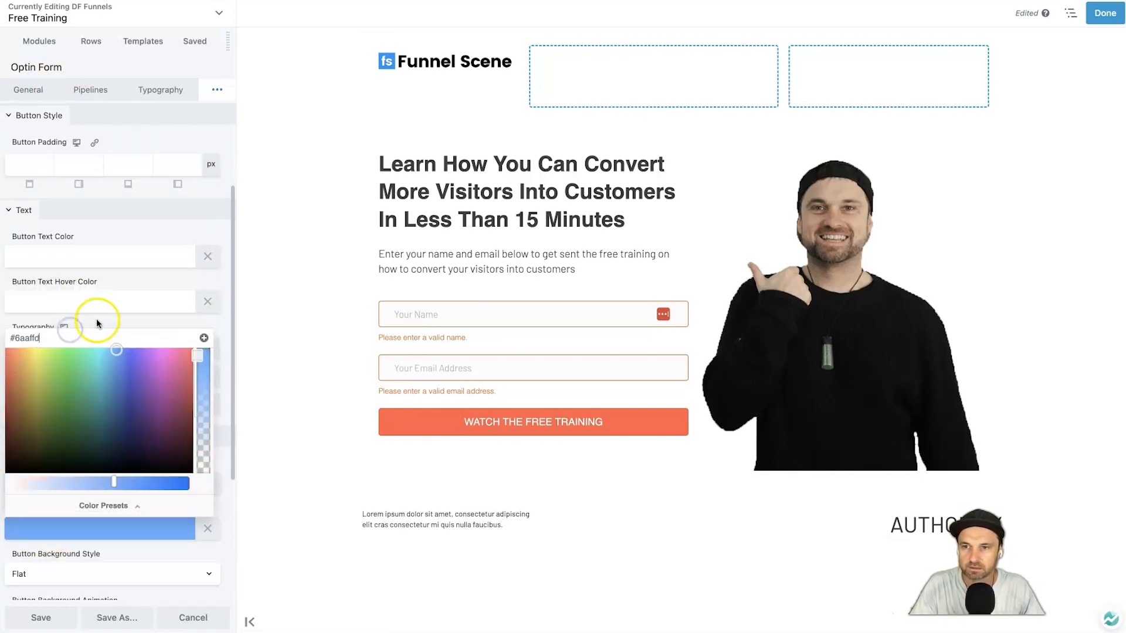
click(97, 285)
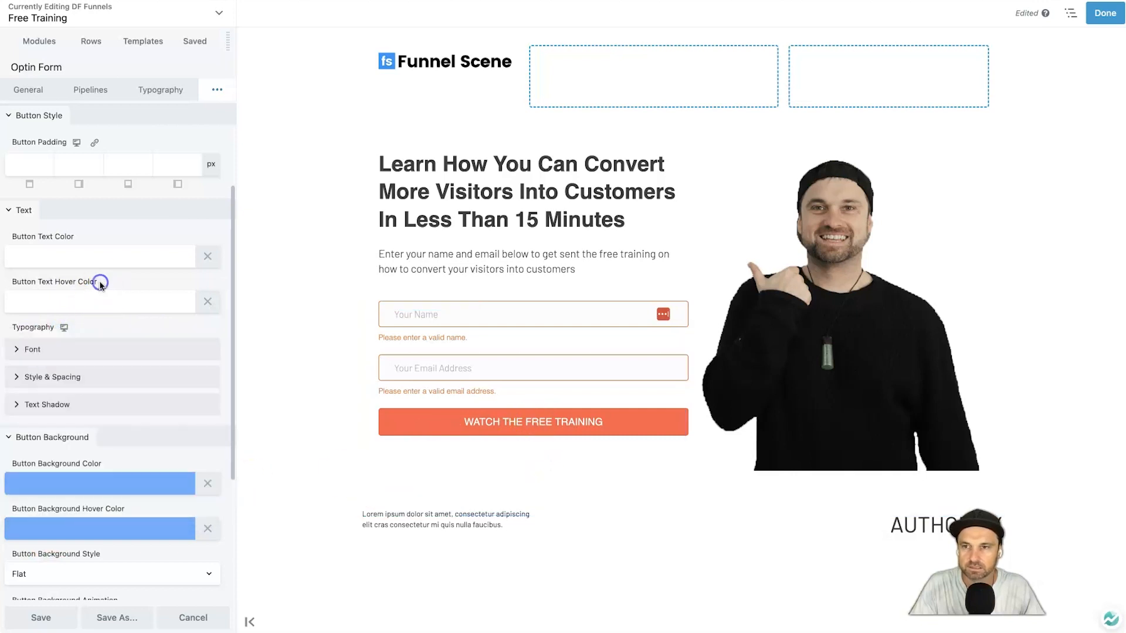
Review the optin form's button border, general and button text color settings
scroll(78, 463, down, 2)
scroll(78, 478, down, 2)
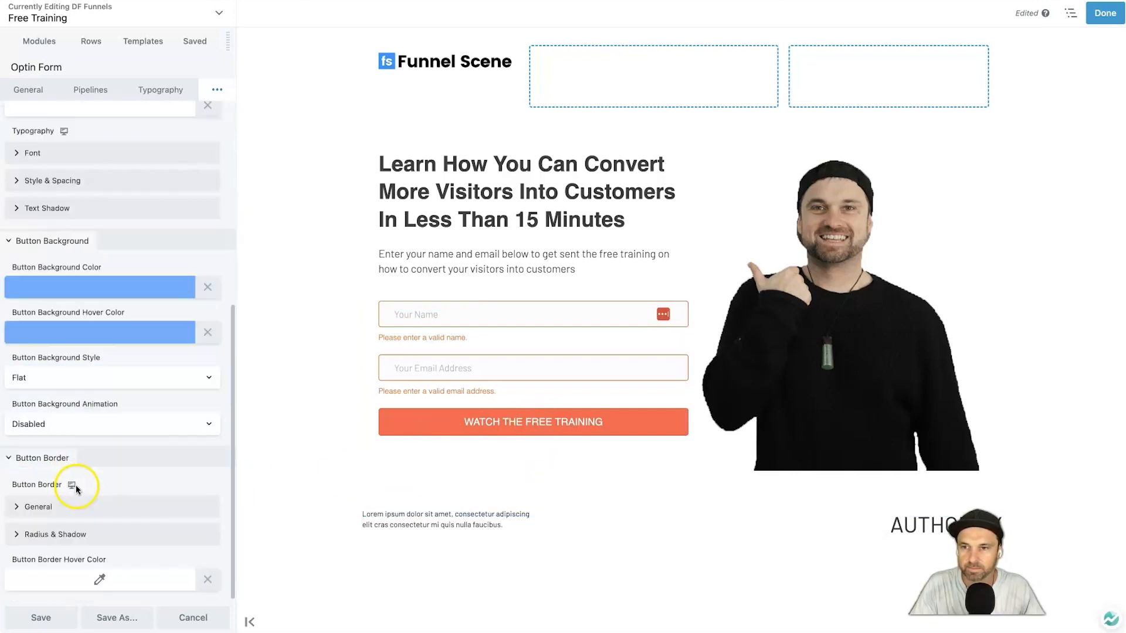
scroll(76, 484, up, 5)
click(40, 97)
scroll(88, 284, down, 4)
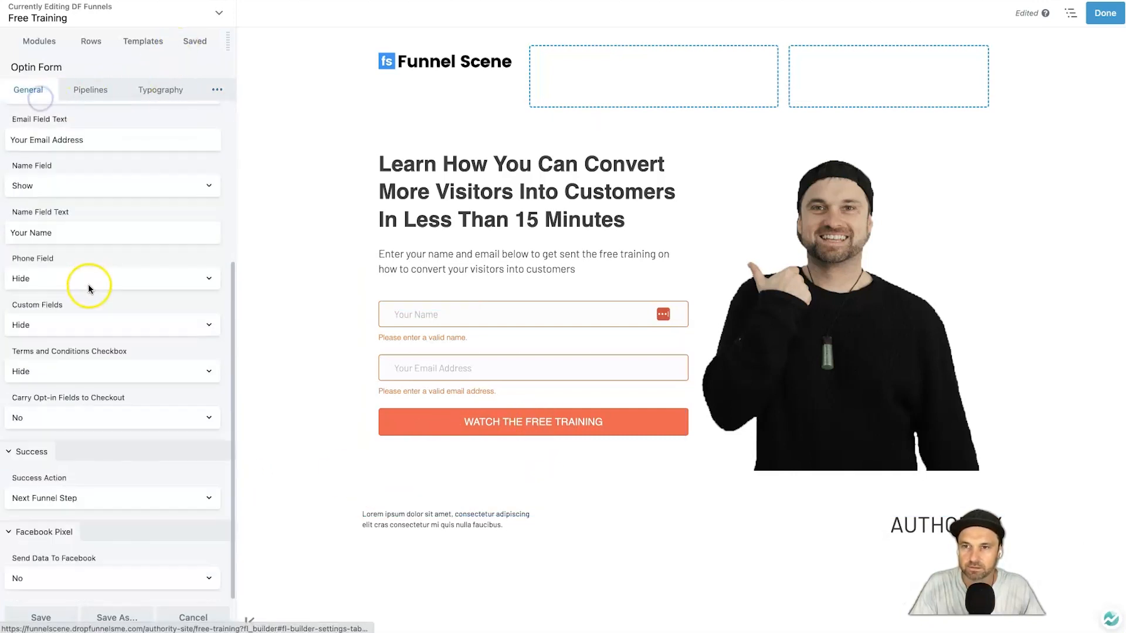
click(429, 422)
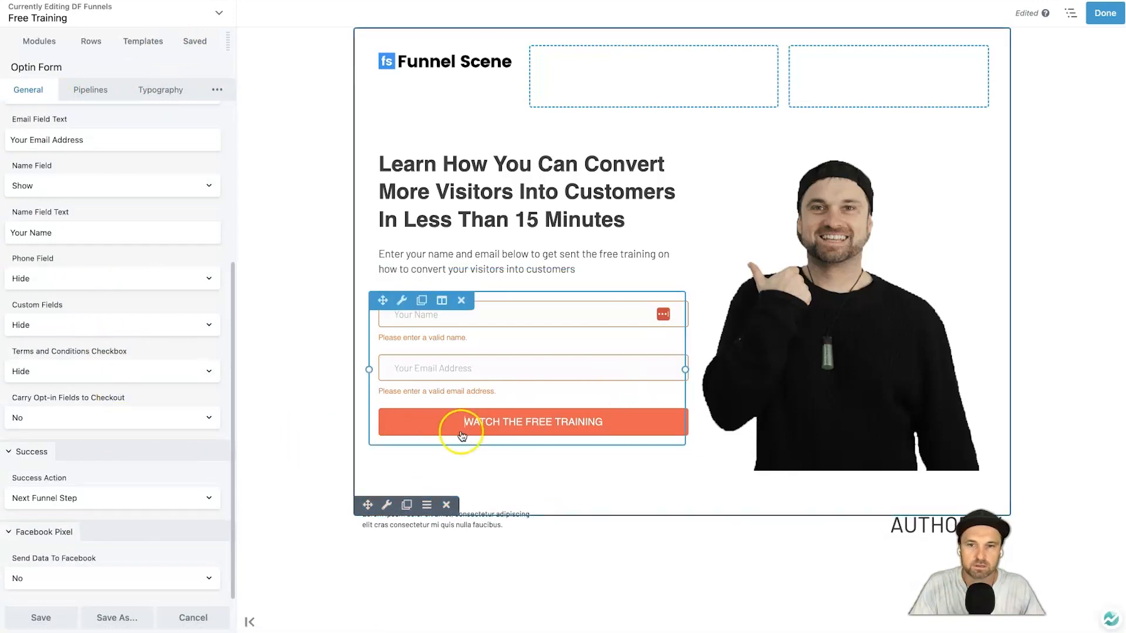
click(217, 89)
click(146, 127)
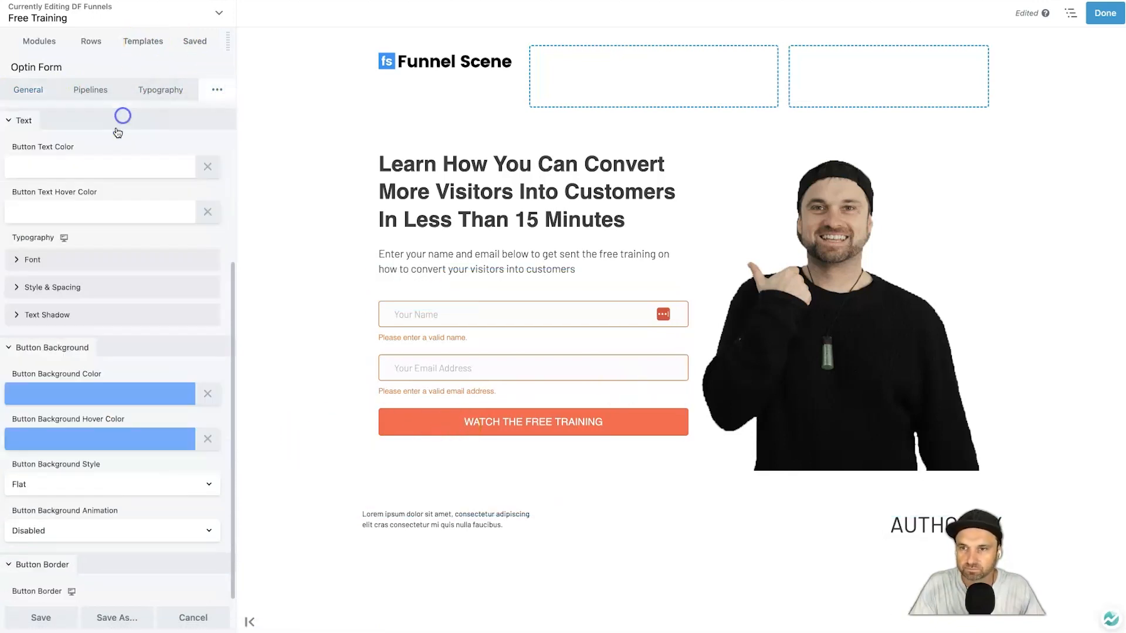
click(114, 339)
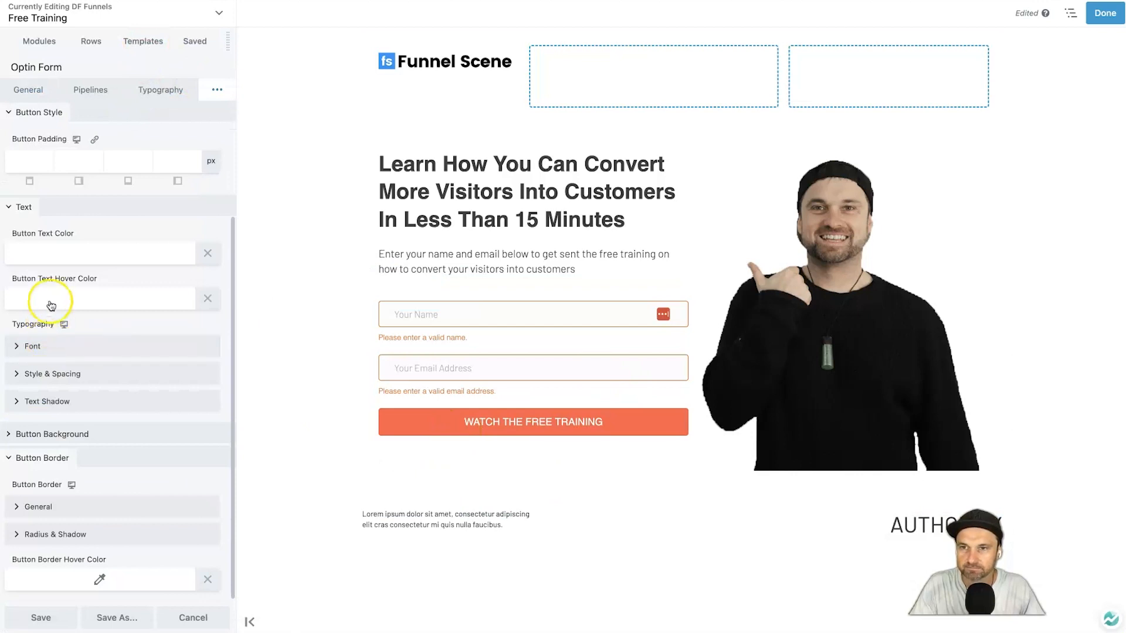
click(61, 251)
click(60, 251)
click(61, 251)
click(122, 221)
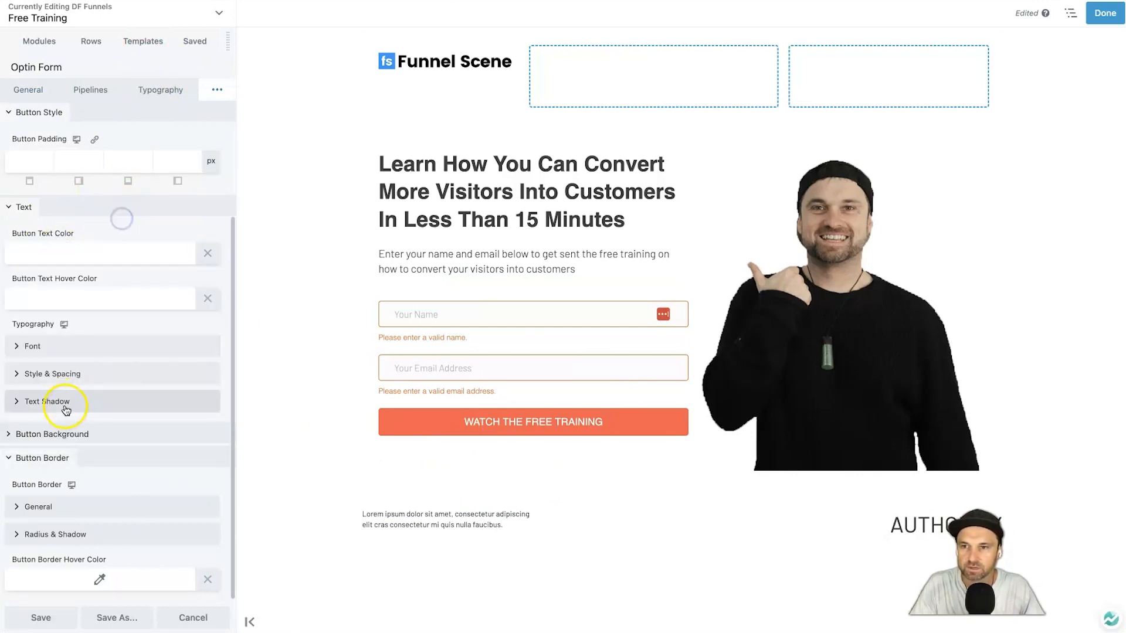
Examine the available choices for the button's background style and background animation
click(59, 435)
scroll(85, 435, down, 3)
click(70, 393)
click(69, 391)
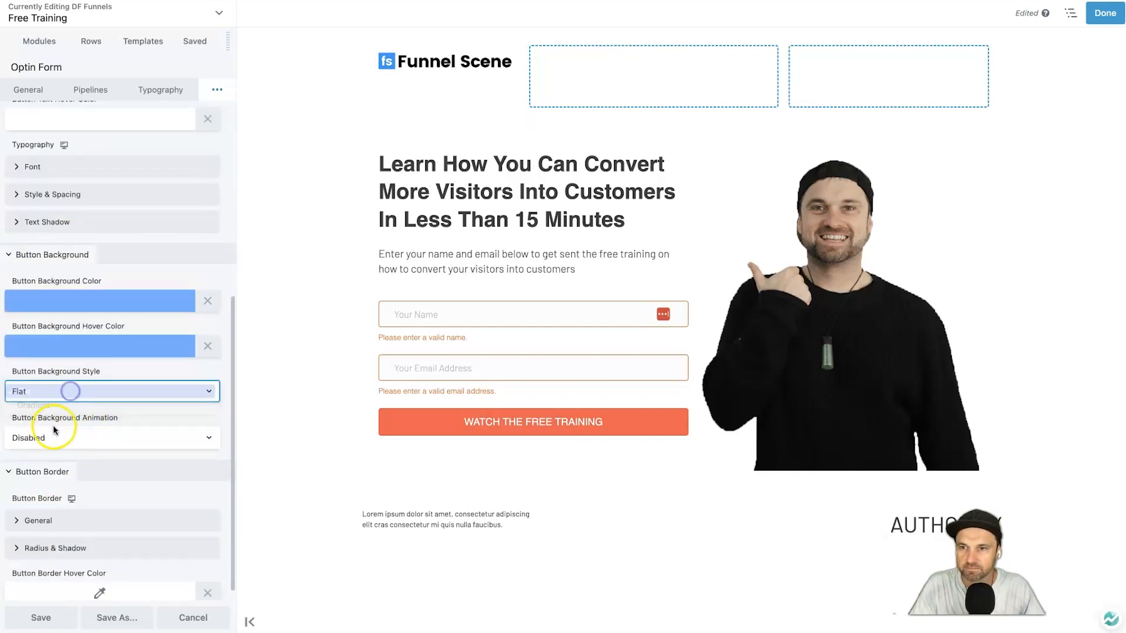
click(37, 438)
click(41, 437)
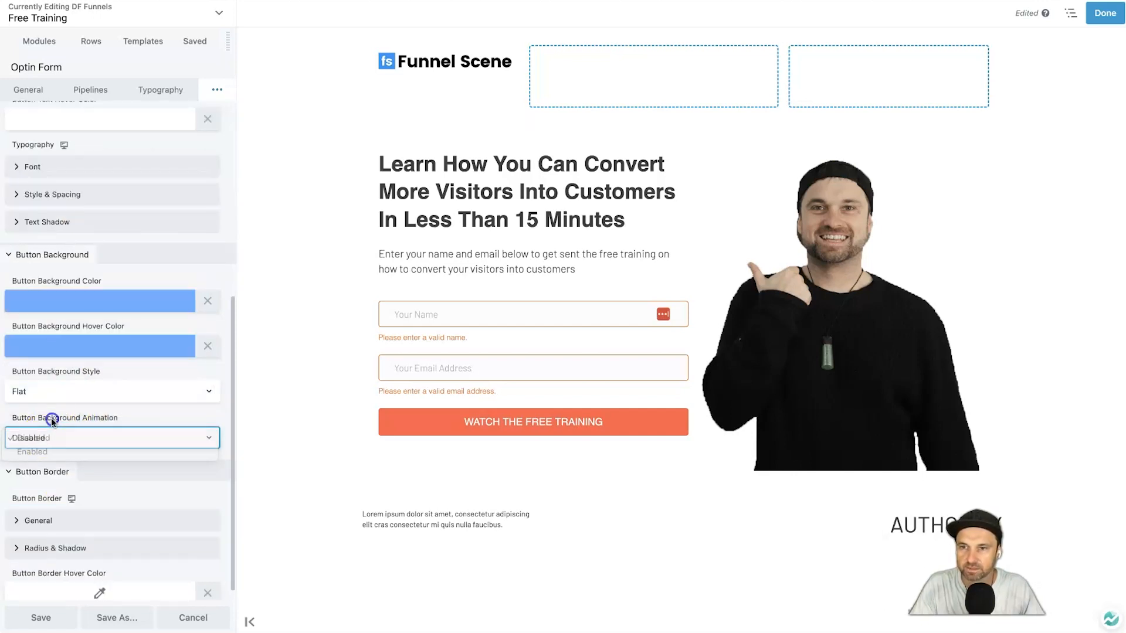
scroll(59, 434, down, 1)
scroll(47, 393, up, 3)
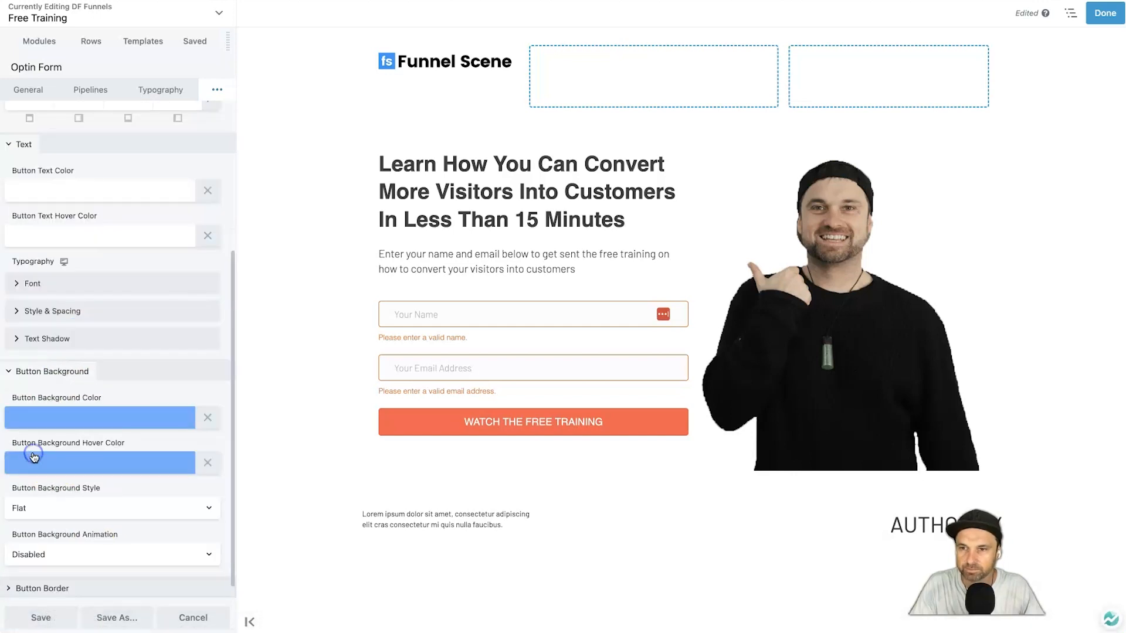
scroll(82, 158, up, 2)
click(25, 88)
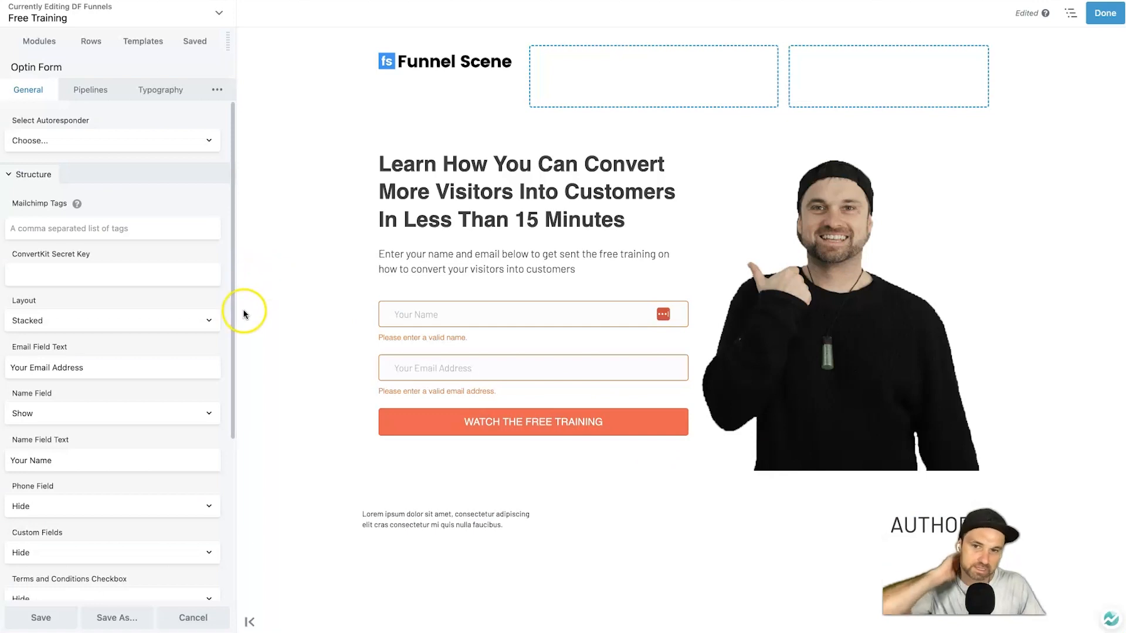
Select GetResponse as the form's autoresponder to view its connection fields, and reset the selection to "Choose..."
mouse_move(464, 457)
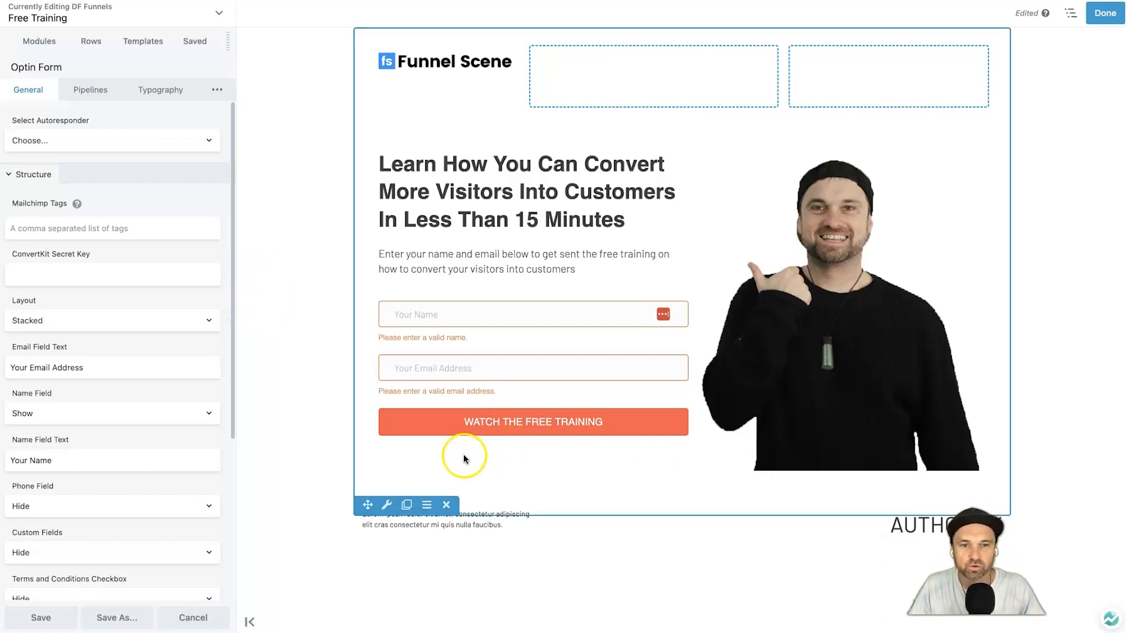
click(73, 141)
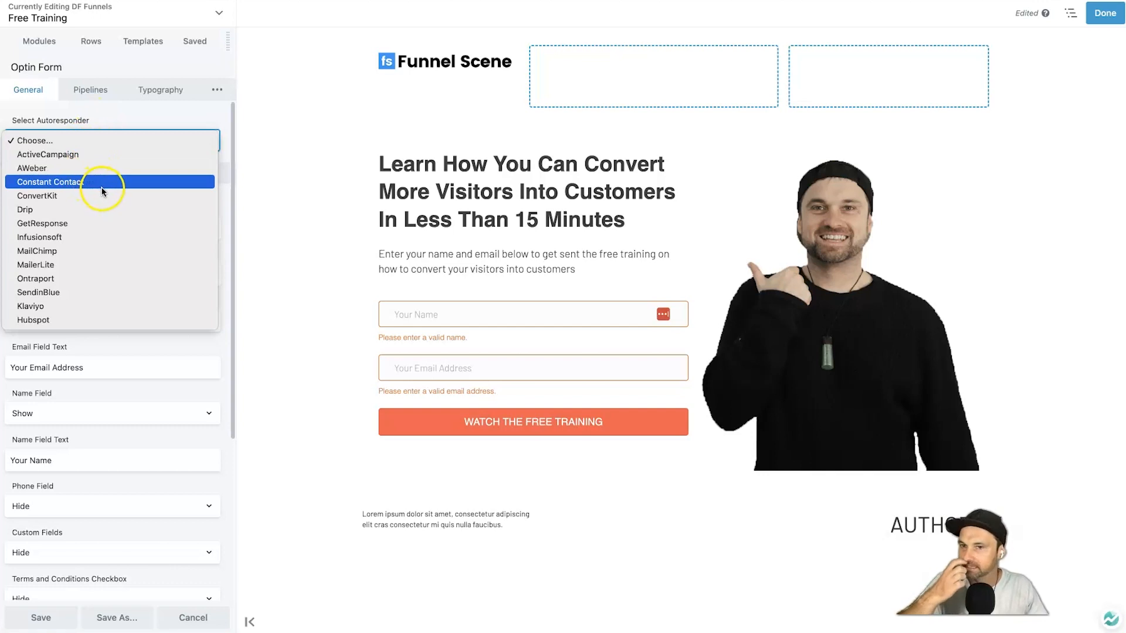
click(90, 223)
mouse_move(49, 223)
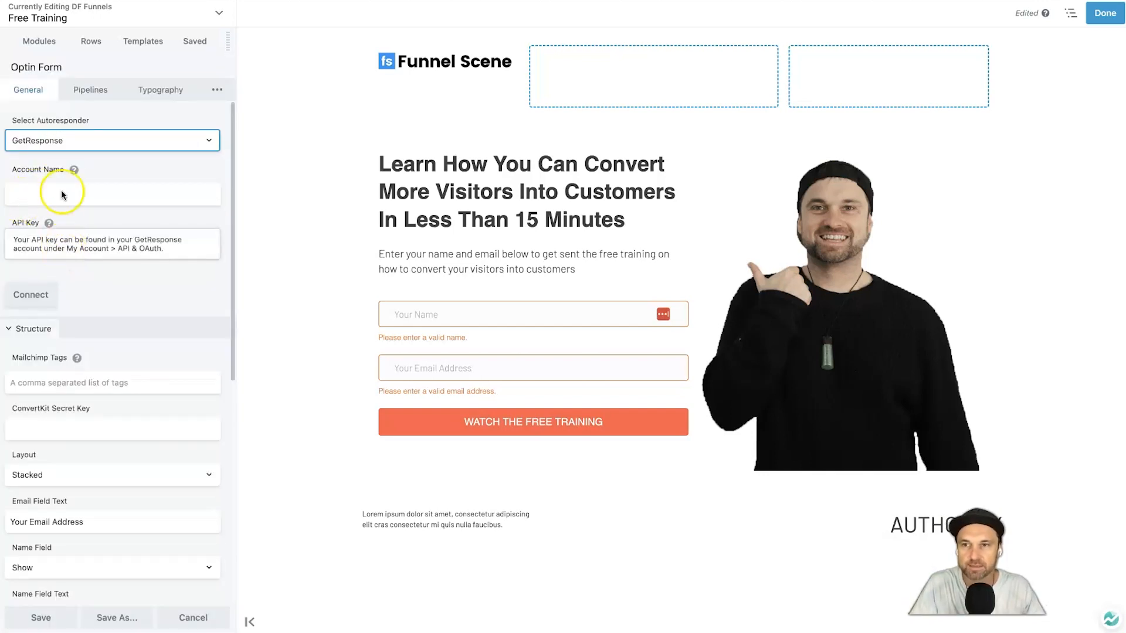
click(62, 139)
click(63, 58)
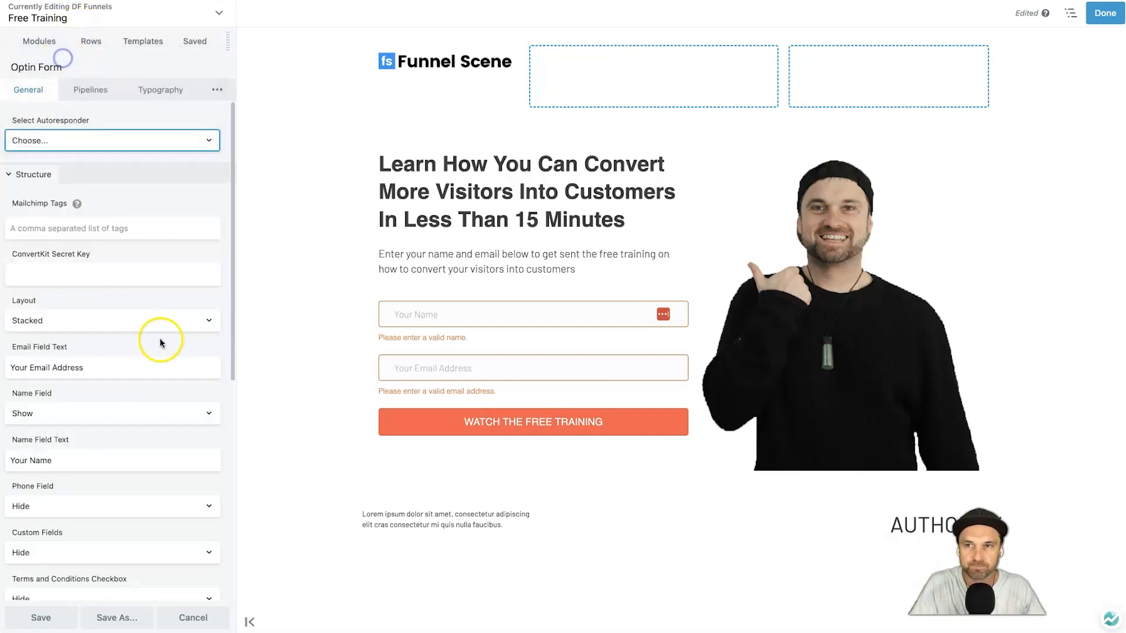
Leave the form settings, delete the "AUTHORITY" heading from the footer row and move the Lorem ipsum paragraph into its column
mouse_move(535, 527)
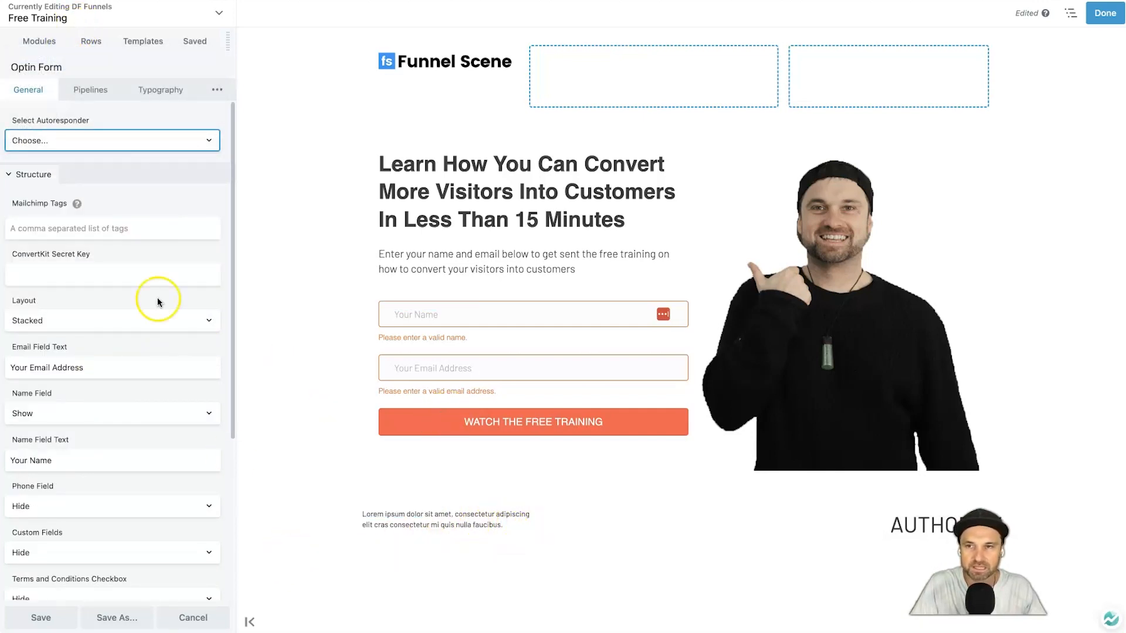
click(39, 41)
mouse_move(414, 515)
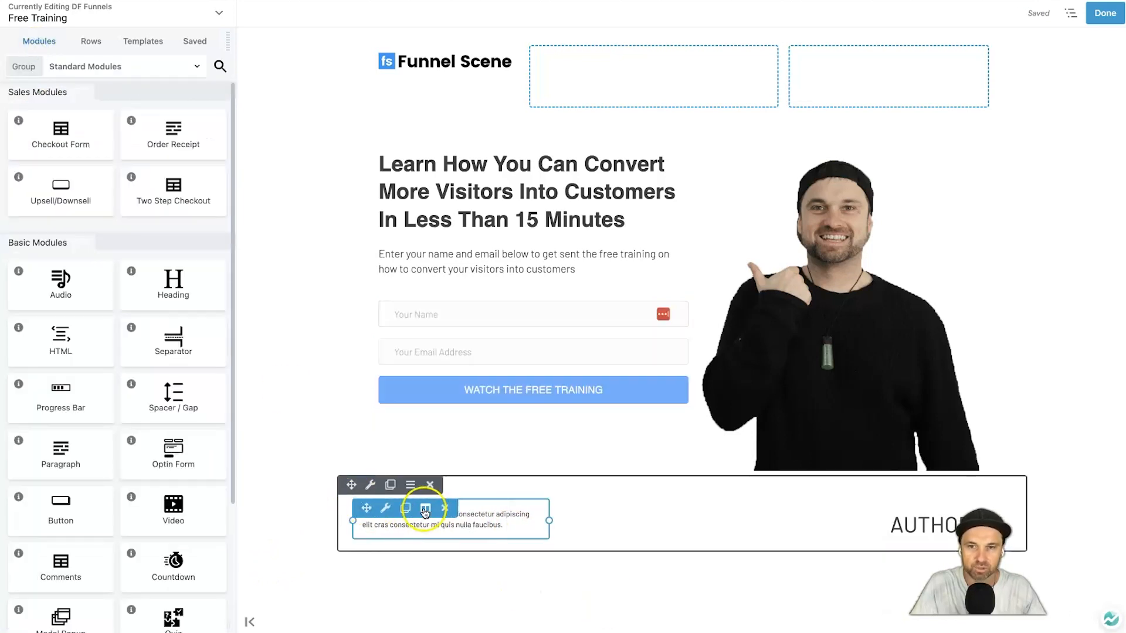
click(647, 508)
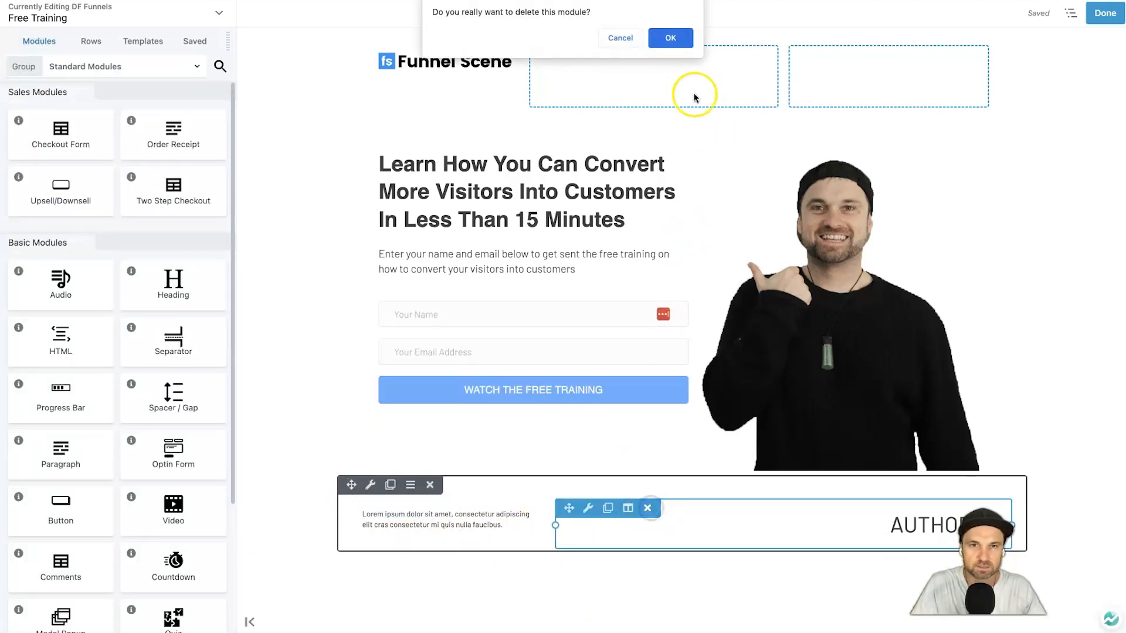
click(671, 37)
mouse_move(359, 508)
drag(359, 508, 634, 512)
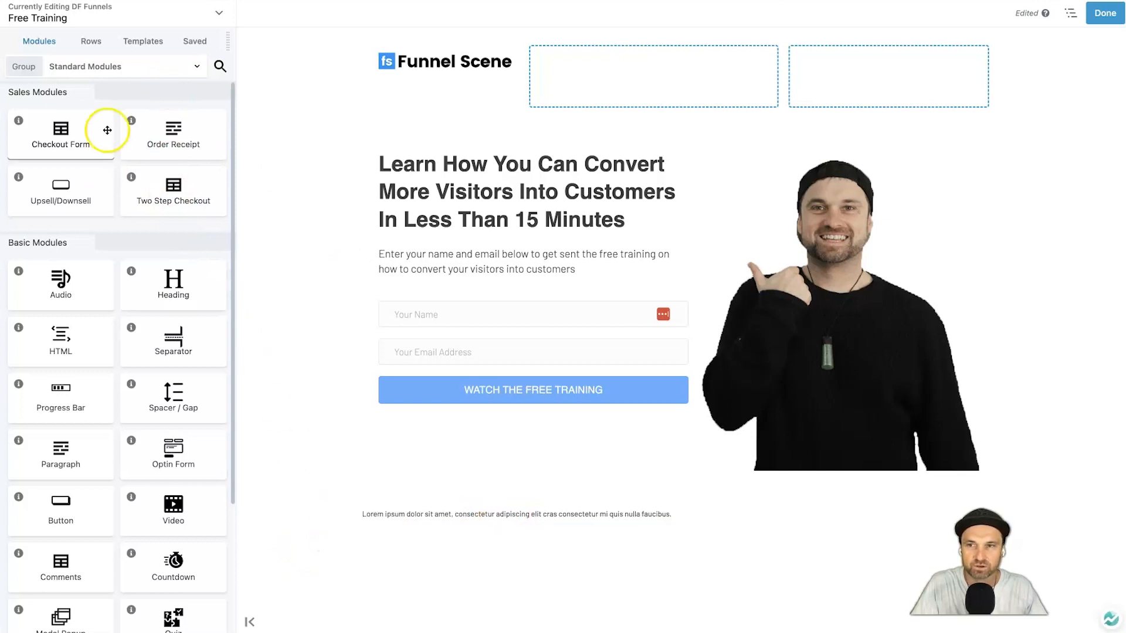
Add an HTML module below the optin section and remove the row holding the Lorem ipsum paragraph
drag(25, 322, 427, 499)
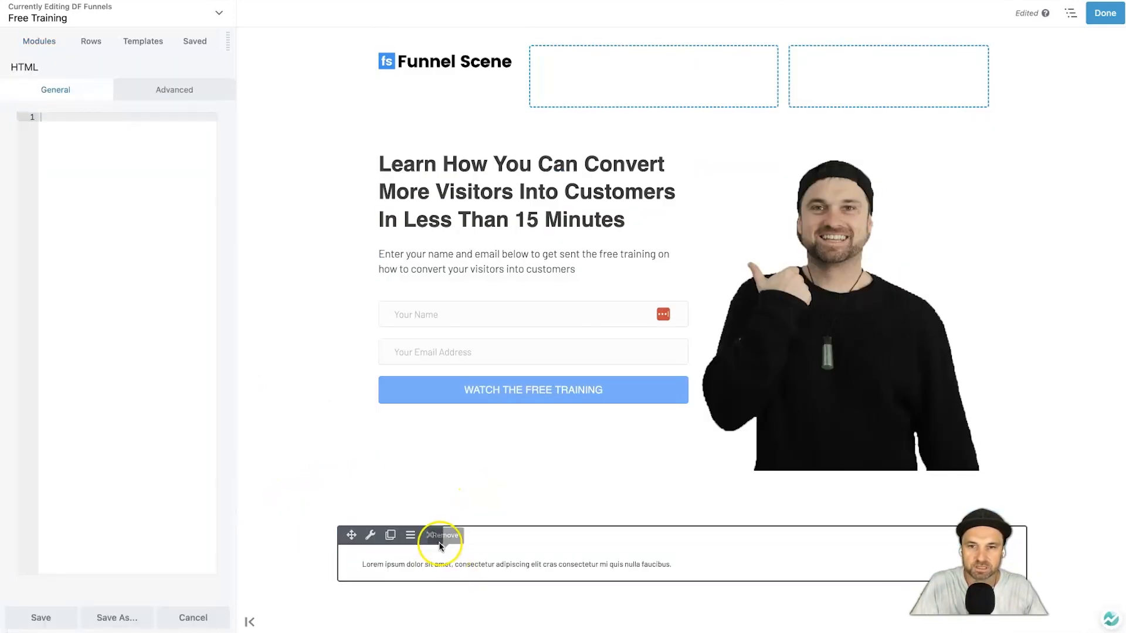
click(430, 534)
click(656, 40)
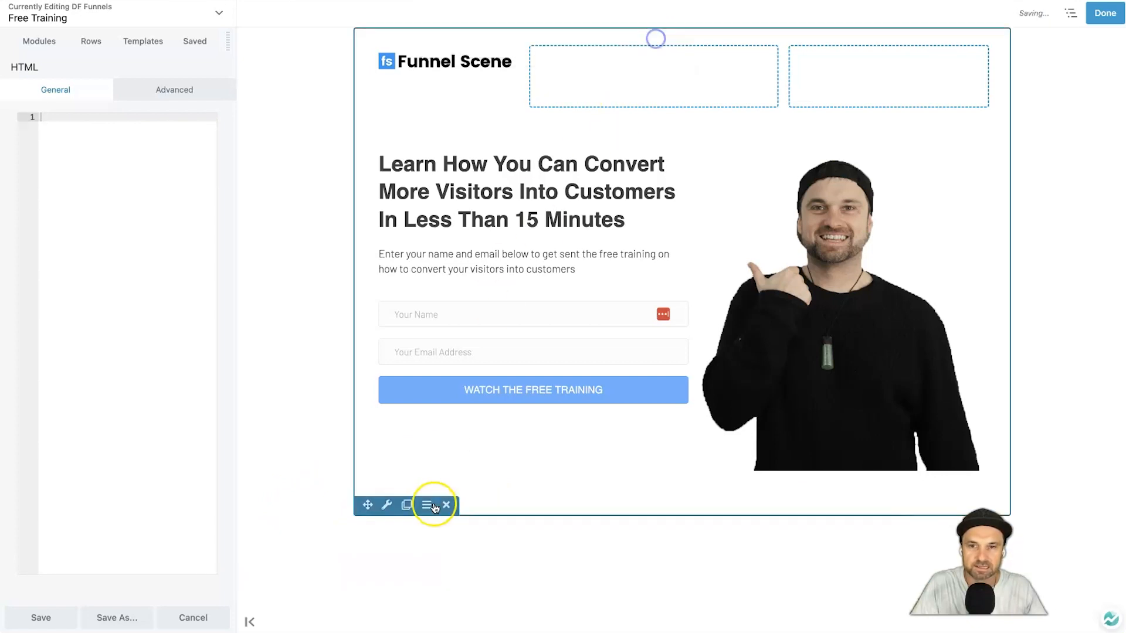
click(178, 306)
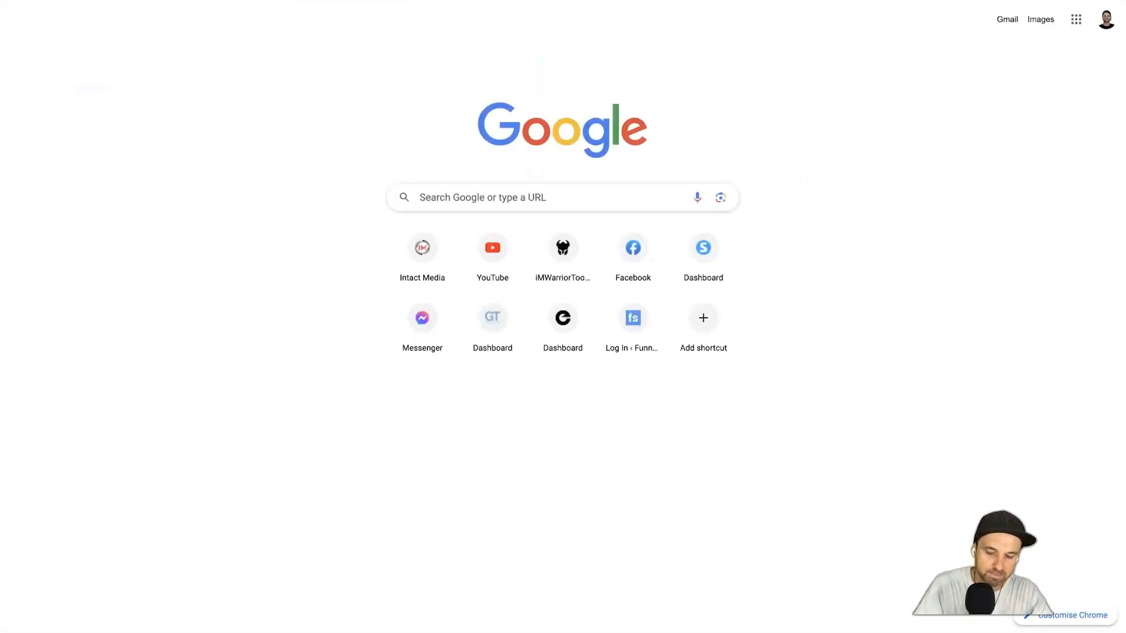
Search Google for "html add link" in a new browser tab
text(html)
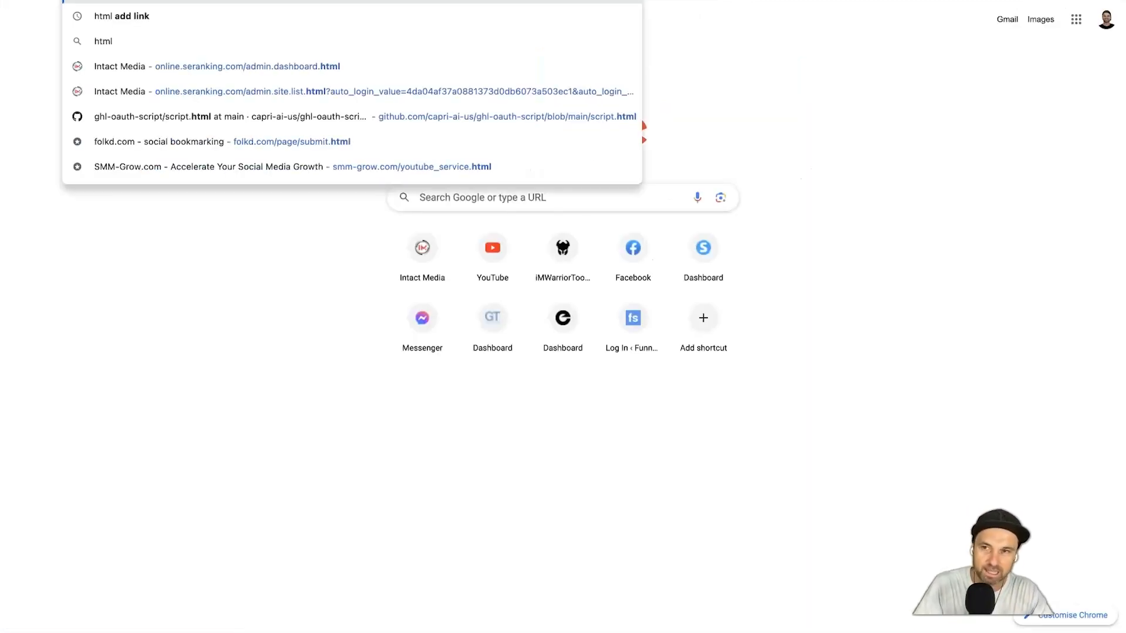
text( a)
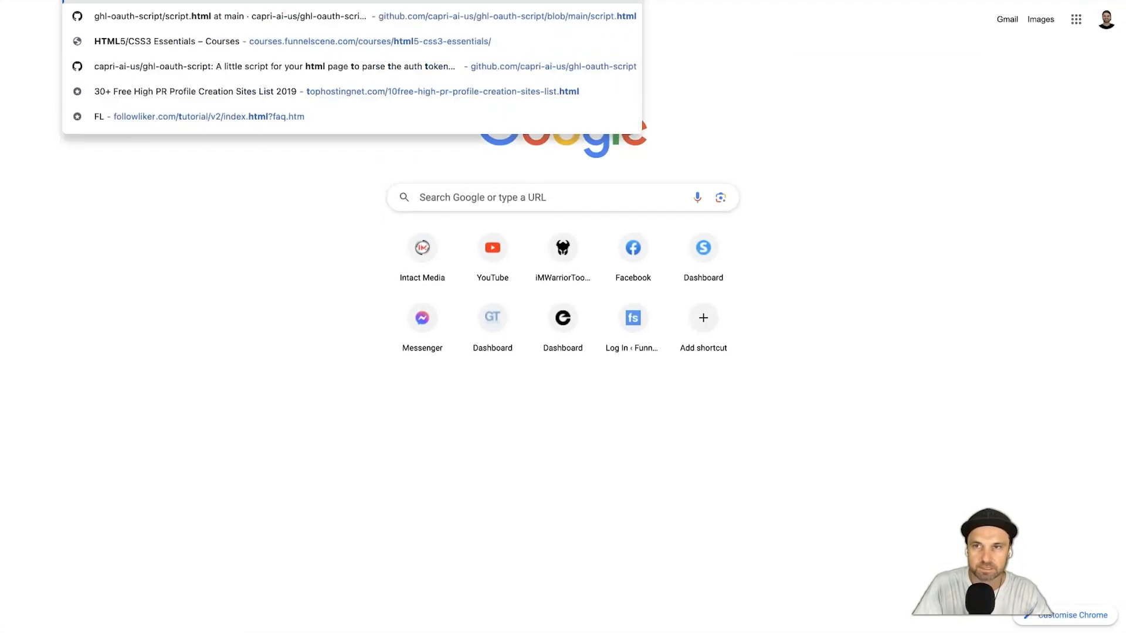
text(dd link)
key(Return)
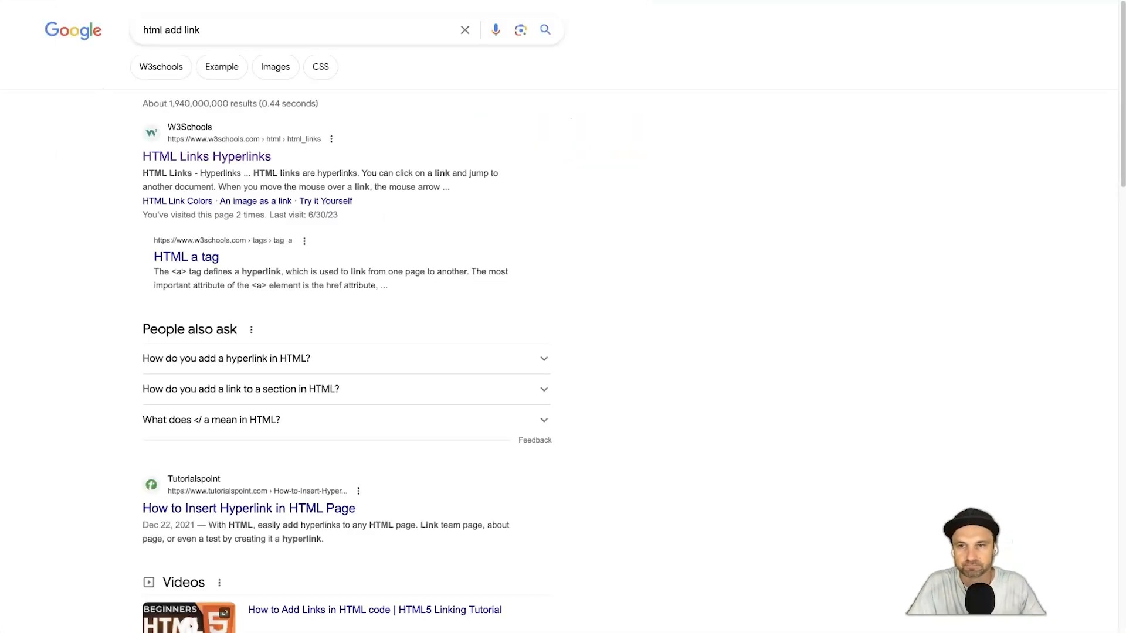
Copy the <a href="url">link text</a> syntax from the W3Schools HTML Links page and paste it into the footer's HTML module
click(169, 156)
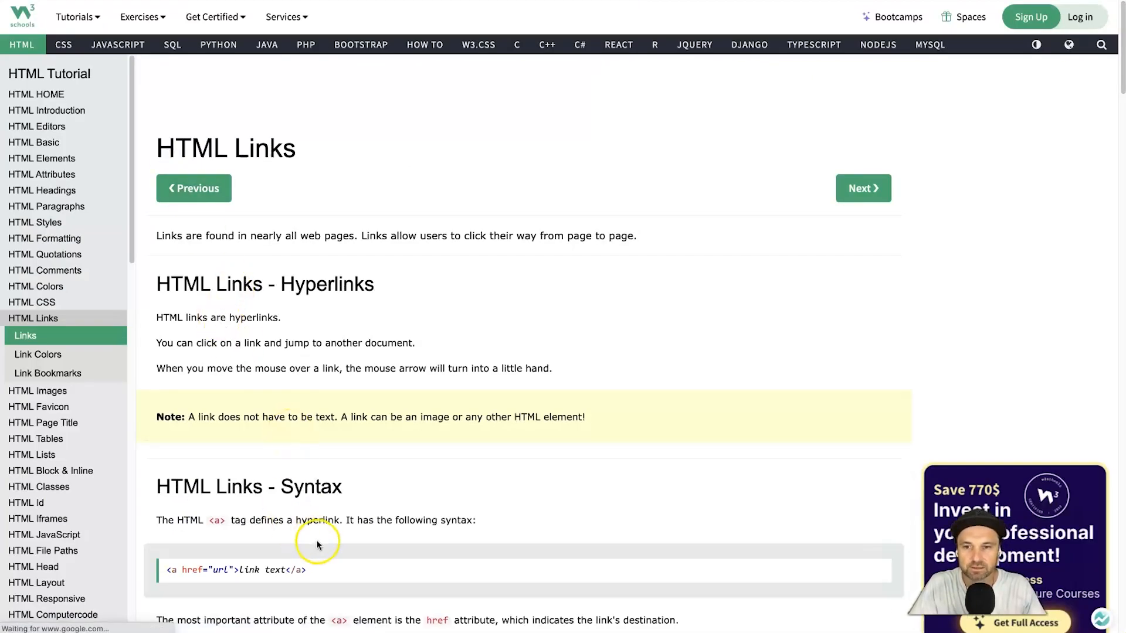
drag(316, 572, 165, 574)
key(ctrl+c)
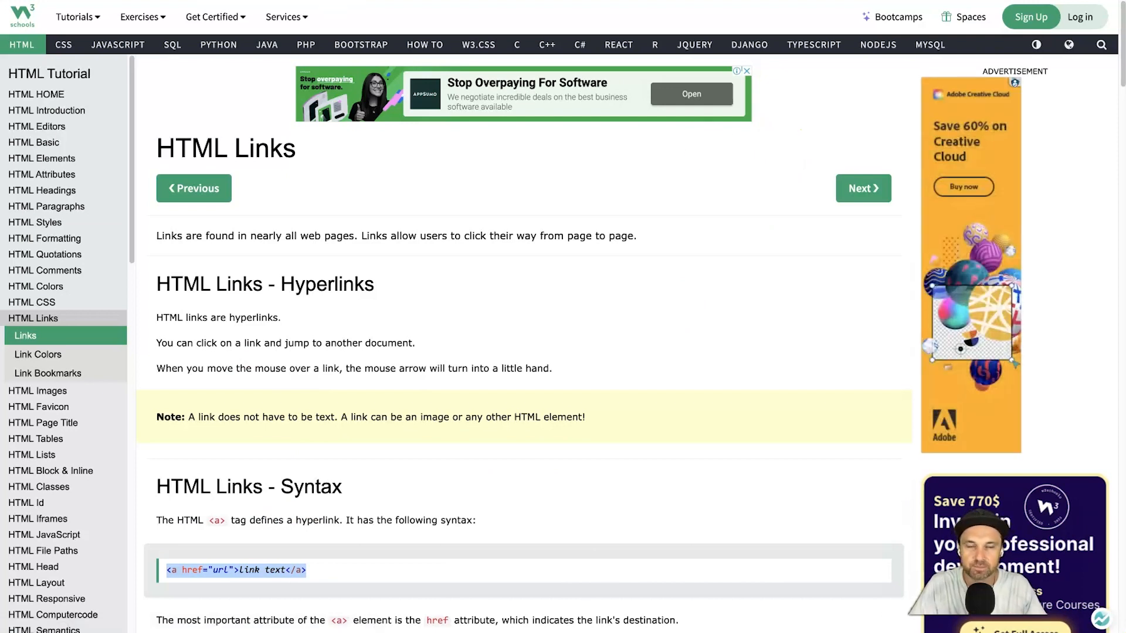
click(136, 182)
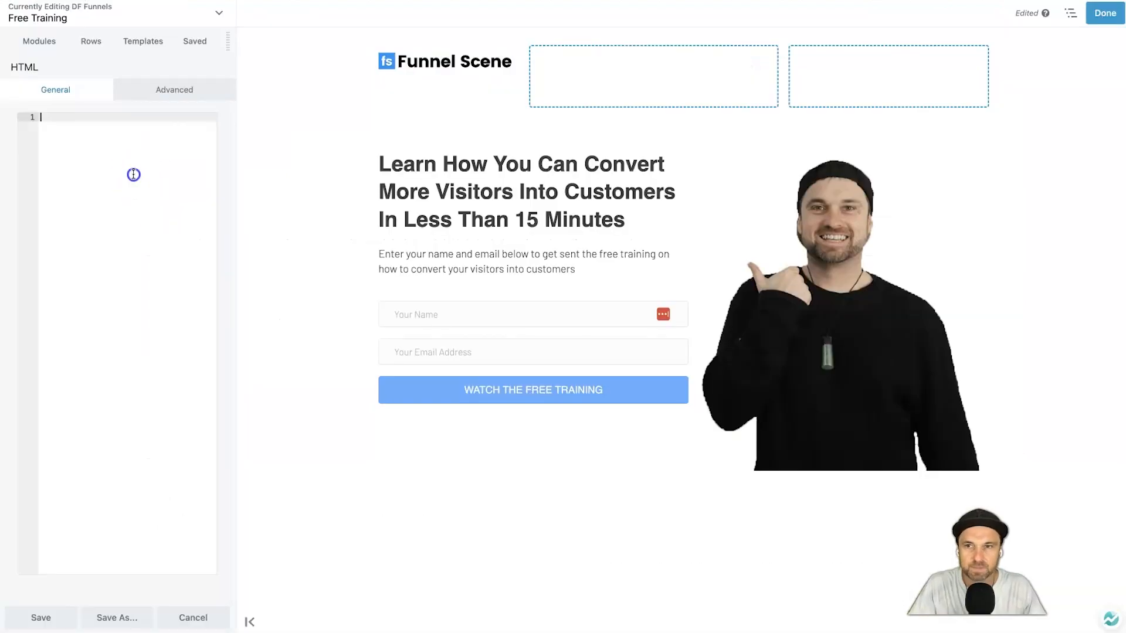
key(ctrl+v)
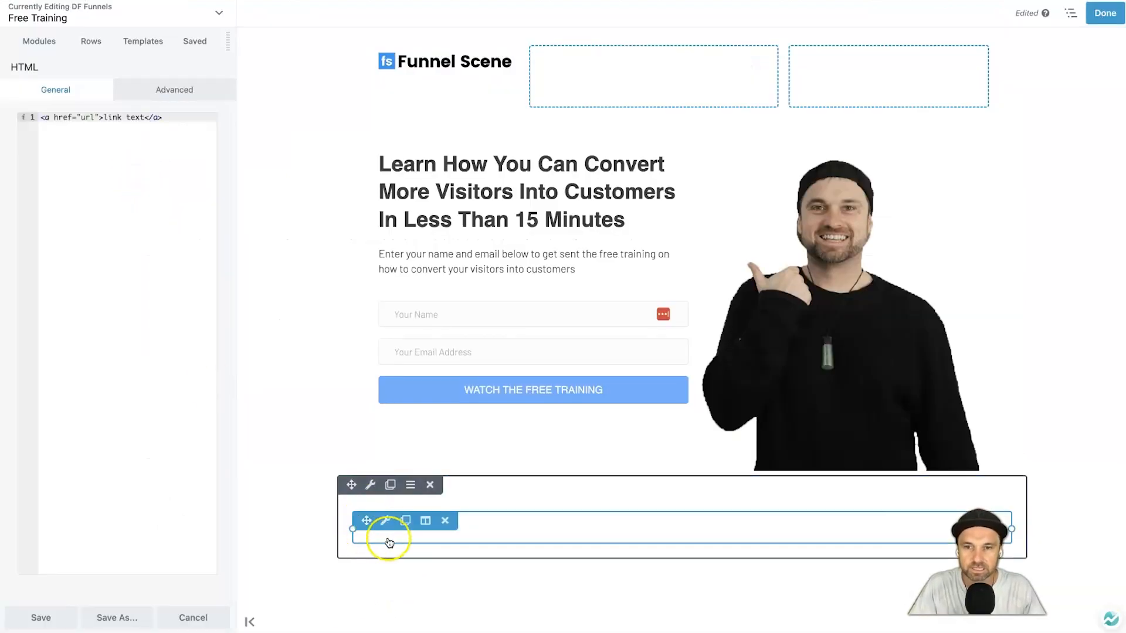
click(125, 324)
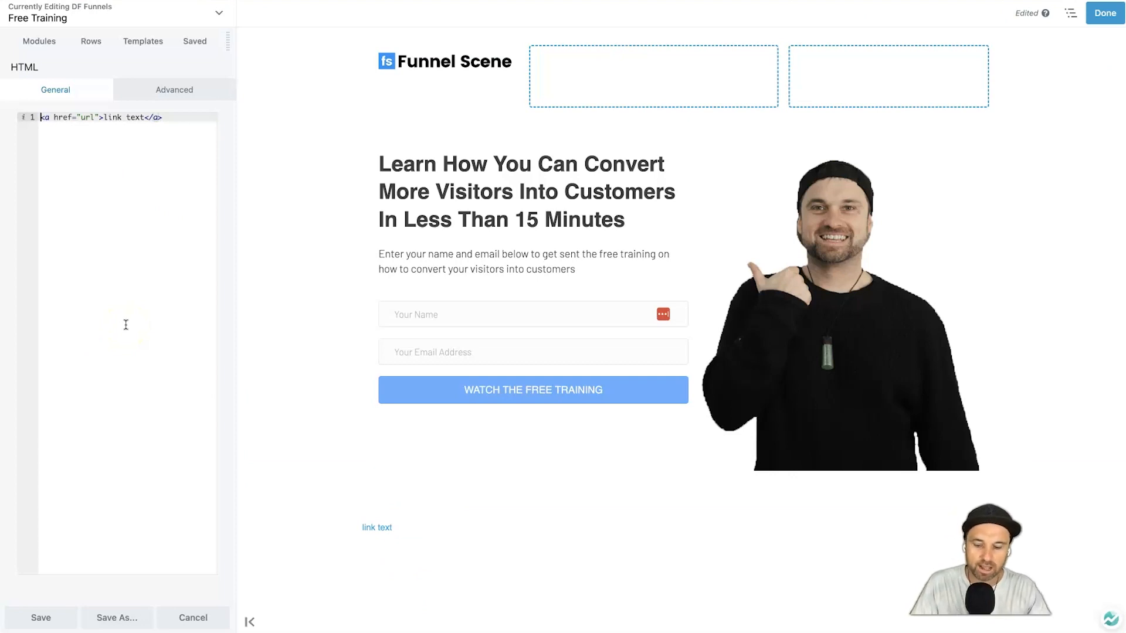
text(Funne)
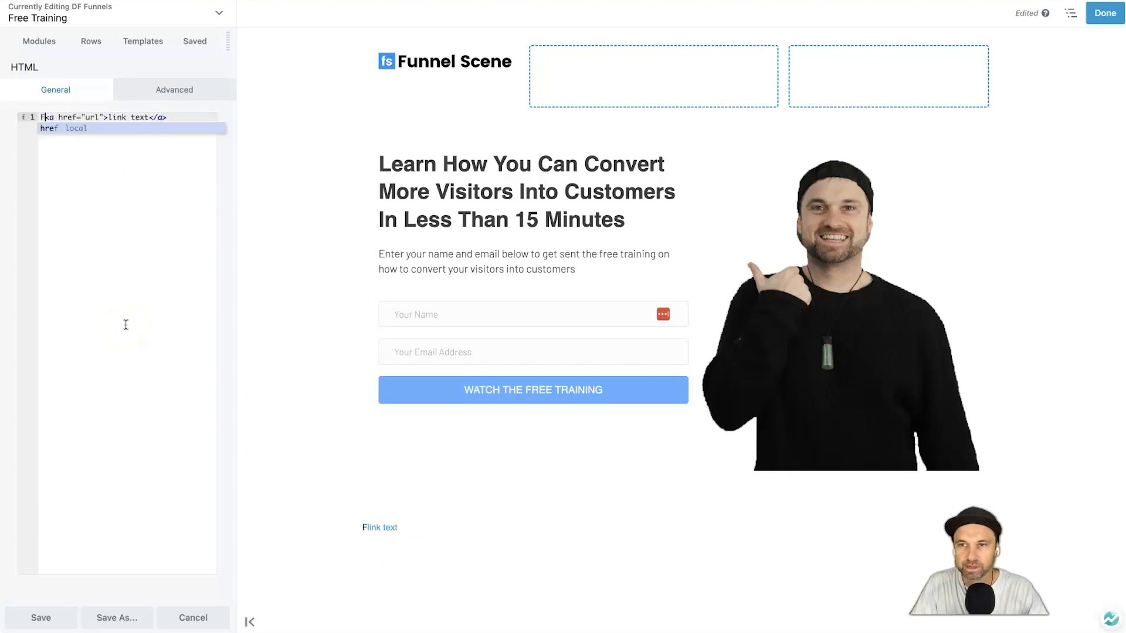
key(BackSpace)
key(BackSpace)
key(BackSpace)
key(BackSpace)
key(BackSpace)
Insert "All Rights Reserved Funnel Scene 2023 | " before the link and change the link text to "Privacy Policy"
text(All Right)
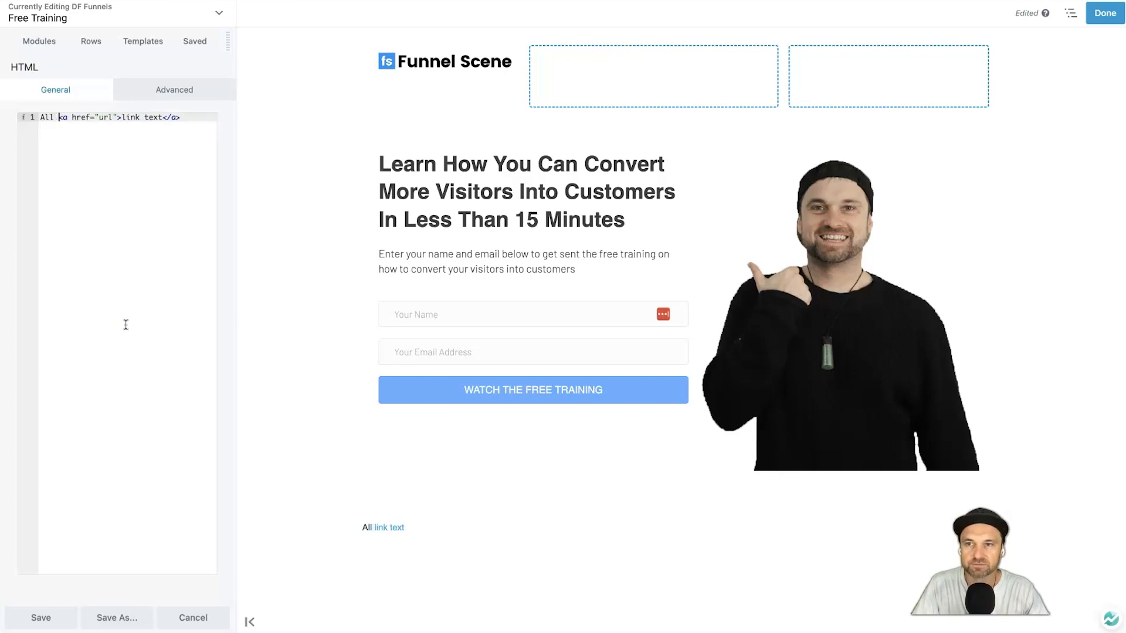
text(s Reserved )
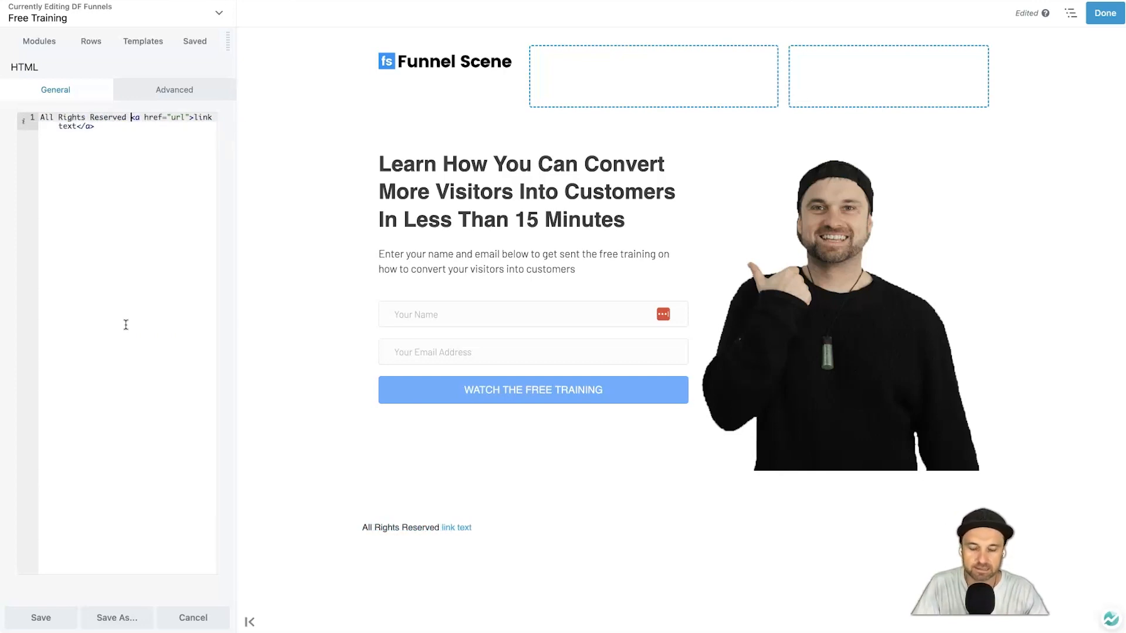
text(Funnel Scene )
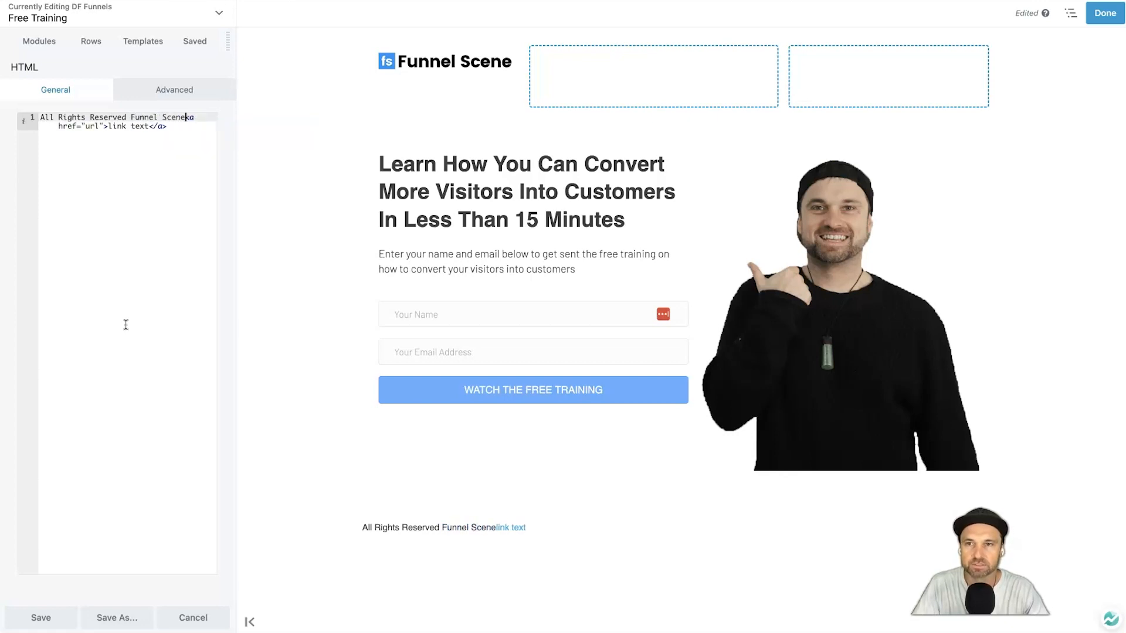
text(2023 )
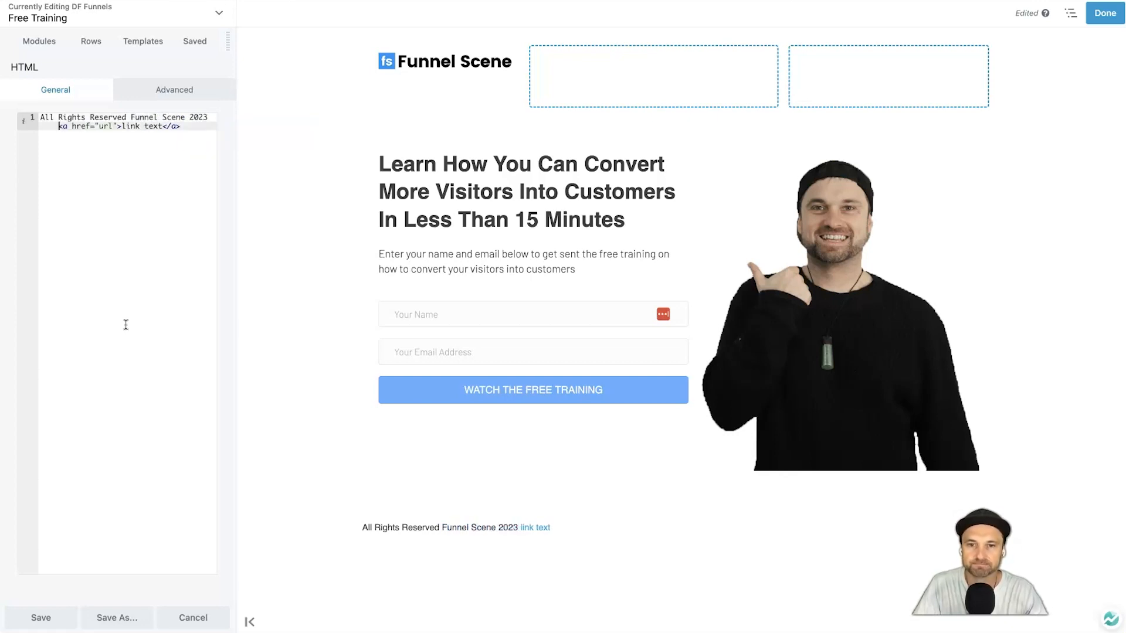
text(|)
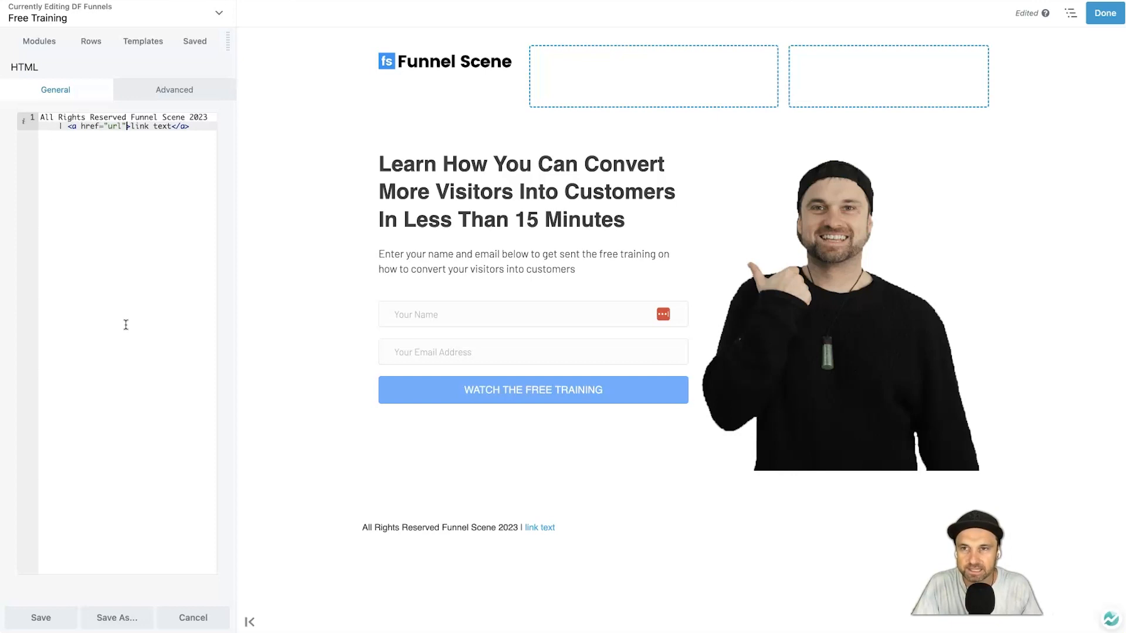
text(Privacy Policy)
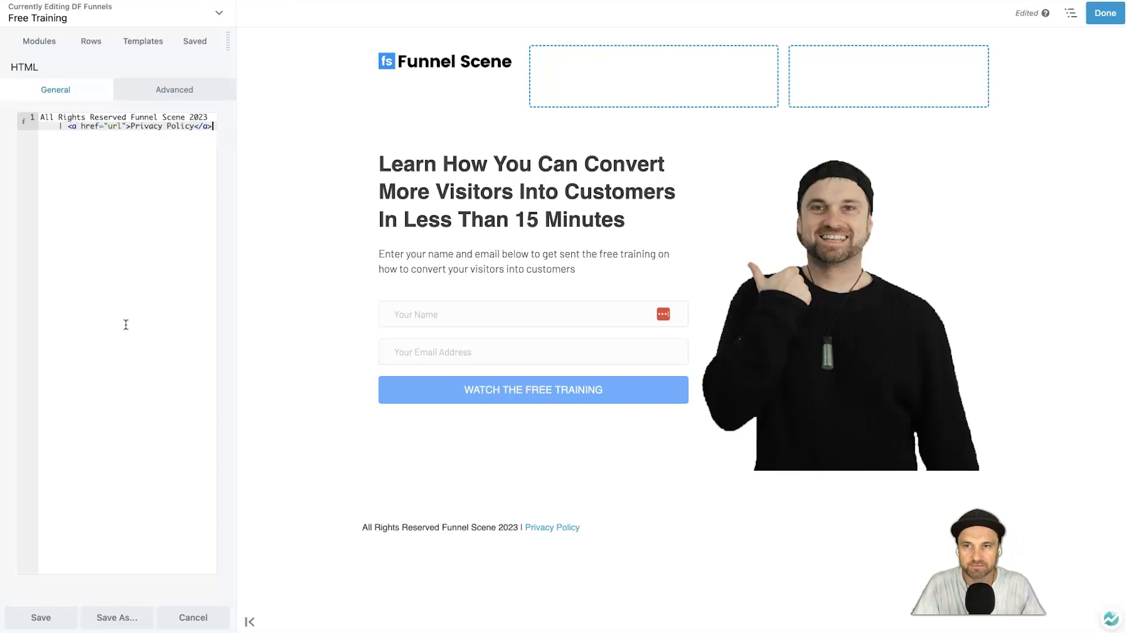
Add a second link after a "|" separator in the footer HTML, with the link text "Terms and Conditions"
text(<a href="url">link text</a>)
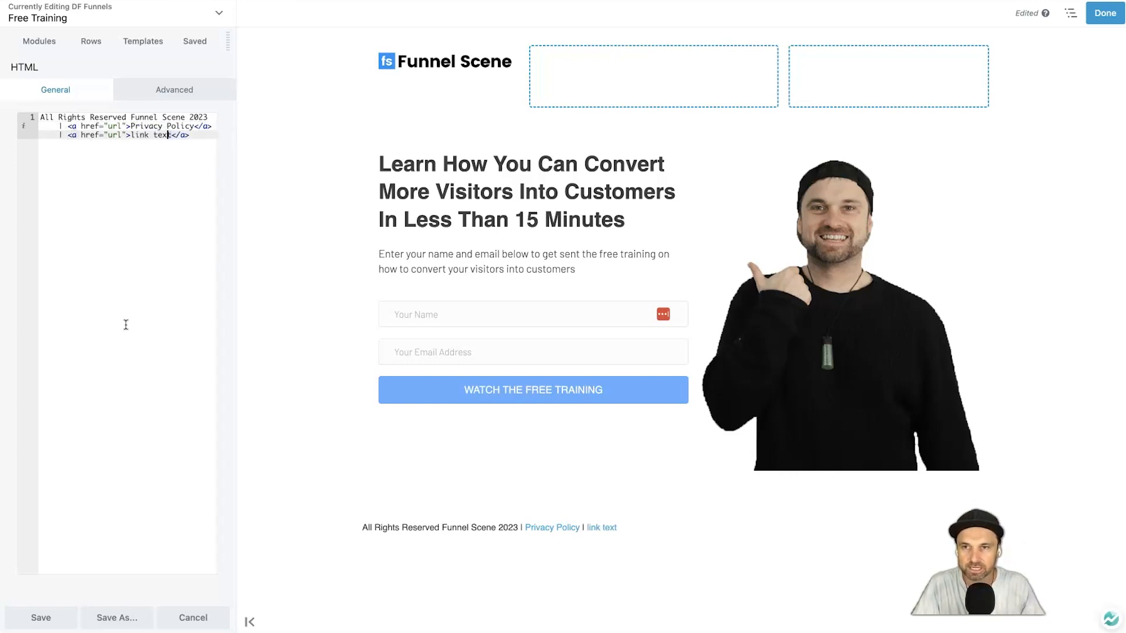
key(shift+Left)
text(Terms)
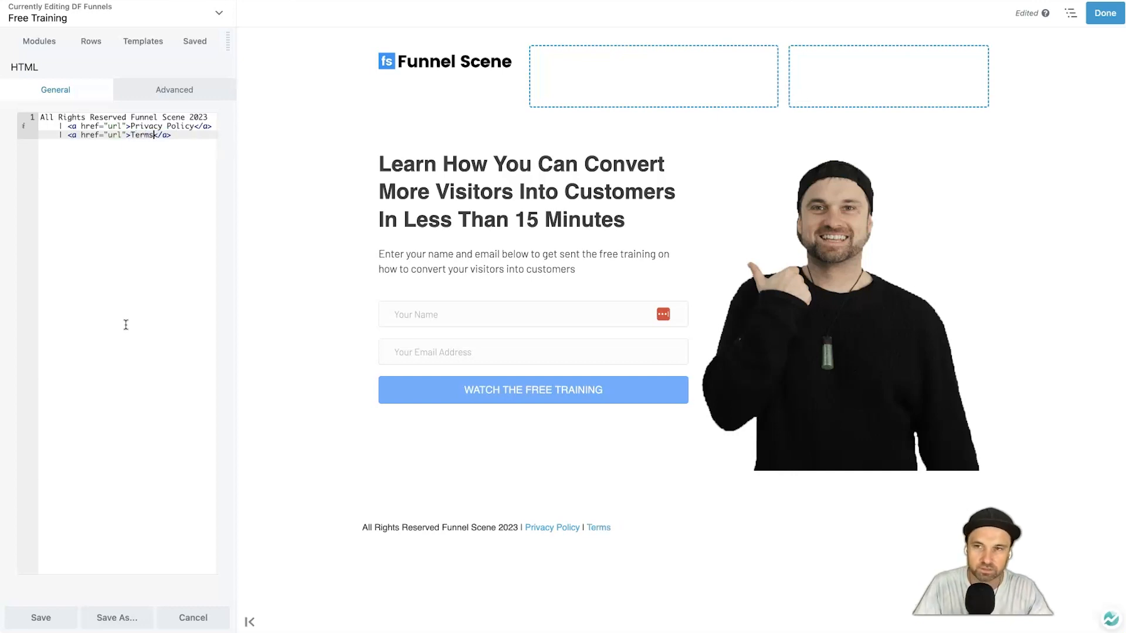
text( and Conditions)
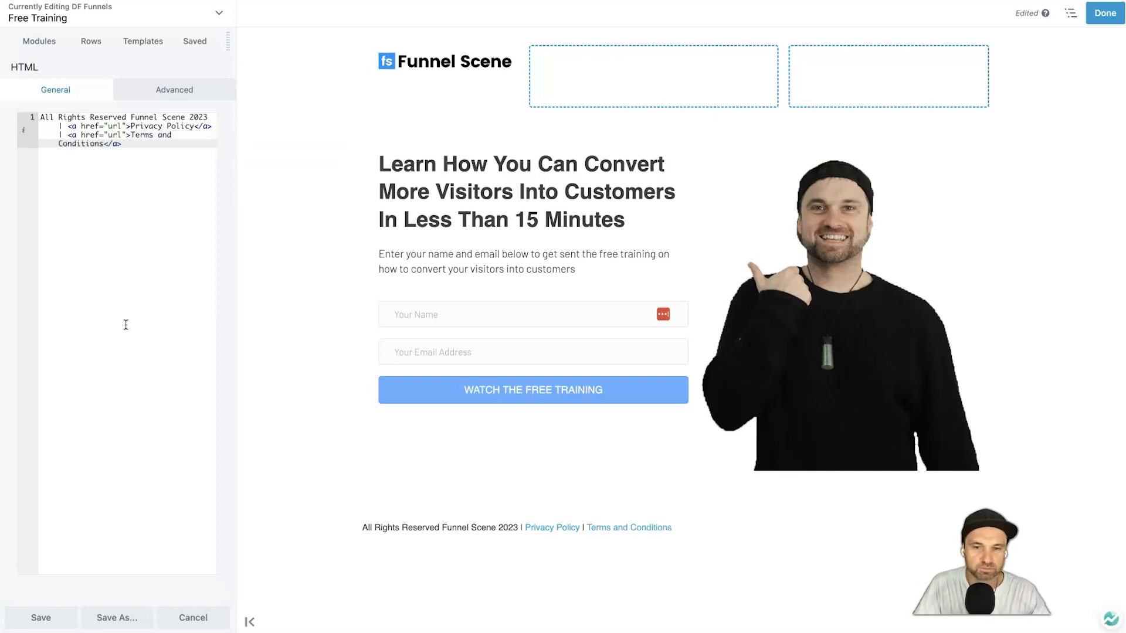
key(Up)
key(Left)
key(Left)
key(Left)
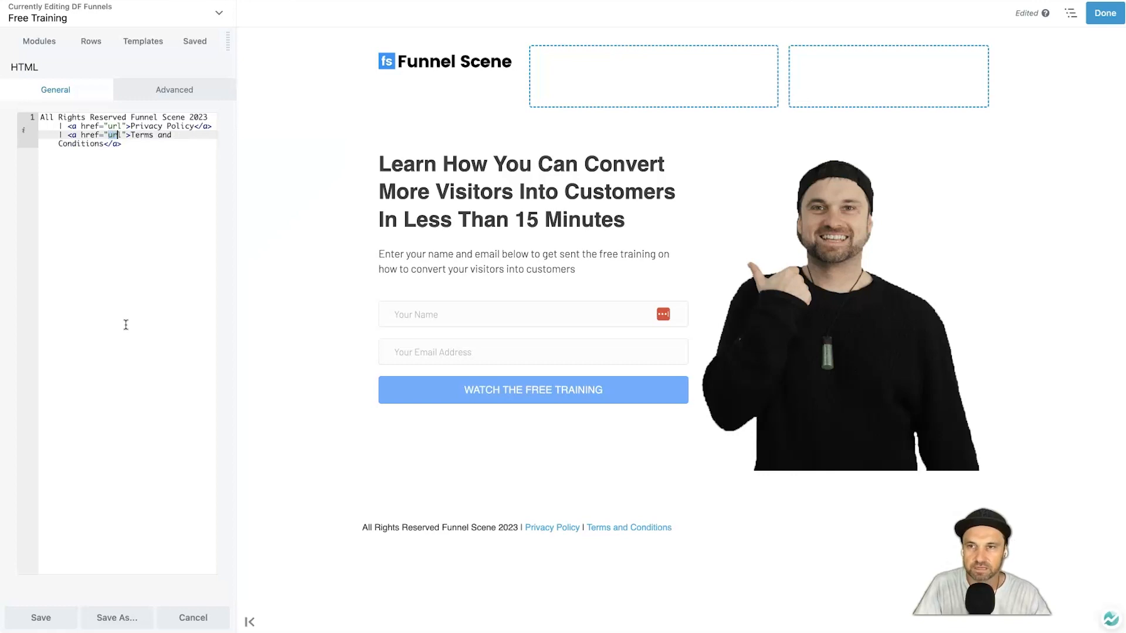
text(https://)
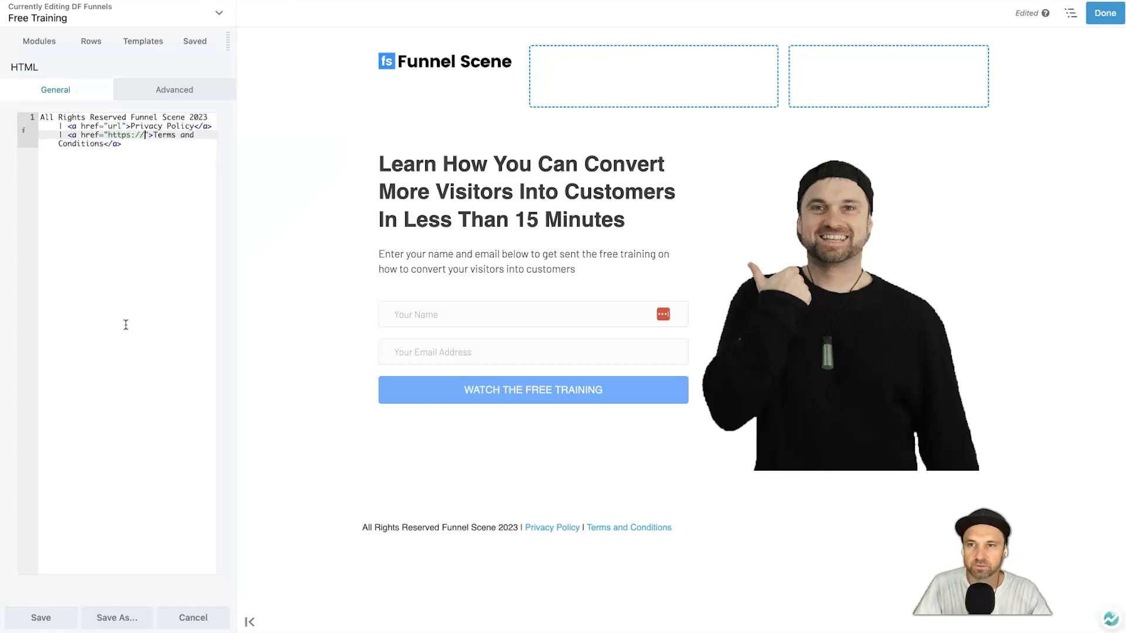
text(funnelscene.com/terms-and-condit)
key(Up)
key(Up)
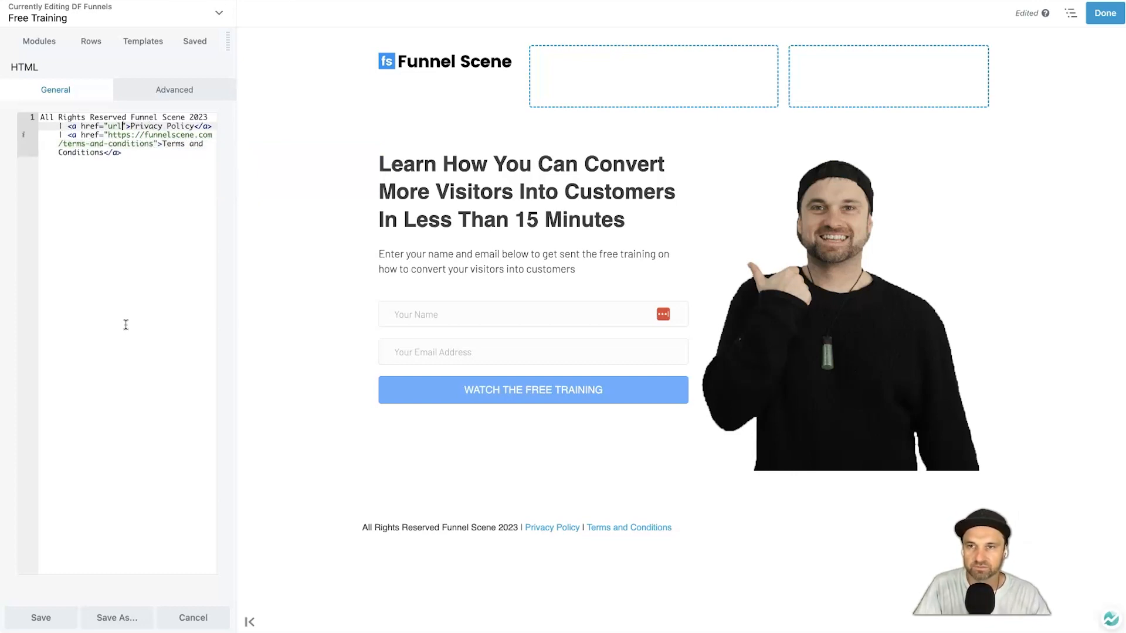
text(https://)
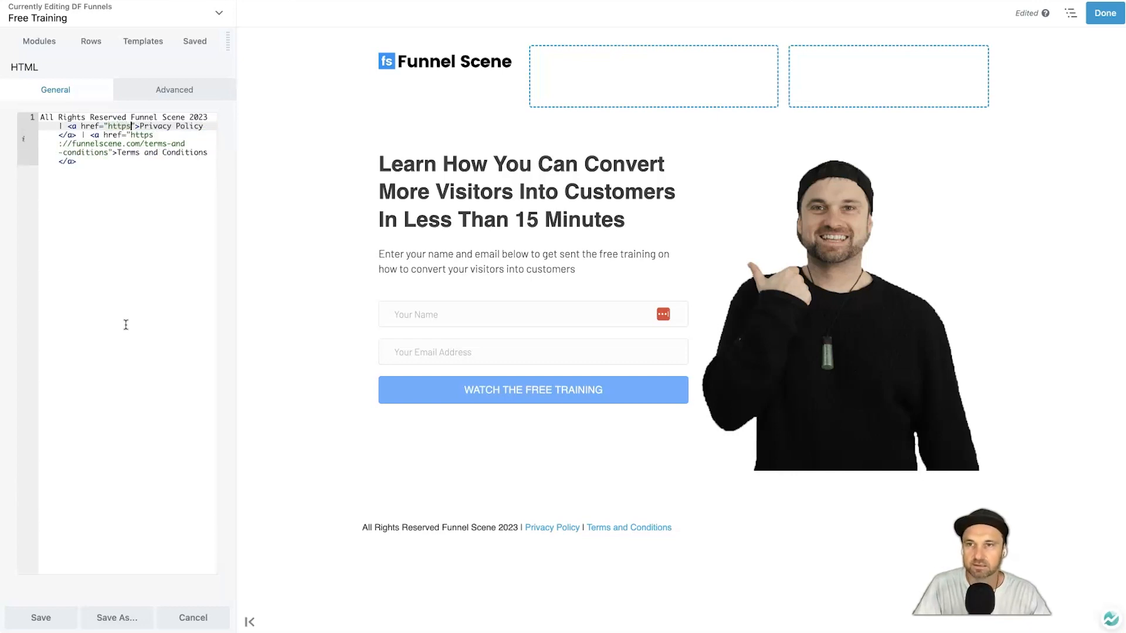
text(funnelscene.com/pr)
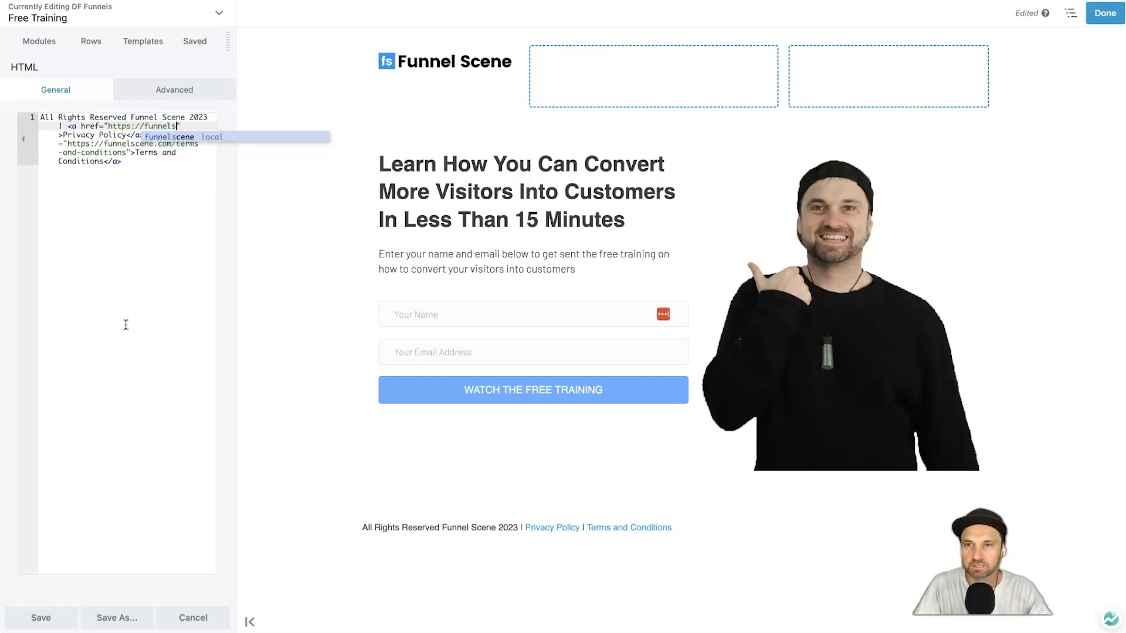
text(ivacy-0)
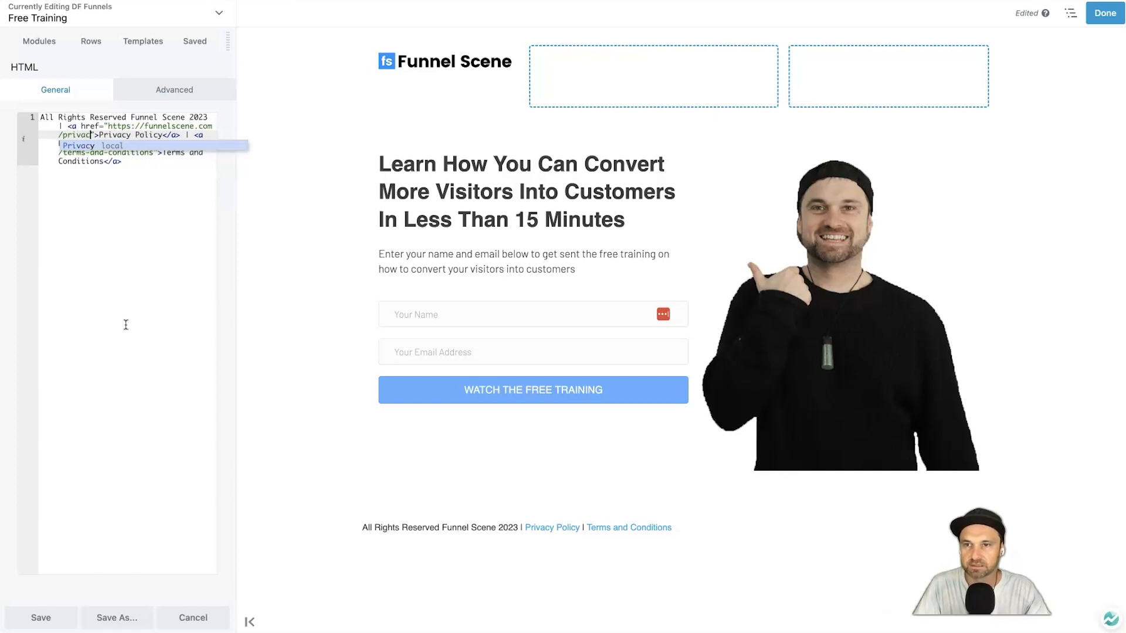
key(BackSpace)
text(policy)
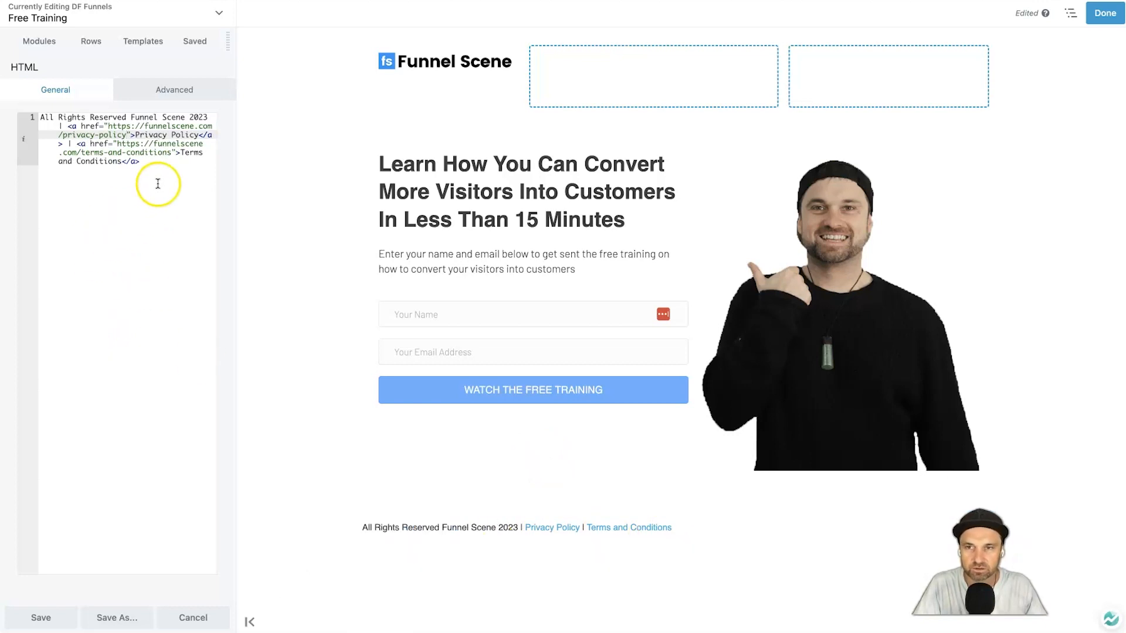
Add a closing </center> tag at the end of the footer HTML
click(176, 161)
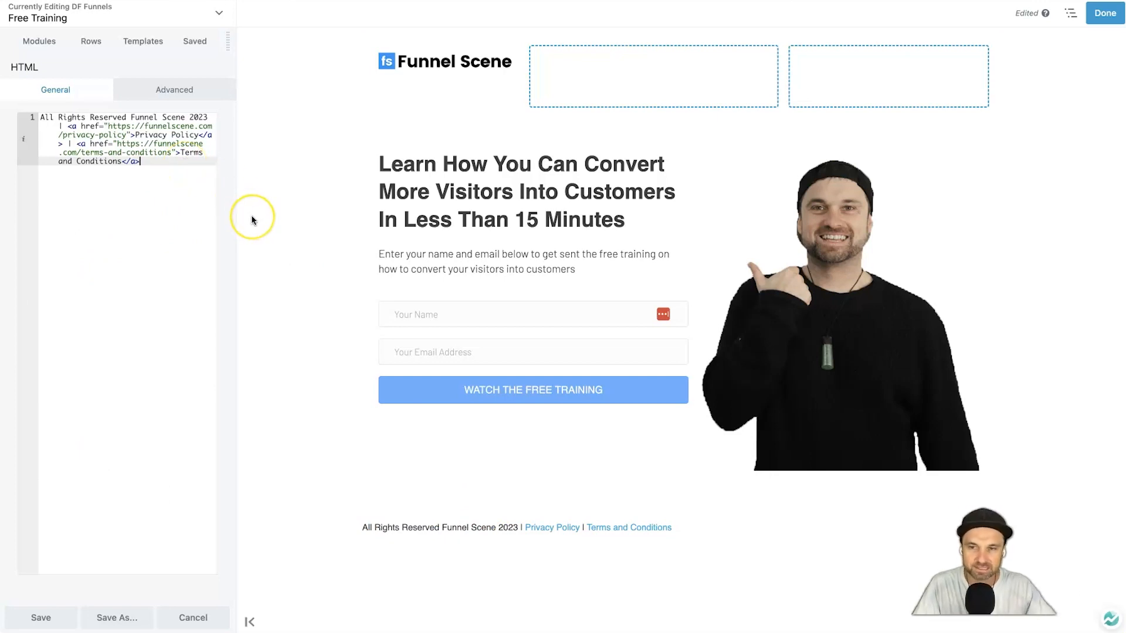
text(<c)
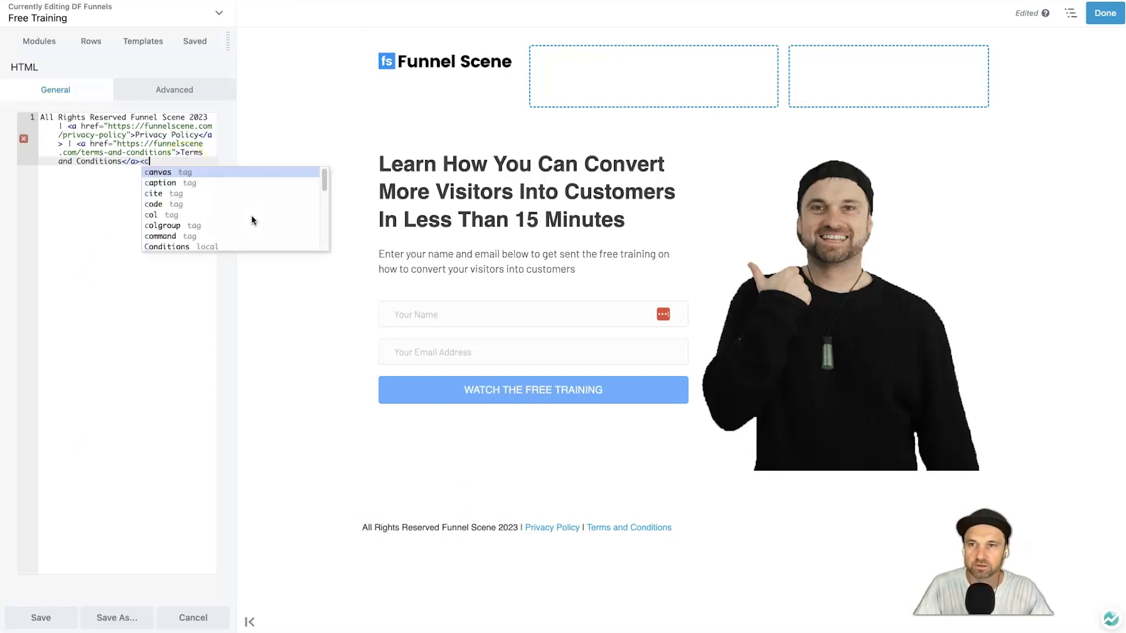
text(enter>)
key(shift+Down)
key(BackSpace)
text(/)
Insert an opening <centre> tag before "All Rights Reserved", leaving out its automatic closing tag
key(ctrl+Home)
text(<cent)
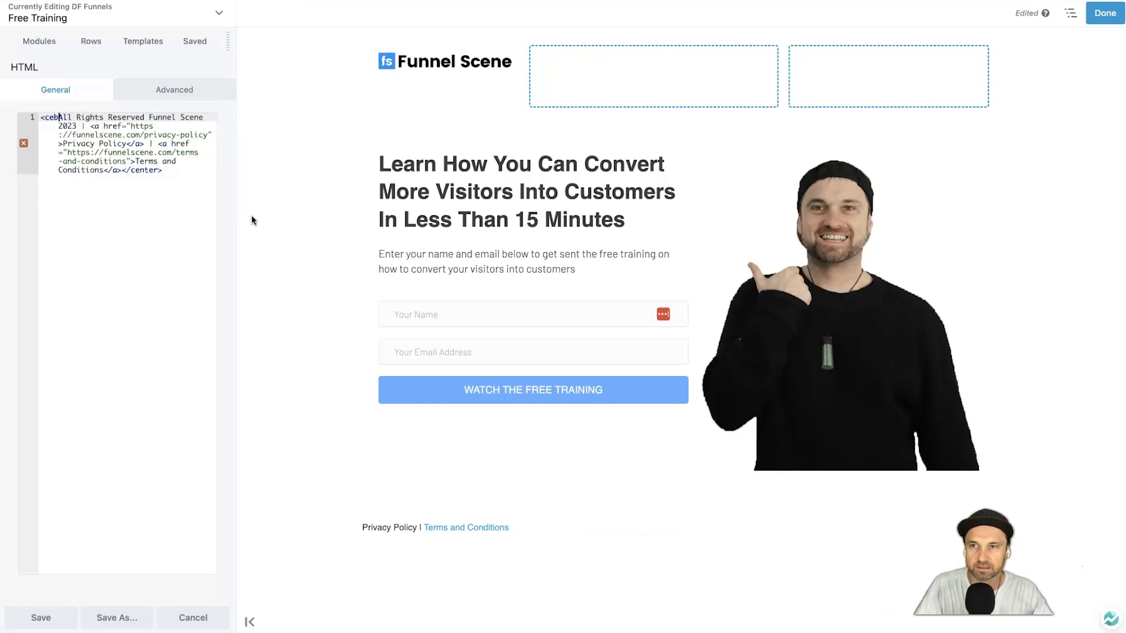
text(re></centre>)
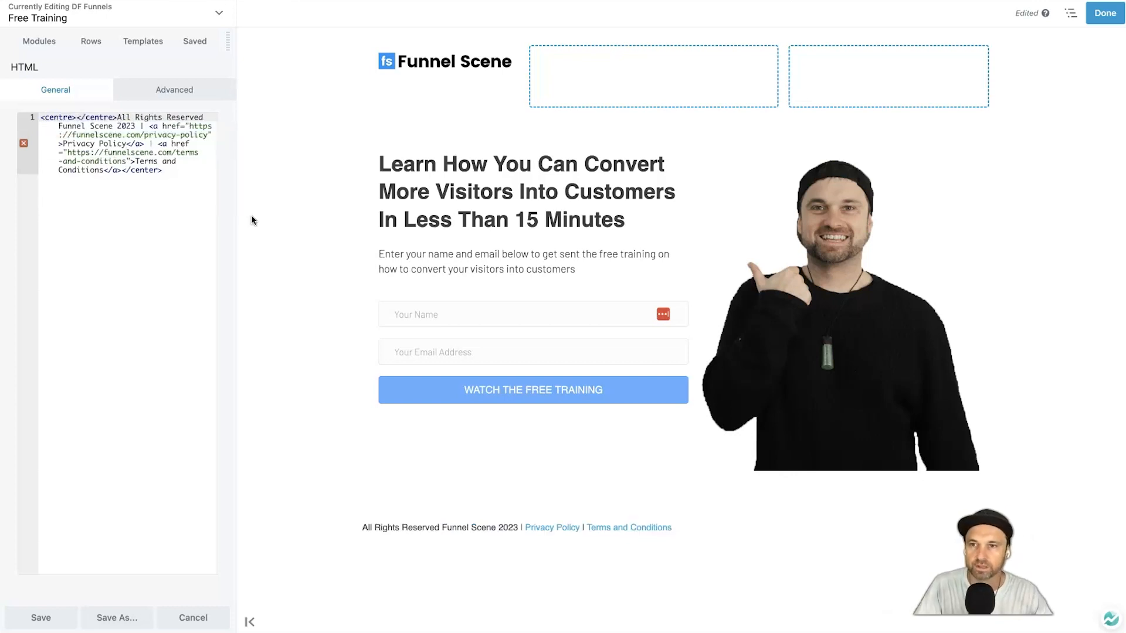
key(shift+Right)
key(shift+Right)
key(shift+Right)
key(shift+Right)
key(shift+Right)
key(shift+Right)
key(shift+Right)
key(shift+Right)
key(shift+Right)
key(BackSpace)
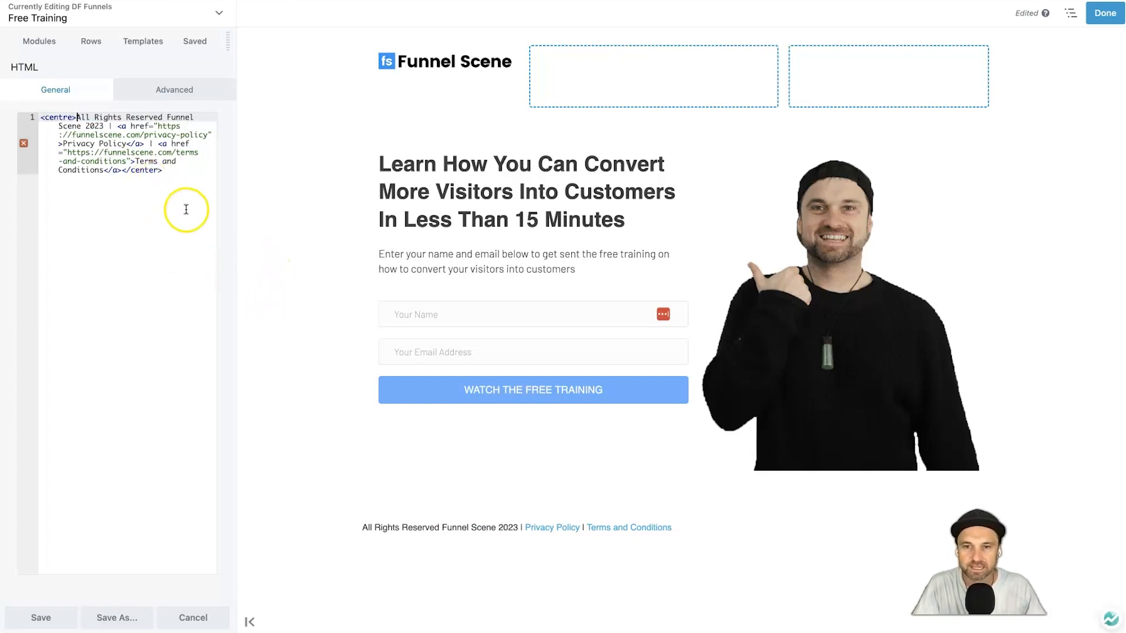
Correct the spelling of the opening tag in the footer HTML to <center>
click(176, 194)
click(68, 117)
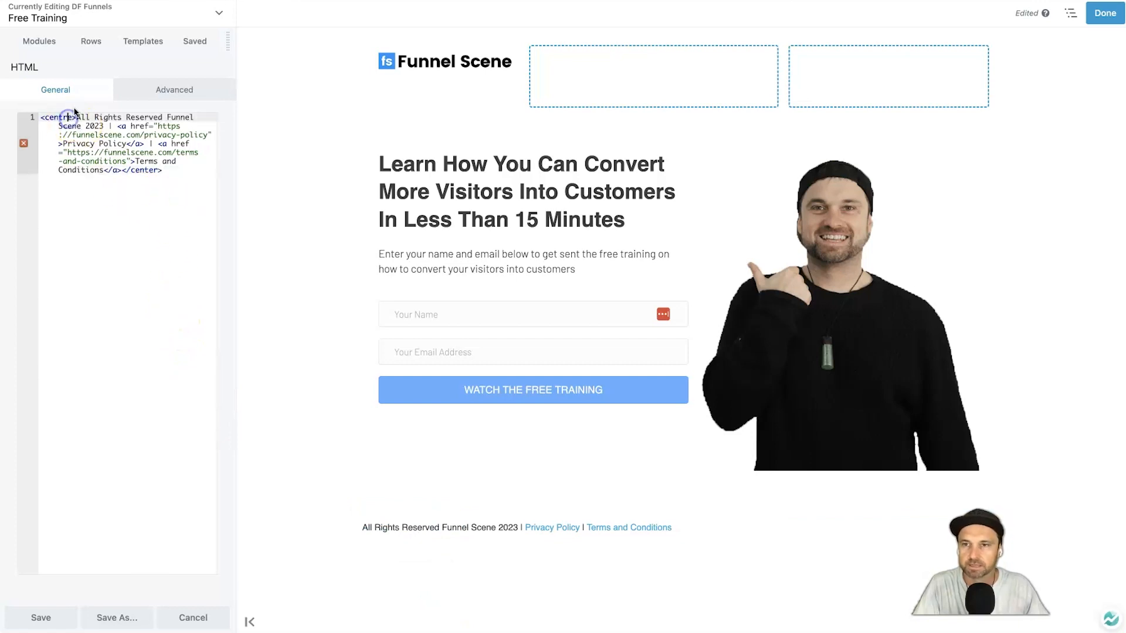
text(er)
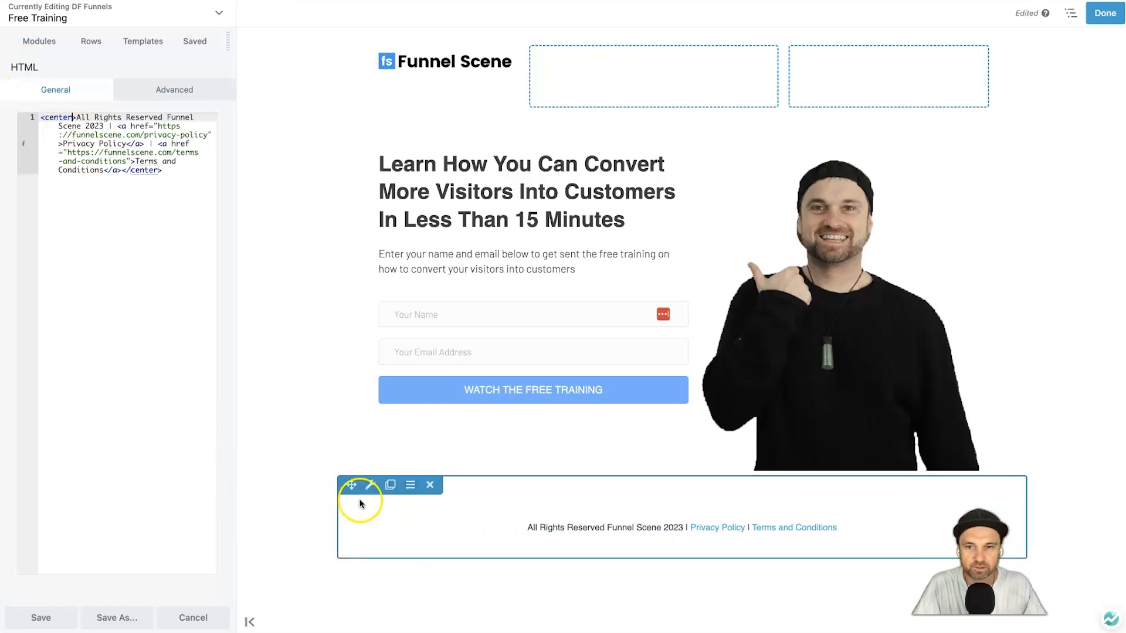
Set the top margin of the footer HTML module to 150 px
click(176, 90)
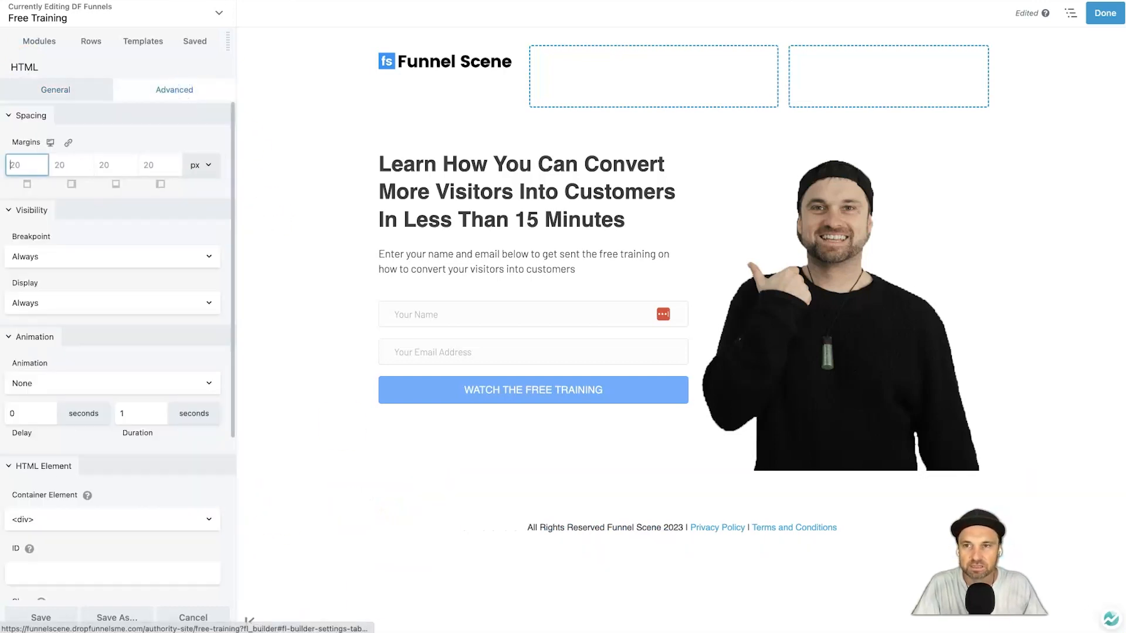
text(00)
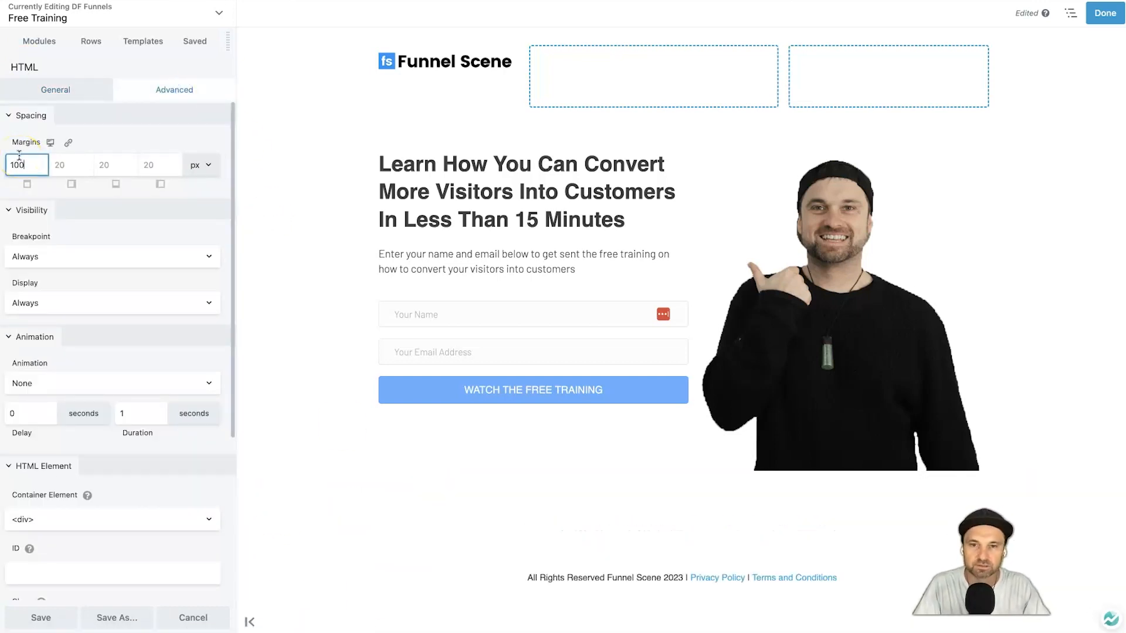
key(BackSpace)
key(BackSpace)
text(50)
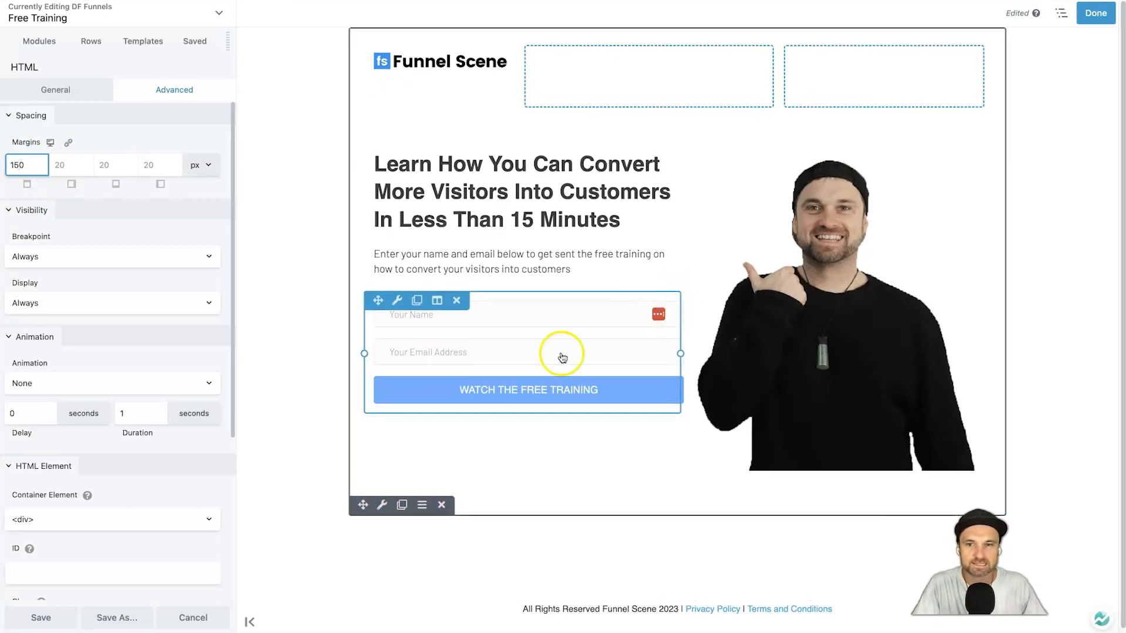
Preview the Free Training page at full width and publish it
click(249, 621)
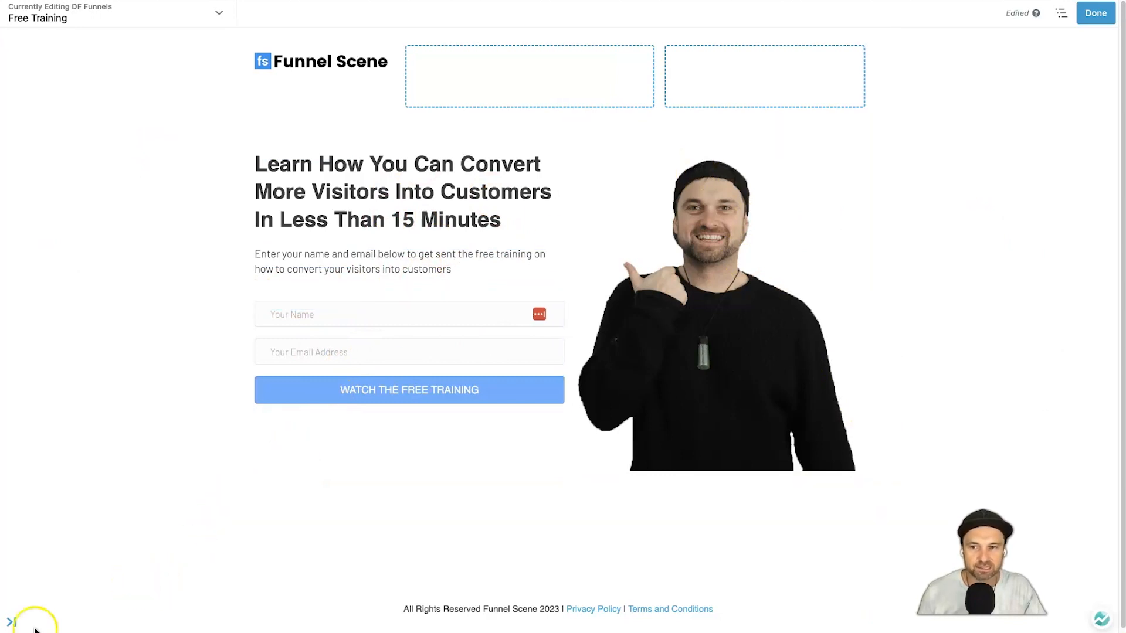
click(13, 621)
click(1092, 12)
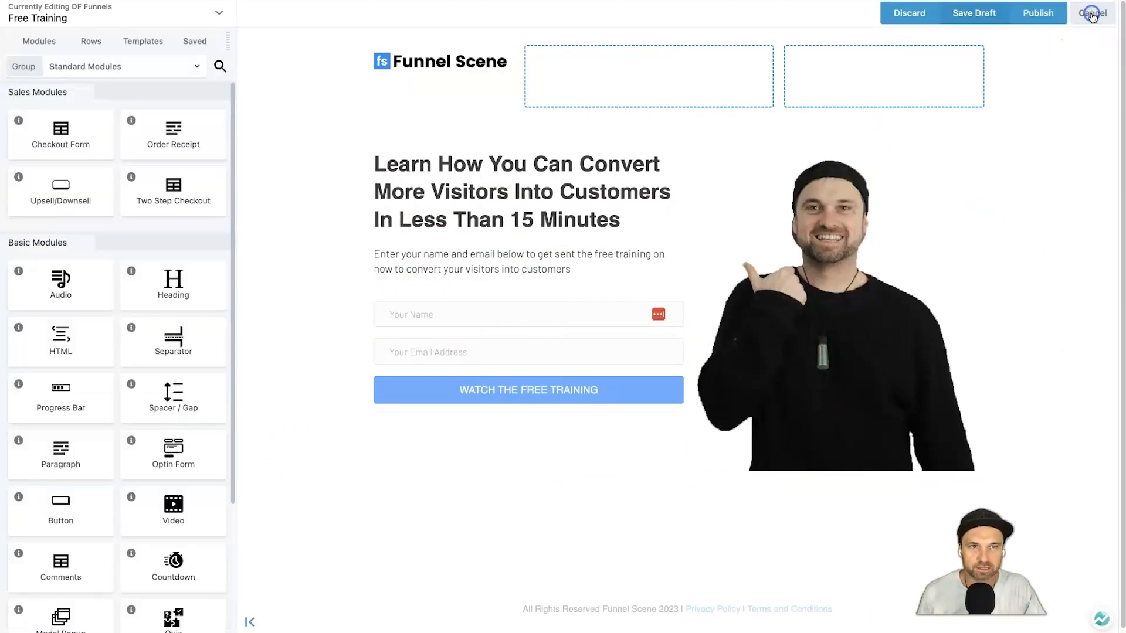
click(1037, 13)
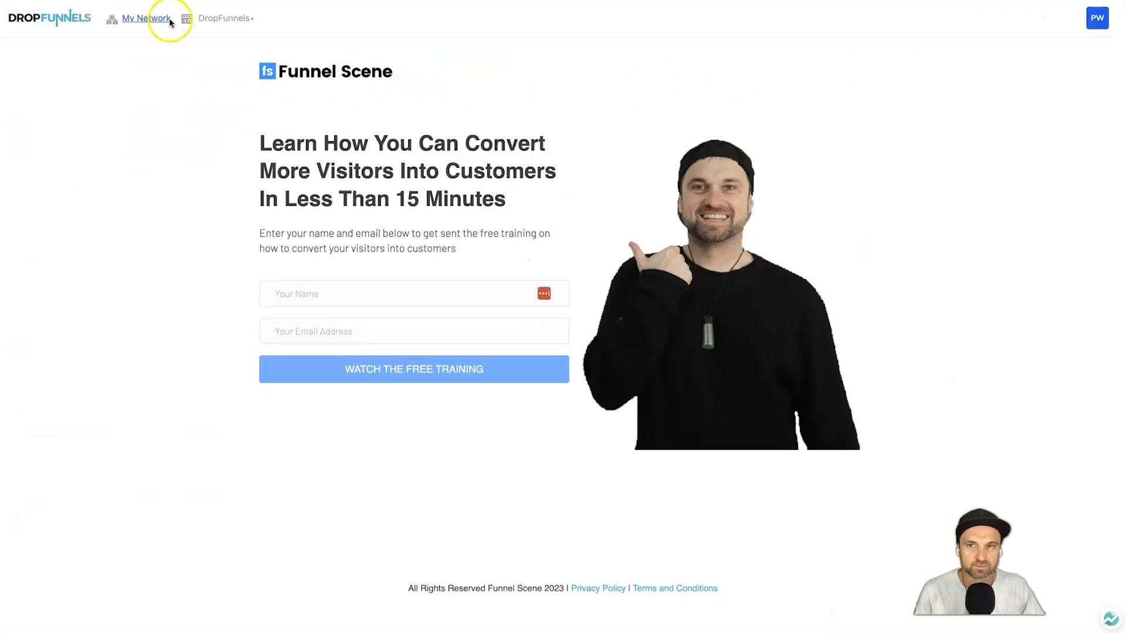
In the site's homepage settings, use a static page with Free Training as the homepage and save the changes
click(73, 22)
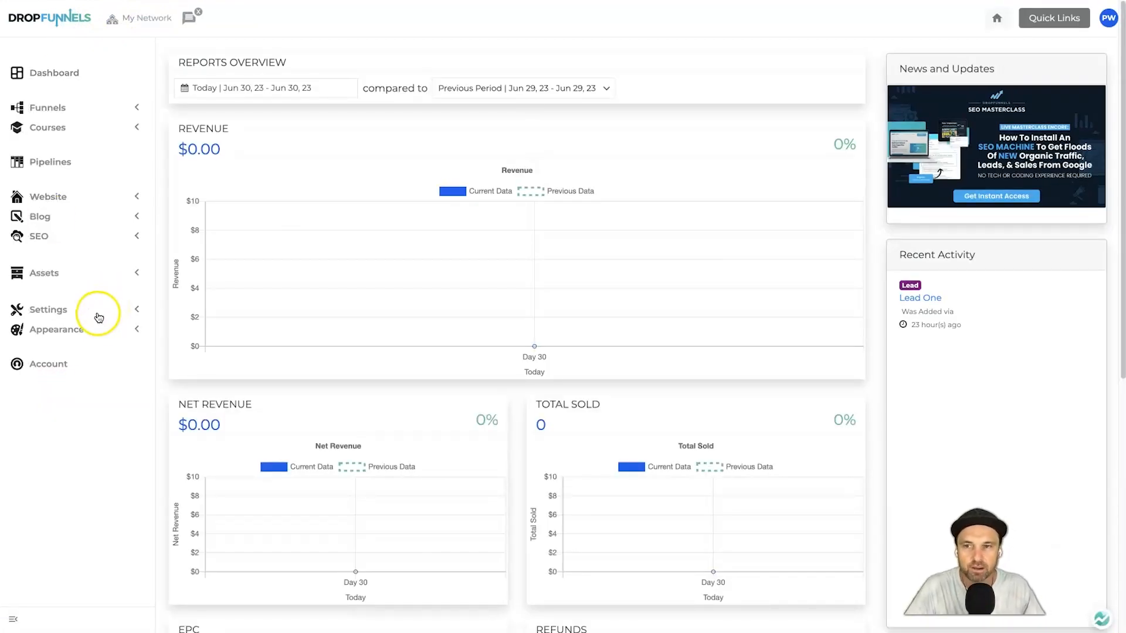
click(98, 315)
click(75, 365)
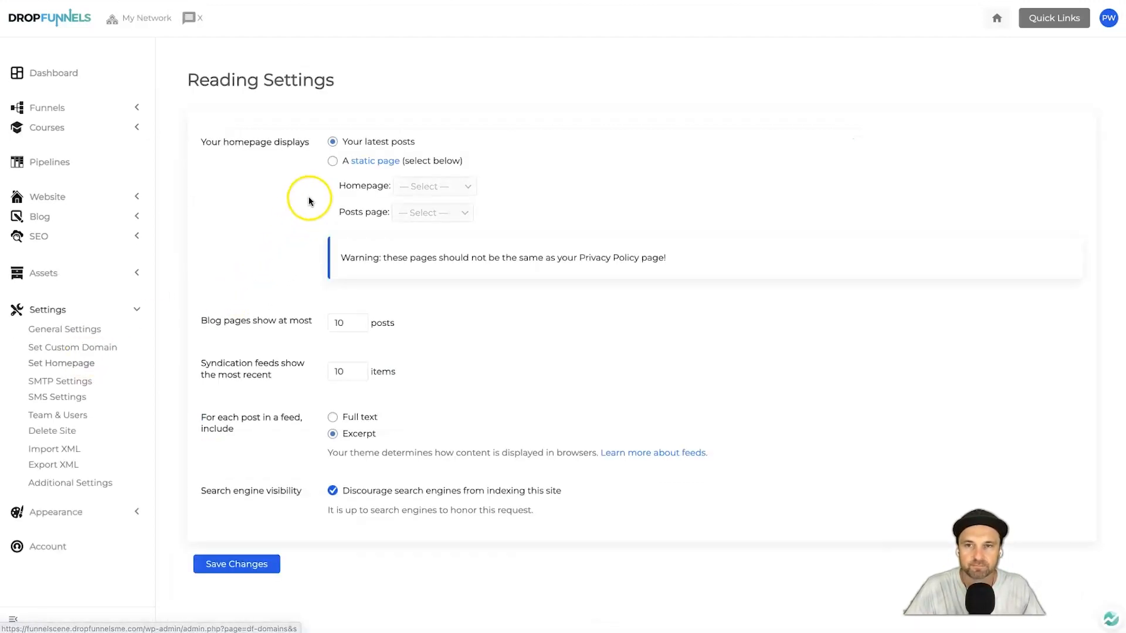
click(333, 161)
click(448, 189)
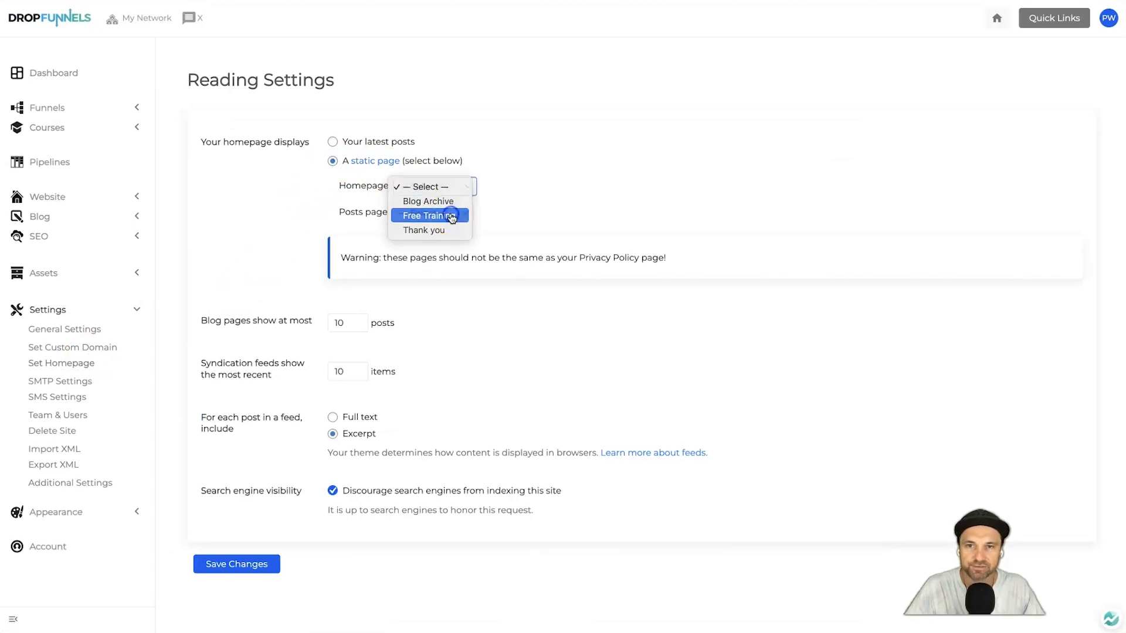
click(452, 216)
click(213, 565)
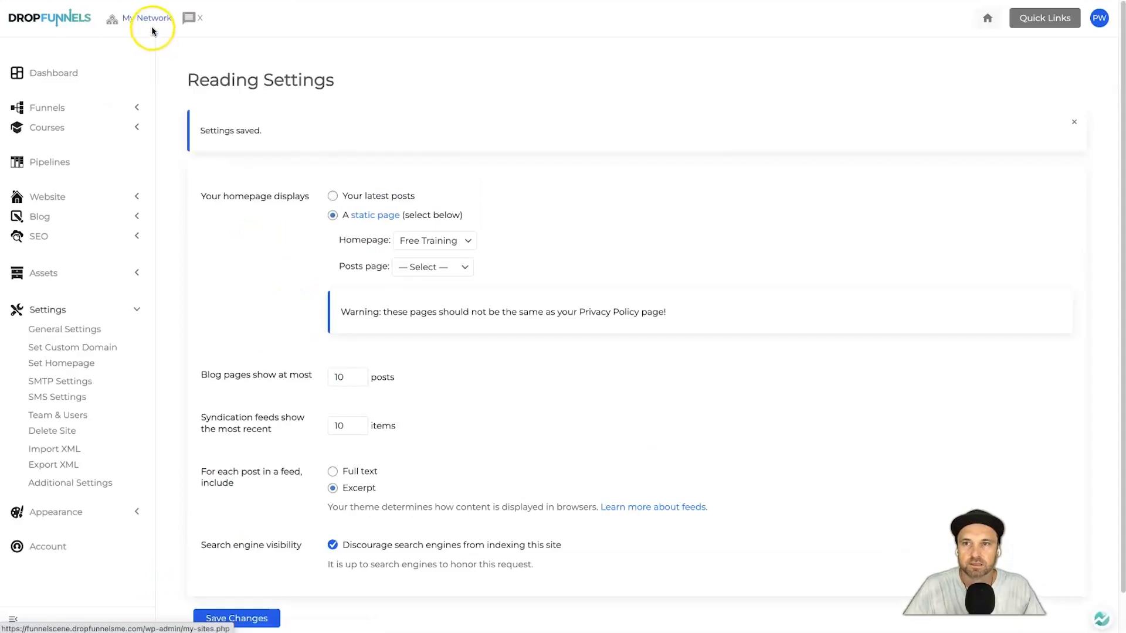
Open the Funnel Scene live site in a new tab to check its homepage, and return to the settings
mouse_move(150, 23)
mouse_move(149, 52)
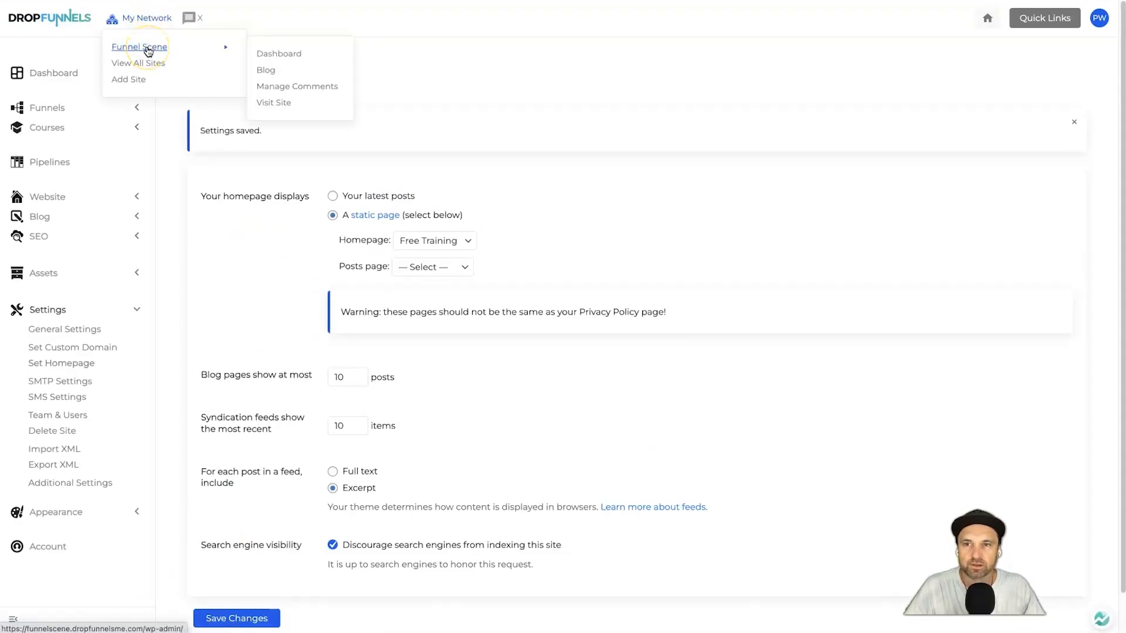
right_click(282, 103)
click(294, 113)
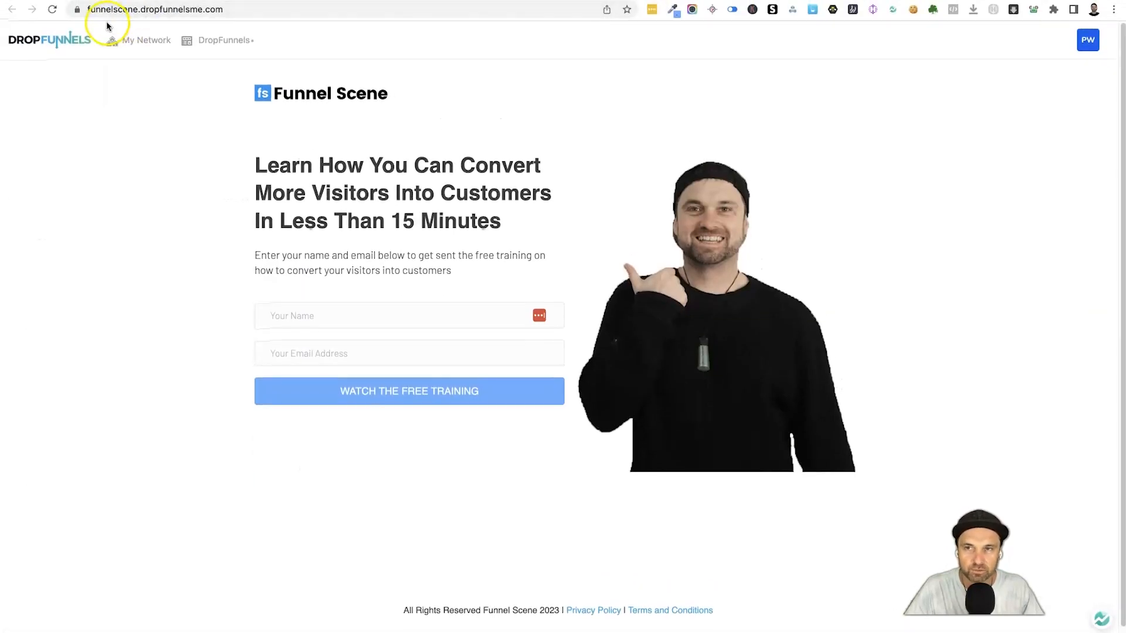
click(87, 11)
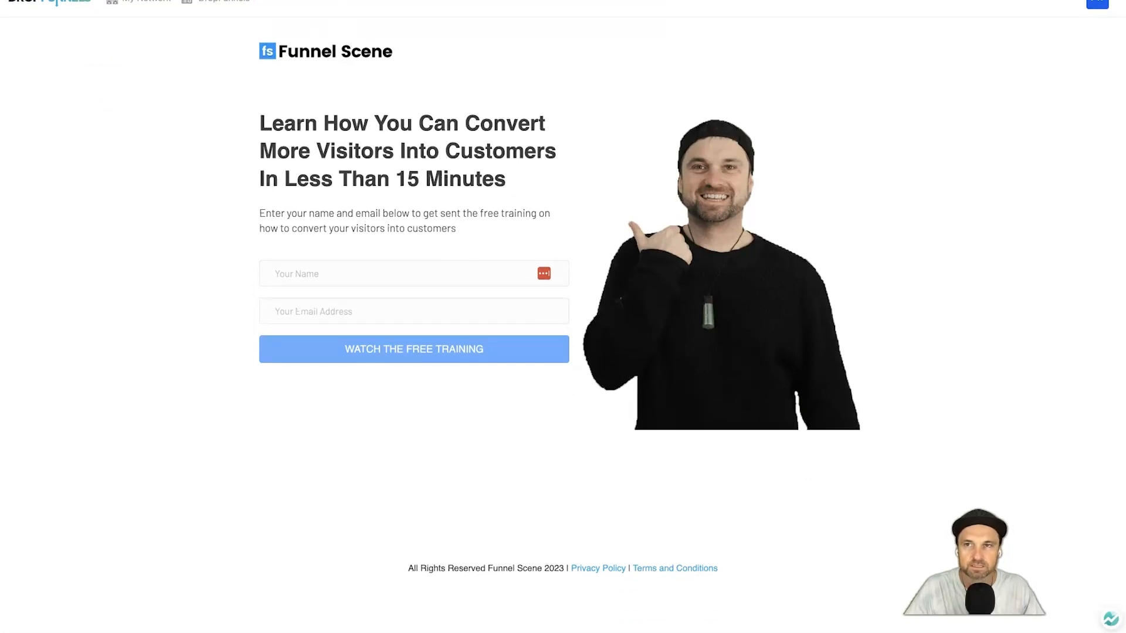
click(132, 1)
click(170, 1)
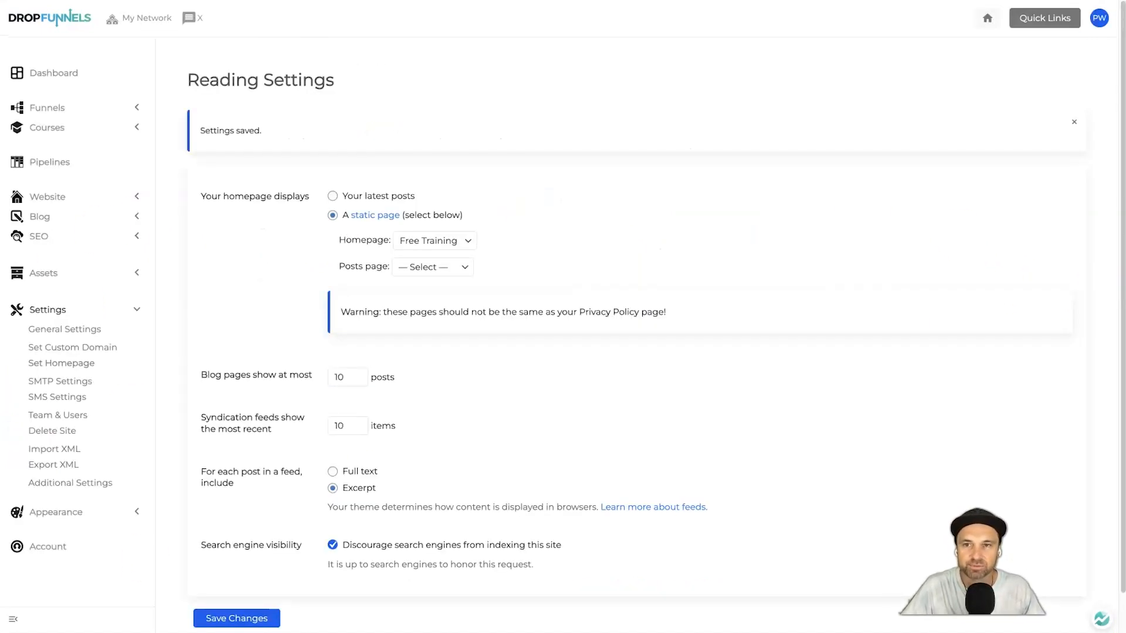
Open the Authority Site funnel and load its Free Training step in the page editor
click(54, 110)
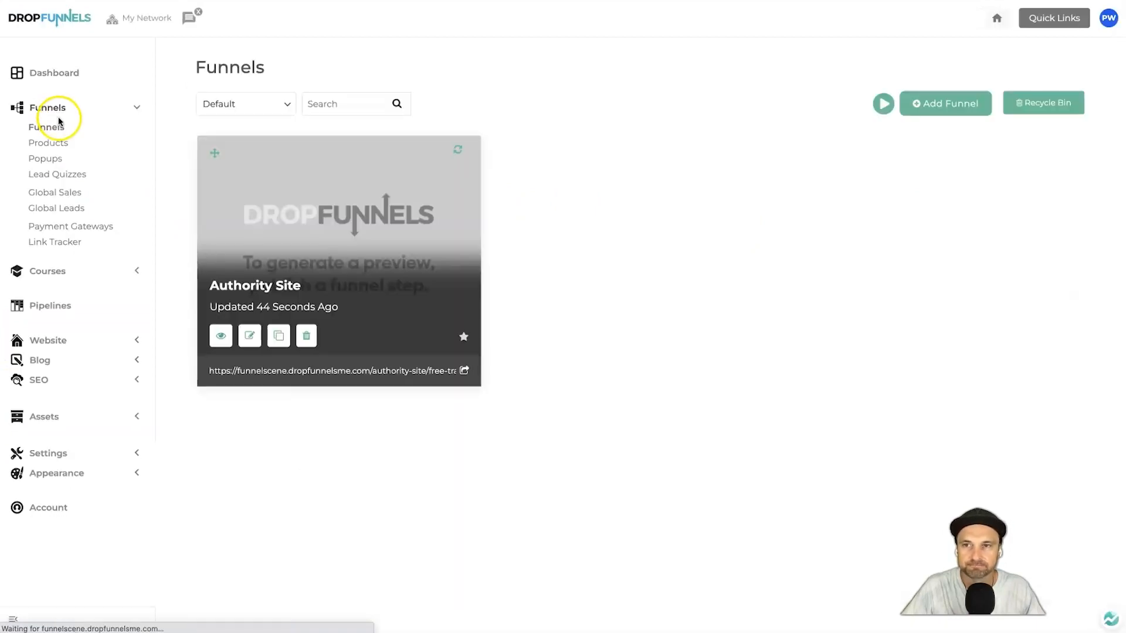
click(249, 335)
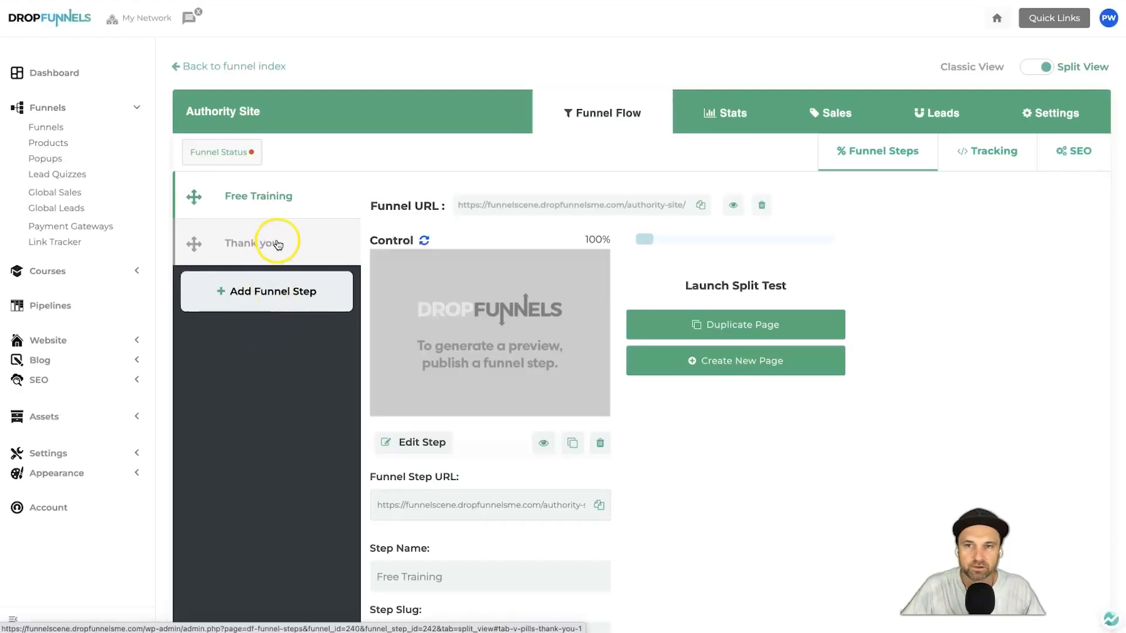
click(277, 245)
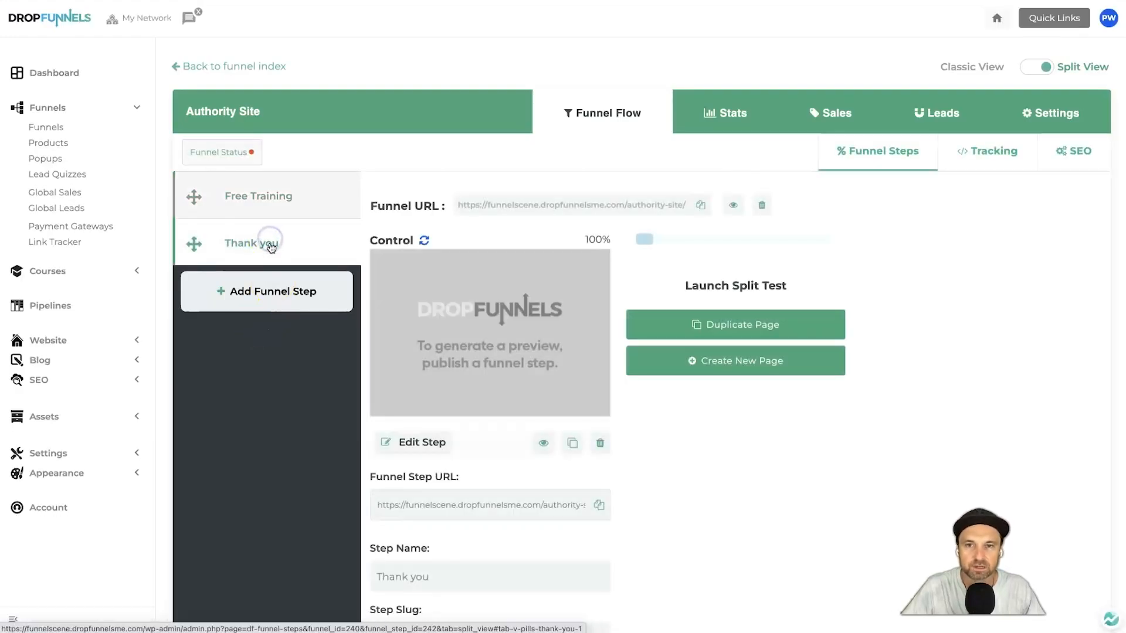
click(275, 220)
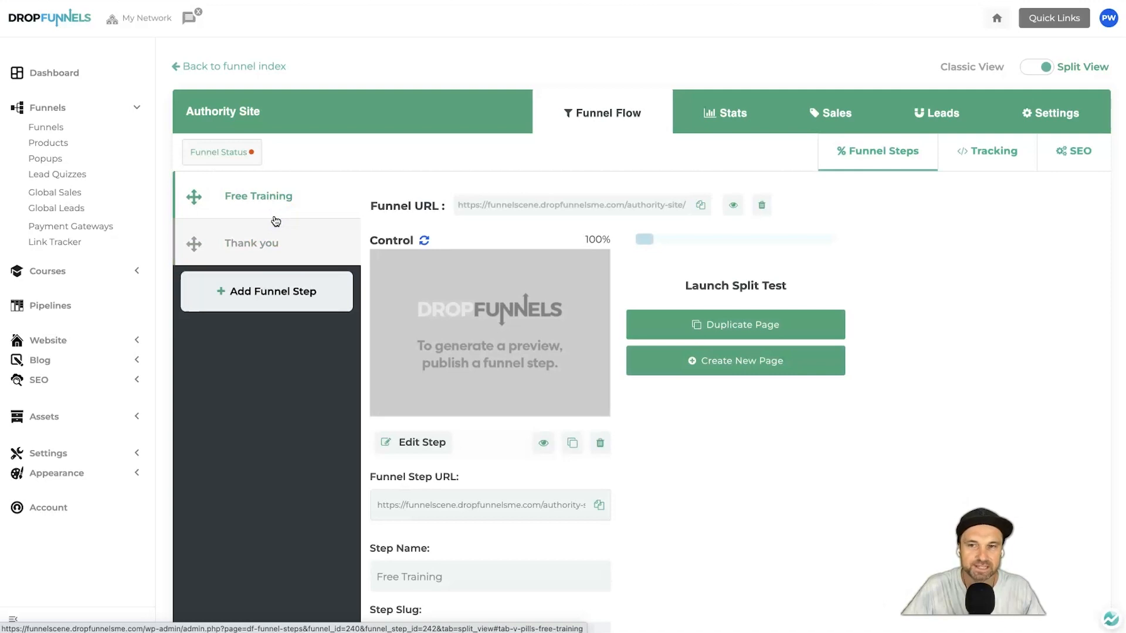
click(413, 443)
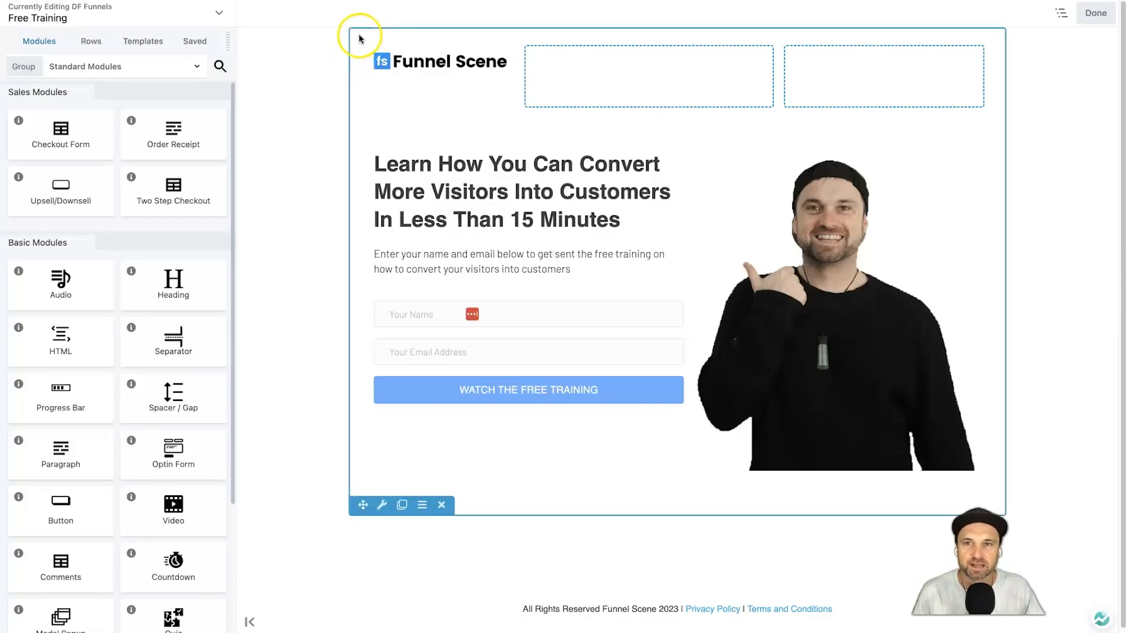
Save the main optin row as a reusable, non-global row named "Free Training Optin"
click(382, 505)
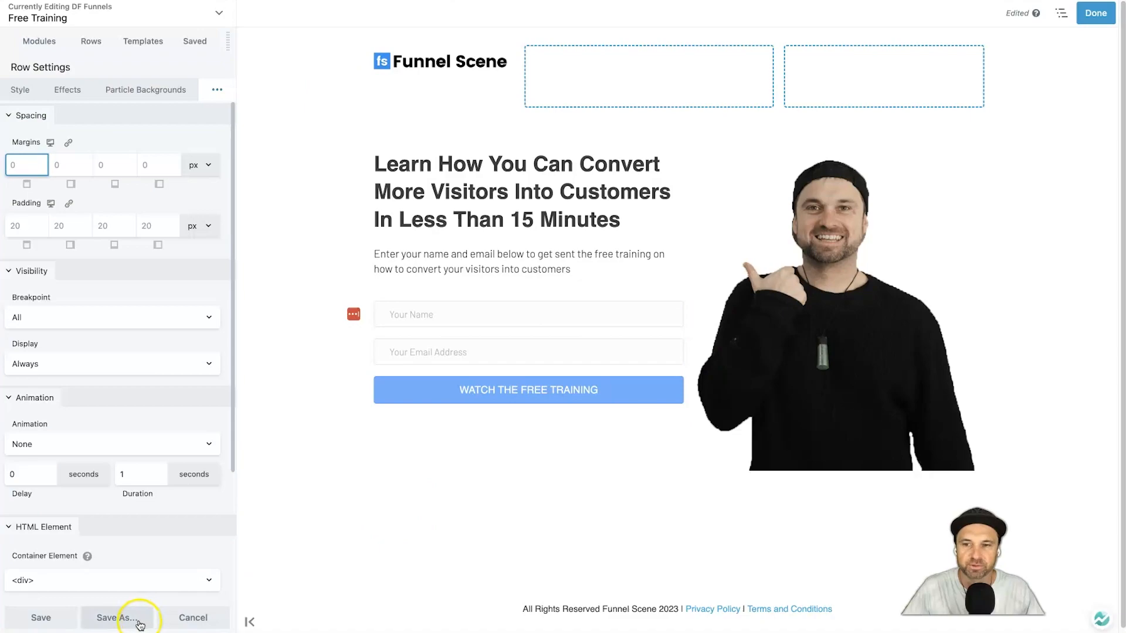
click(139, 622)
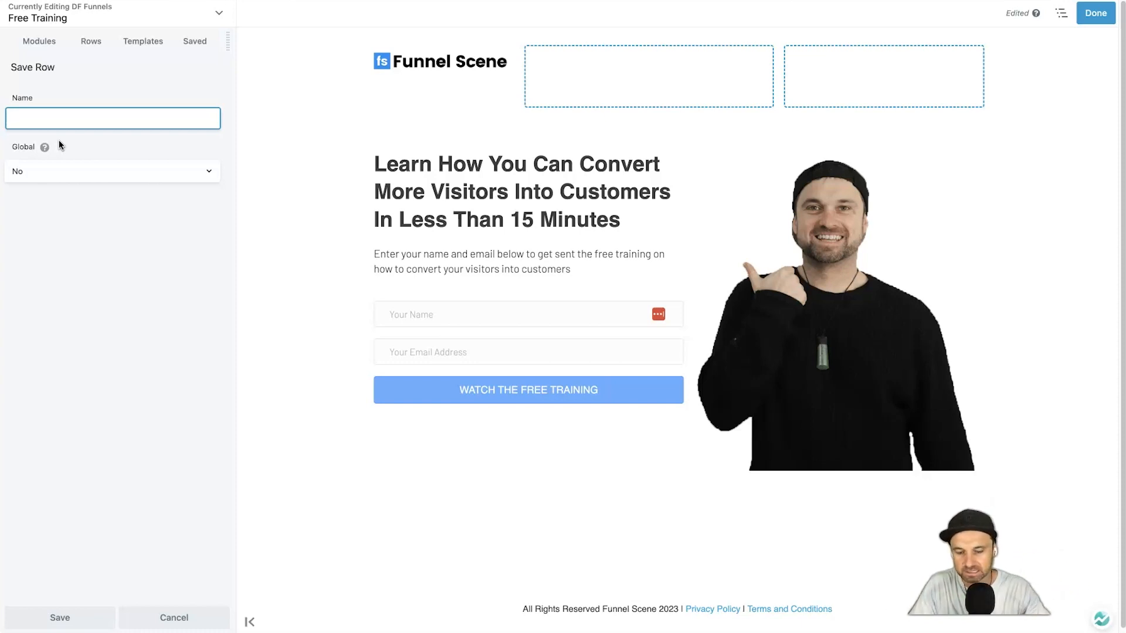
text(Home Page)
key(ctrl+a)
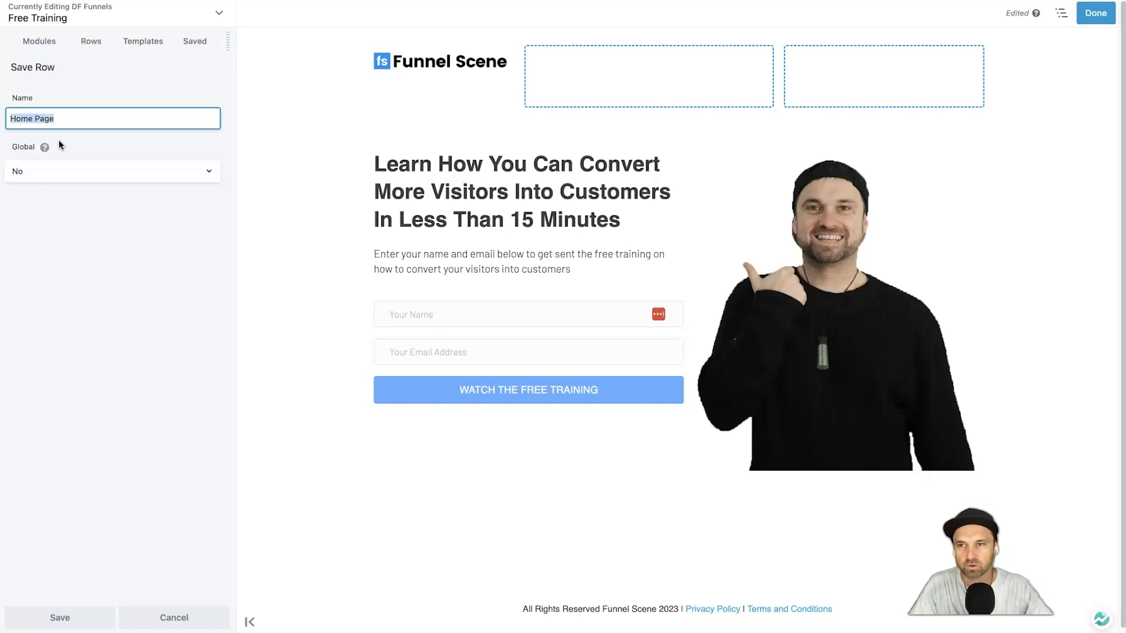
text(Free Training Optin)
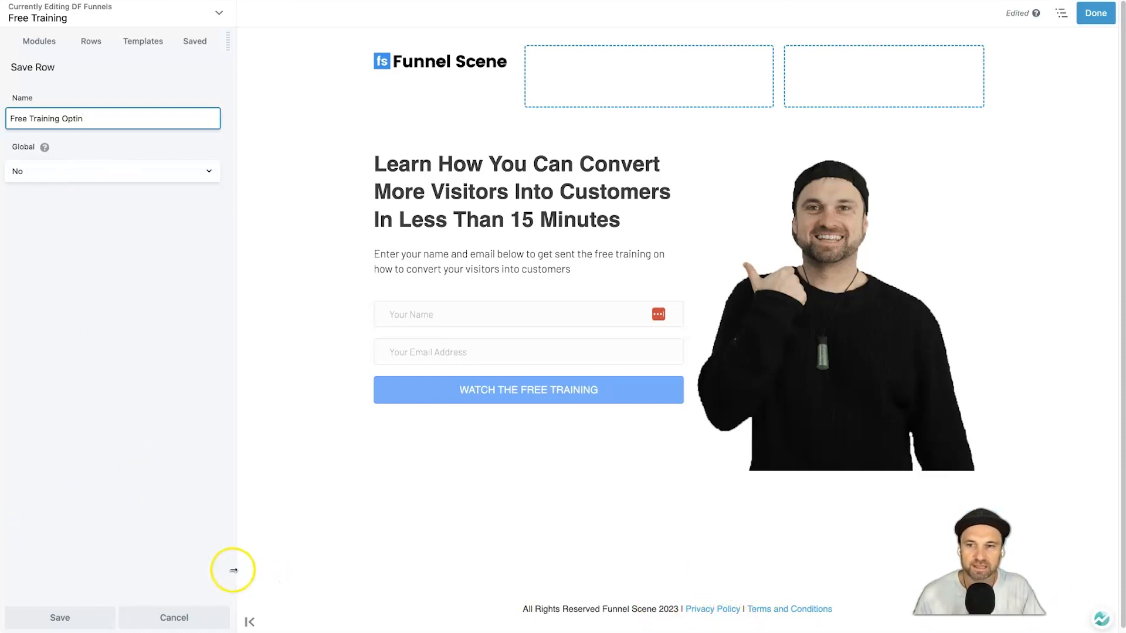
click(50, 619)
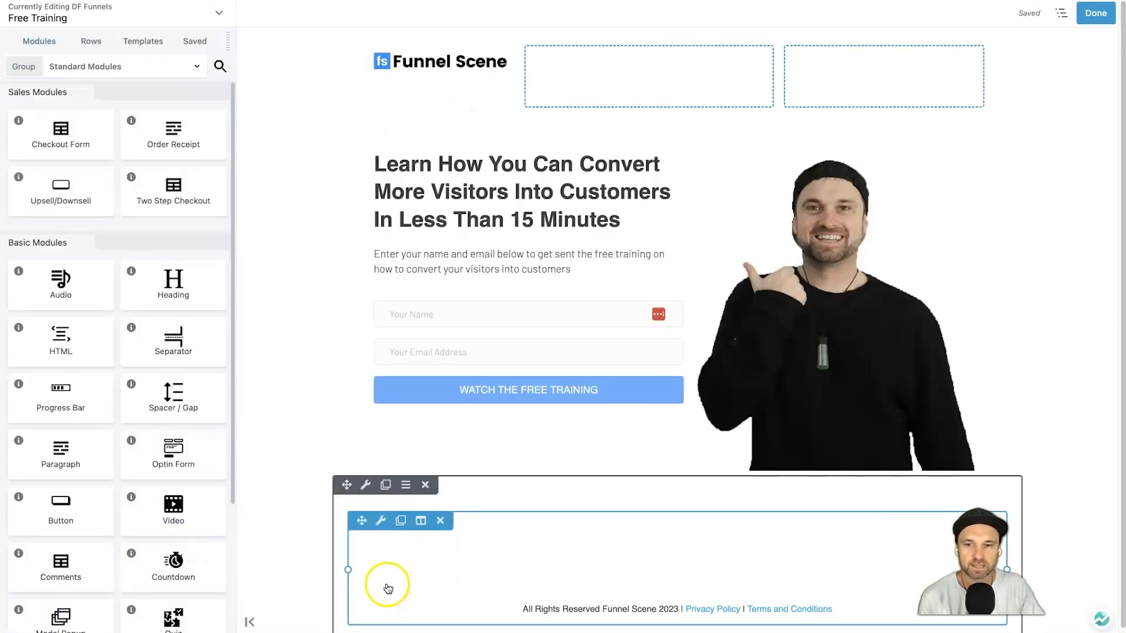
Save the footer HTML module as a reusable module named "Footer Global" with Global set to Yes
click(380, 521)
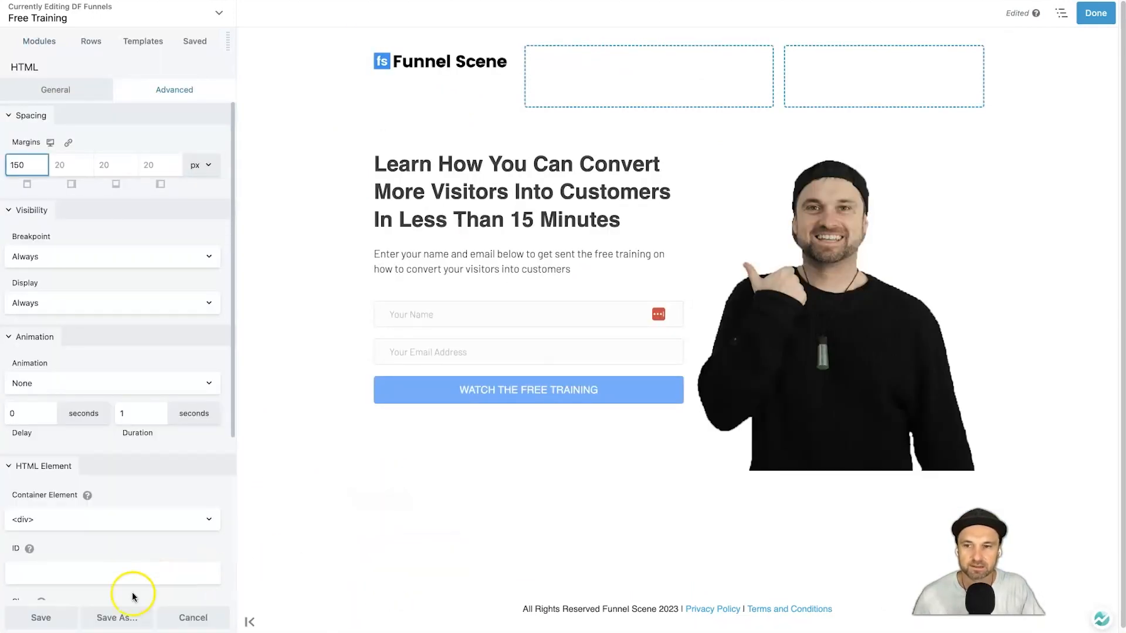
click(64, 617)
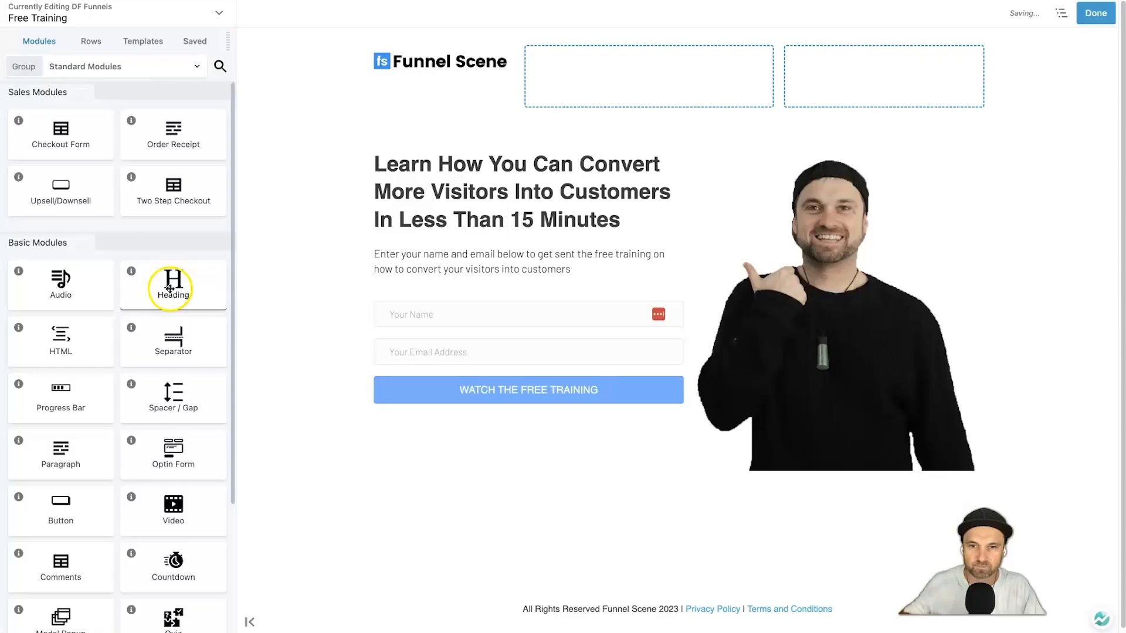
click(108, 107)
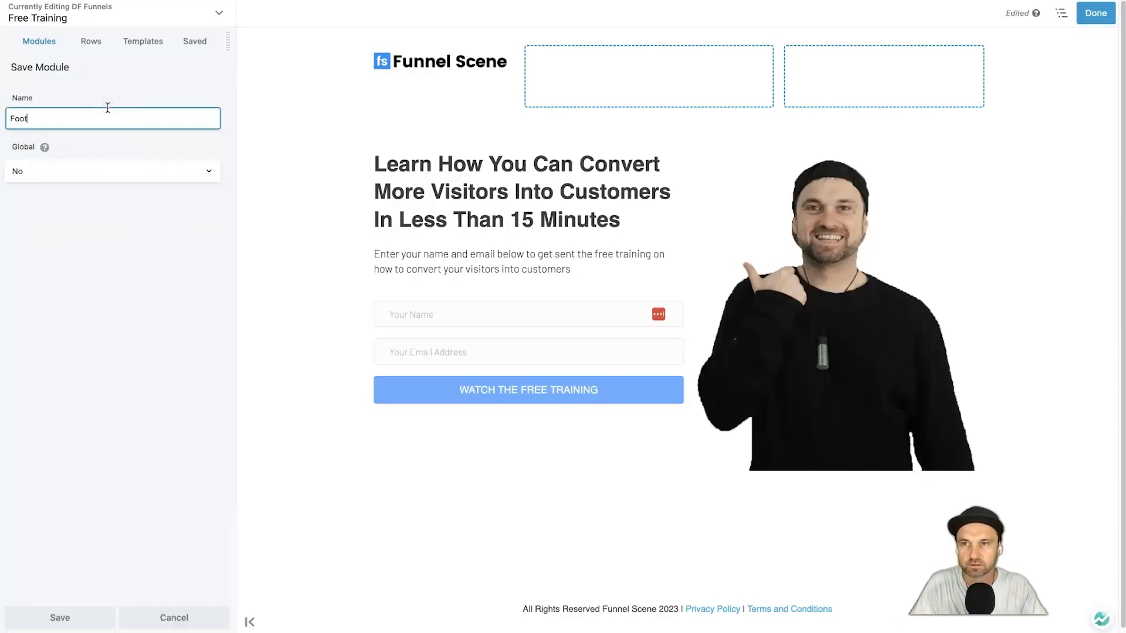
click(82, 176)
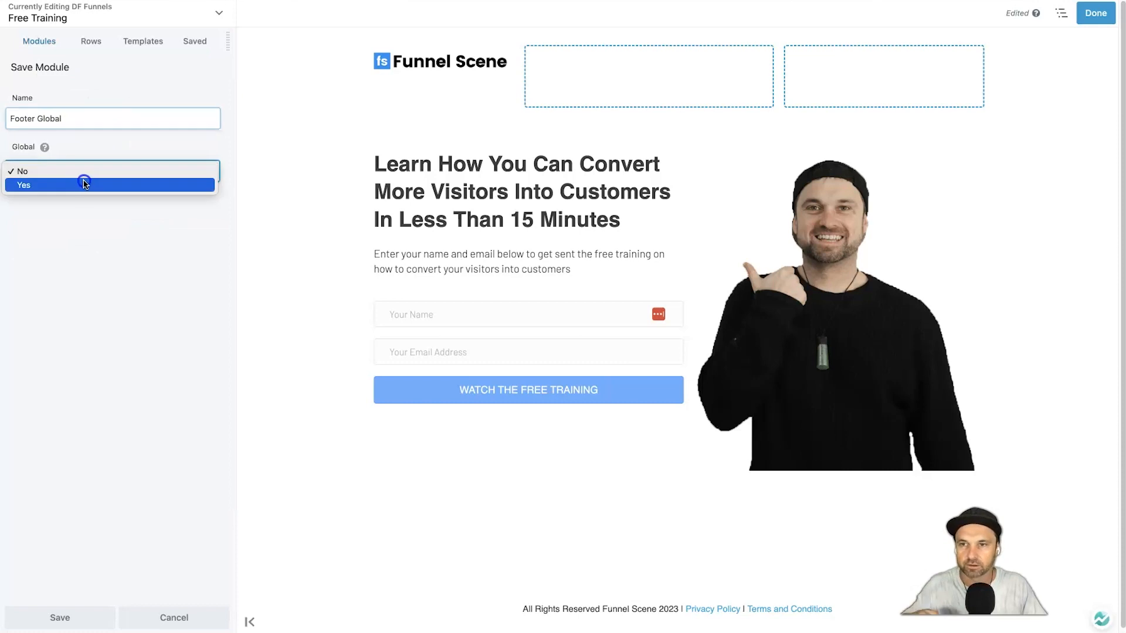
click(70, 176)
click(65, 179)
click(64, 186)
click(56, 617)
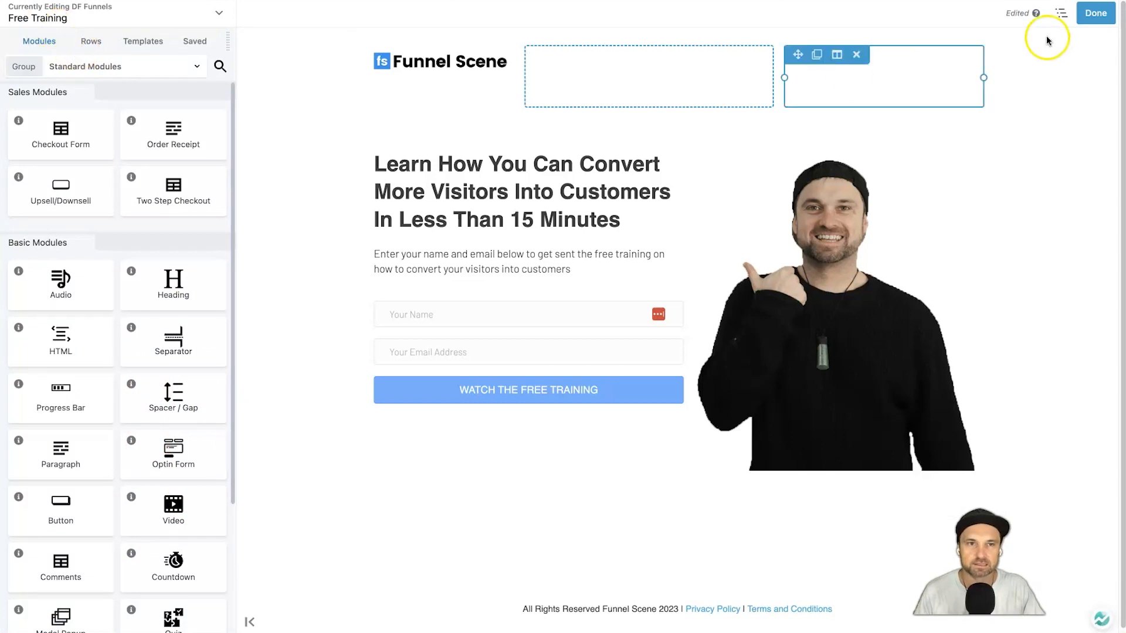
Publish the updated Free Training page and return to the site dashboard
click(1079, 17)
click(1063, 20)
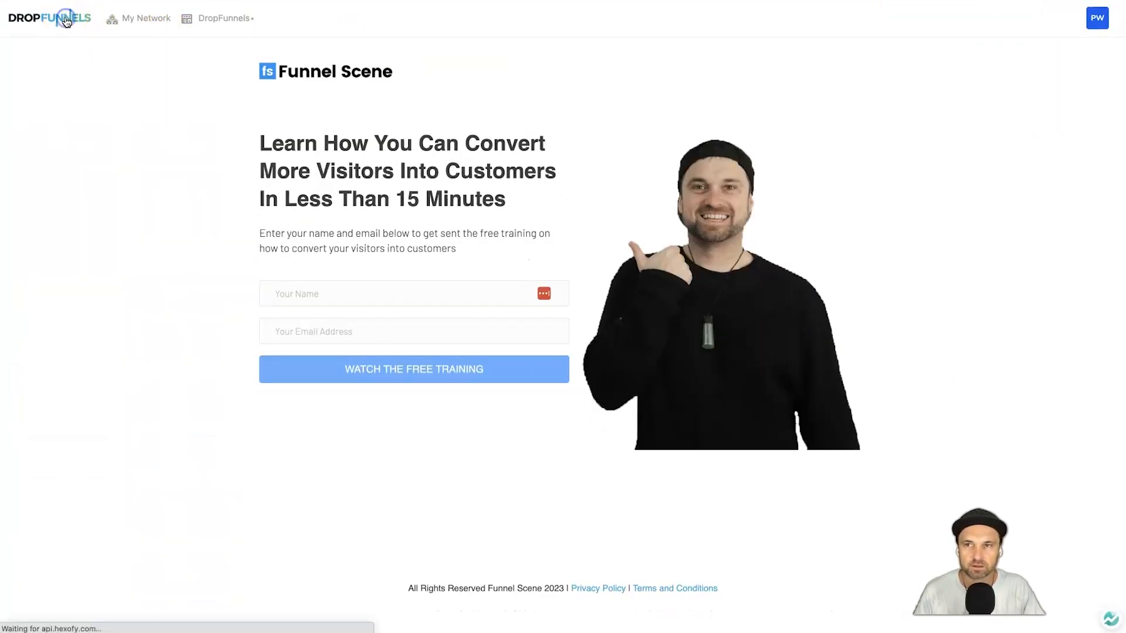
click(44, 22)
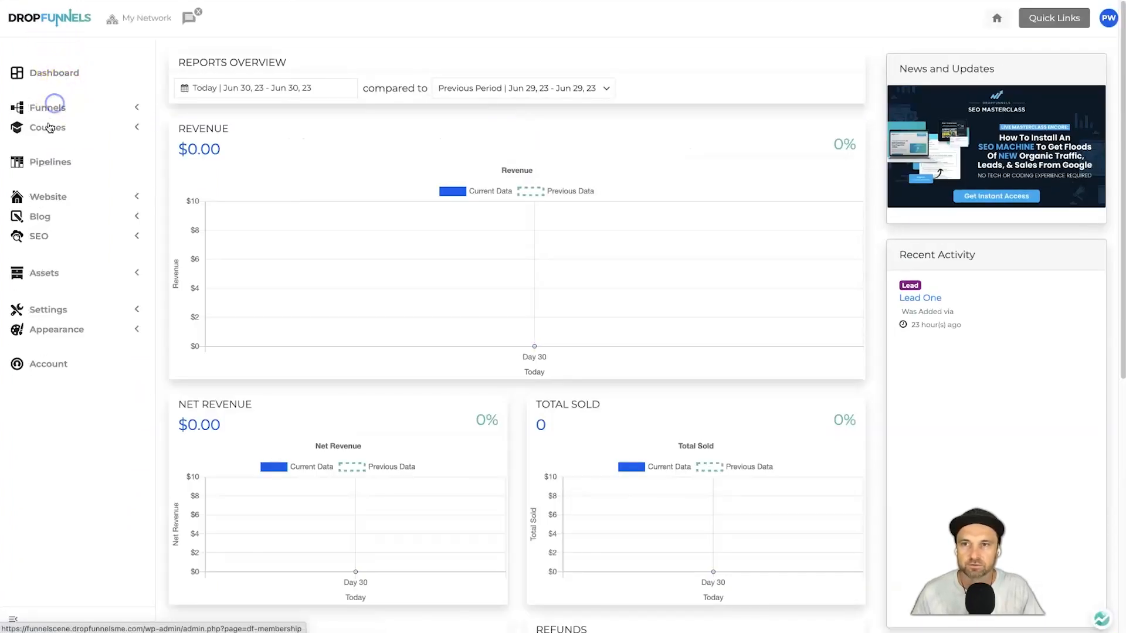
Open the Authority Site funnel for editing and select its Thank you step
click(54, 129)
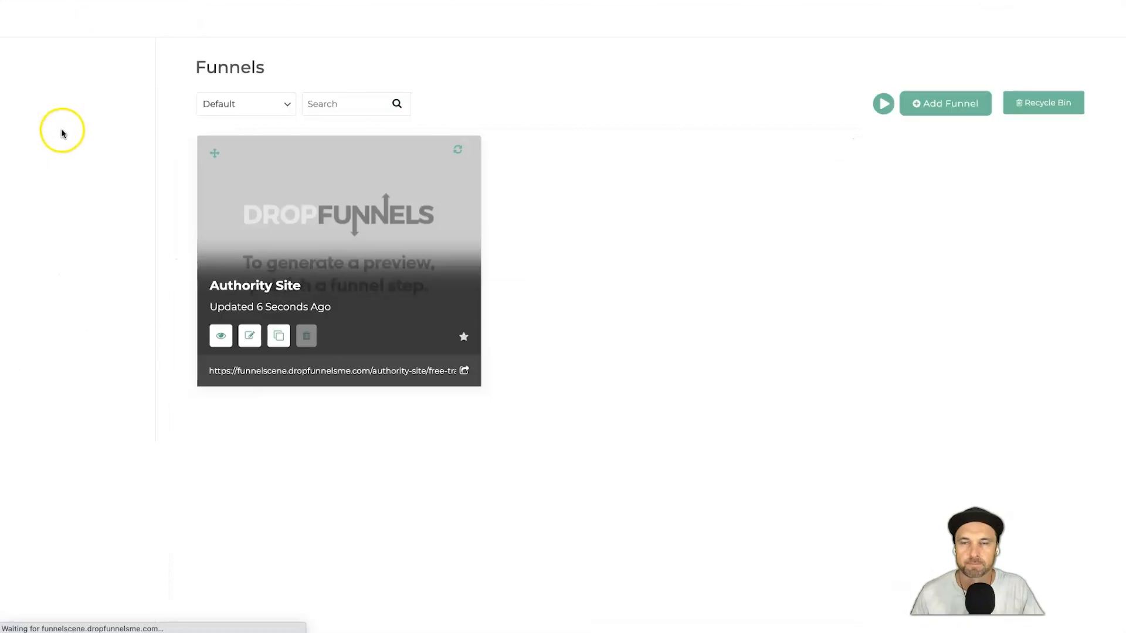
click(250, 336)
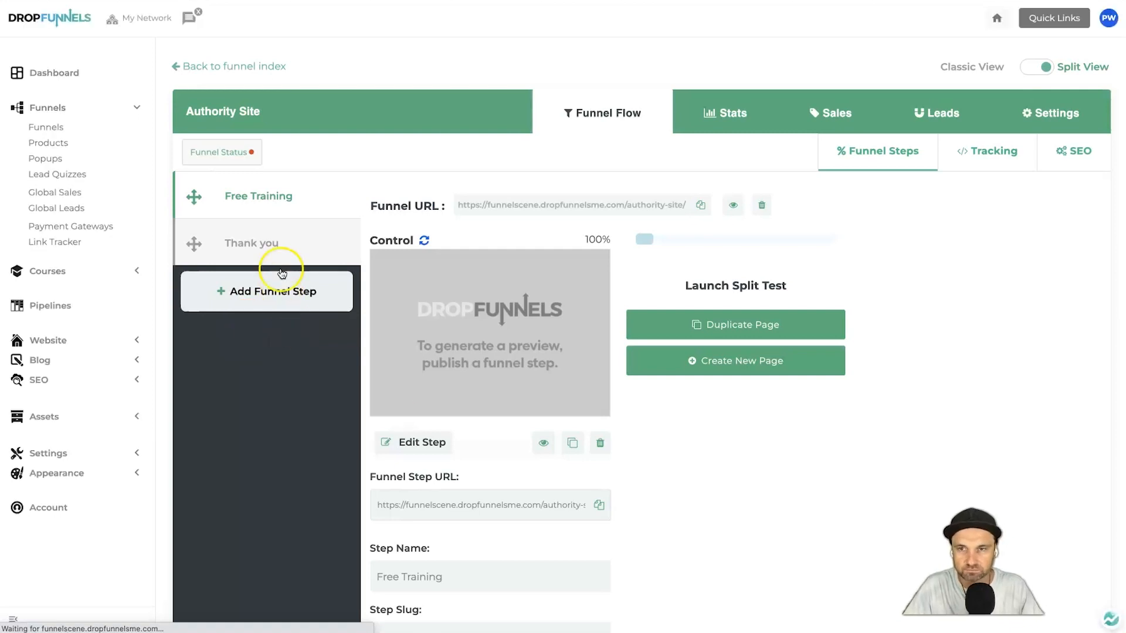
click(282, 246)
Rename the Thank you step to "Success", set its slug to "success", and save the step
scroll(422, 352, down, 2)
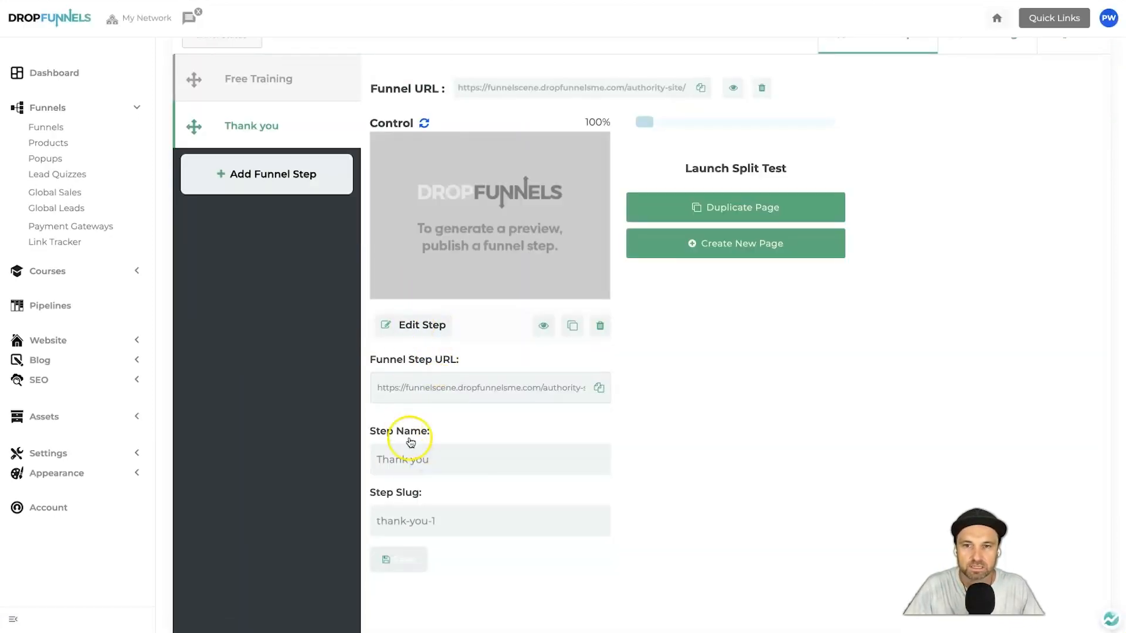
triple_click(405, 460)
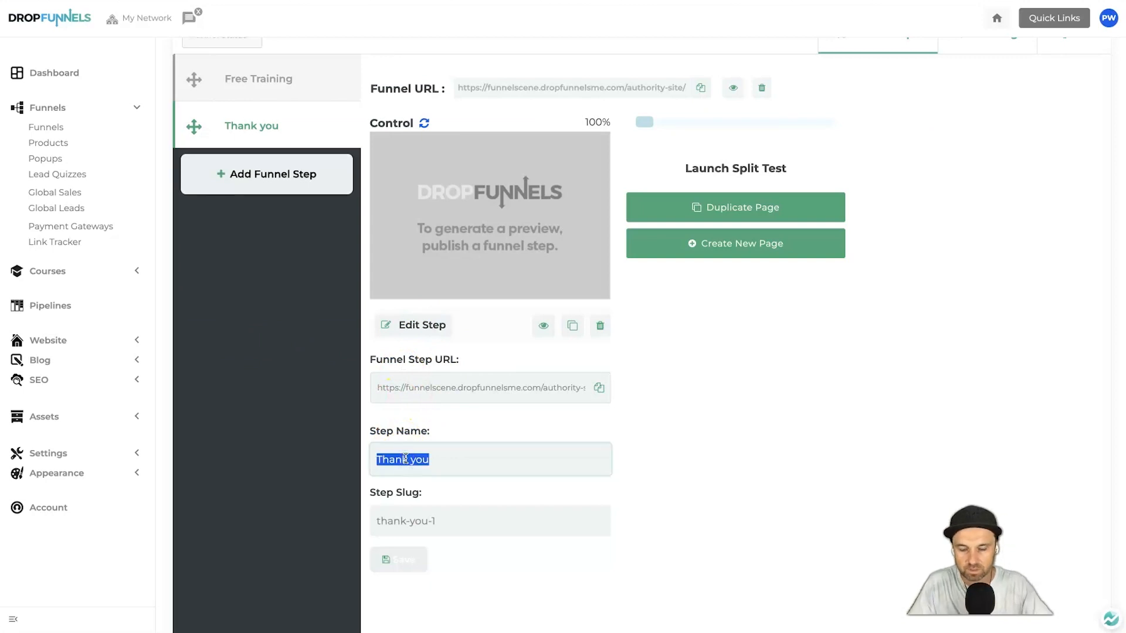
text(Success)
key(Tab)
text(s)
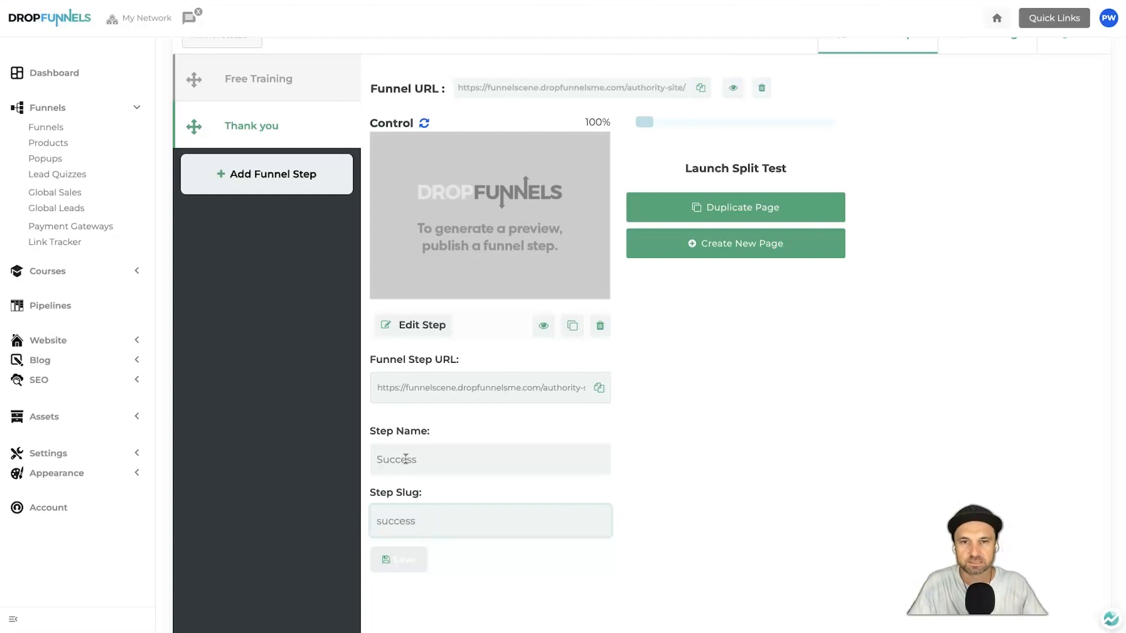
click(390, 573)
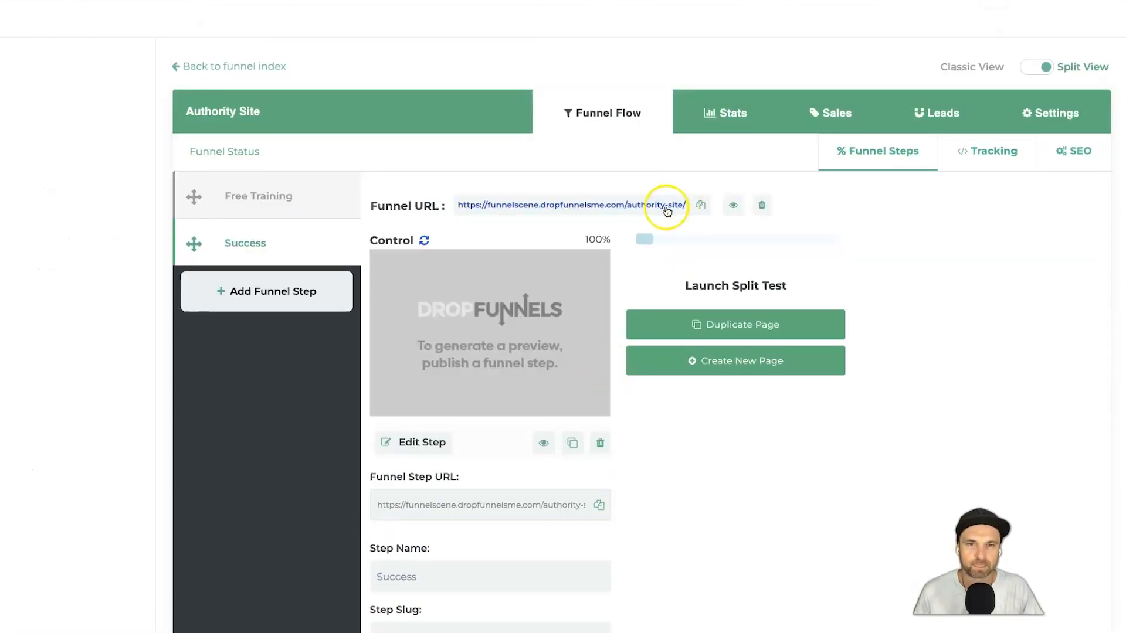
Update the funnel's general settings with the name "Free Training", the slug "get-access", and the Affiliate Badge switched off
scroll(516, 344, down, 1)
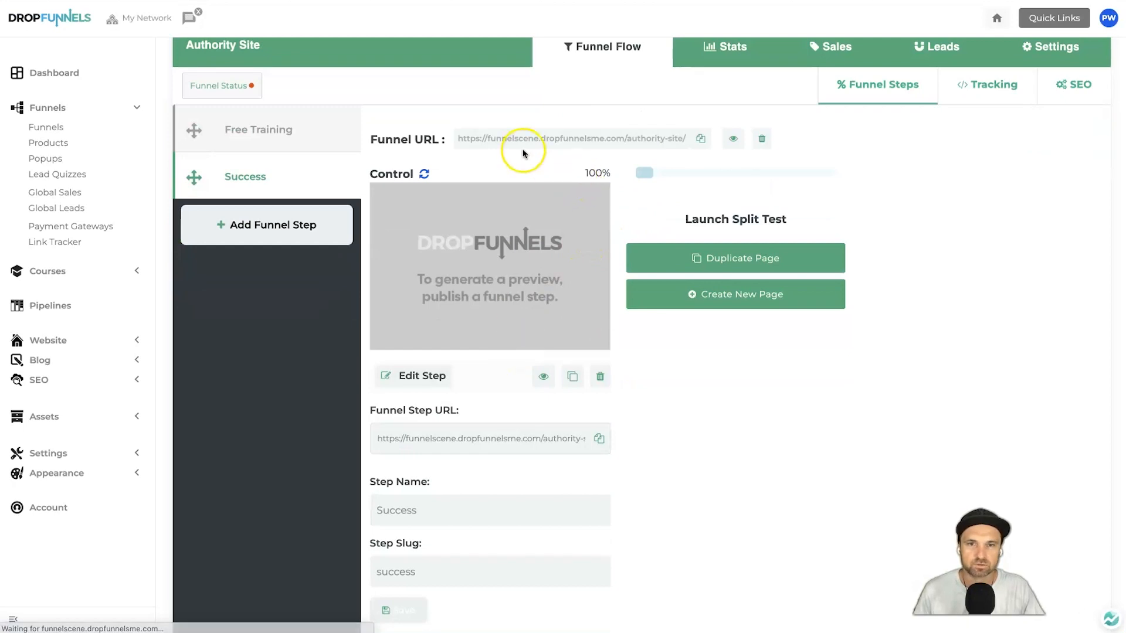
click(1067, 53)
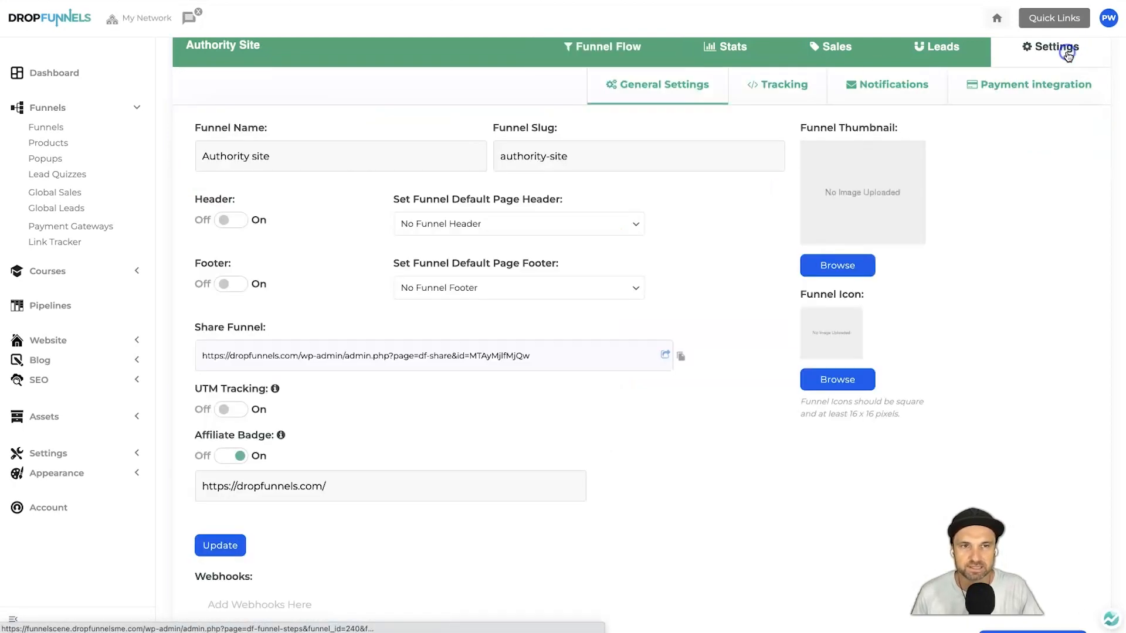
triple_click(250, 153)
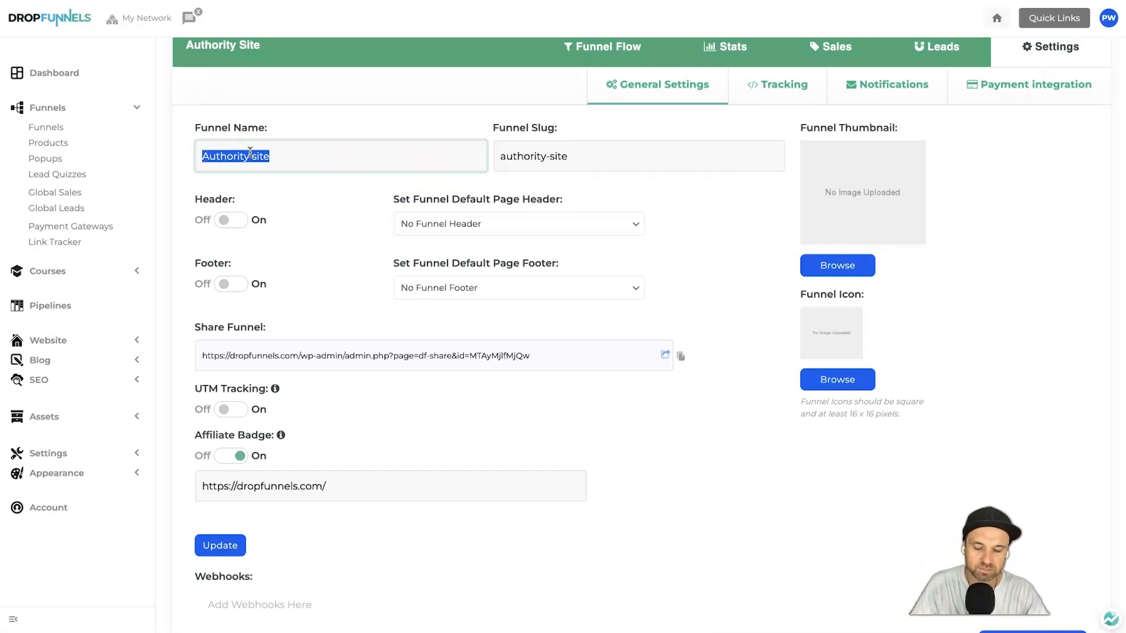
text(Free Training)
key(Tab)
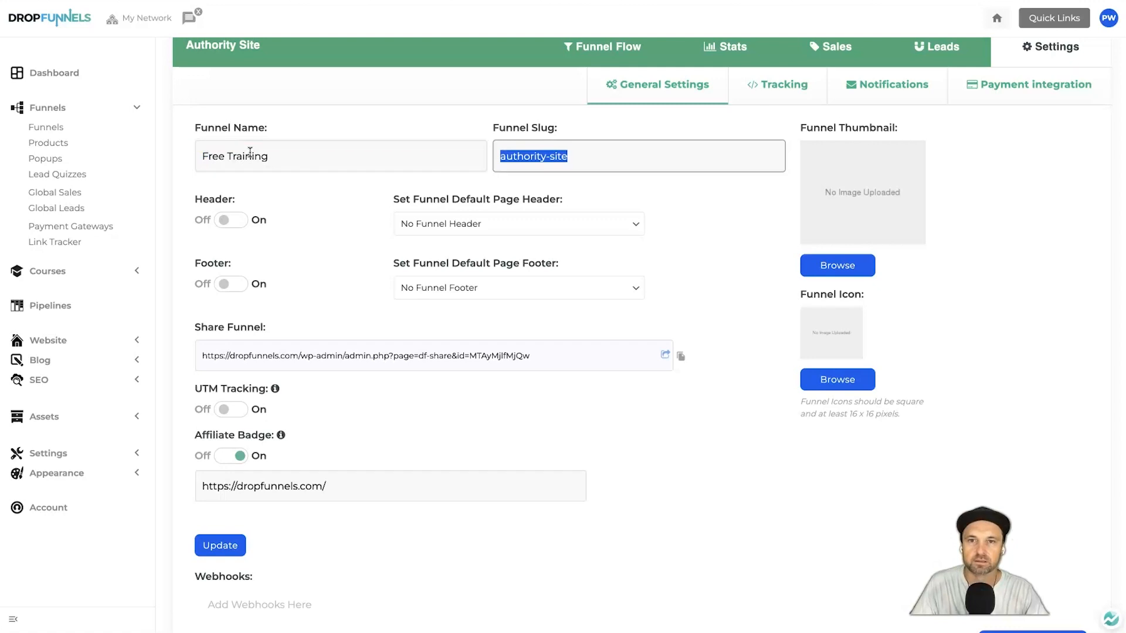
text(su)
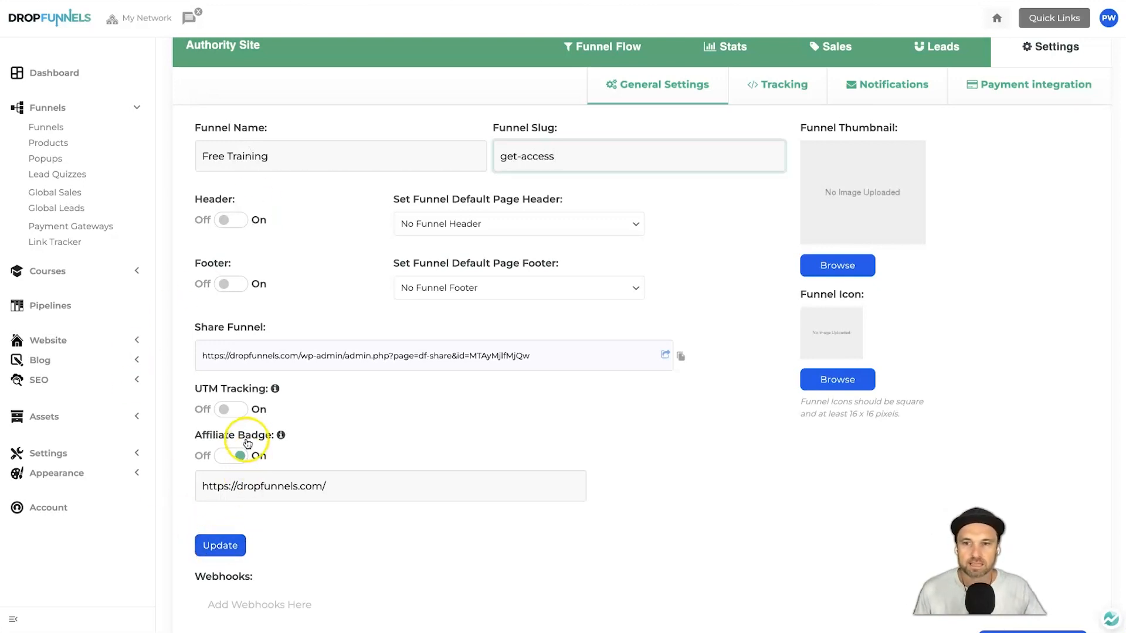
click(233, 456)
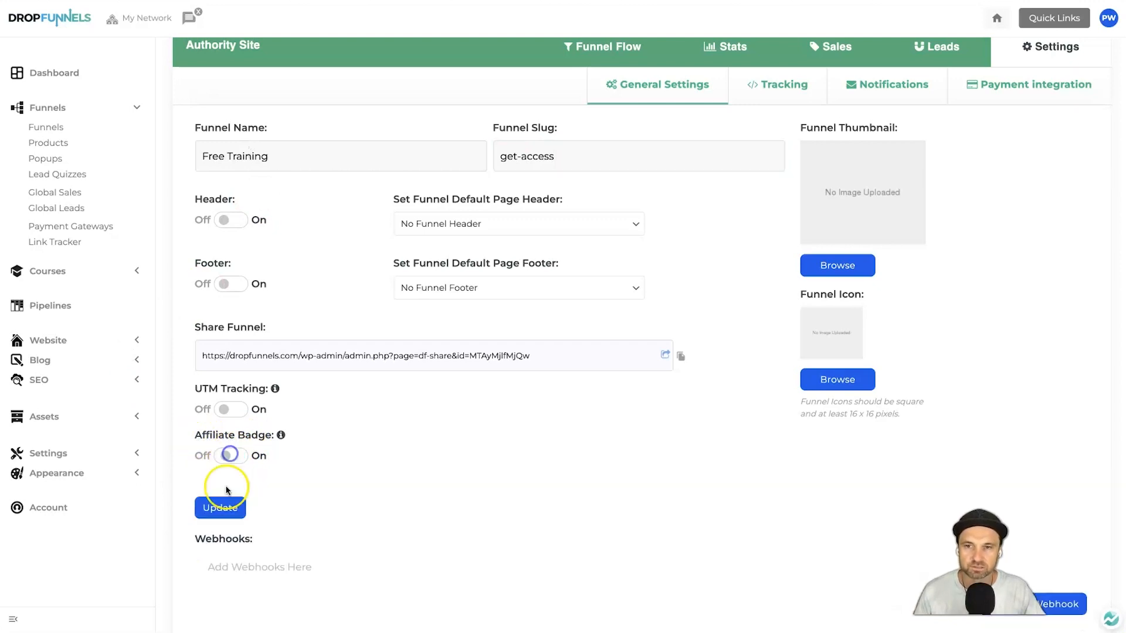
click(229, 514)
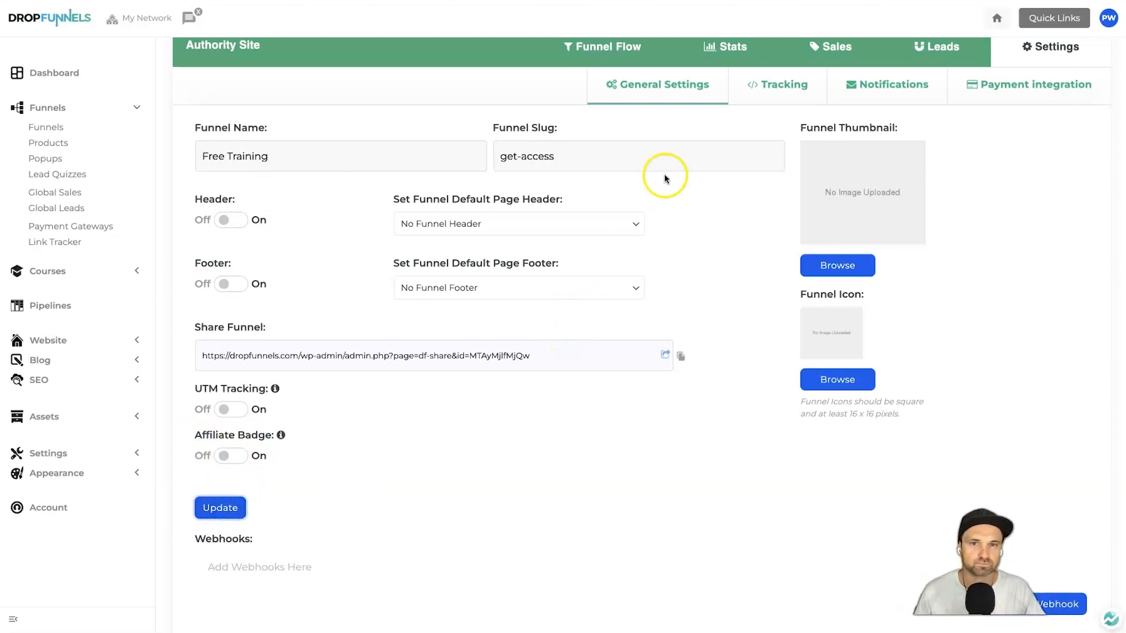
Return to the funnel flow and load the Success step in the page editor
click(604, 111)
click(239, 241)
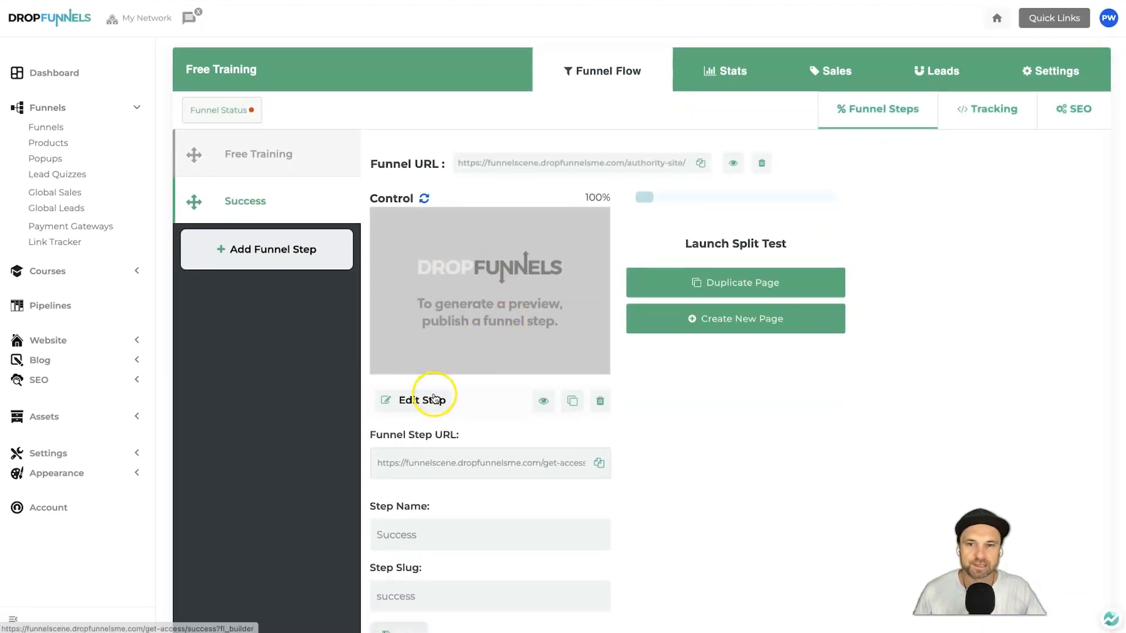
click(434, 398)
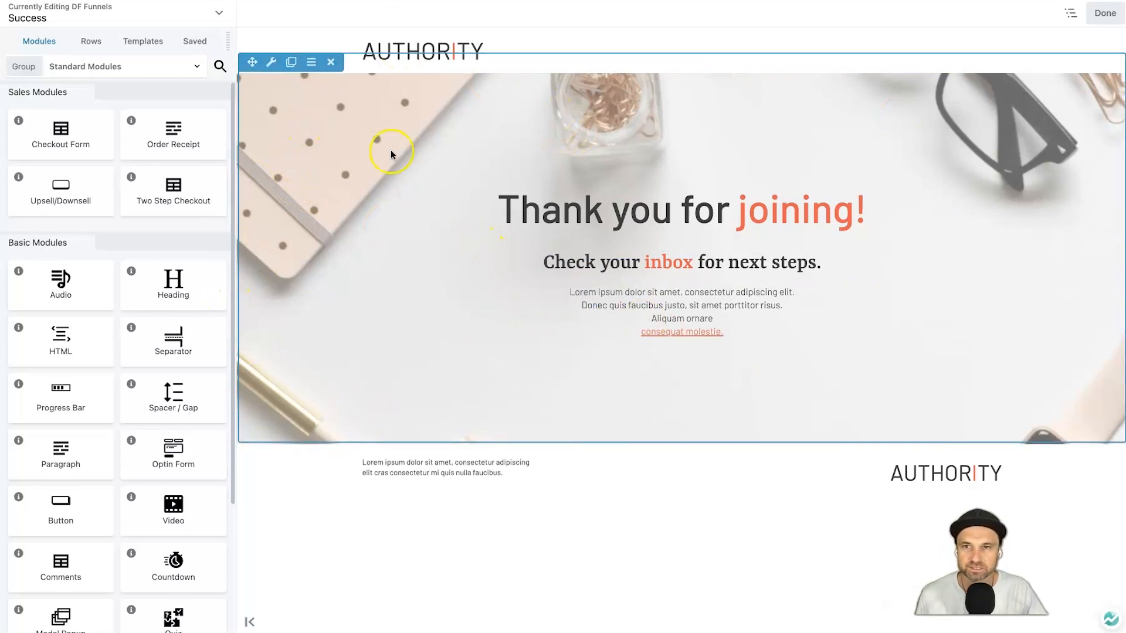
Delete the thank-you row, the Authority logo header, and the footer row to empty the Success page
click(333, 65)
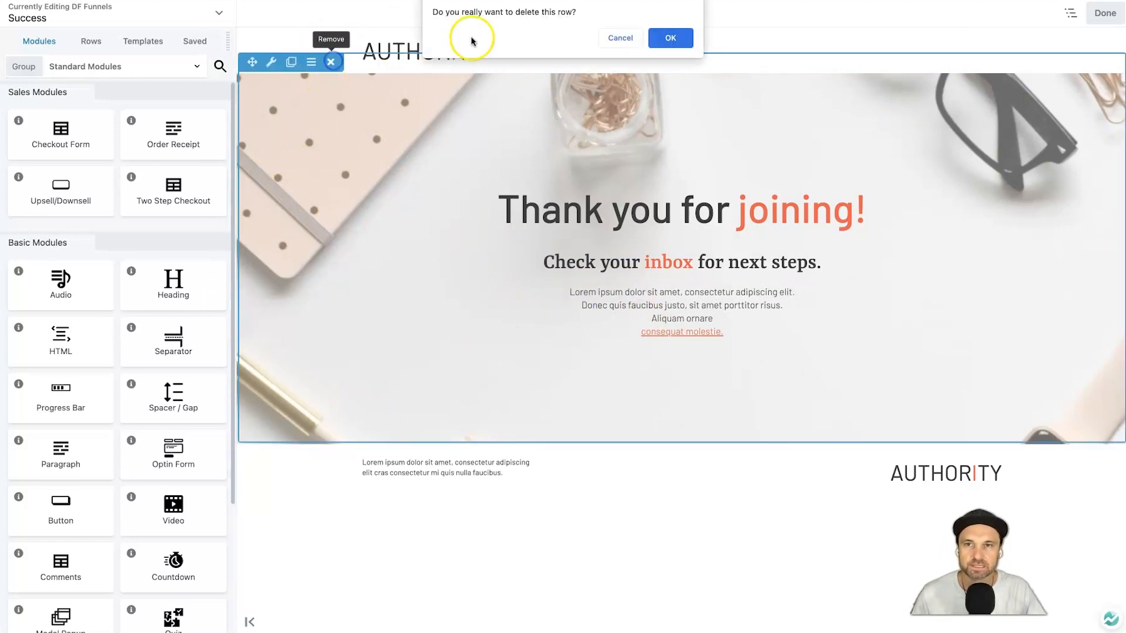
click(670, 35)
click(450, 42)
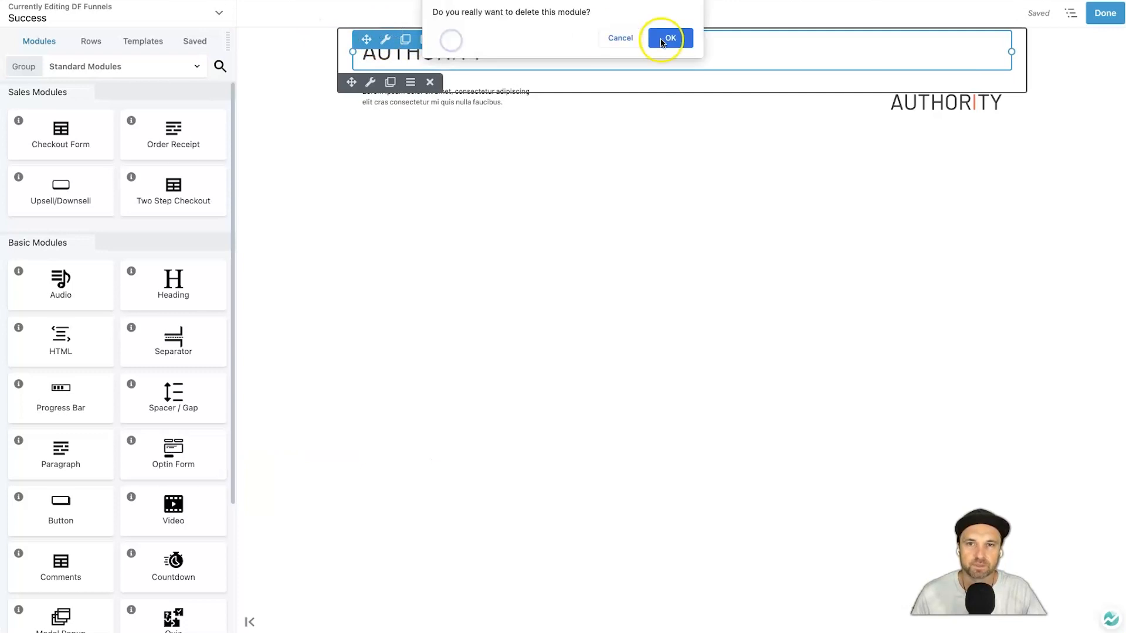
click(667, 35)
click(428, 42)
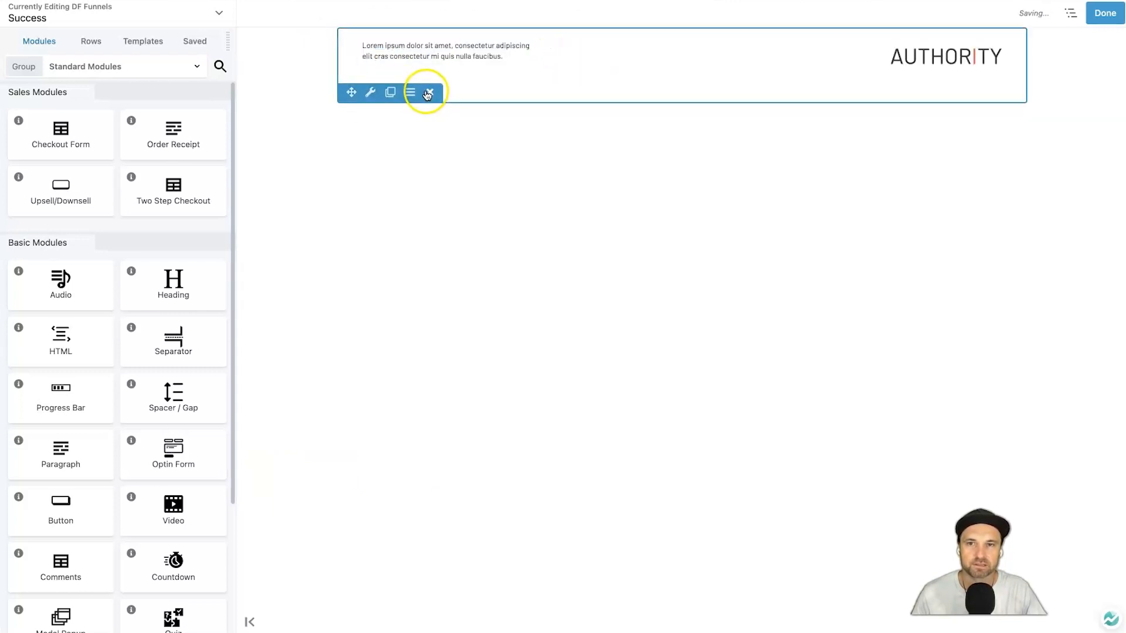
click(429, 92)
click(672, 37)
Insert the saved rows Free Training Optin and My Footer, and place the Footer Global module in the empty footer row
click(195, 42)
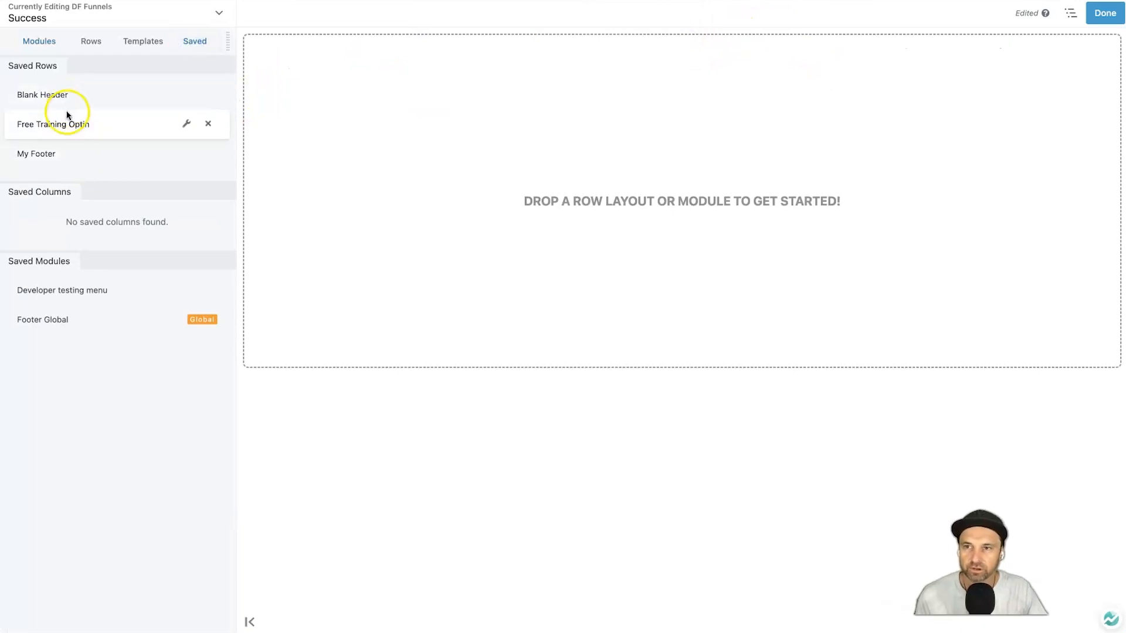
drag(75, 123, 688, 157)
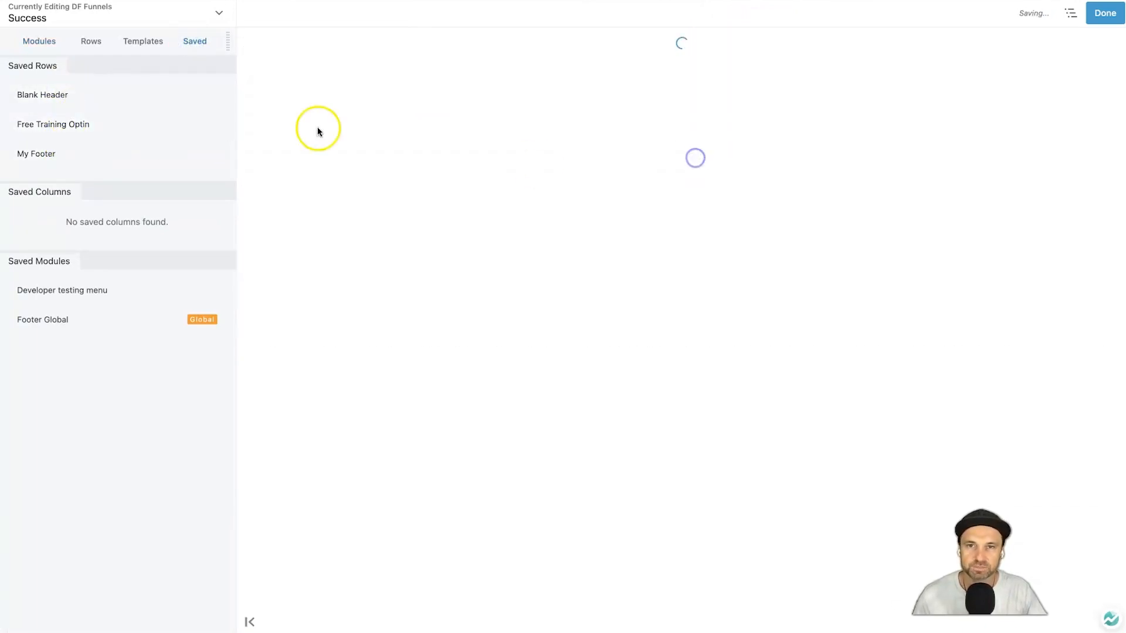
drag(77, 155, 514, 577)
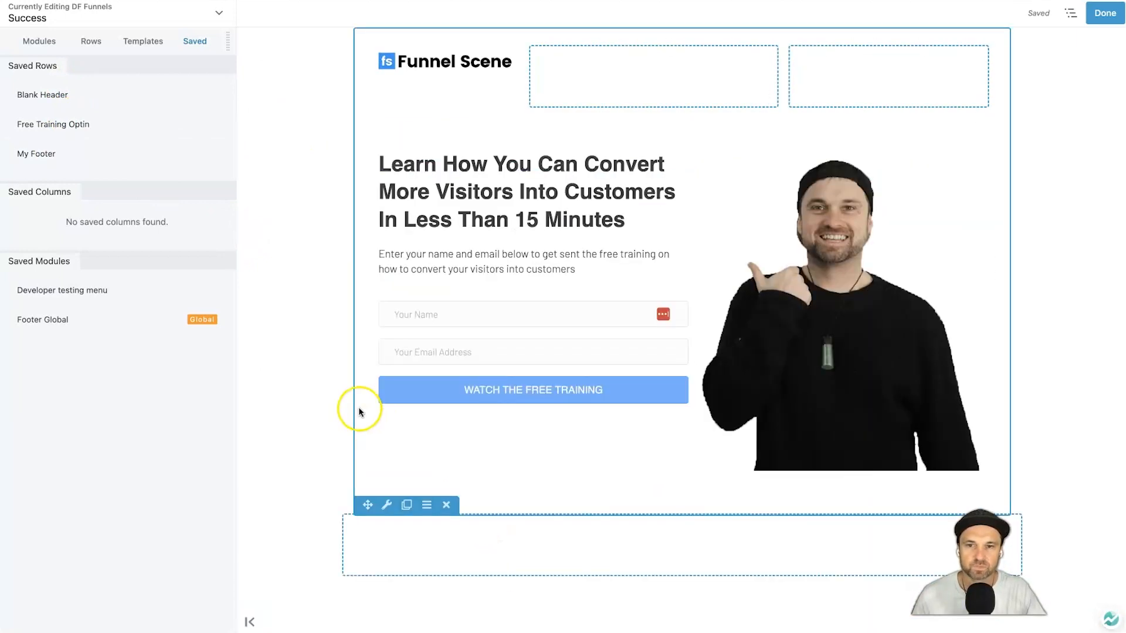
click(416, 522)
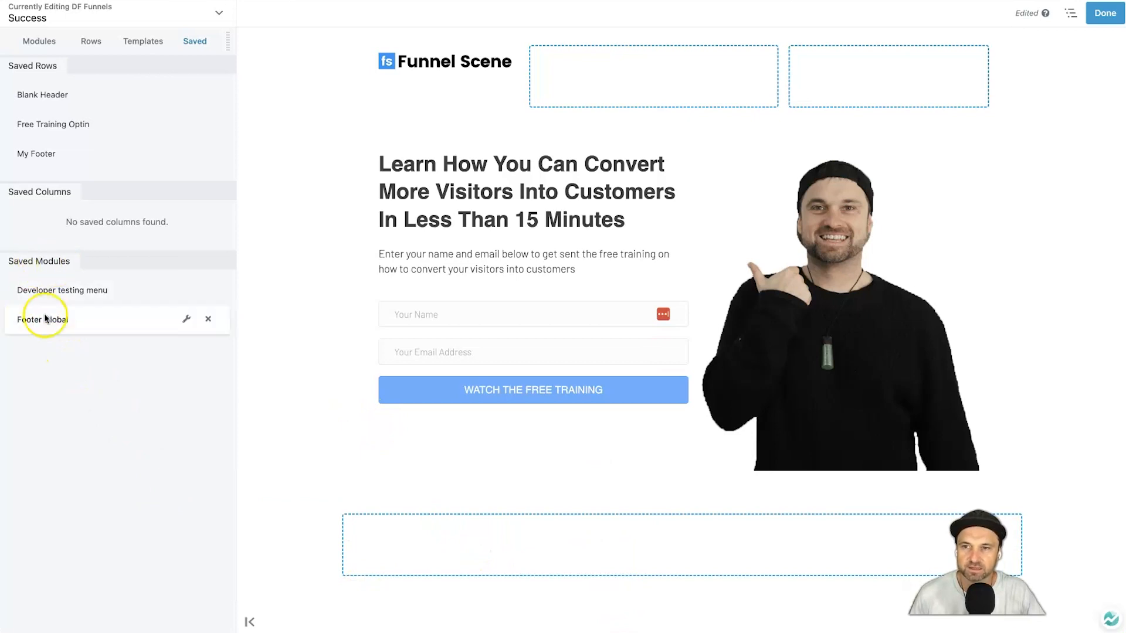
drag(57, 319, 524, 555)
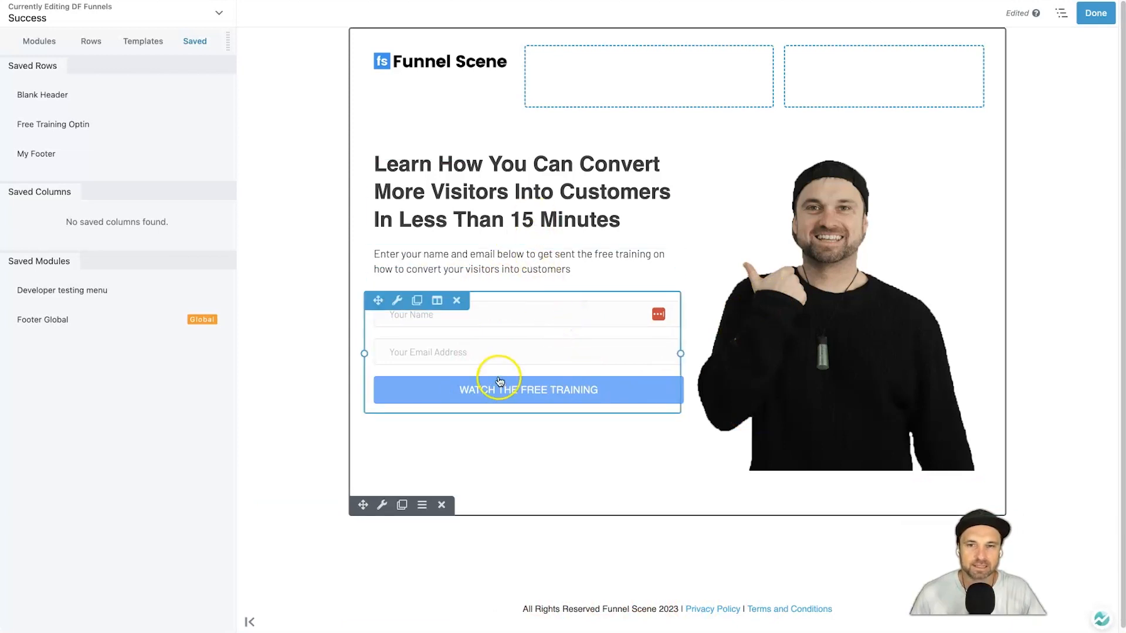
Delete the optin form and change the headline to "Success! We've sent the free training to your email inbox."
click(457, 300)
click(669, 38)
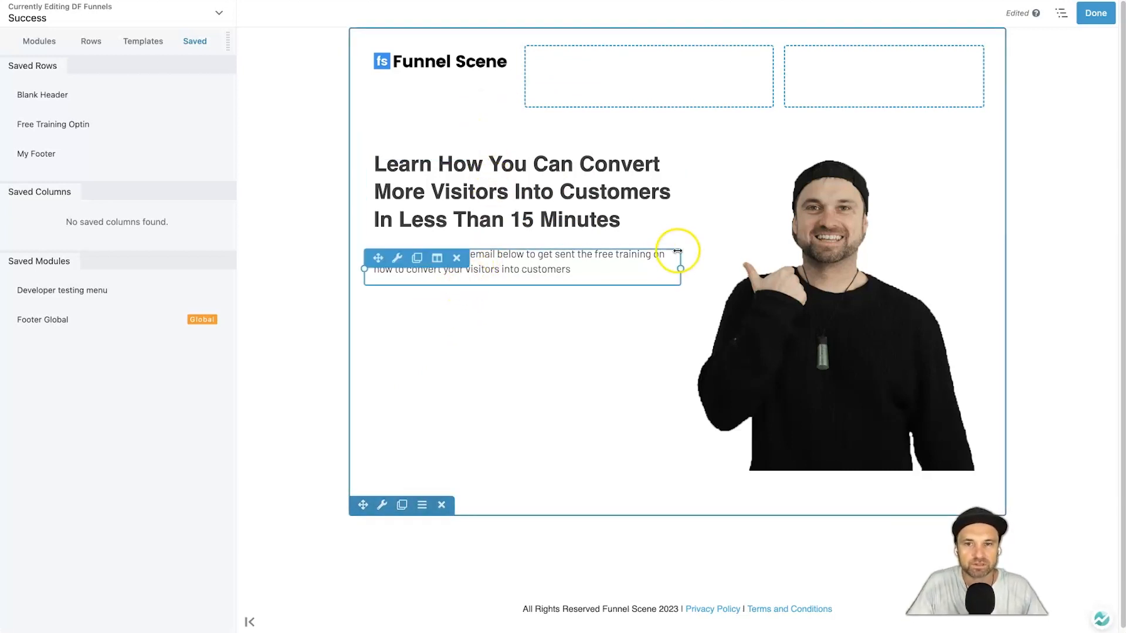
click(558, 199)
triple_click(559, 200)
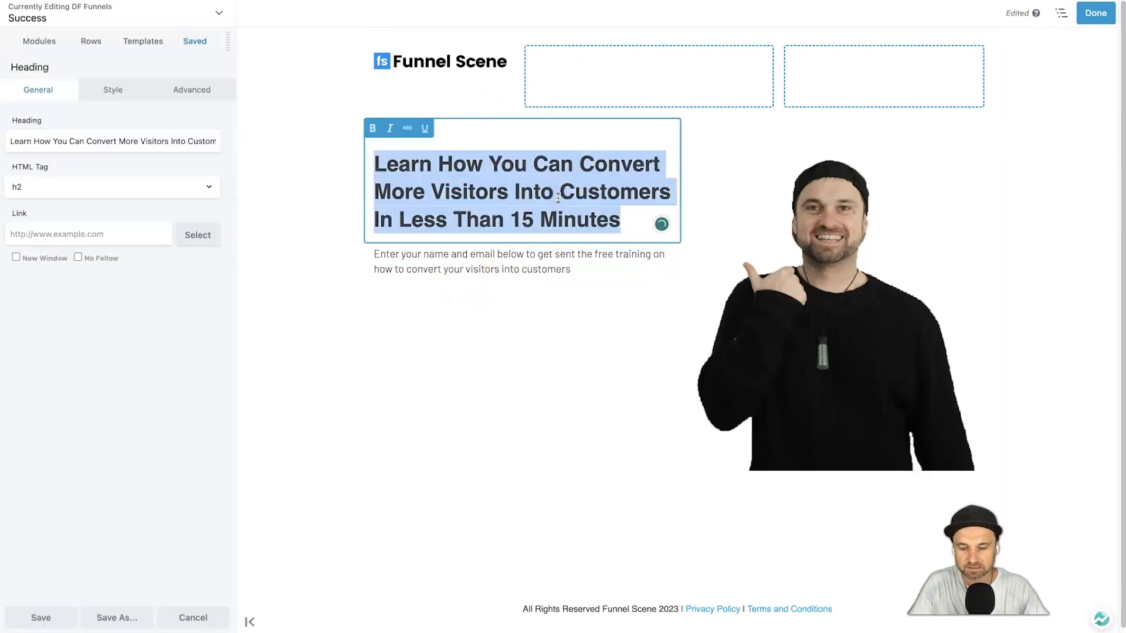
text(Success! We've sent the free training to your email inbox)
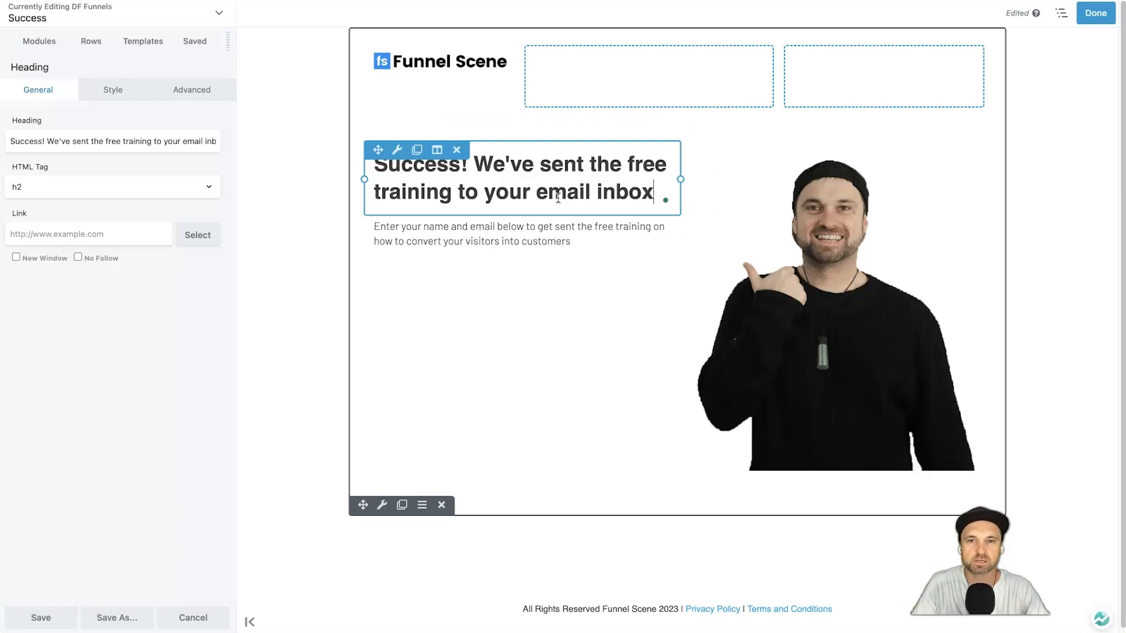
click(543, 198)
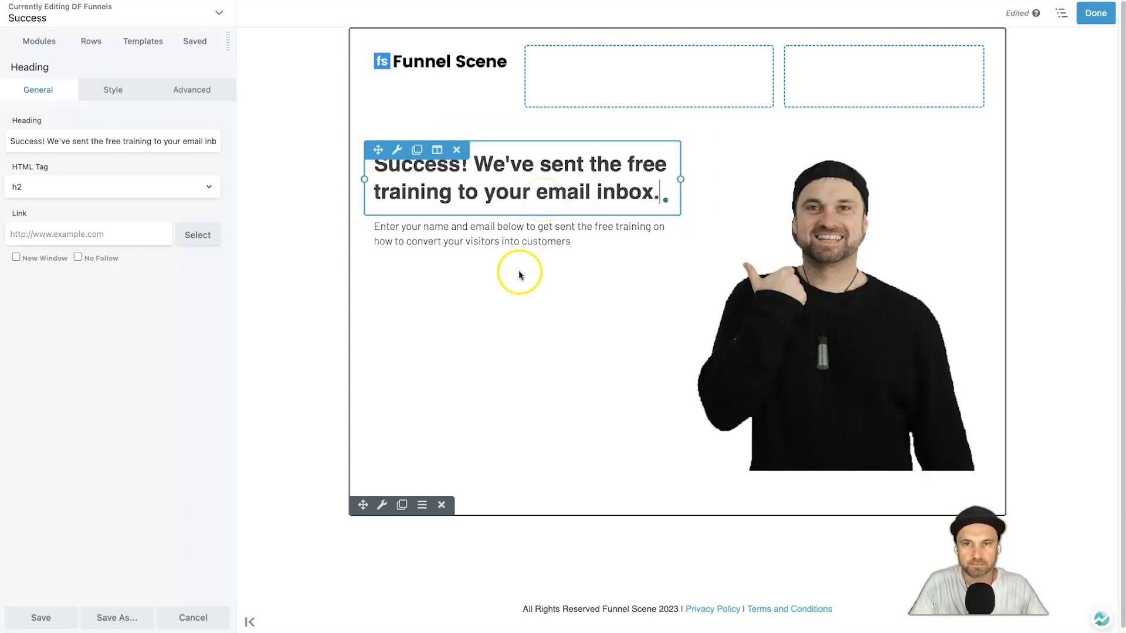
Replace the subheading with "If the email doesn't arrive in the next 2 minutes, check your junk folder. Sometimes emails get sent to the wrong places."
click(536, 247)
click(540, 241)
triple_click(540, 241)
text(If)
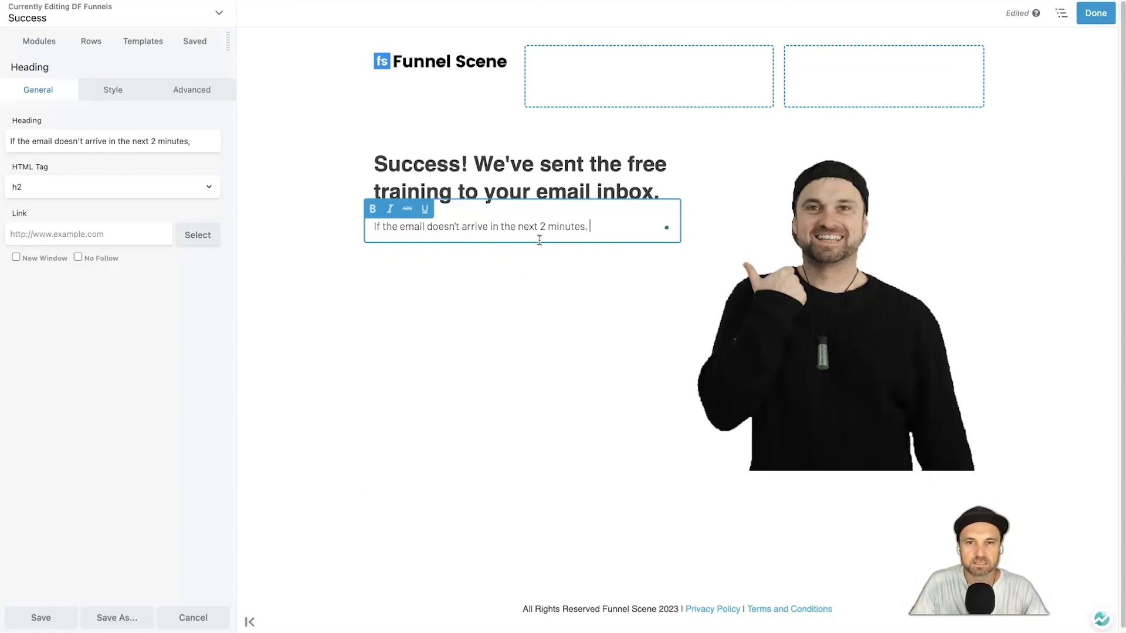
text(older. Sometimes emails get sent to the wrong places.)
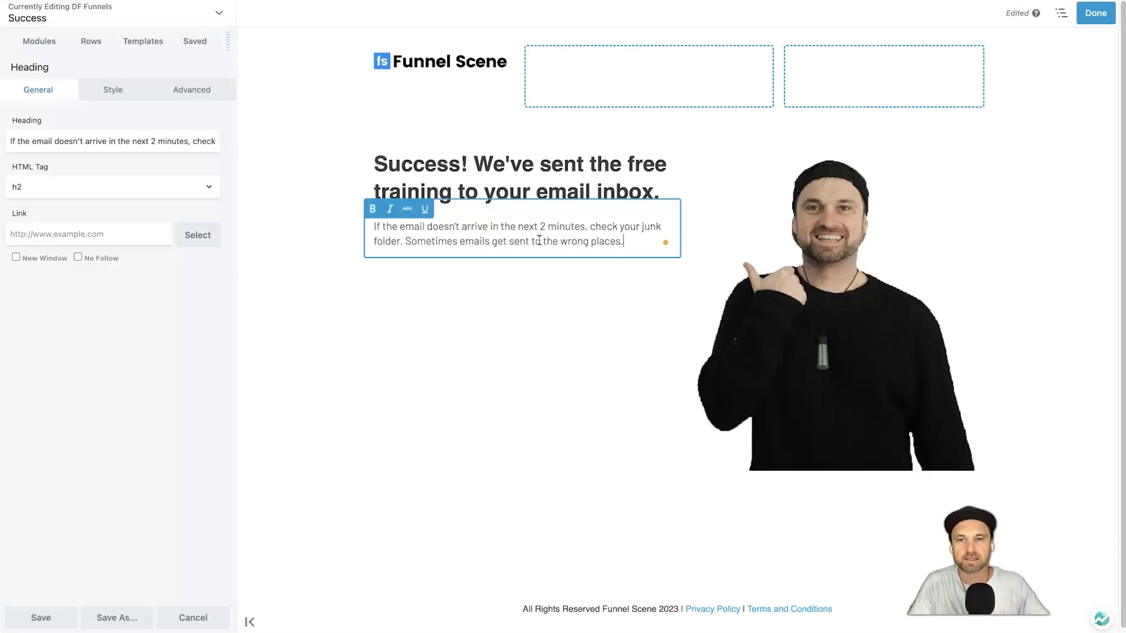
Set the success headline's top margin to 150 px and publish the page
click(540, 193)
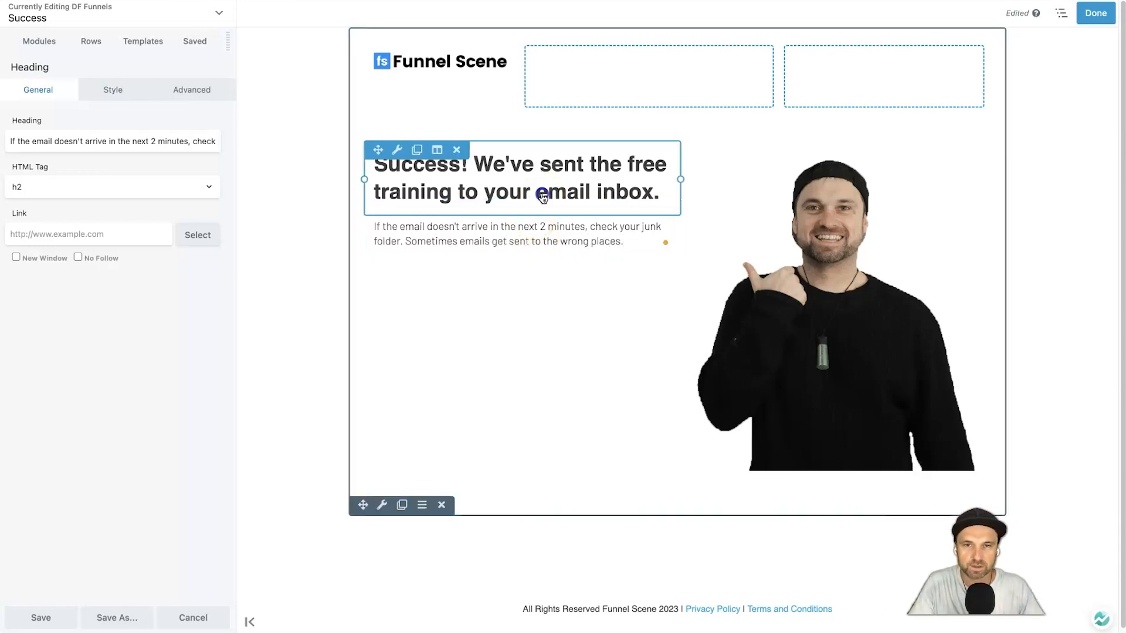
click(185, 89)
click(28, 165)
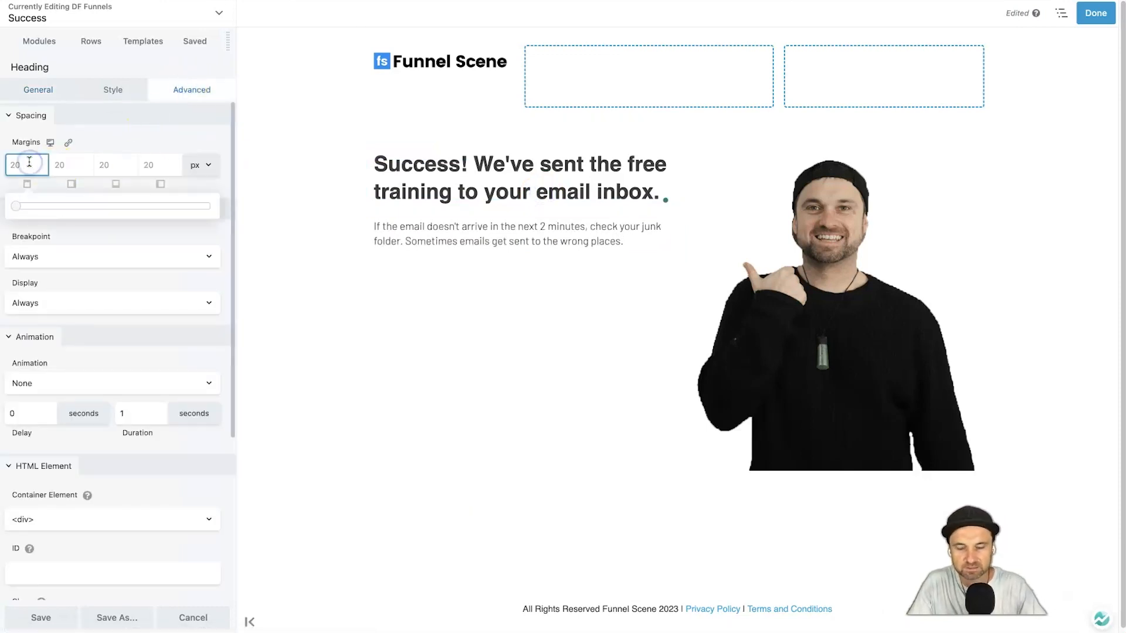
text(100)
key(BackSpace)
text(200)
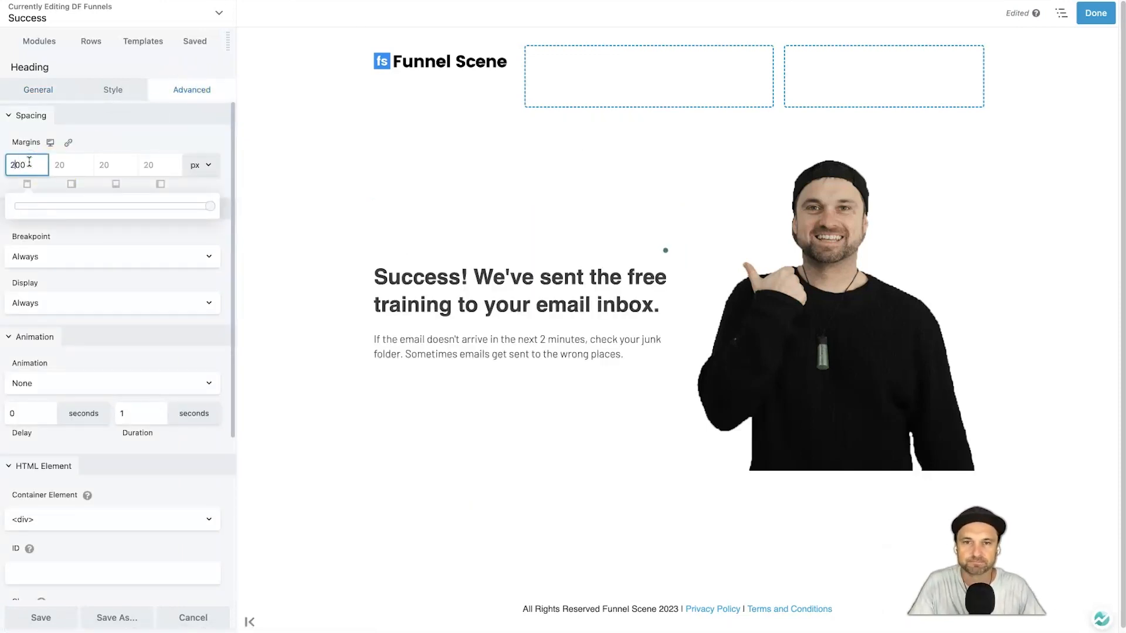
text(150)
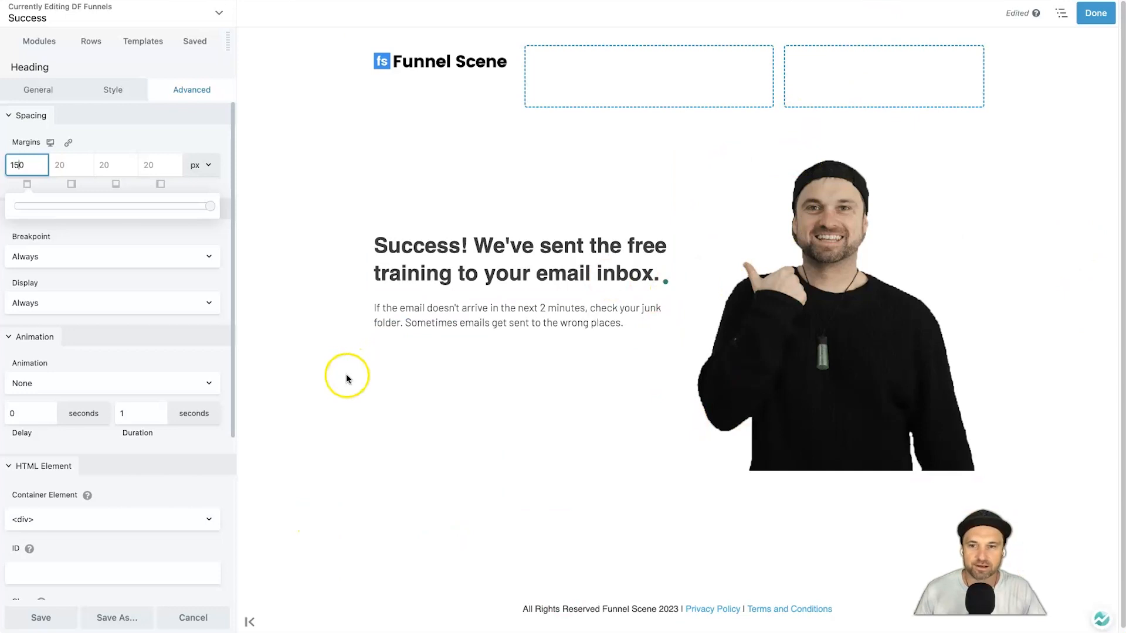
click(1086, 26)
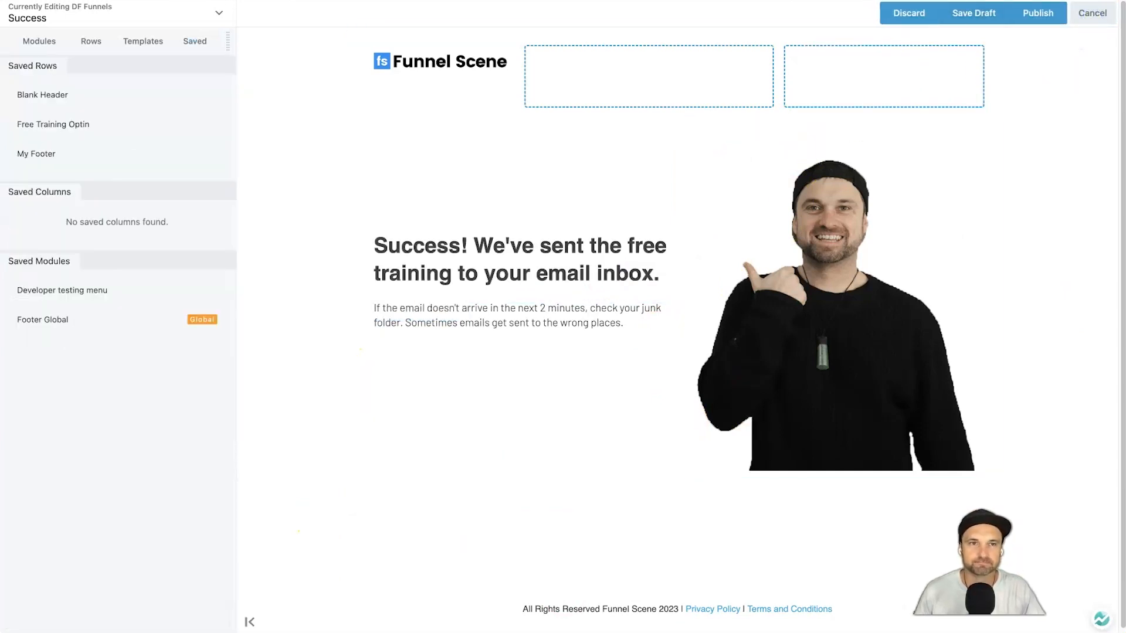
click(1041, 13)
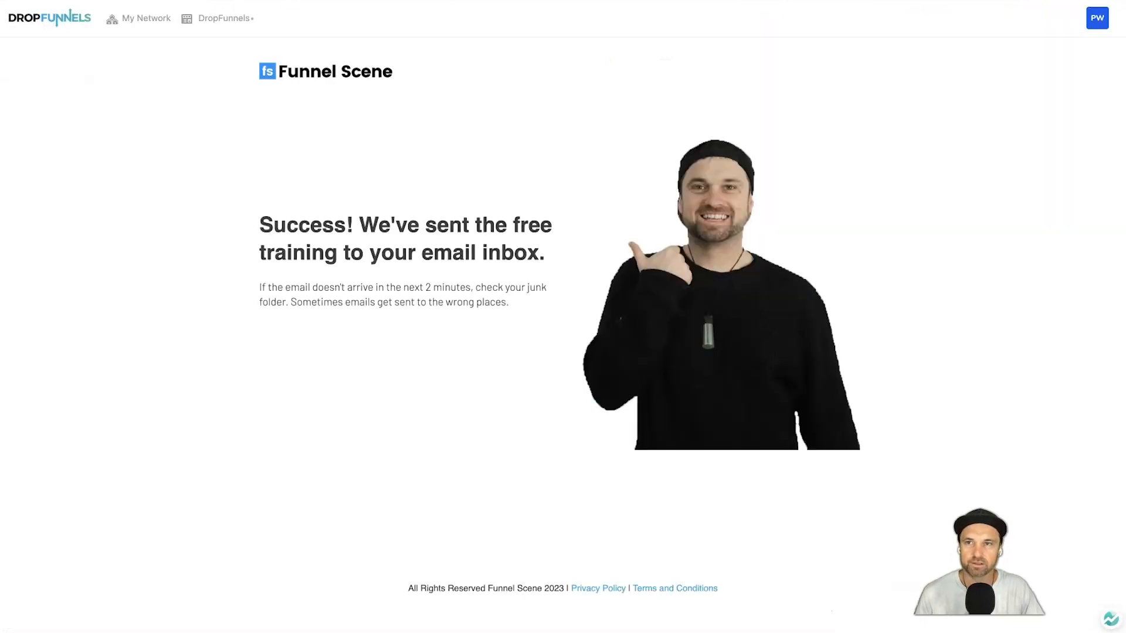
Load the live optin page and submit its form with a test first name and e-mail address to reach the success page
key(super+l)
key(Return)
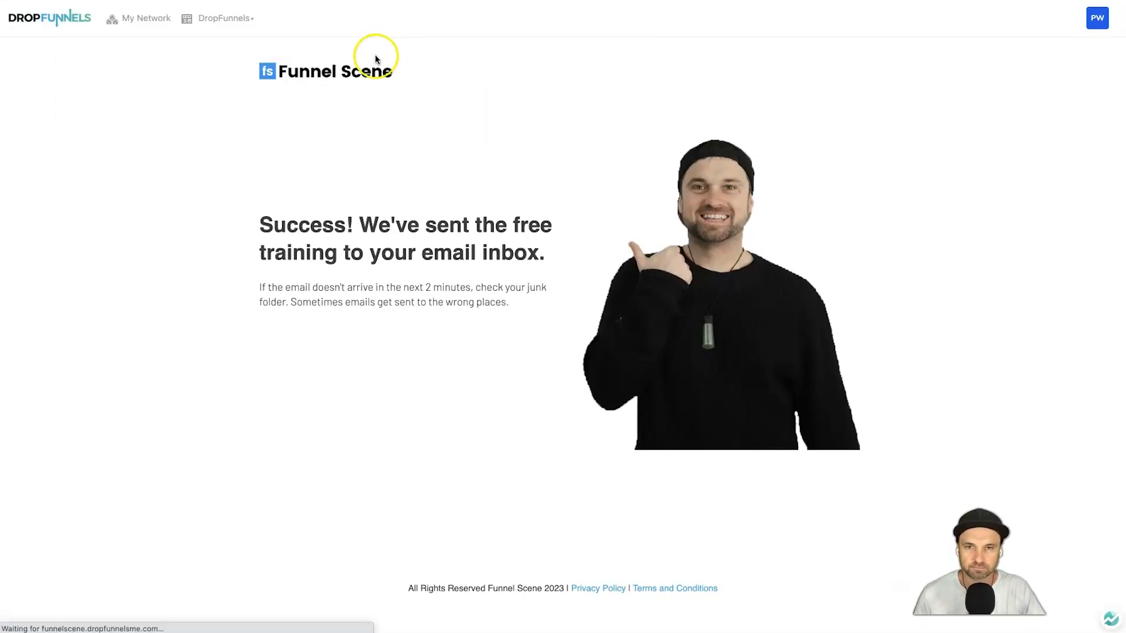
click(394, 288)
text(Bob)
key(Tab)
text(bo)
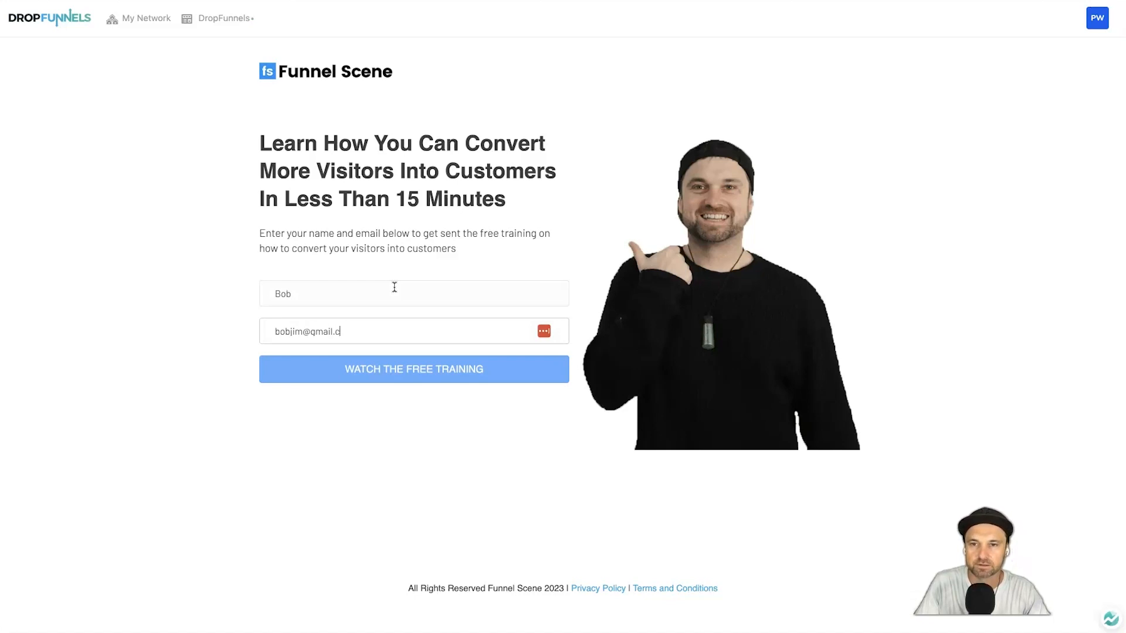
click(420, 368)
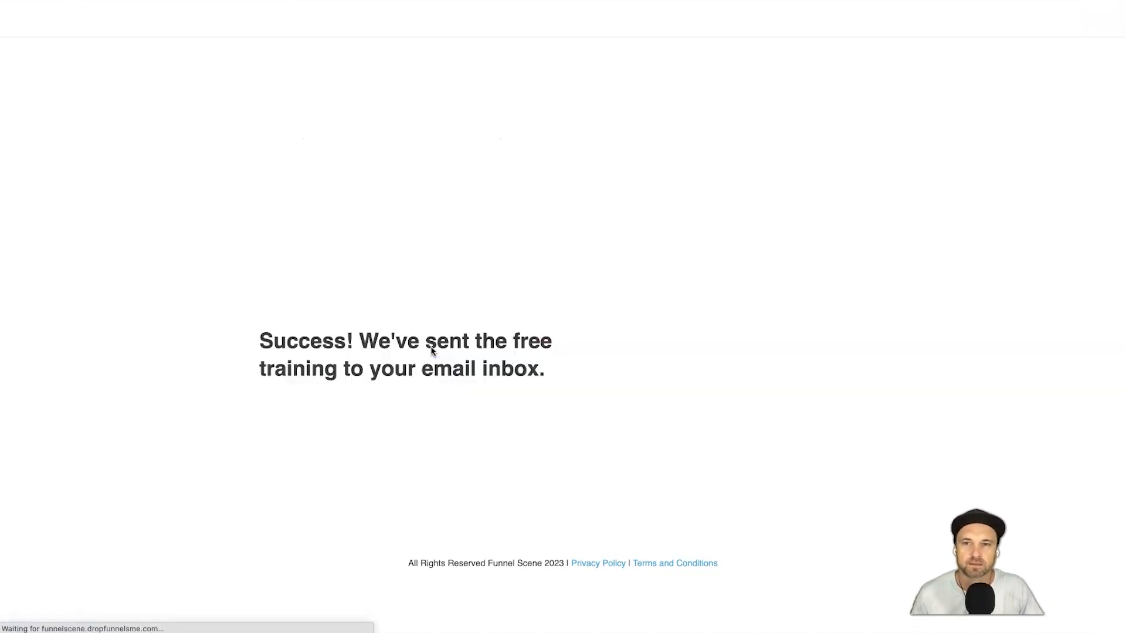
drag(471, 99, 581, 289)
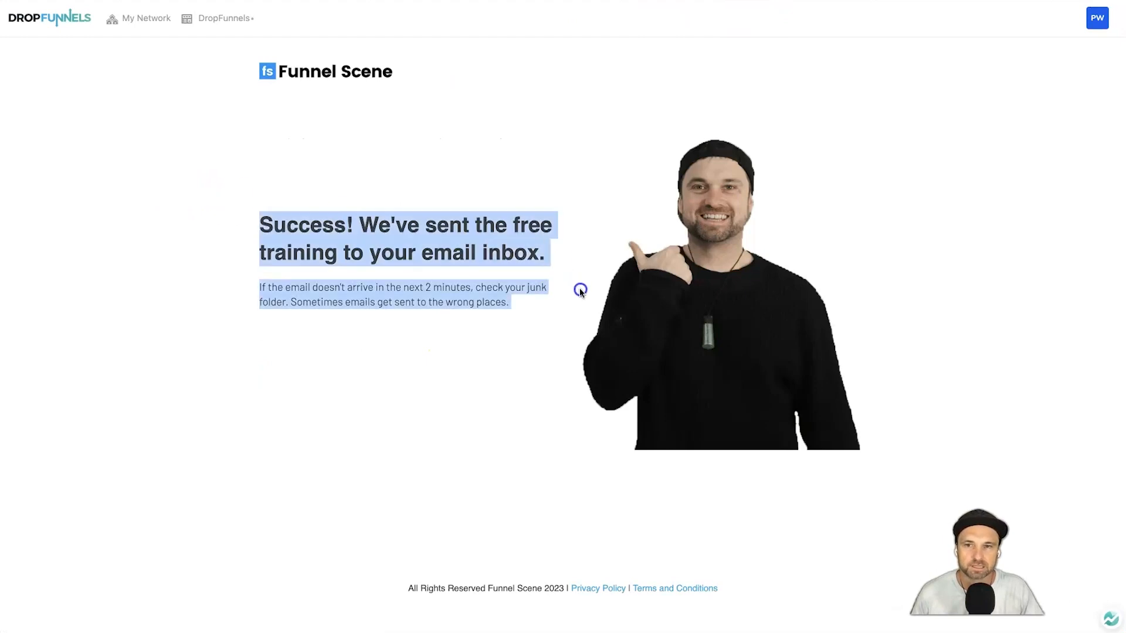
click(581, 289)
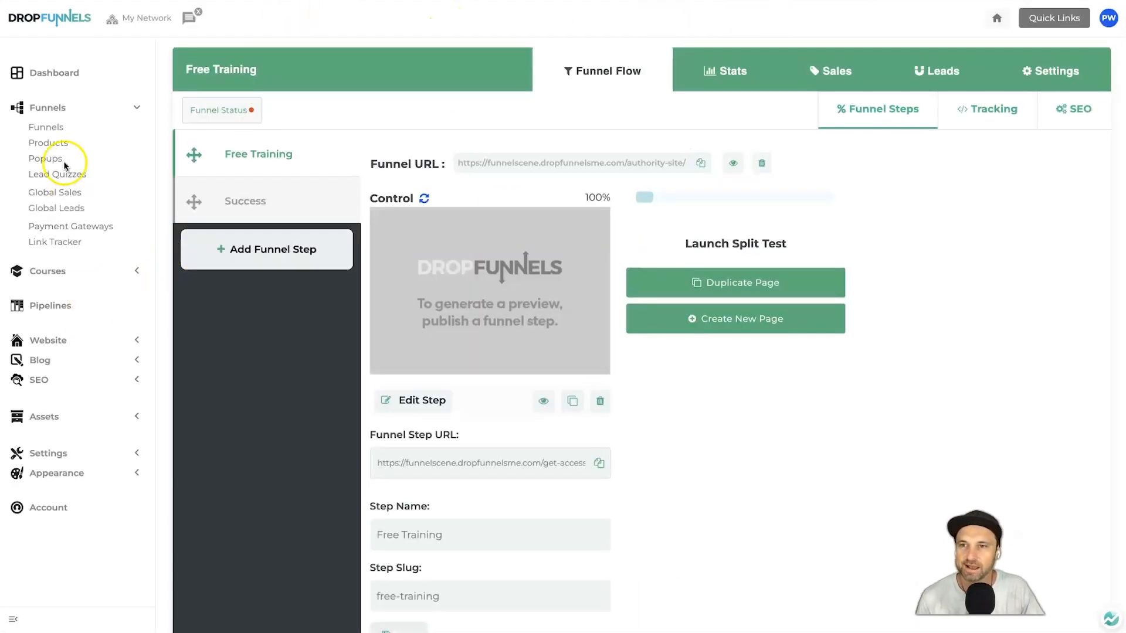
Open the Free Training funnel's leads and examine the name, e-mail, date and actions of the submitted test lead
click(56, 130)
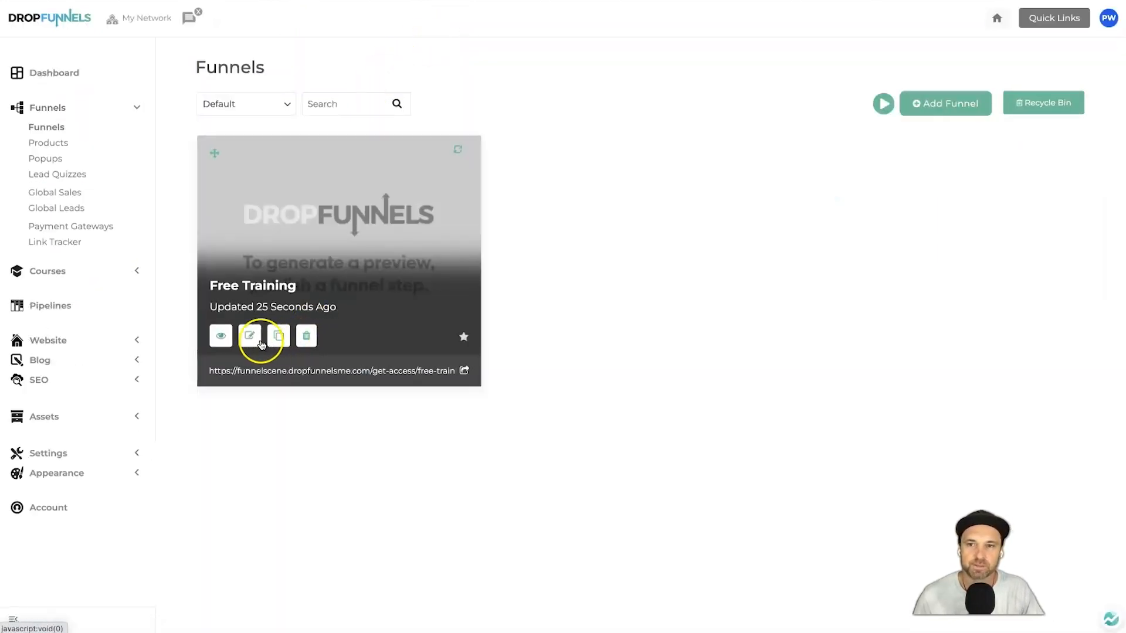
click(262, 344)
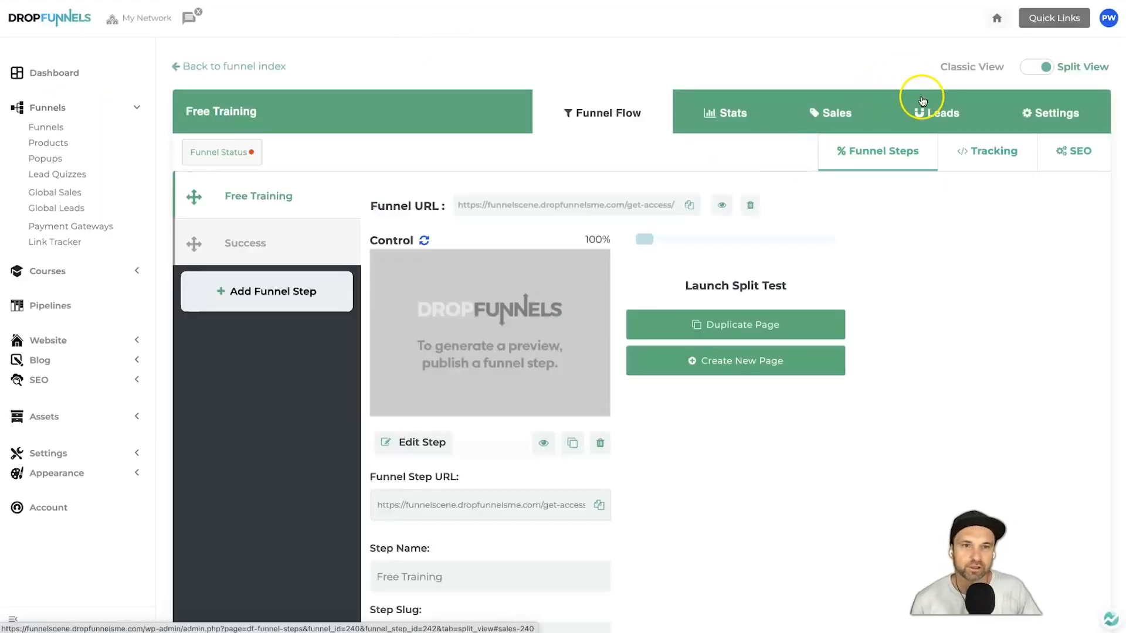
click(923, 104)
drag(308, 399, 491, 387)
click(490, 387)
drag(804, 387, 604, 393)
click(604, 393)
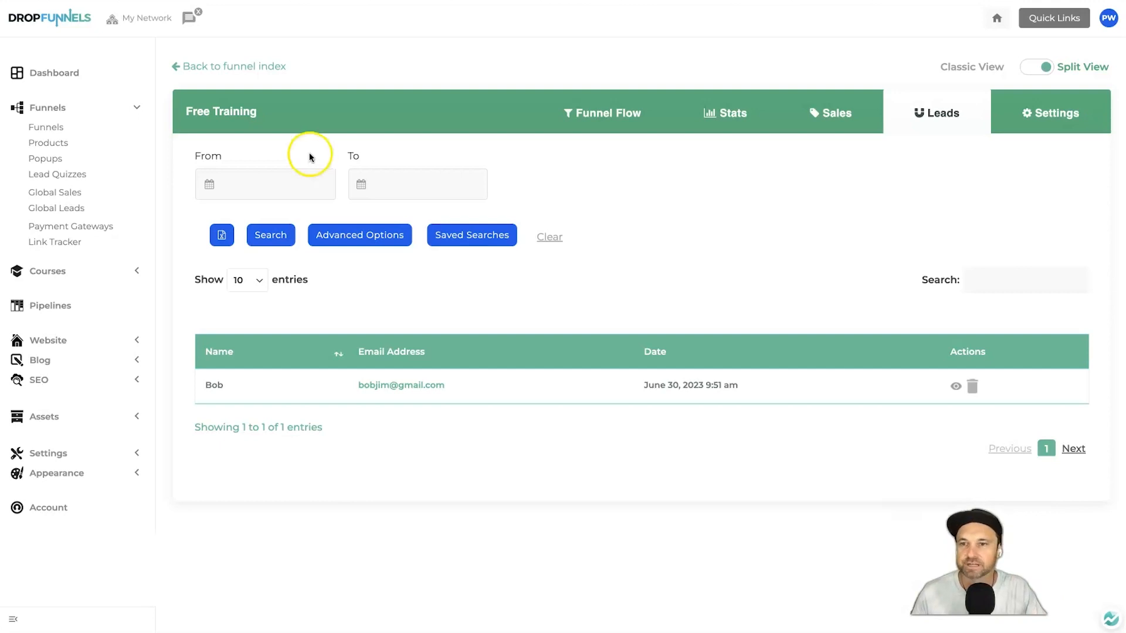
Delete the sample lead from Stage 1 of the Pipe1 pipeline
click(125, 108)
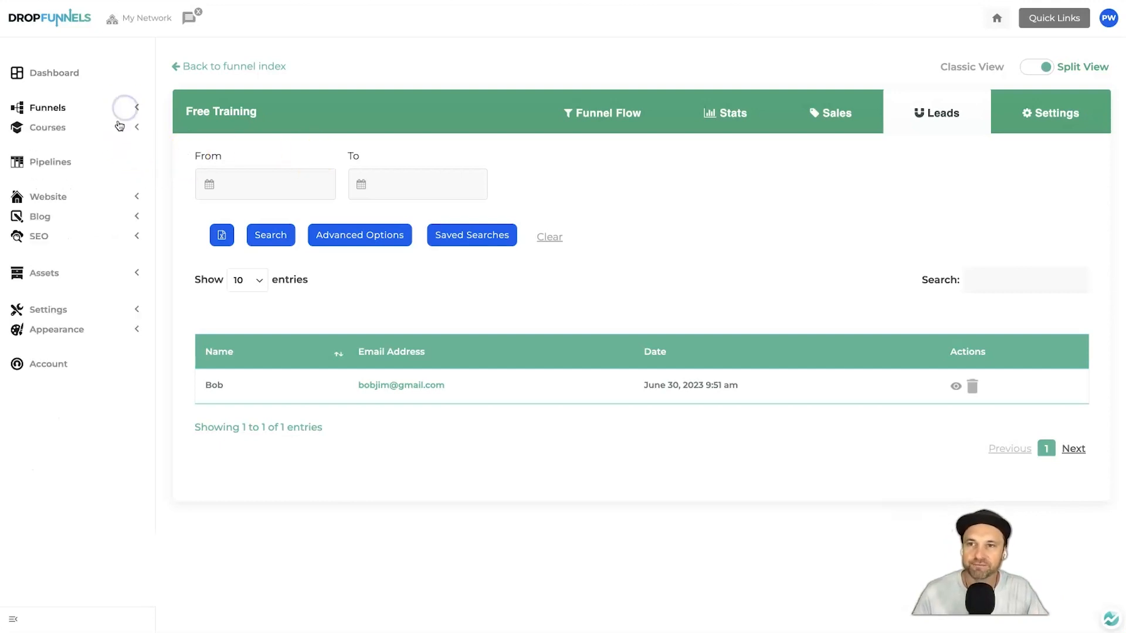
click(63, 165)
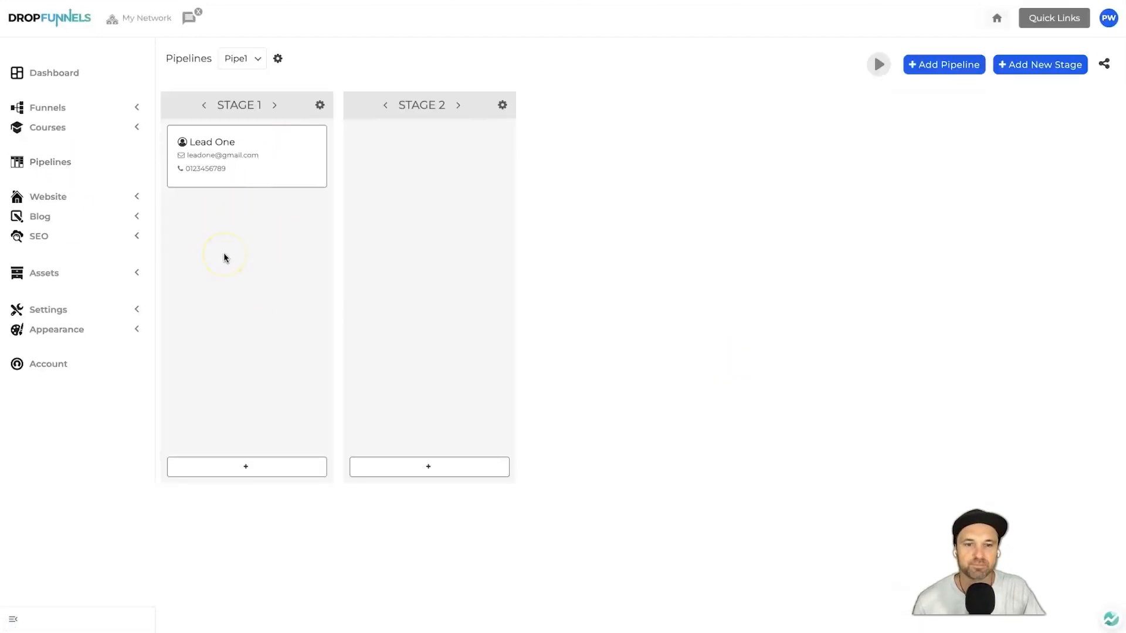
click(262, 153)
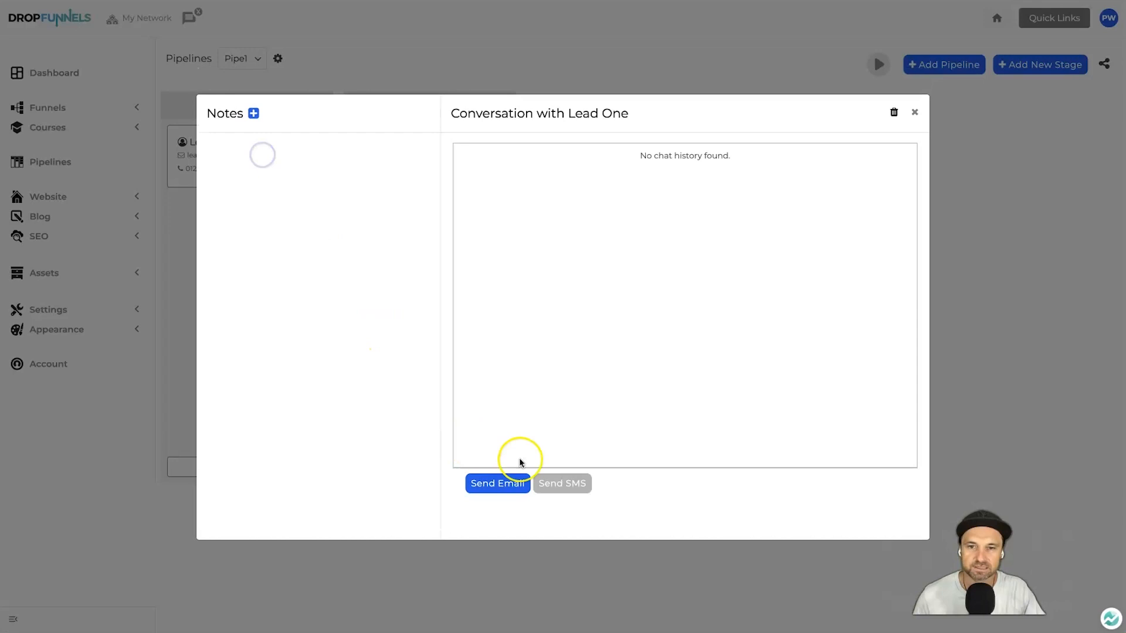
click(893, 112)
click(491, 382)
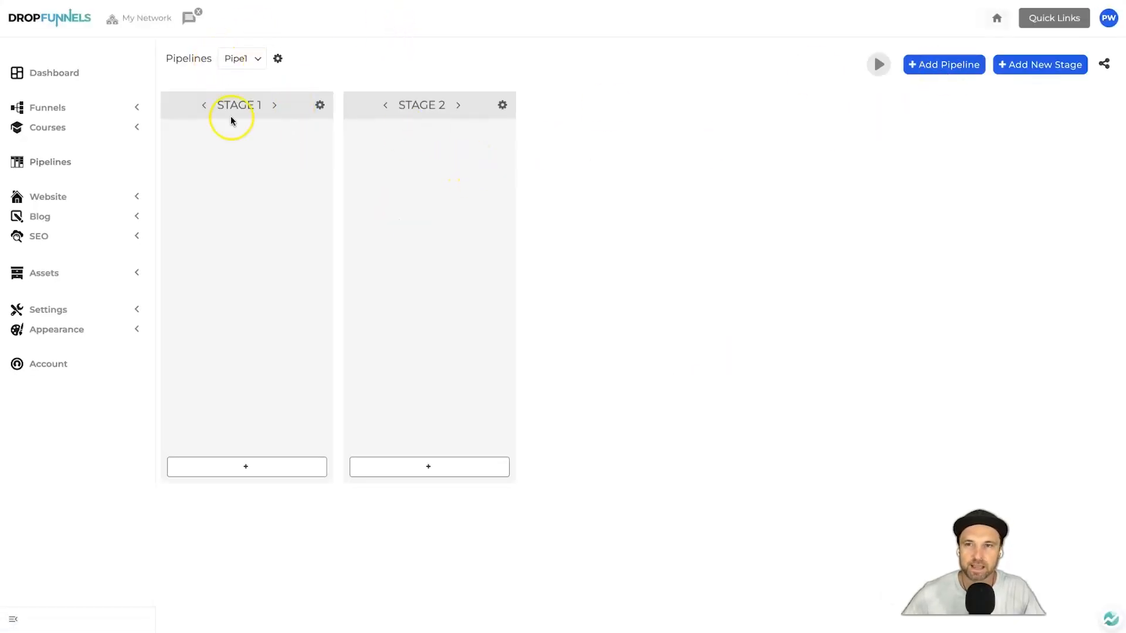
Create a new pipeline named Free Training Series
click(953, 65)
click(580, 130)
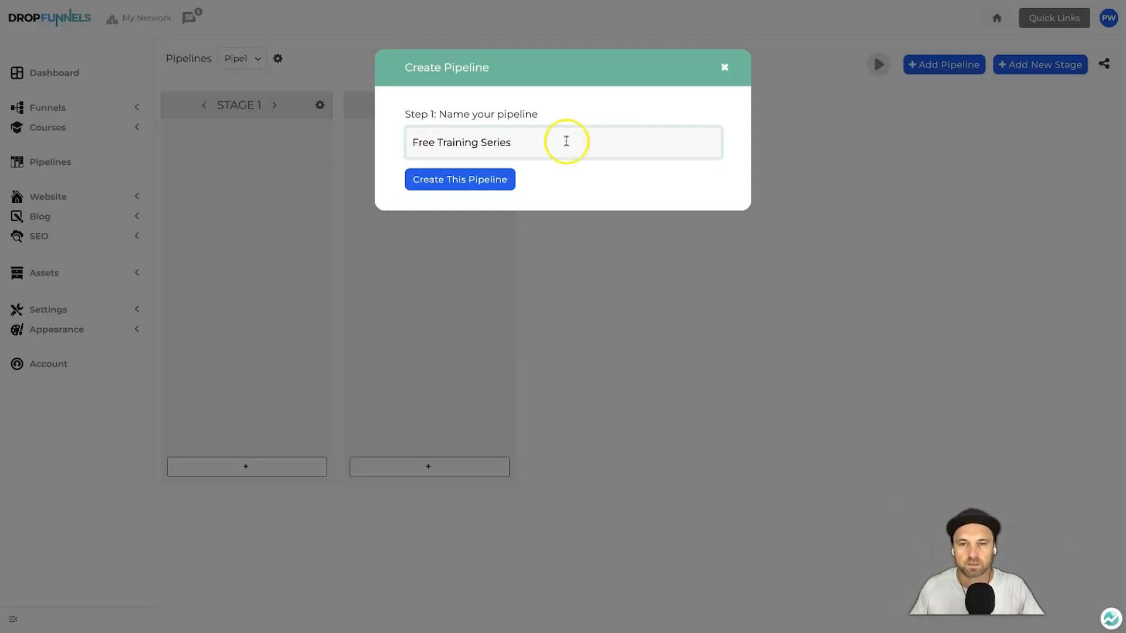
click(511, 181)
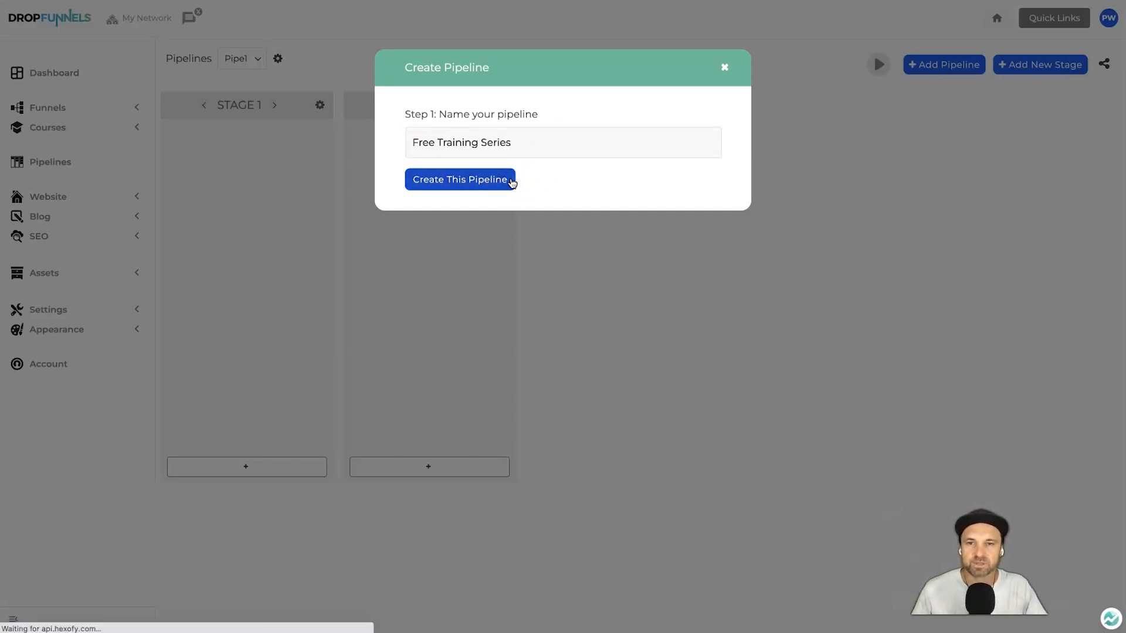
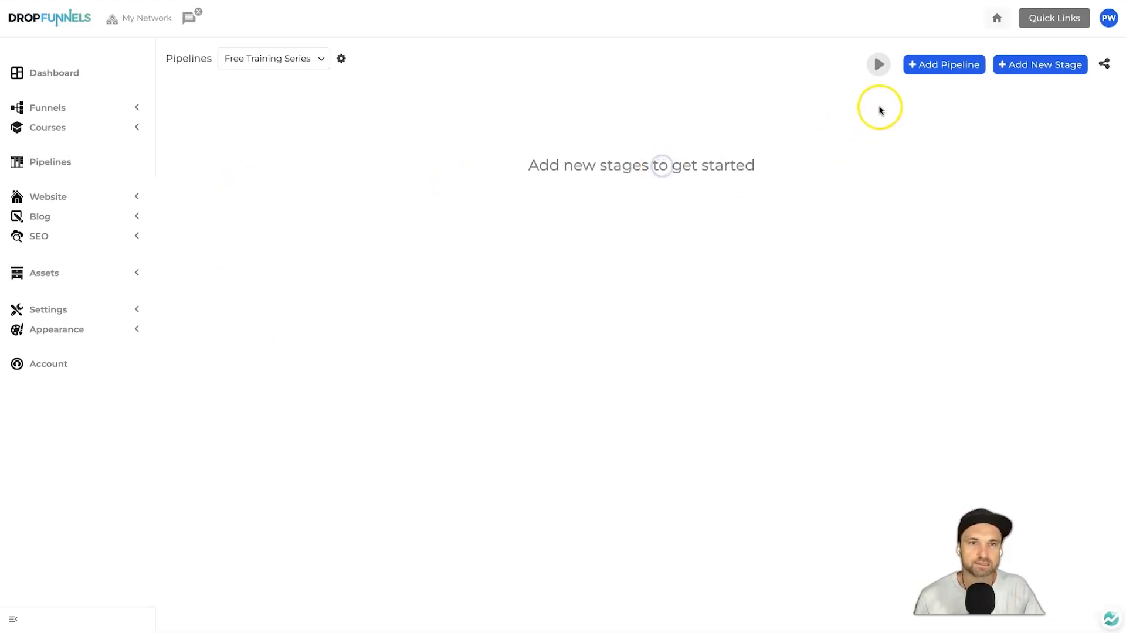
Add a stage named Level 1 to the Free Training Series pipeline
click(1002, 66)
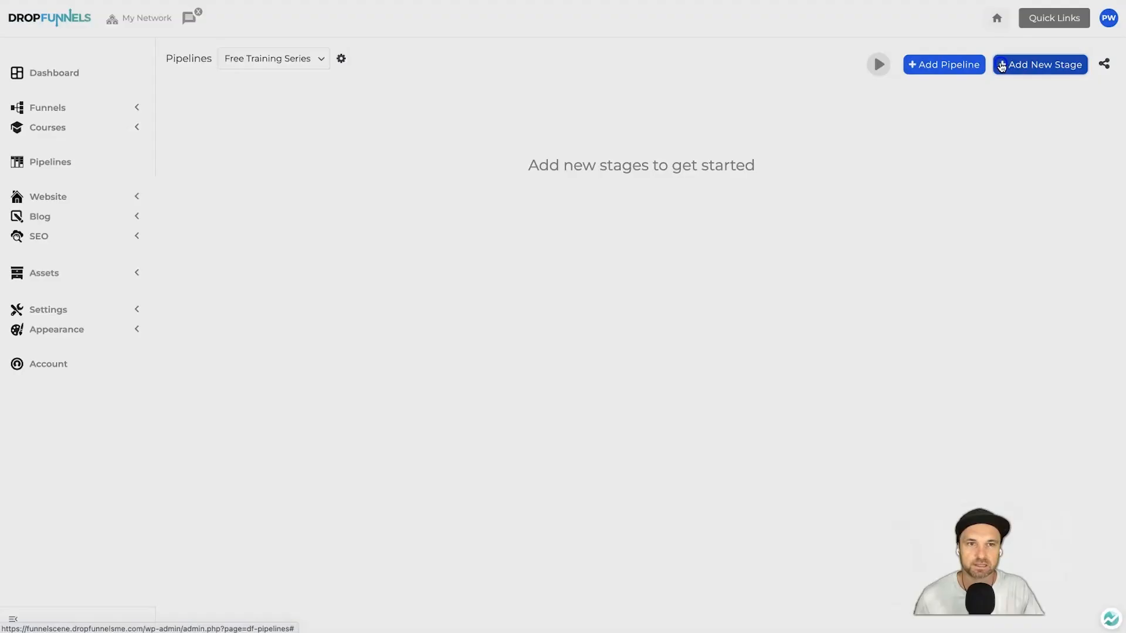
click(478, 143)
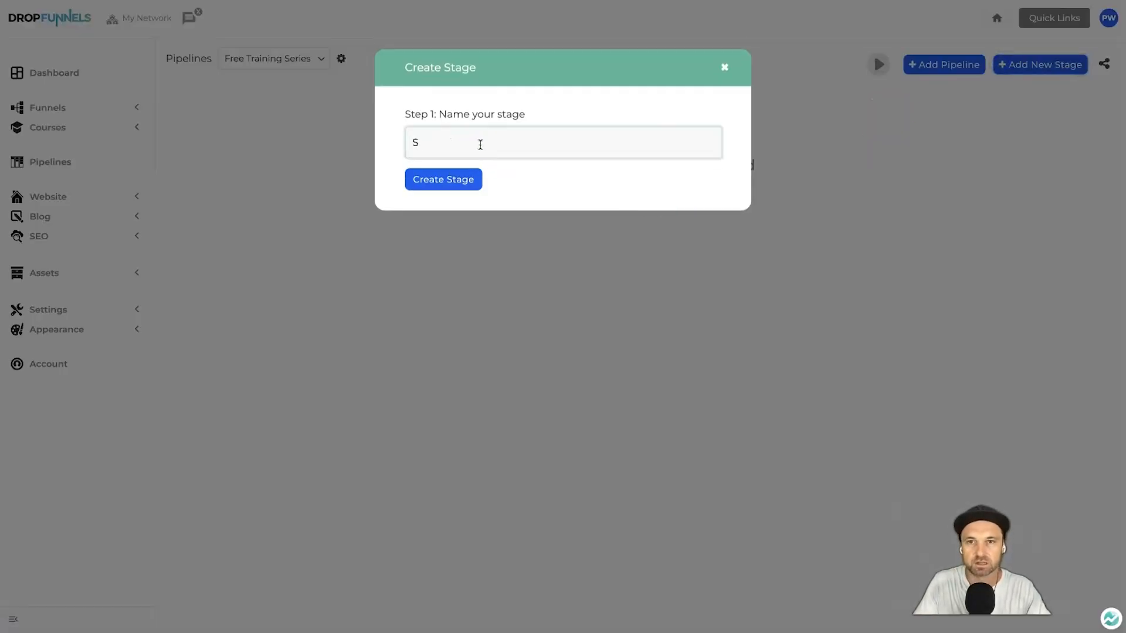
text(Level 1)
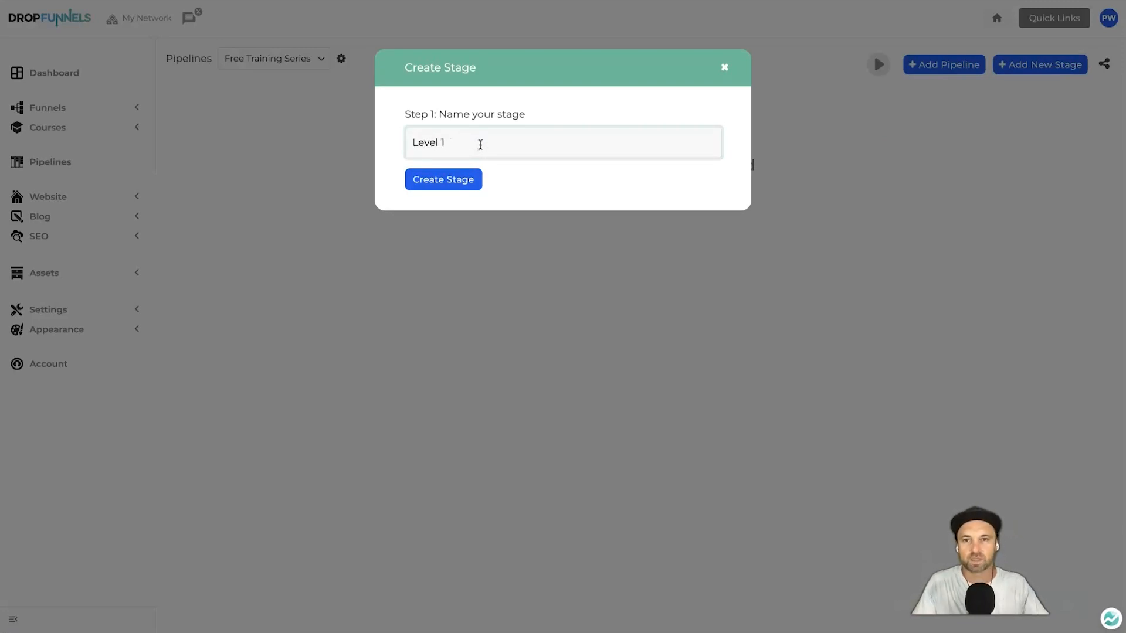
click(443, 181)
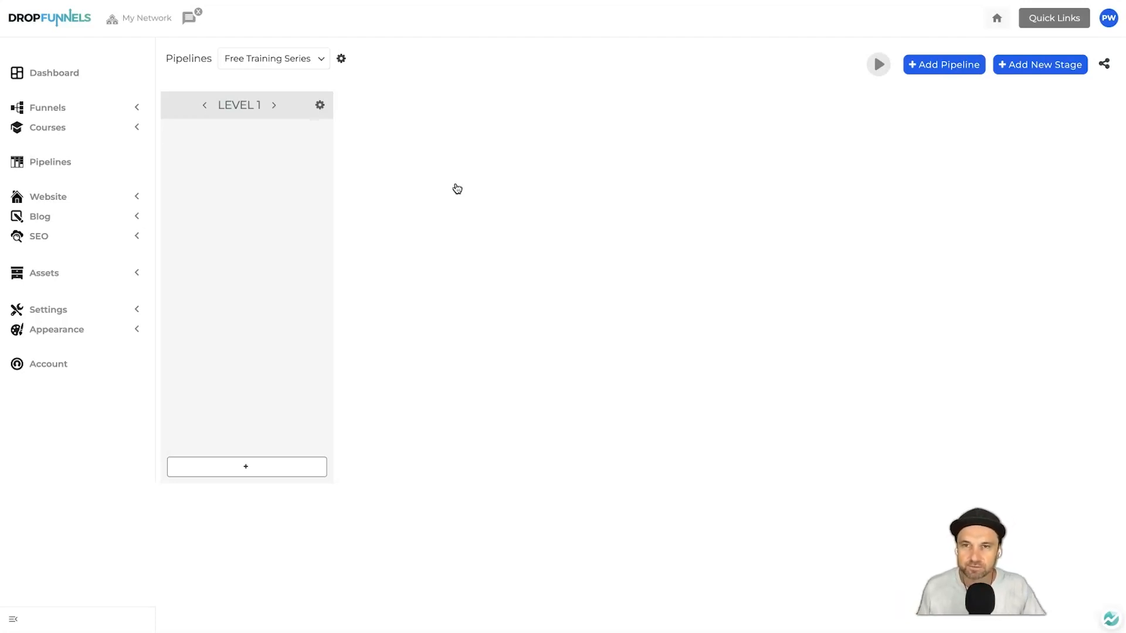
Add a new sequence to the Level 1 stage with an email whose subject is "Congratulations, you're in! Details inside"
click(319, 106)
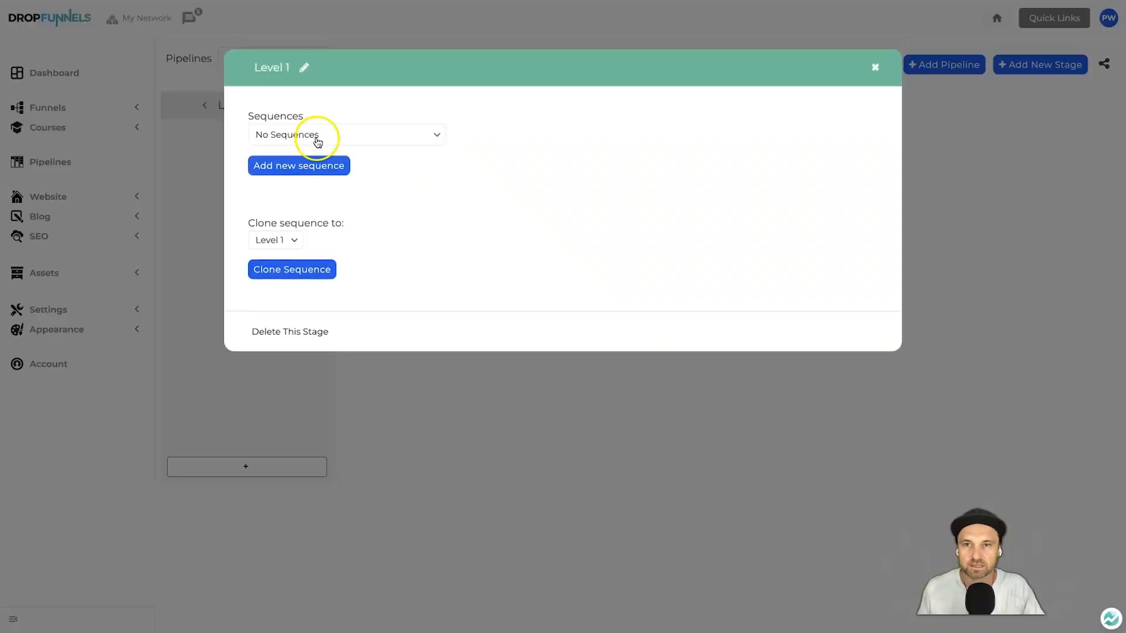
click(300, 166)
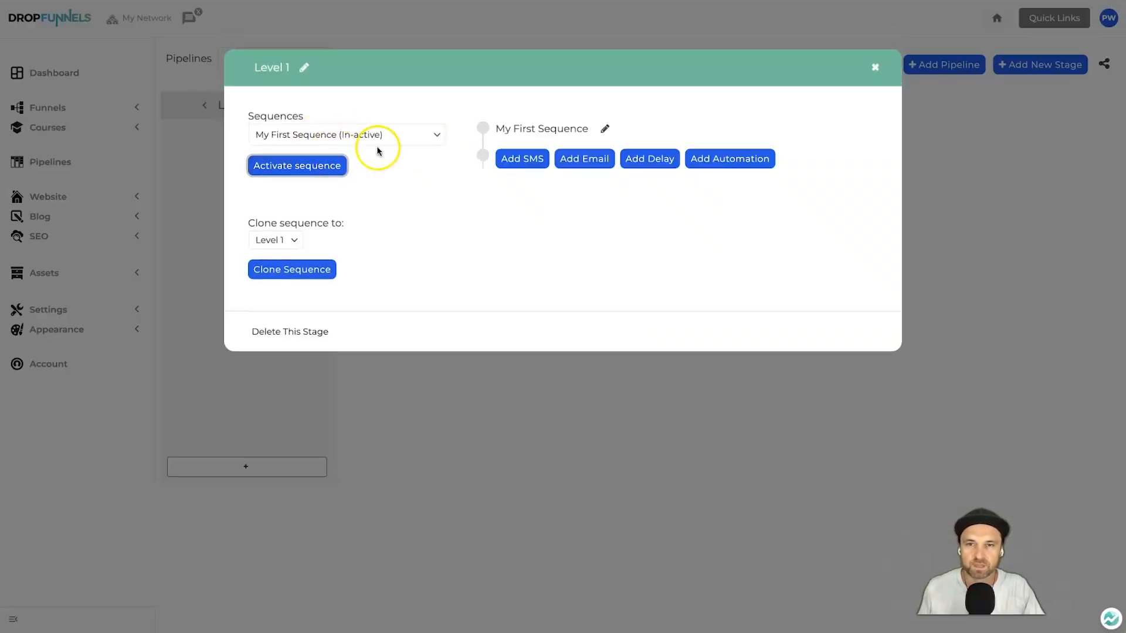
click(582, 161)
click(570, 208)
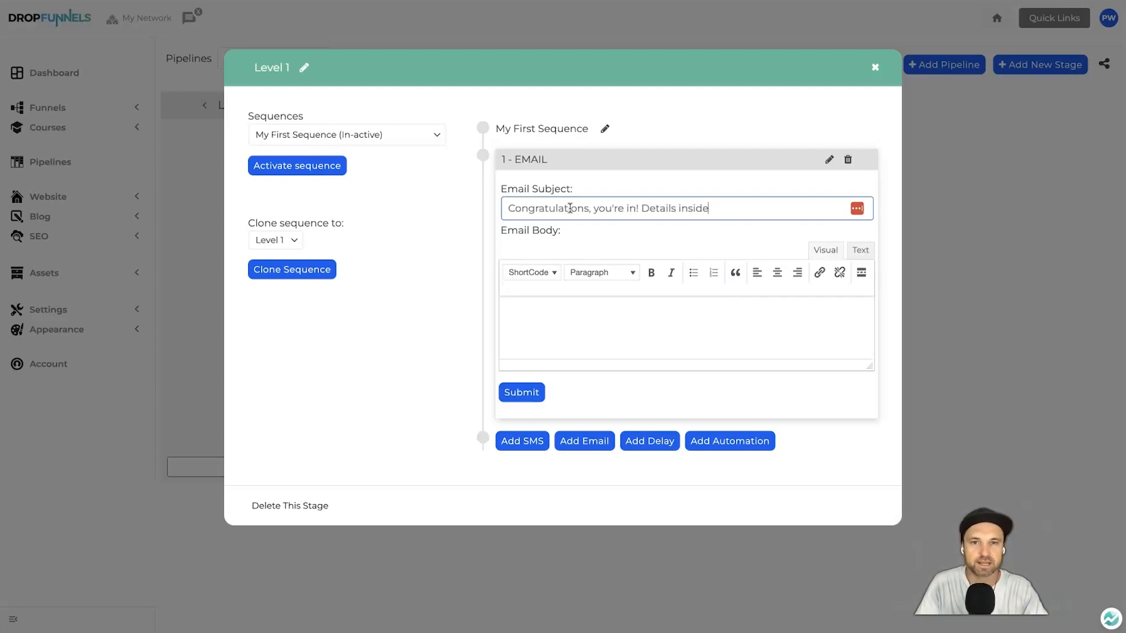
Write the email body: "Hey ~#FIRSTNAME#~", "Here is the free training you requested, let me know what you think." and "Thanks," plus the sender's name
click(549, 313)
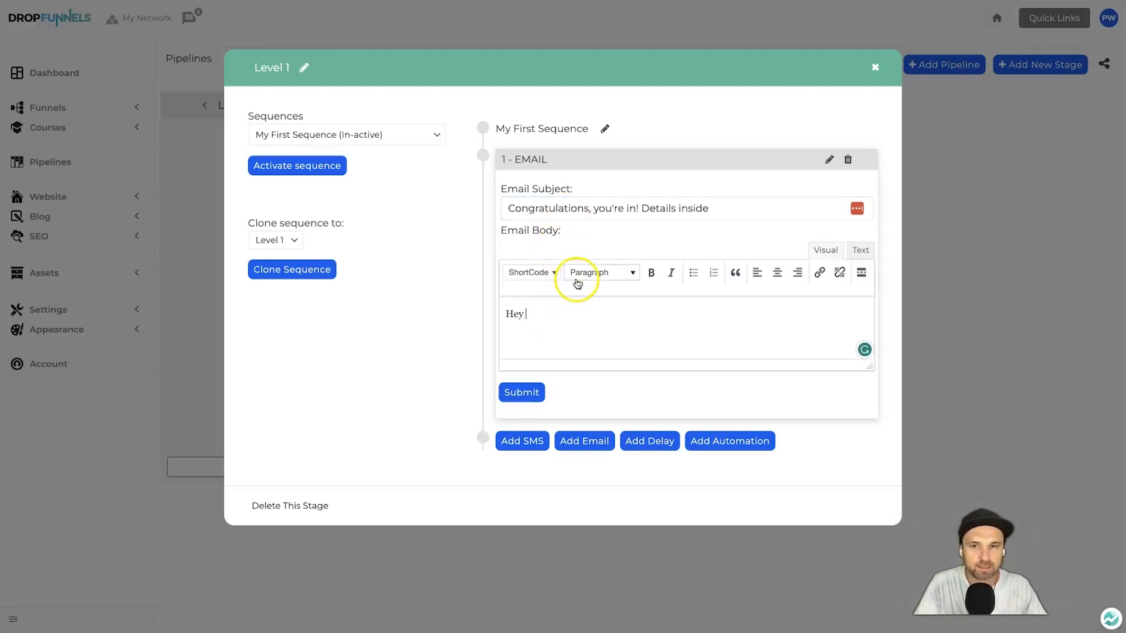
click(550, 272)
click(544, 292)
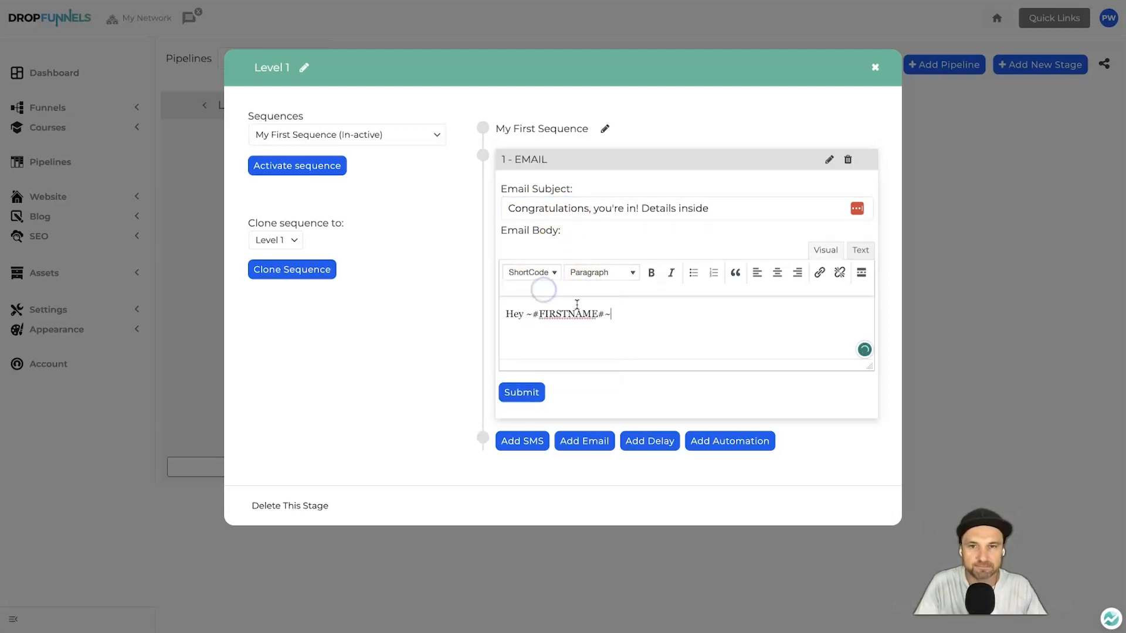
key(Return)
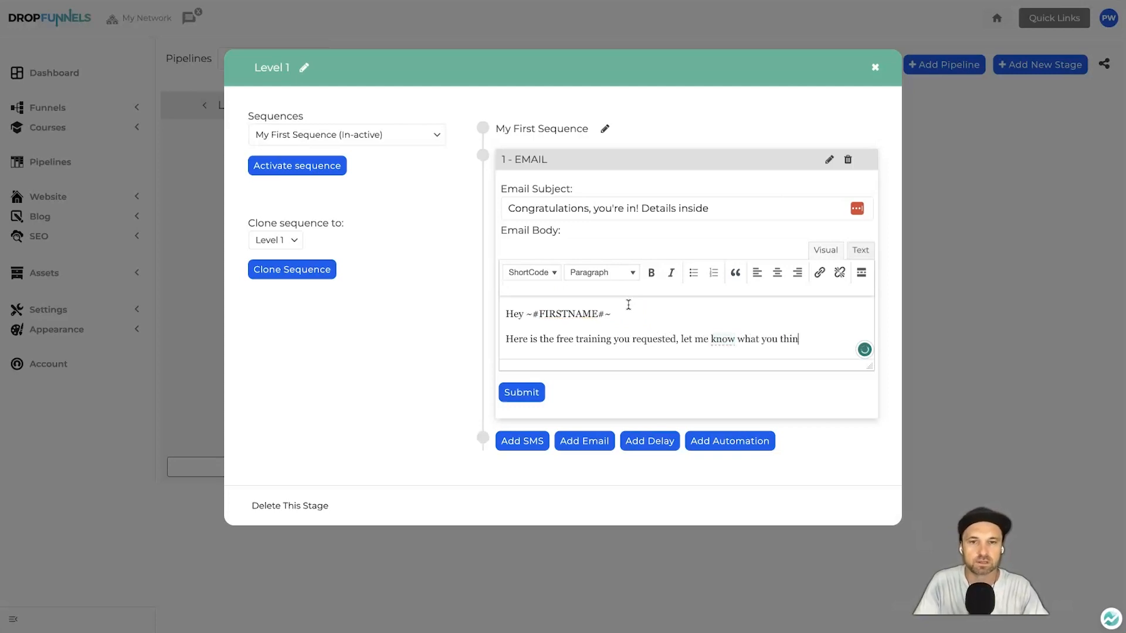
key(Return)
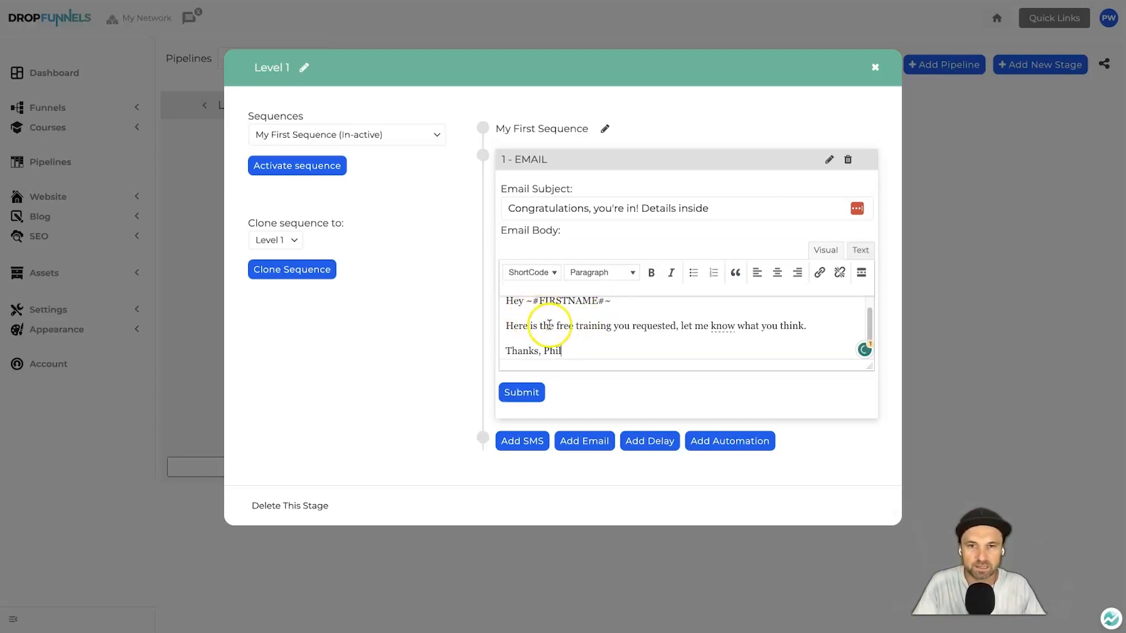
drag(556, 326, 607, 327)
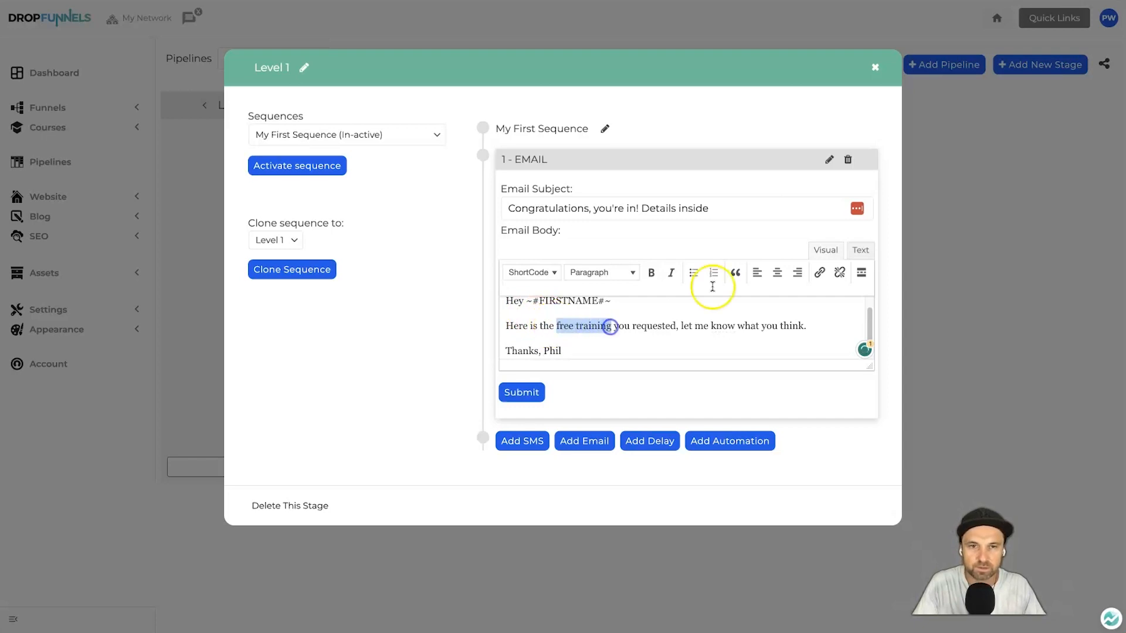
click(821, 274)
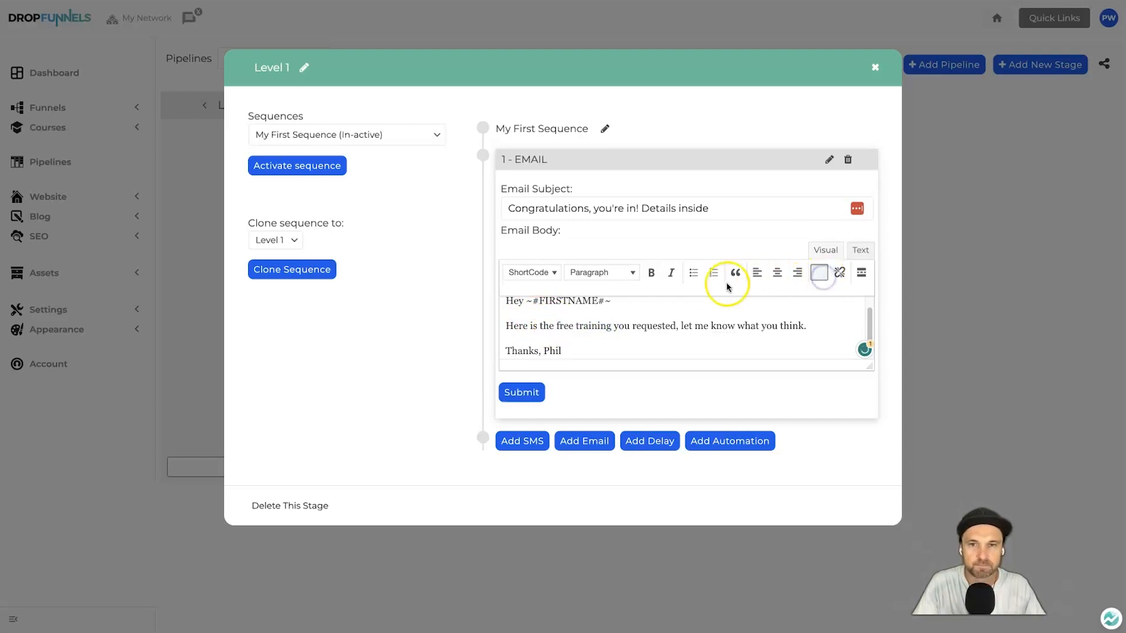
drag(556, 325, 613, 326)
click(819, 273)
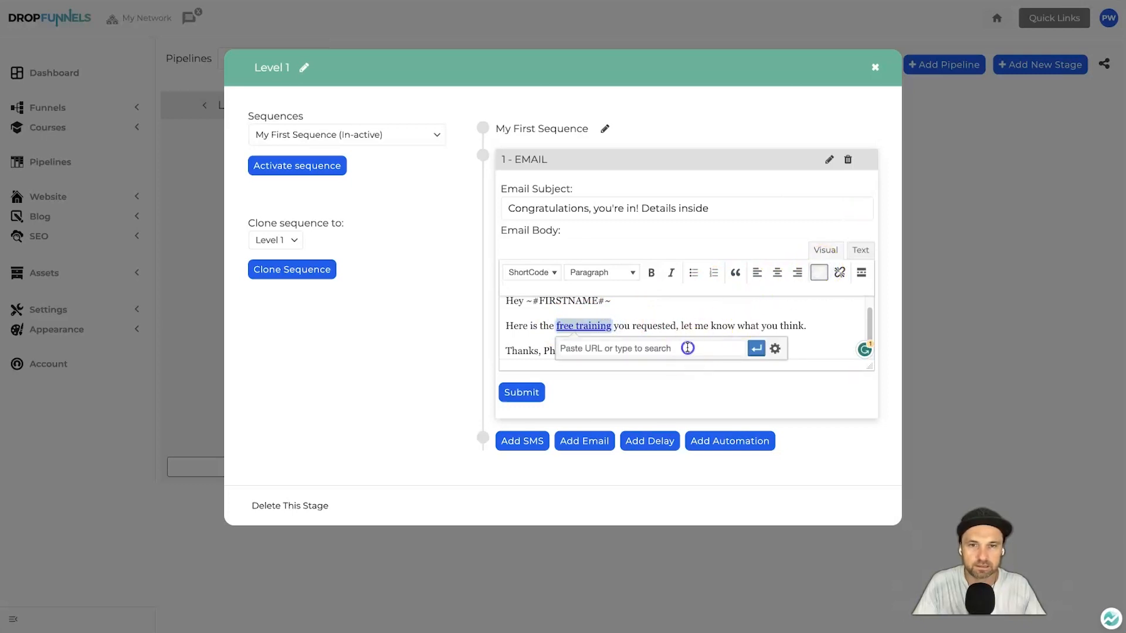
click(688, 348)
click(688, 348)
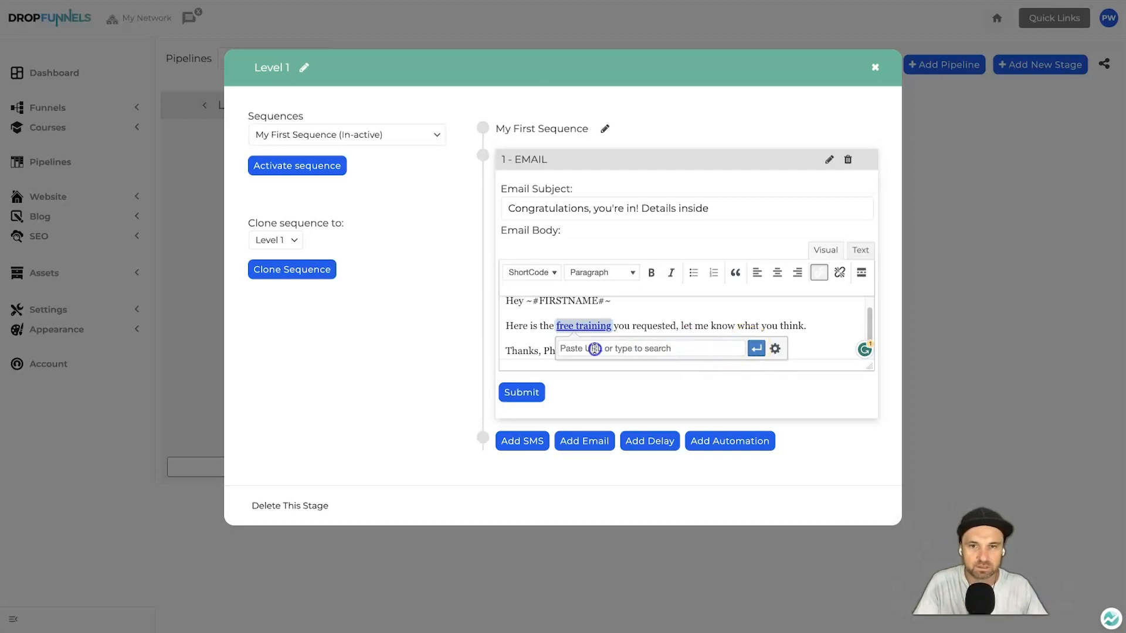
click(610, 330)
click(556, 325)
drag(557, 324, 606, 324)
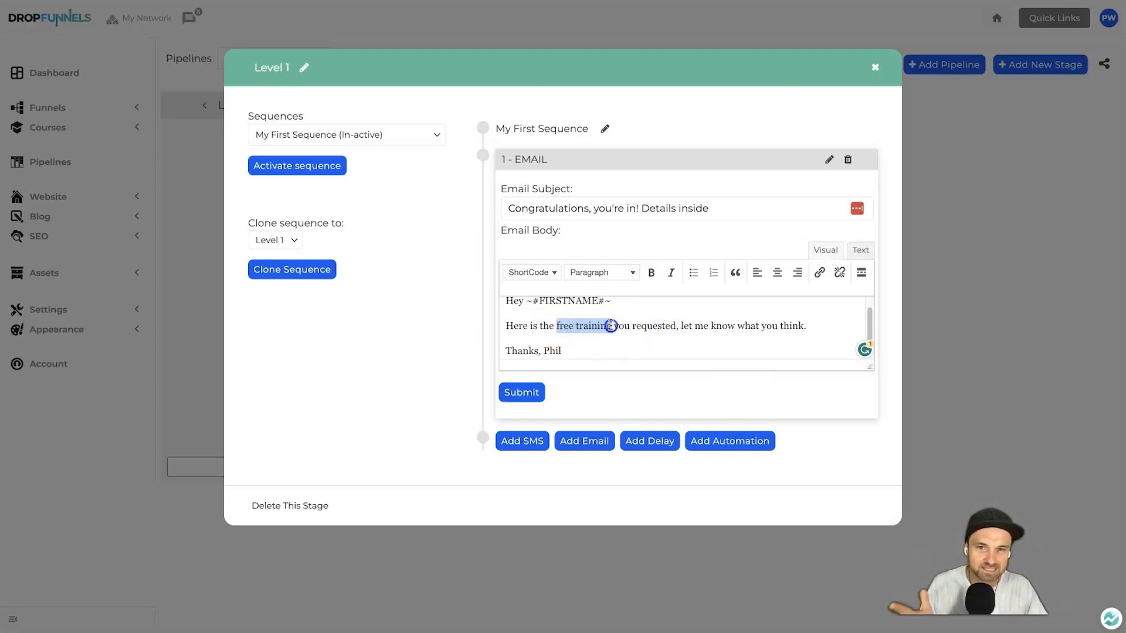
click(819, 272)
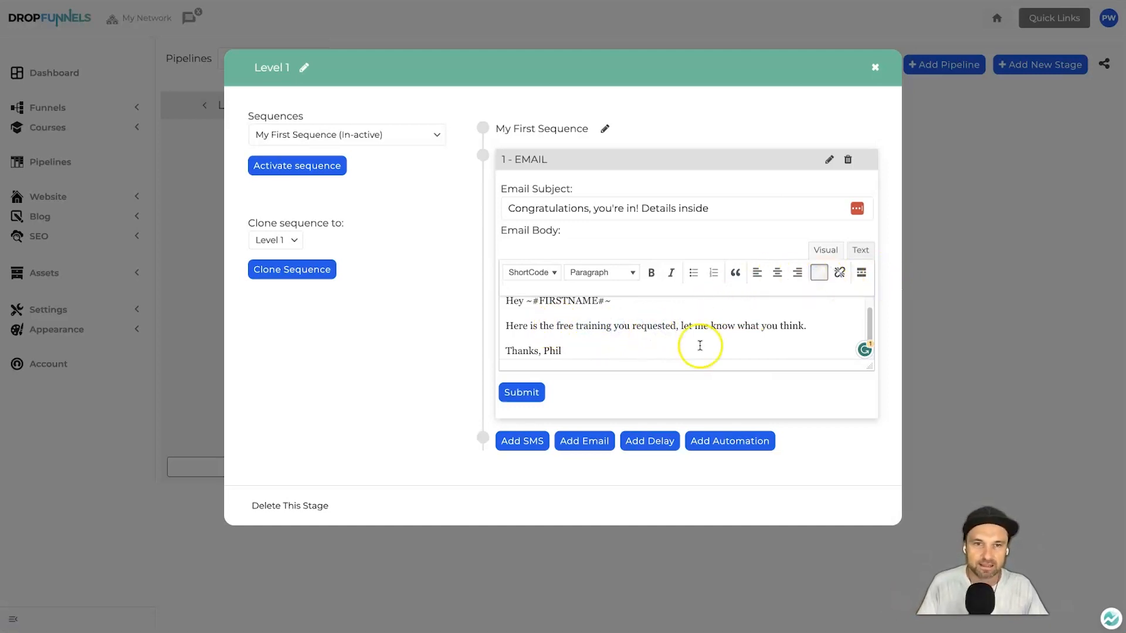
drag(555, 326, 620, 326)
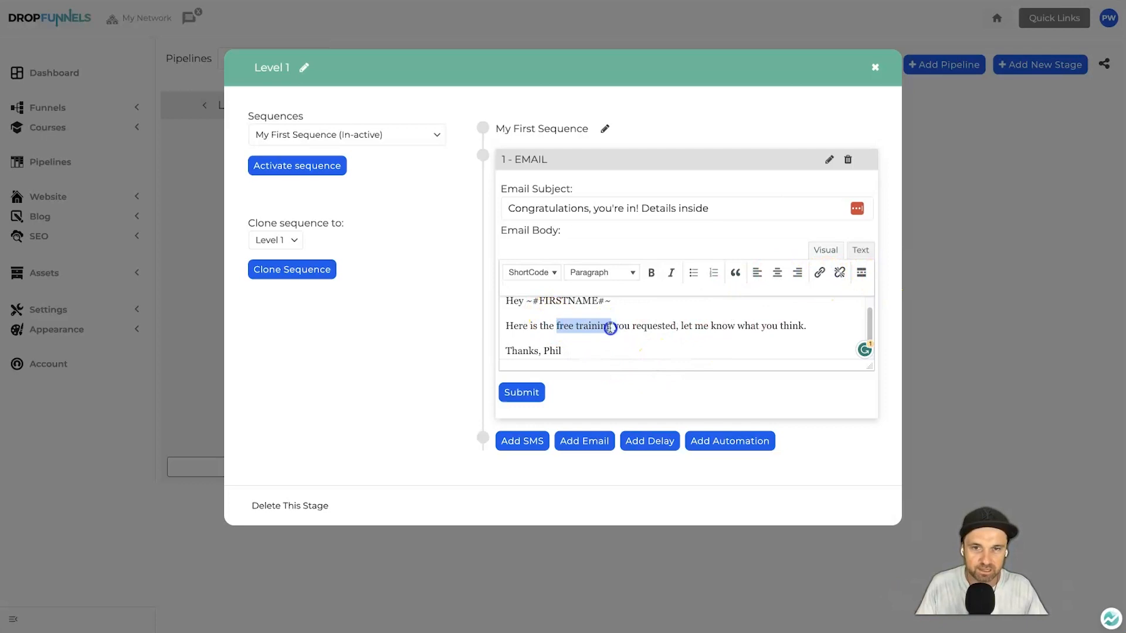
click(820, 272)
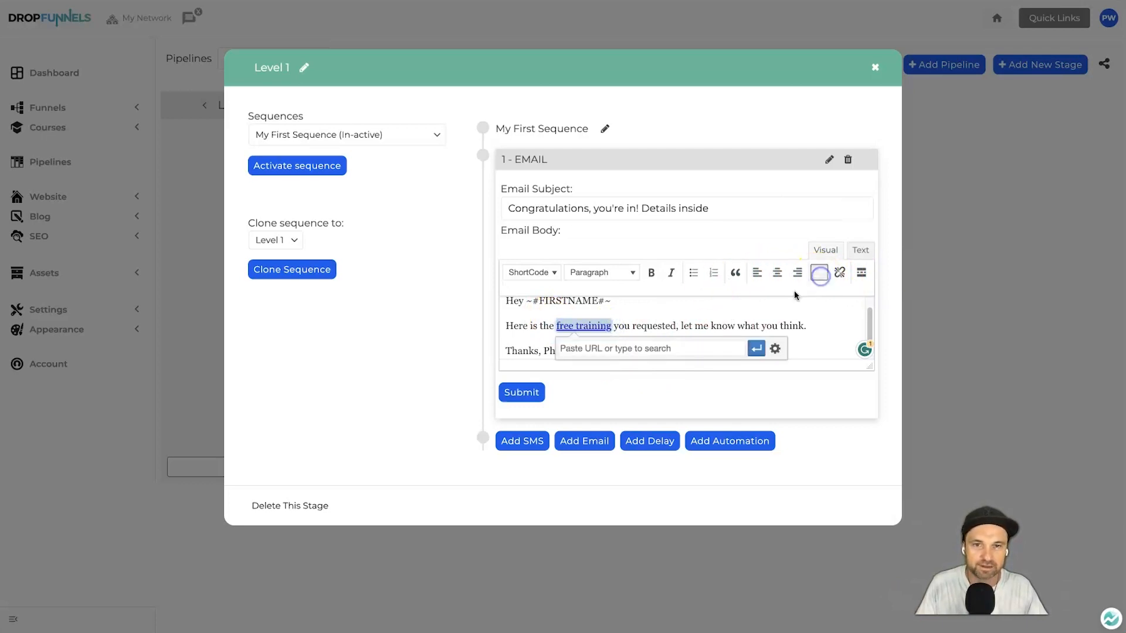
click(665, 351)
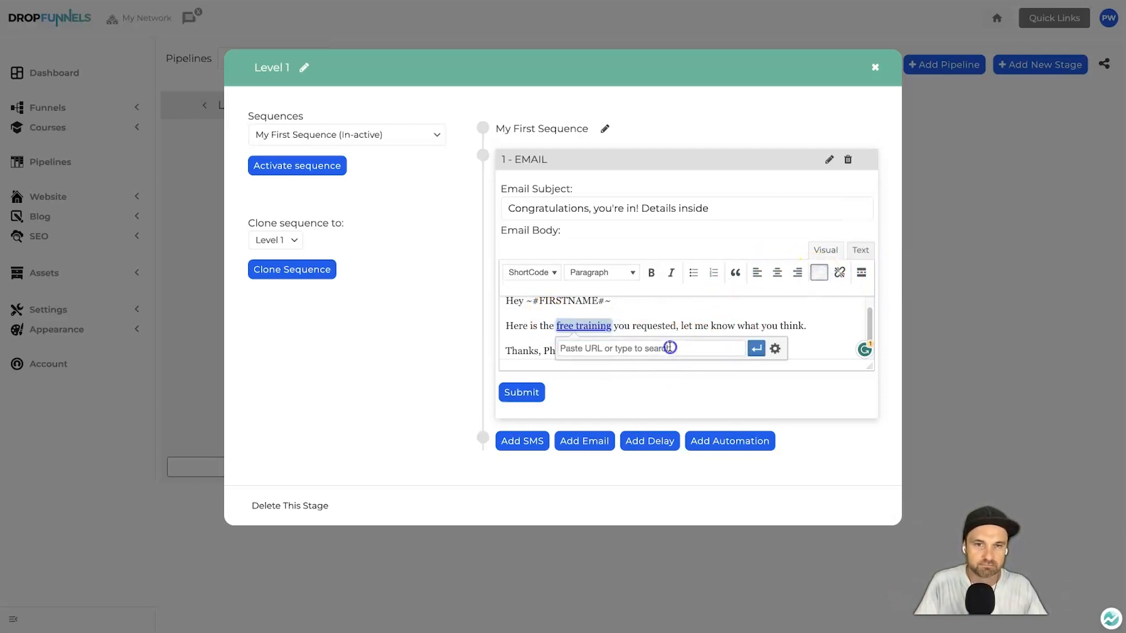
click(706, 324)
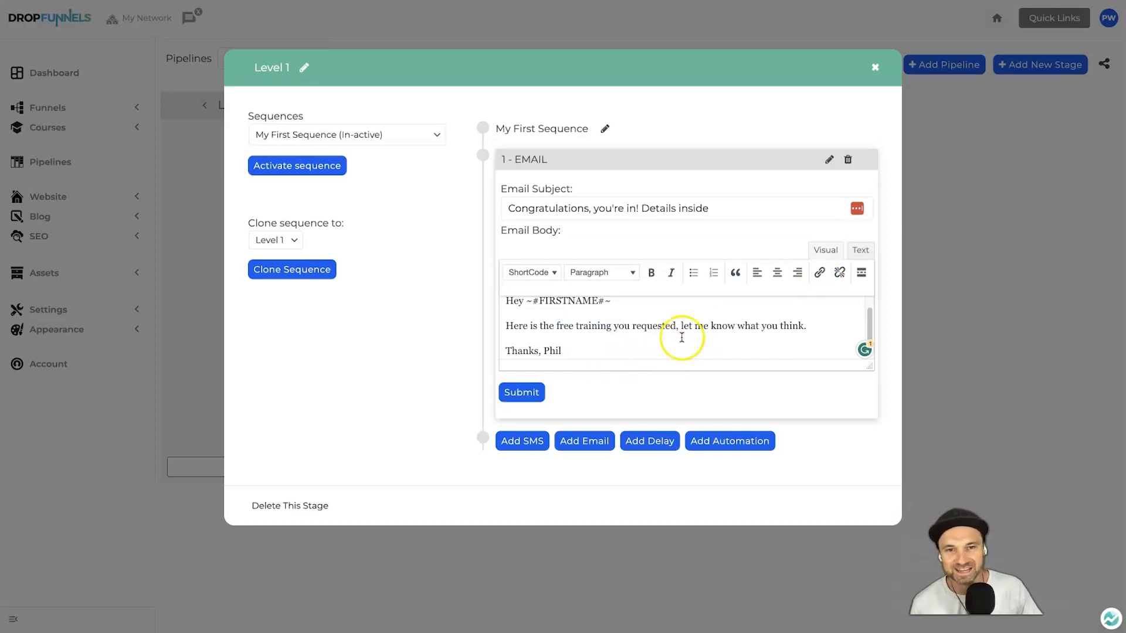
Wrap the words "free training" in the email body's HTML source in an <a href> link tag, removing the duplicate plain words
click(859, 250)
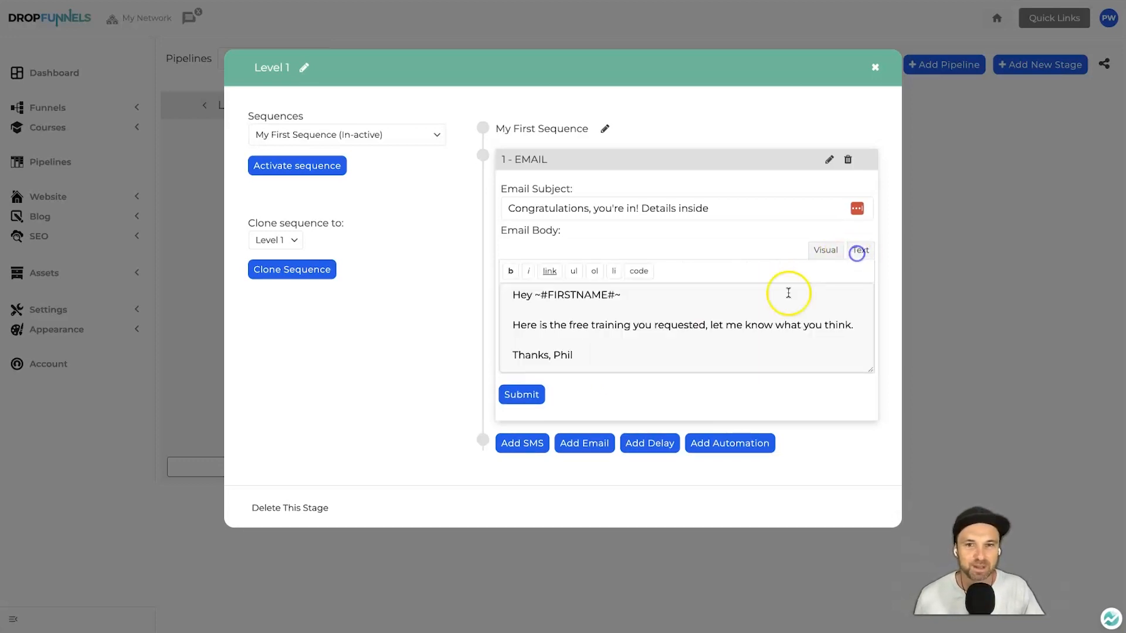
click(570, 327)
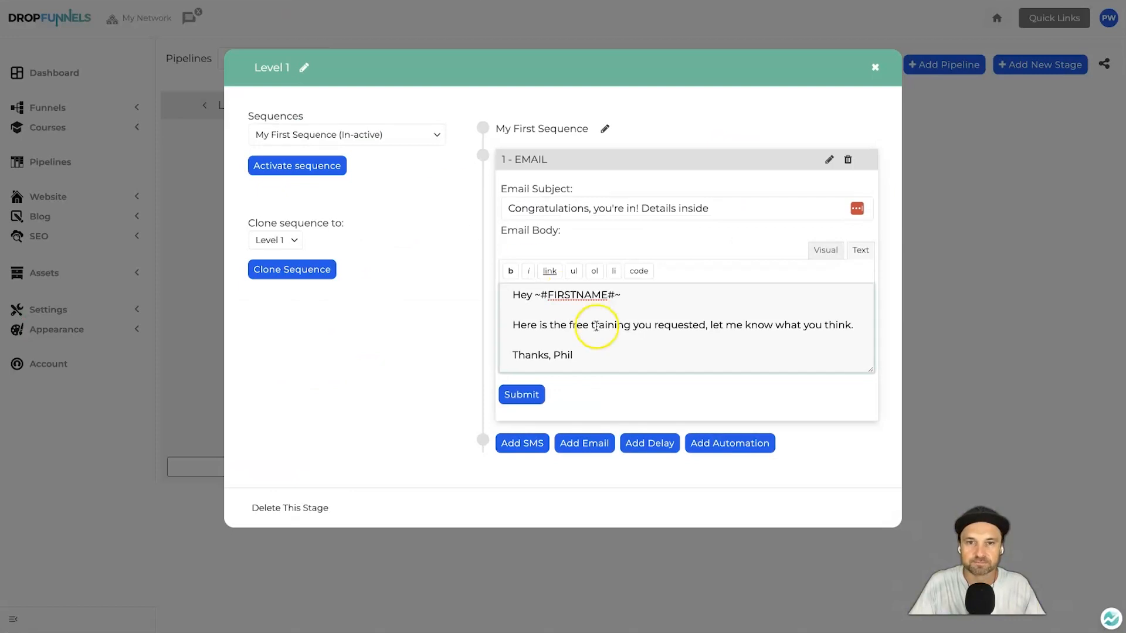
click(569, 325)
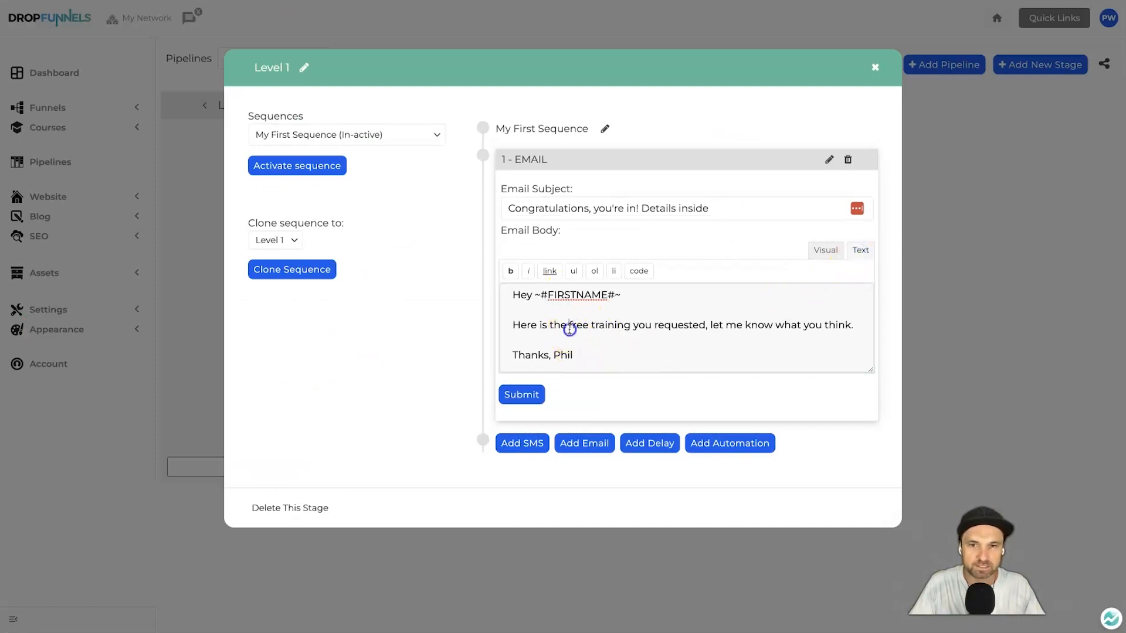
text(<a href="url">link text</a>)
drag(637, 325, 670, 322)
text(free training)
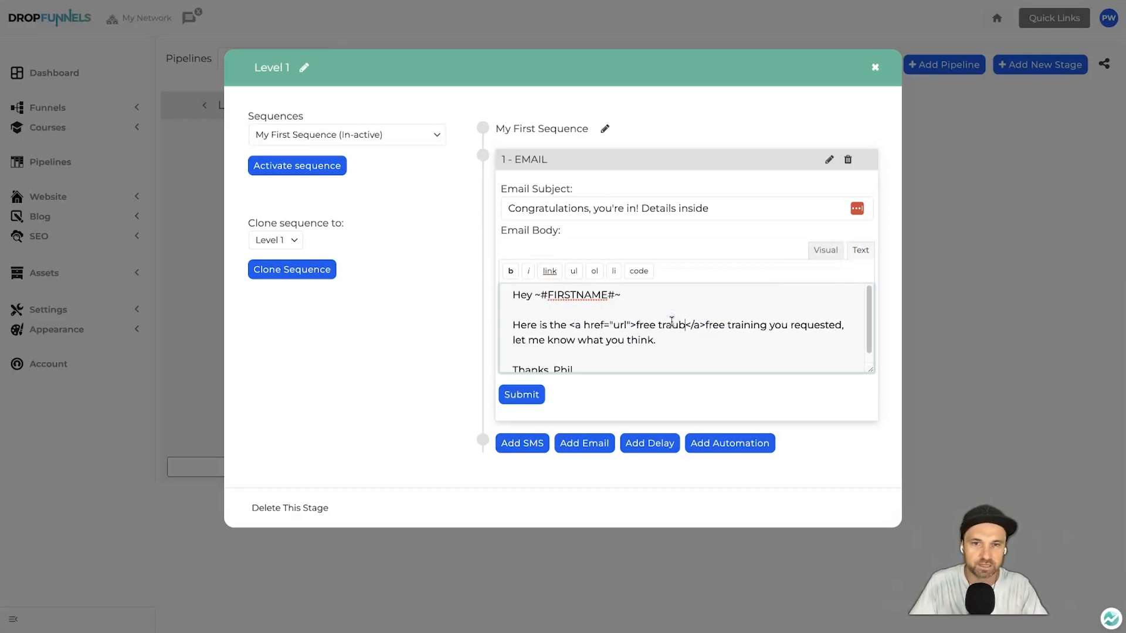
key(BackSpace)
key(BackSpace)
key(BackSpace)
key(BackSpace)
text(ining)
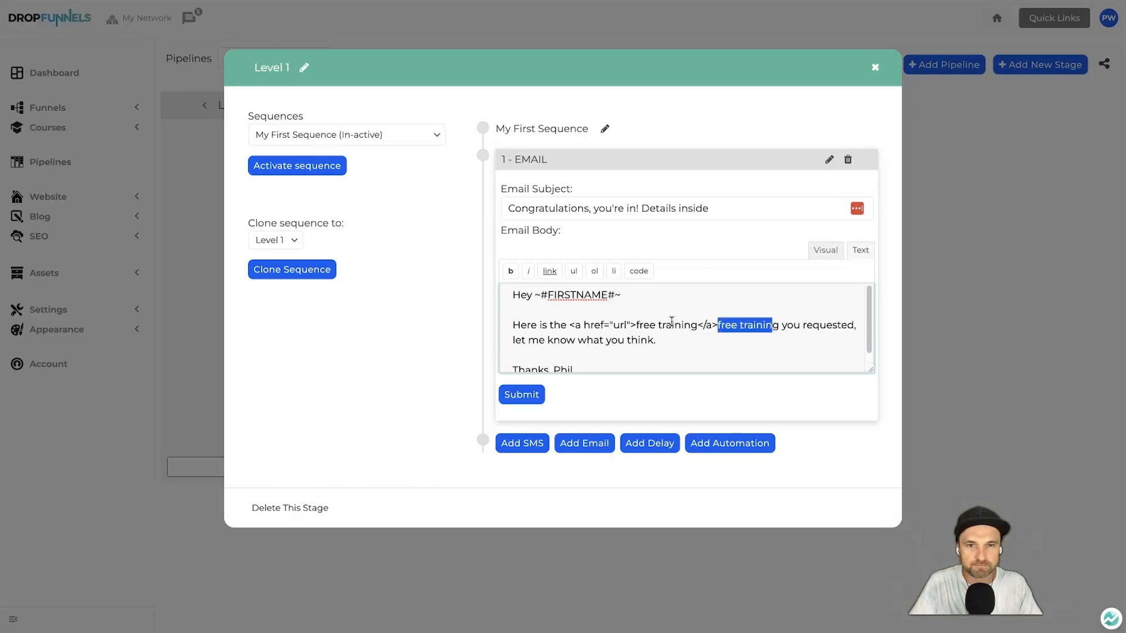
key(shift+Right)
key(BackSpace)
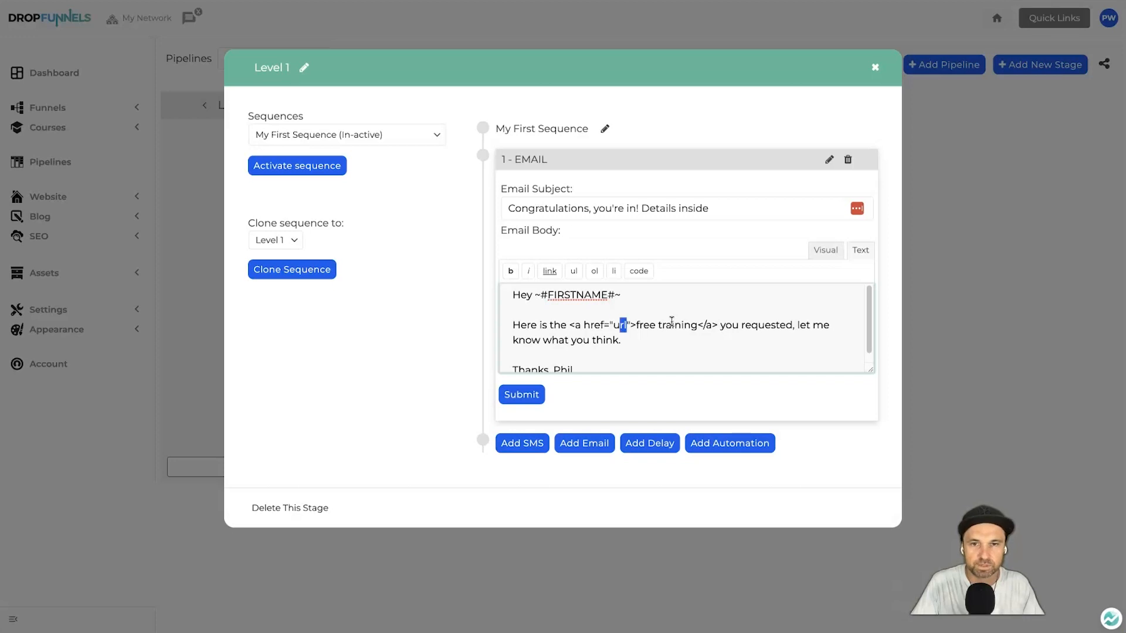
text(https://)
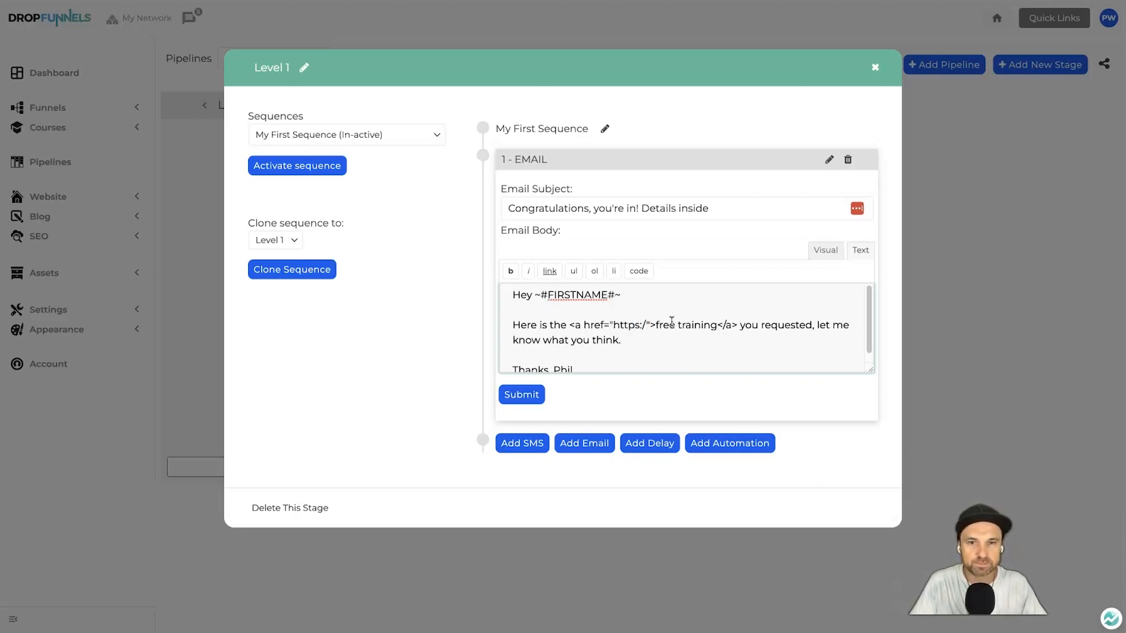
click(646, 324)
text(/)
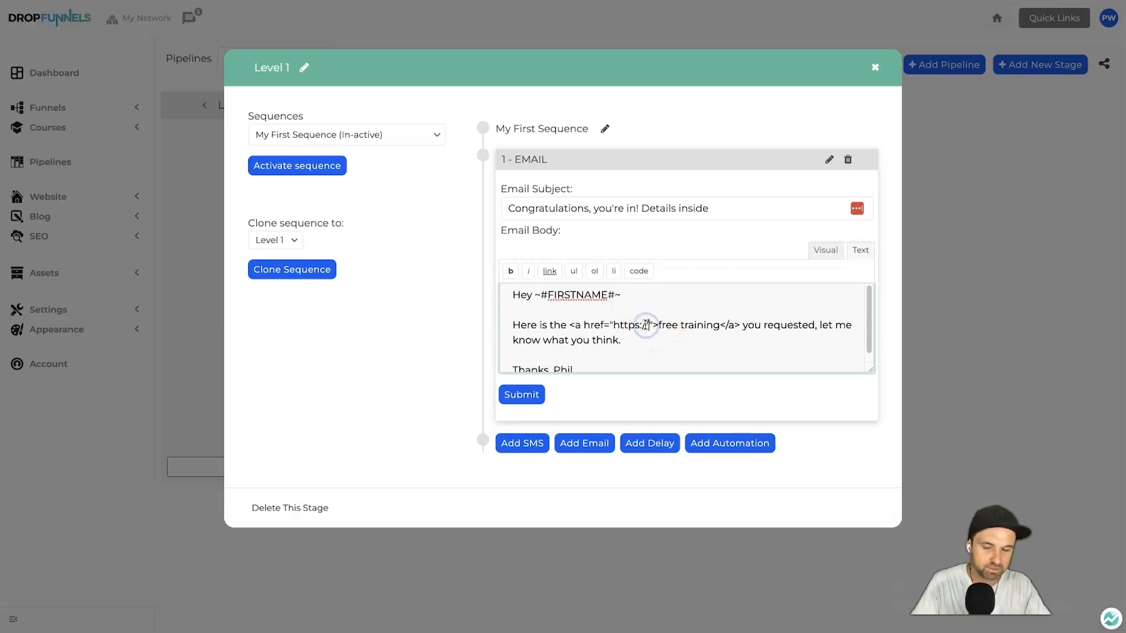
text(funnelscene.com/)
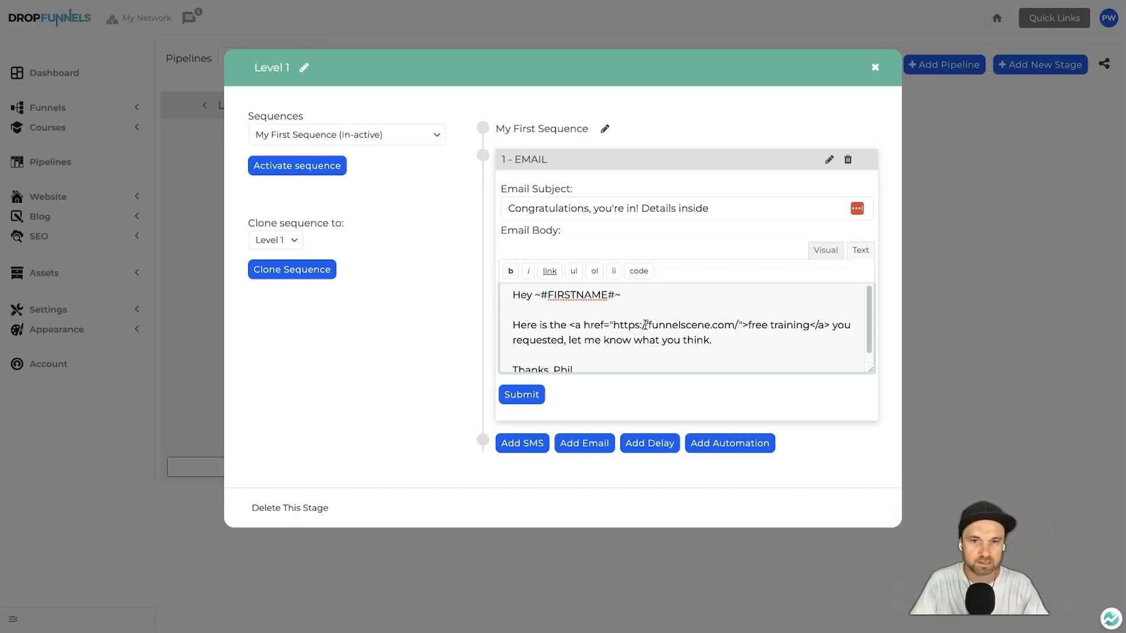
text(training-video)
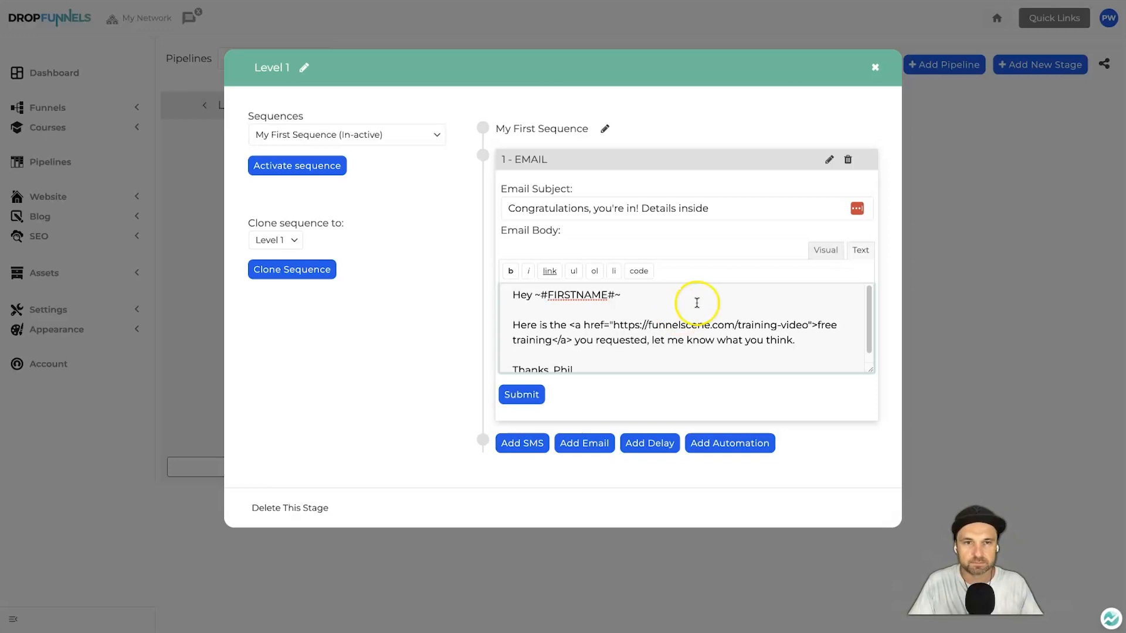
Check the linked text in the email's visual view, save the email and close the Level 1 stage
click(822, 250)
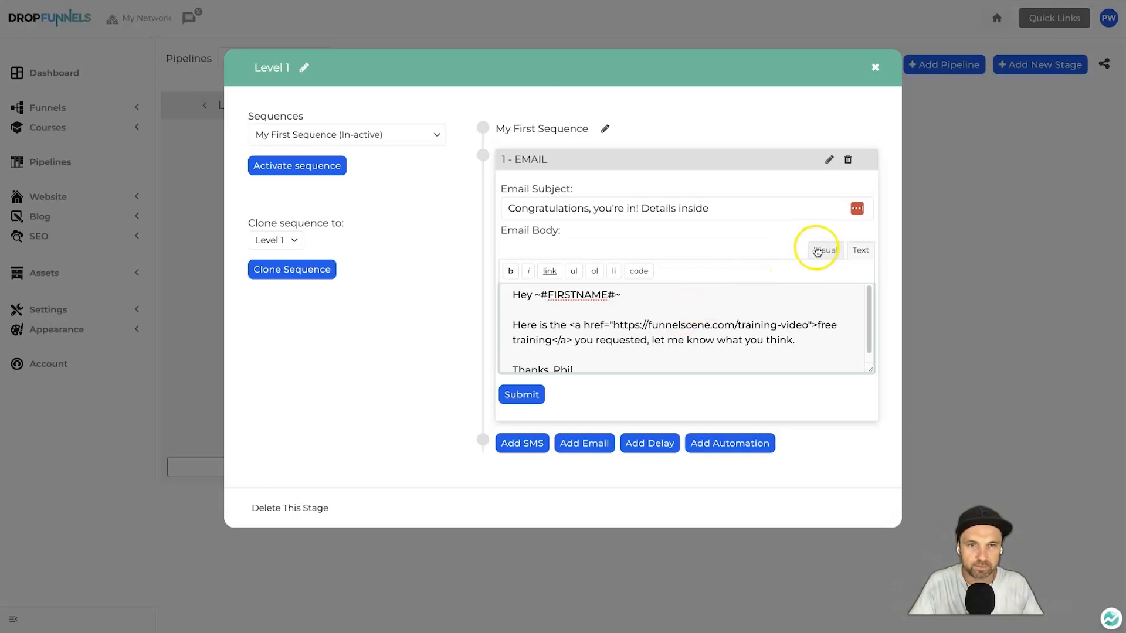
click(589, 342)
scroll(815, 334, down, 2)
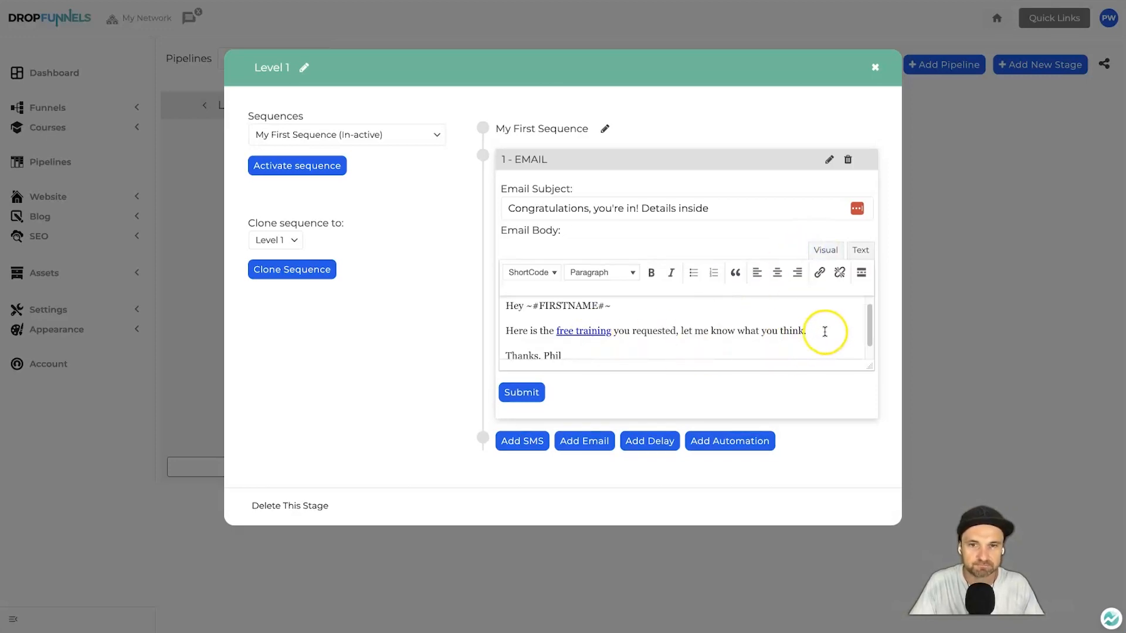
click(522, 393)
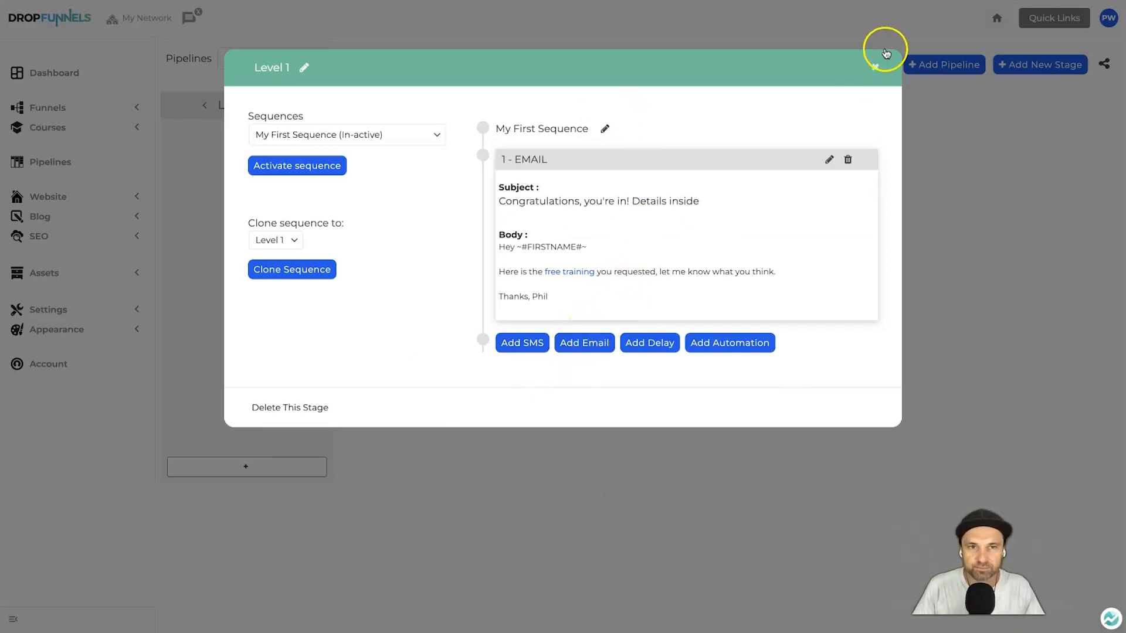
click(875, 70)
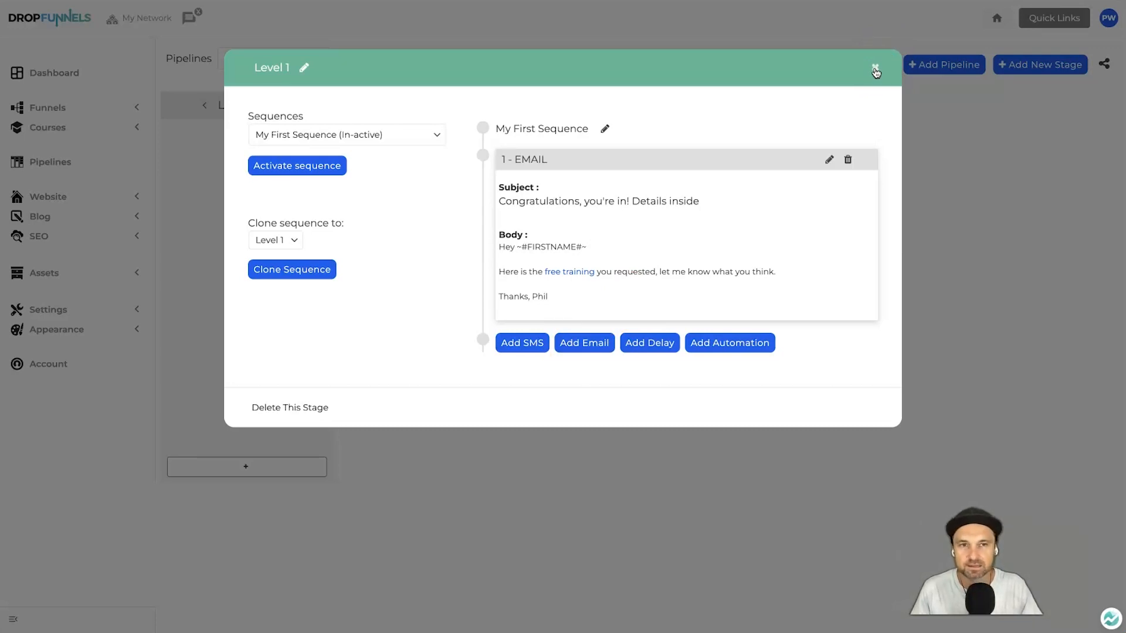
click(875, 69)
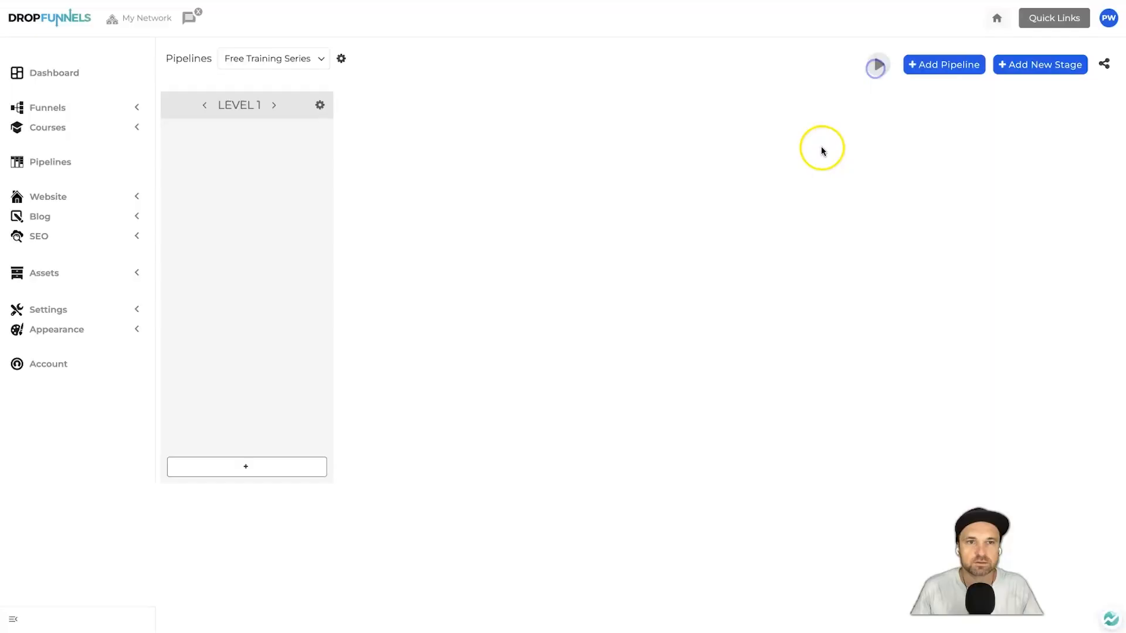
Review the SMTP settings, including the available mailer services, and return to the pipelines page
click(82, 317)
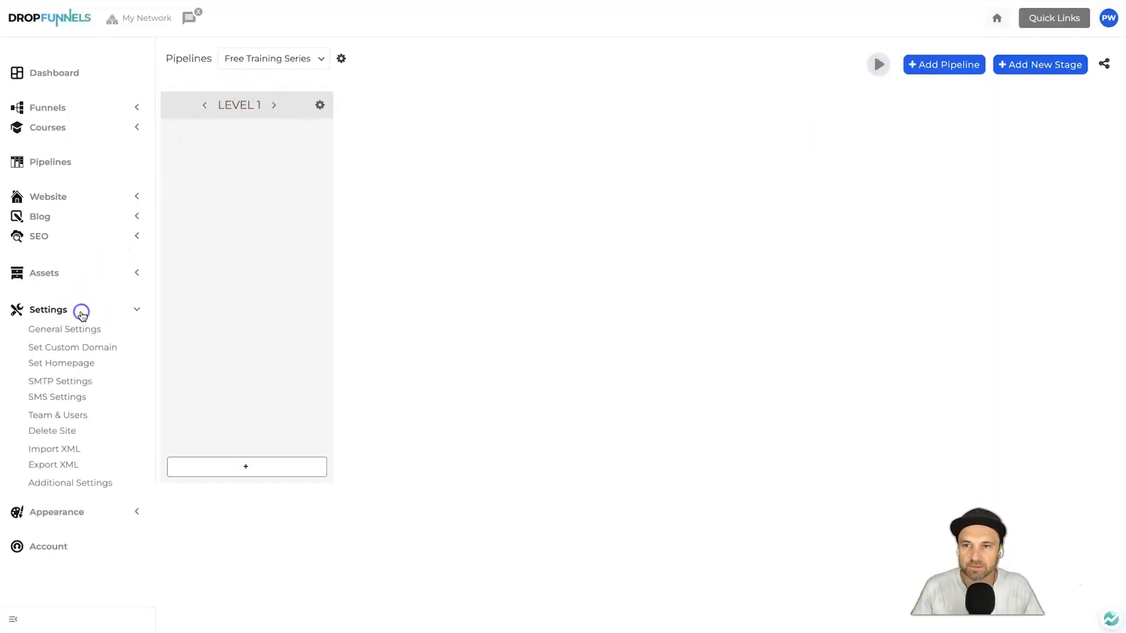
click(76, 382)
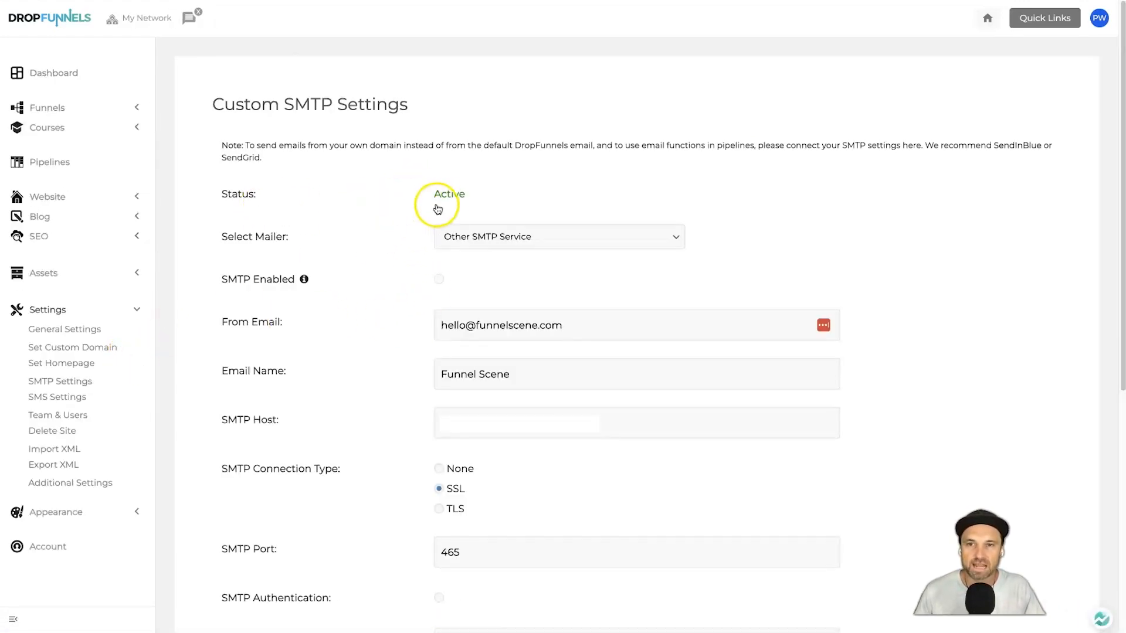
click(451, 236)
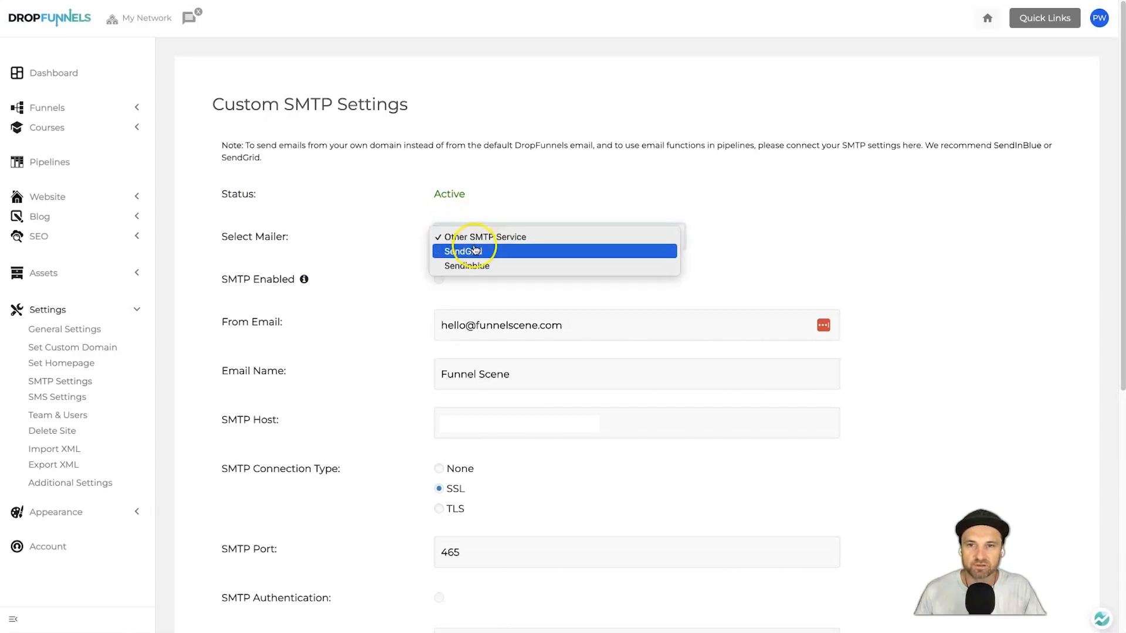
click(563, 212)
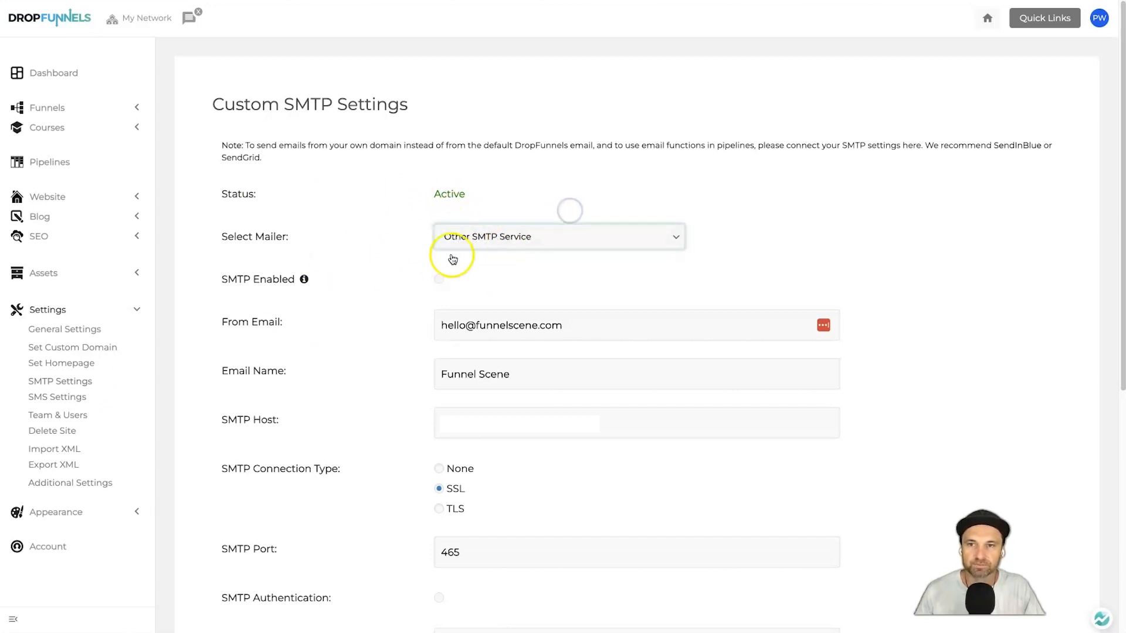
click(440, 285)
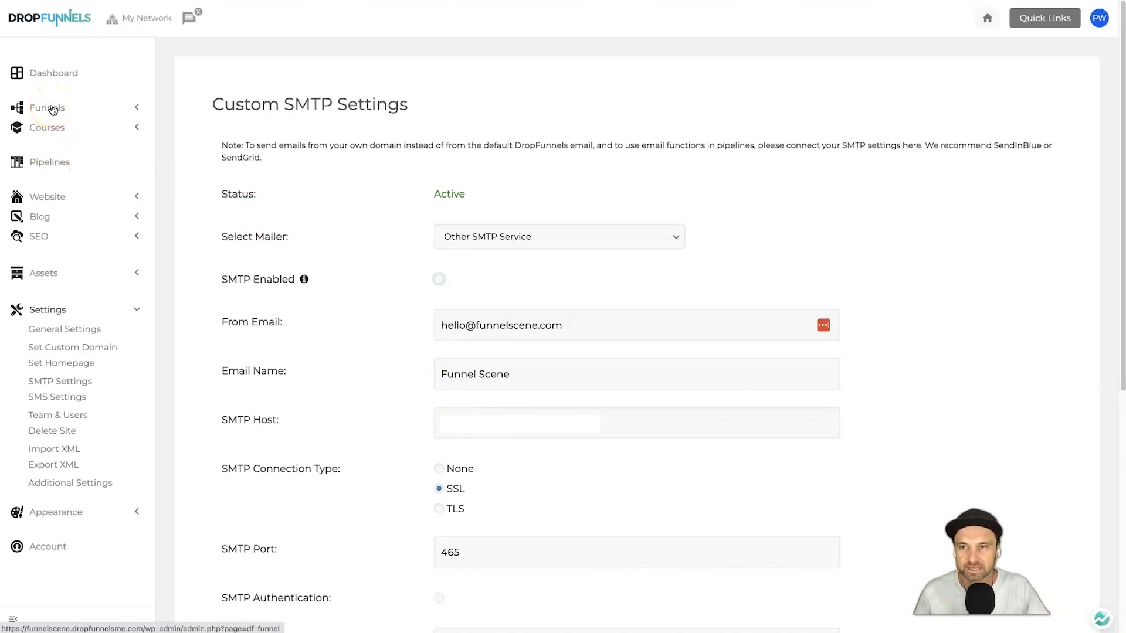
click(63, 163)
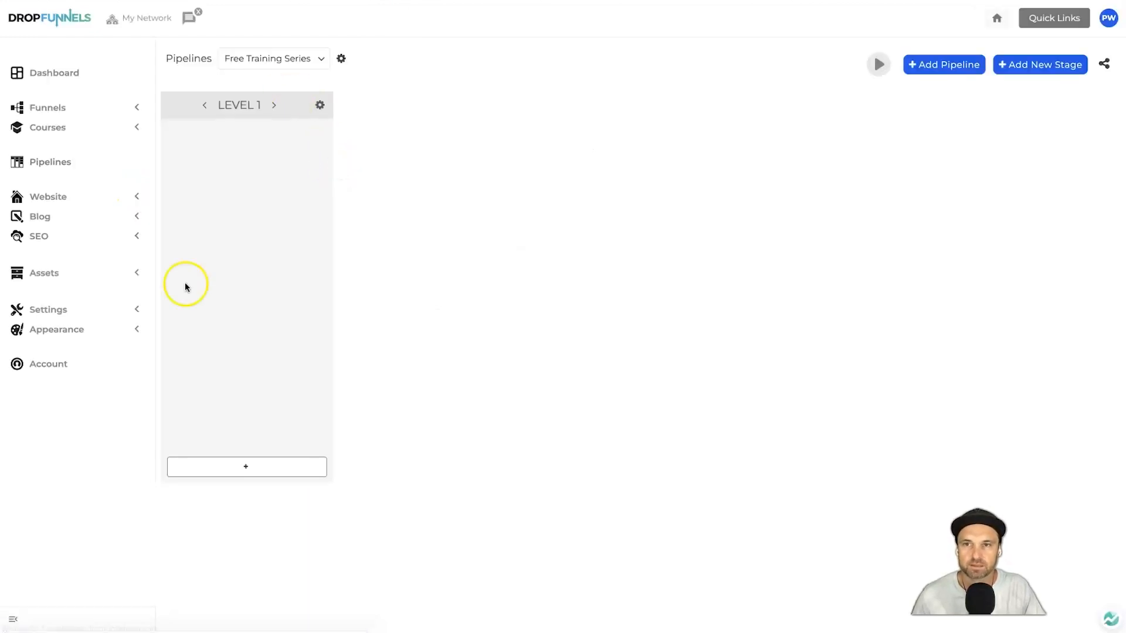
Open the funnels list in a new browser tab and load the Free Training funnel's Free Training step in the page editor
right_click(48, 107)
click(38, 109)
click(128, 109)
right_click(46, 128)
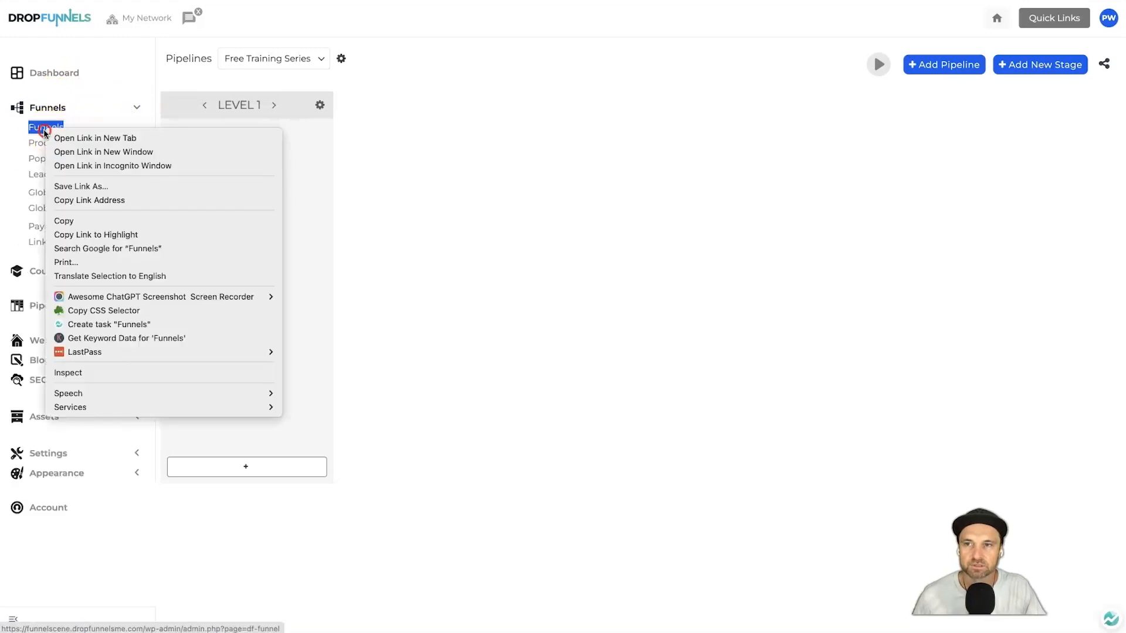
click(62, 144)
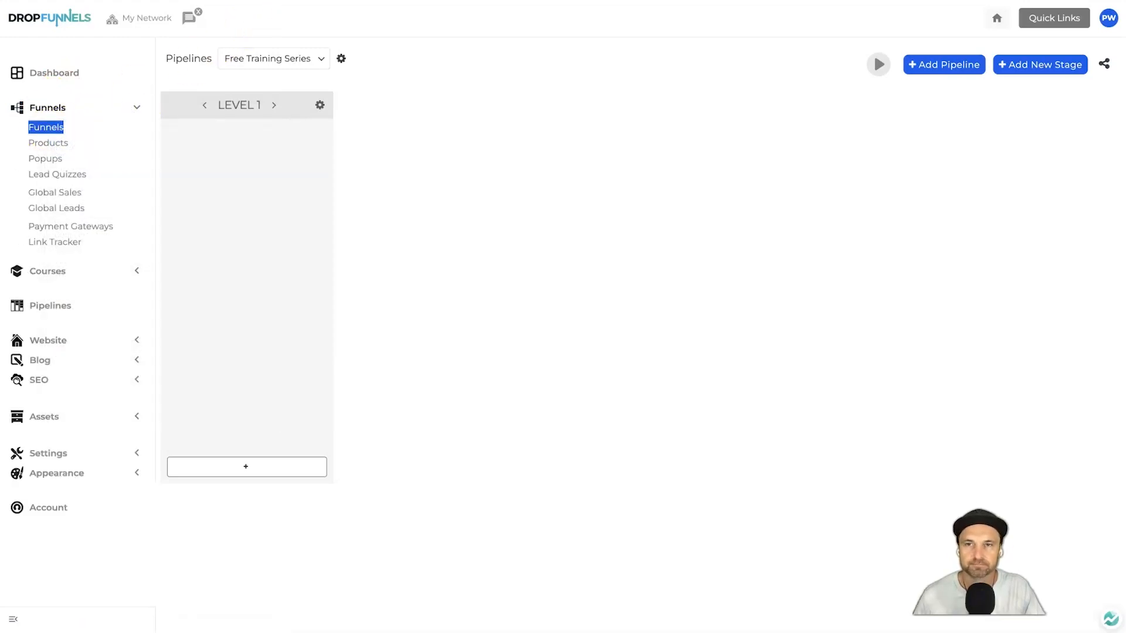
key(ctrl+Tab)
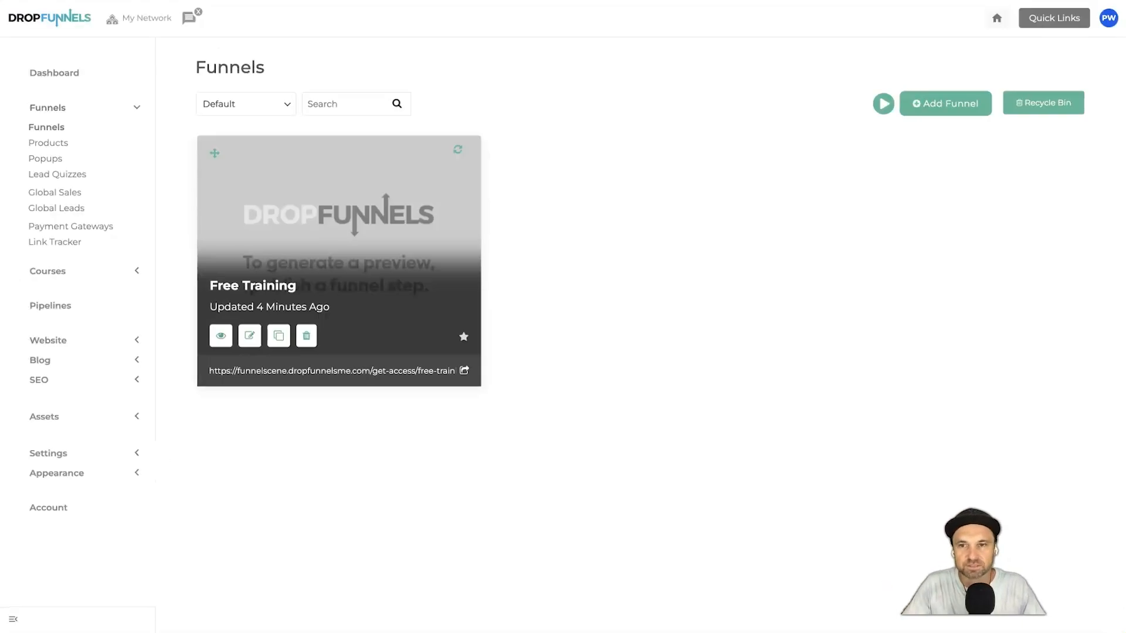
click(254, 339)
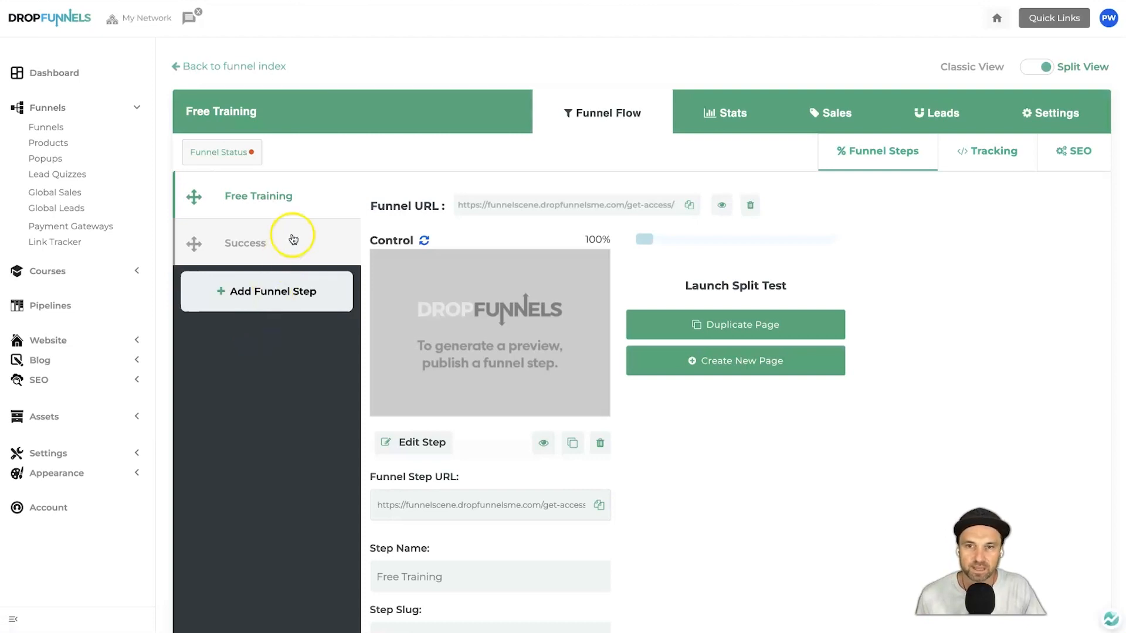
click(407, 443)
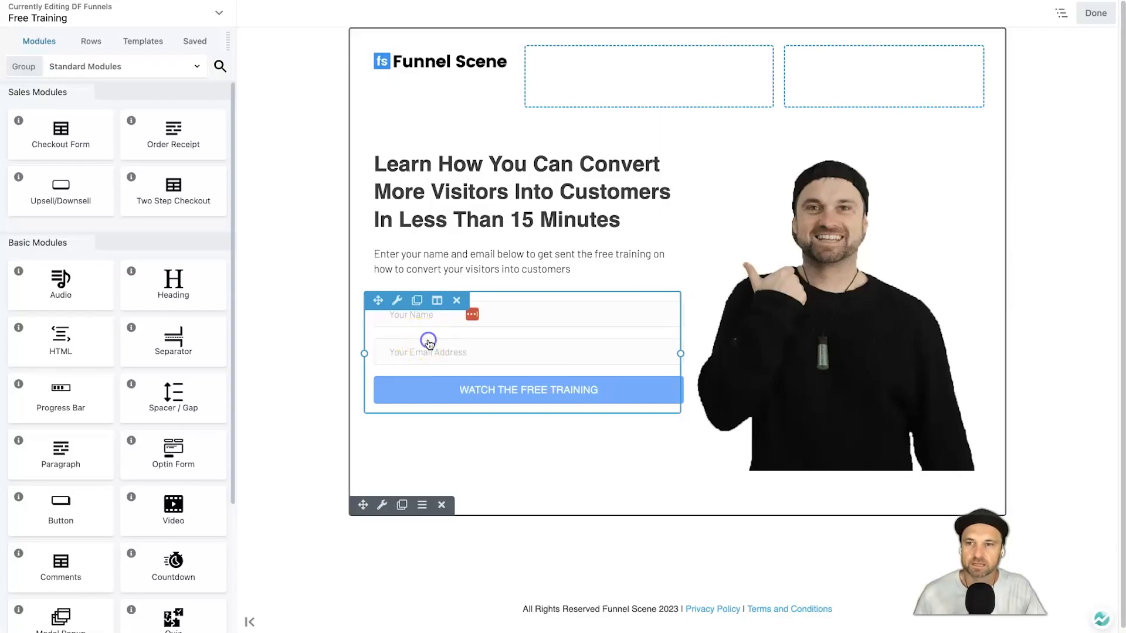
Look over the optin form's general settings and bring up its pipeline settings
click(428, 342)
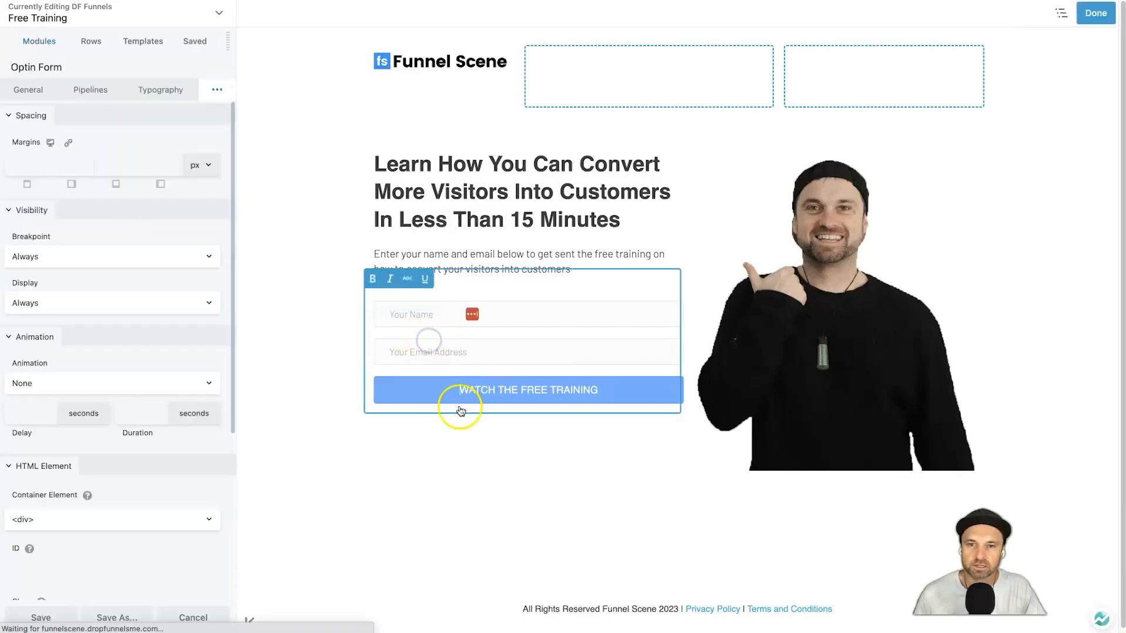
click(28, 89)
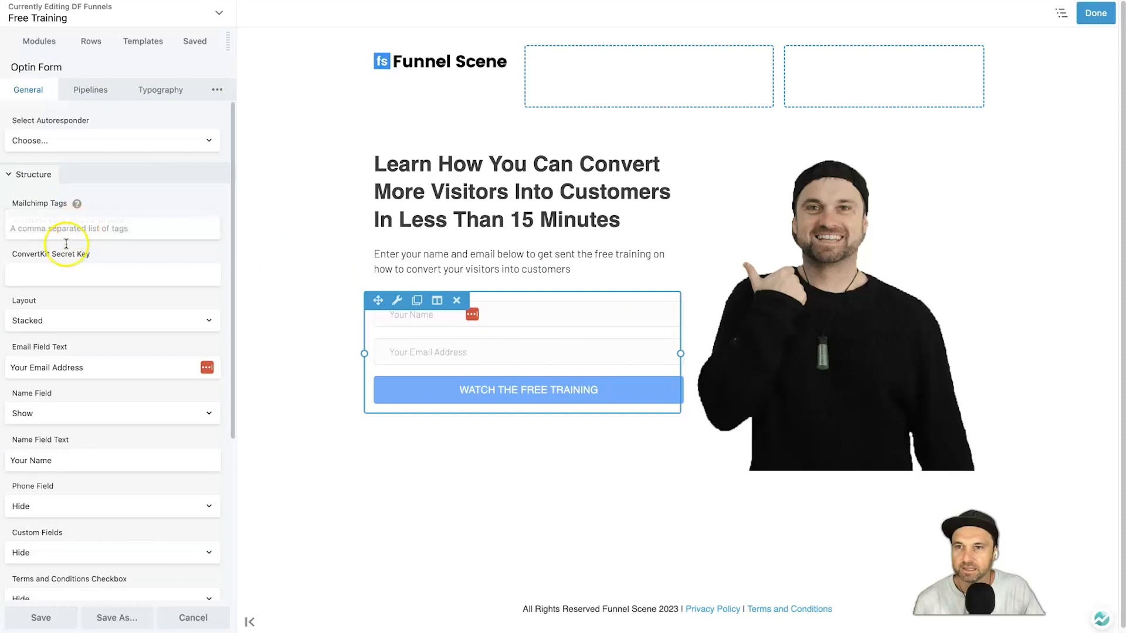
scroll(80, 340, down, 1)
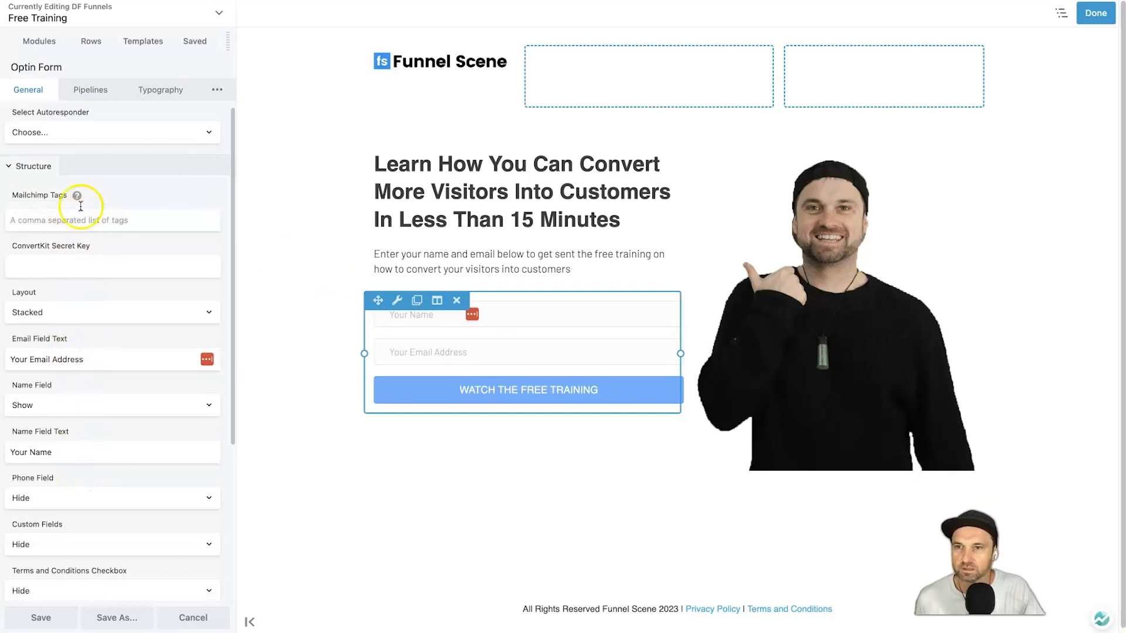
click(91, 90)
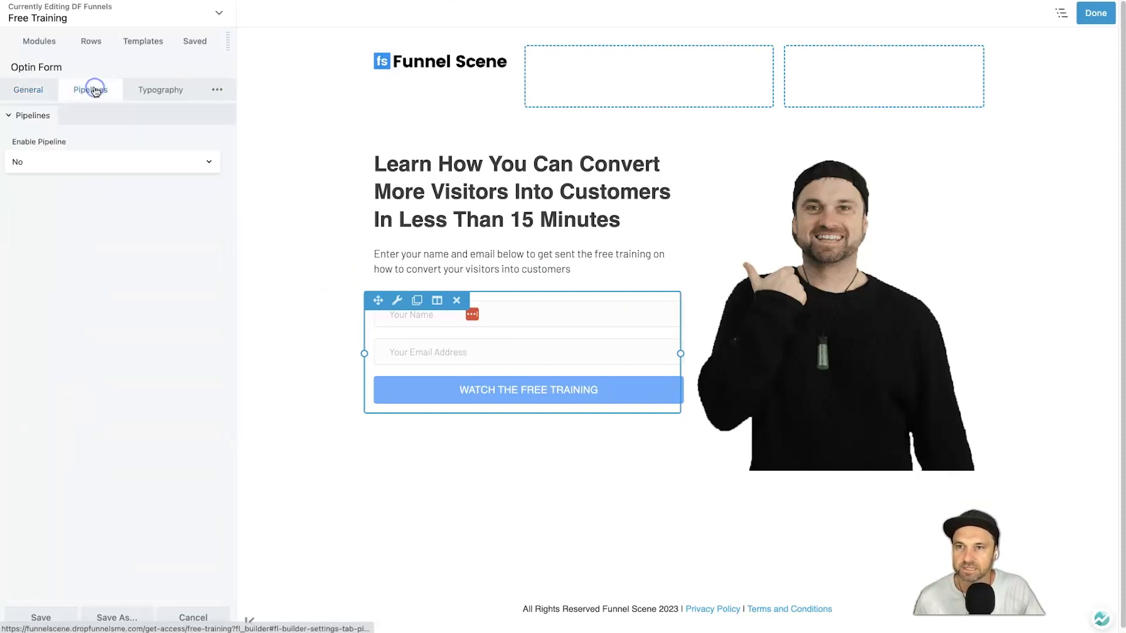
Enable the optin form's pipeline, select Free Training Series and try to choose a stage
click(39, 156)
click(35, 148)
click(50, 208)
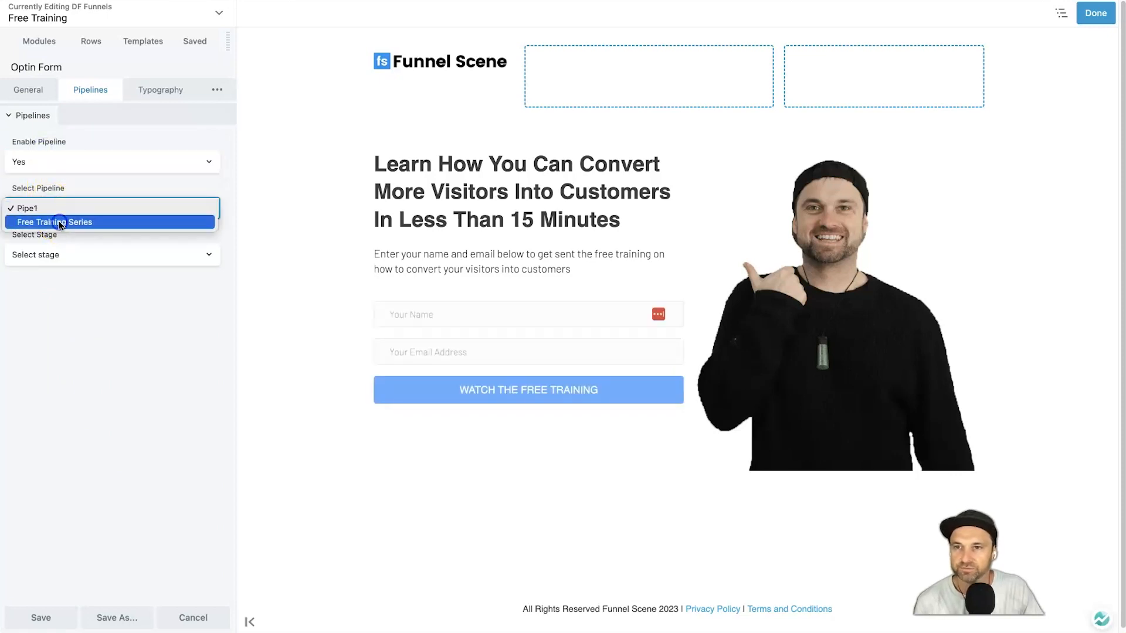
click(59, 222)
click(61, 255)
click(61, 256)
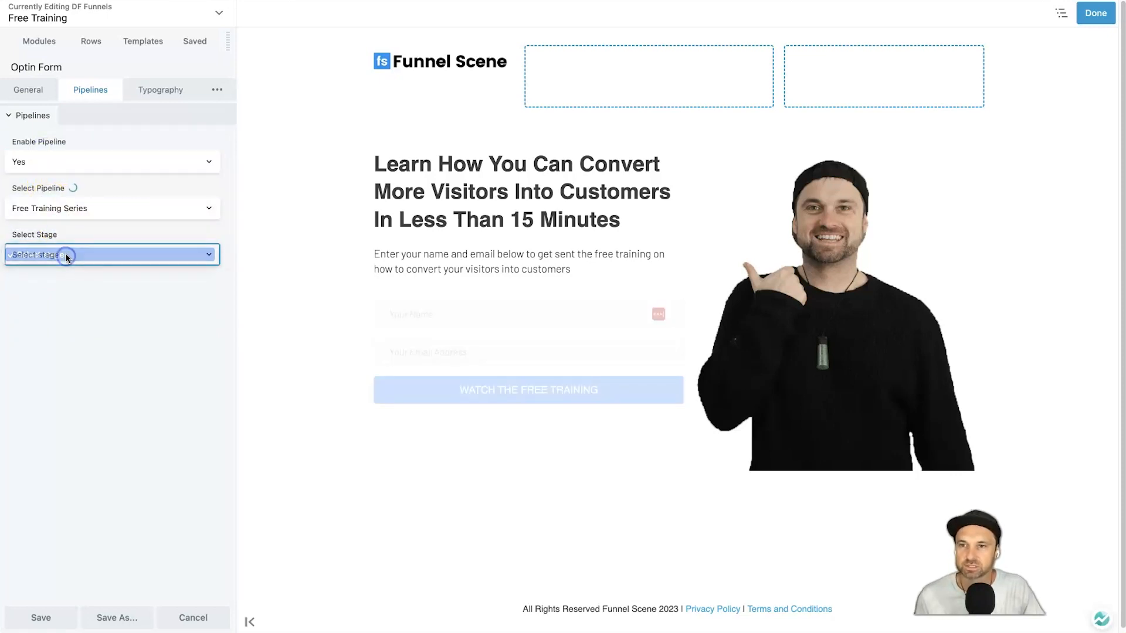
click(61, 256)
click(63, 291)
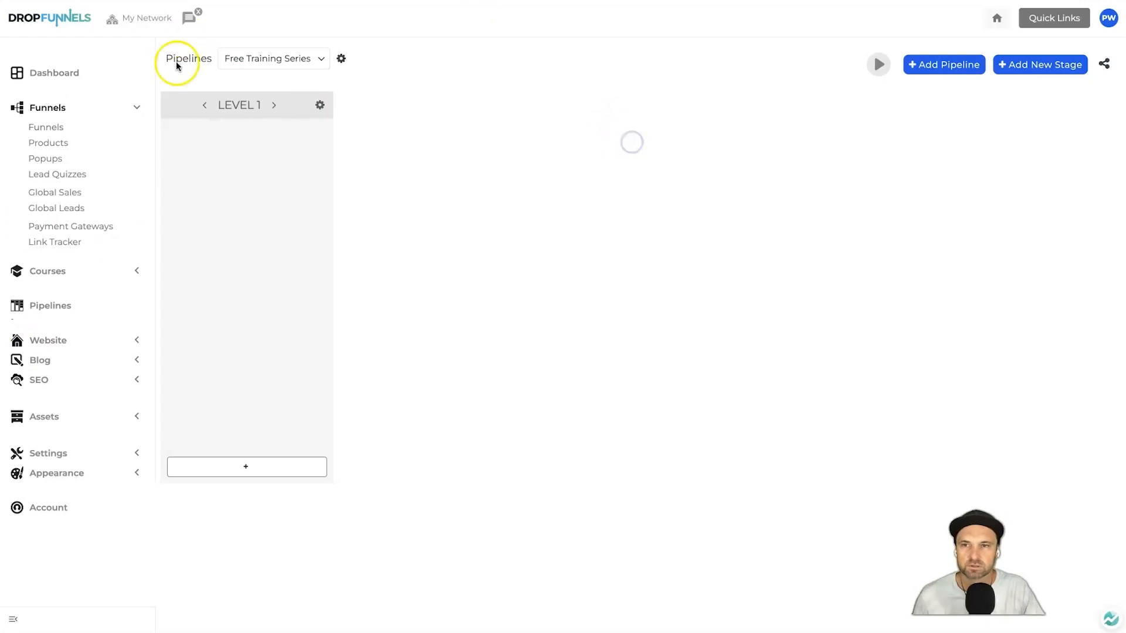
Activate My First Sequence for the Level 1 stage of the Free Training Series pipeline and close the stage settings
click(319, 103)
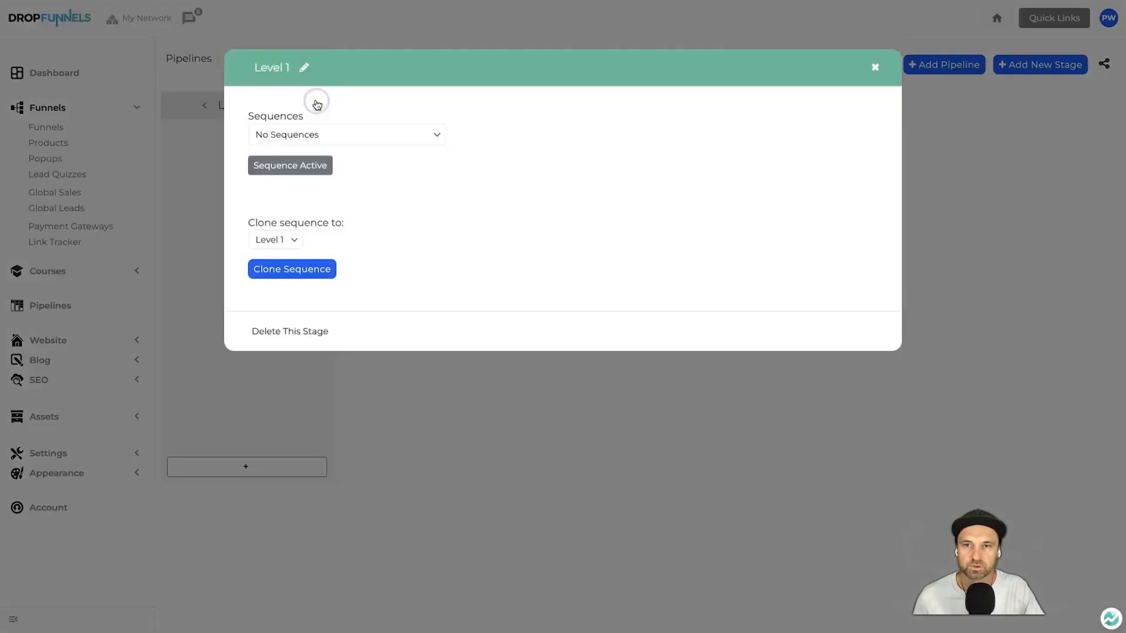
click(329, 133)
click(281, 149)
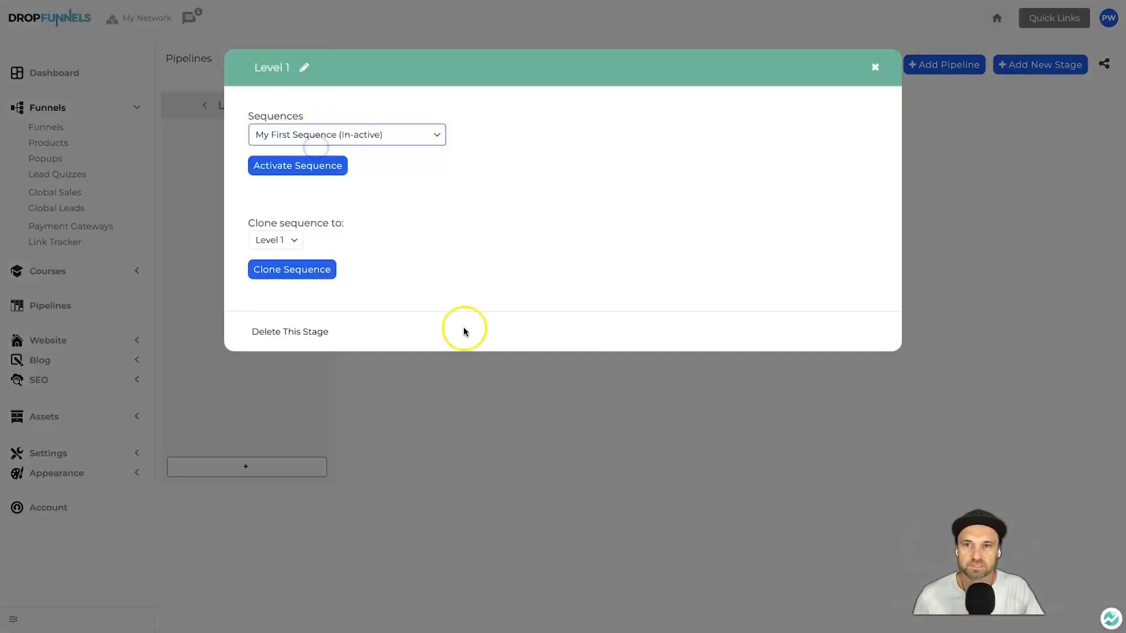
click(447, 291)
click(319, 164)
click(875, 67)
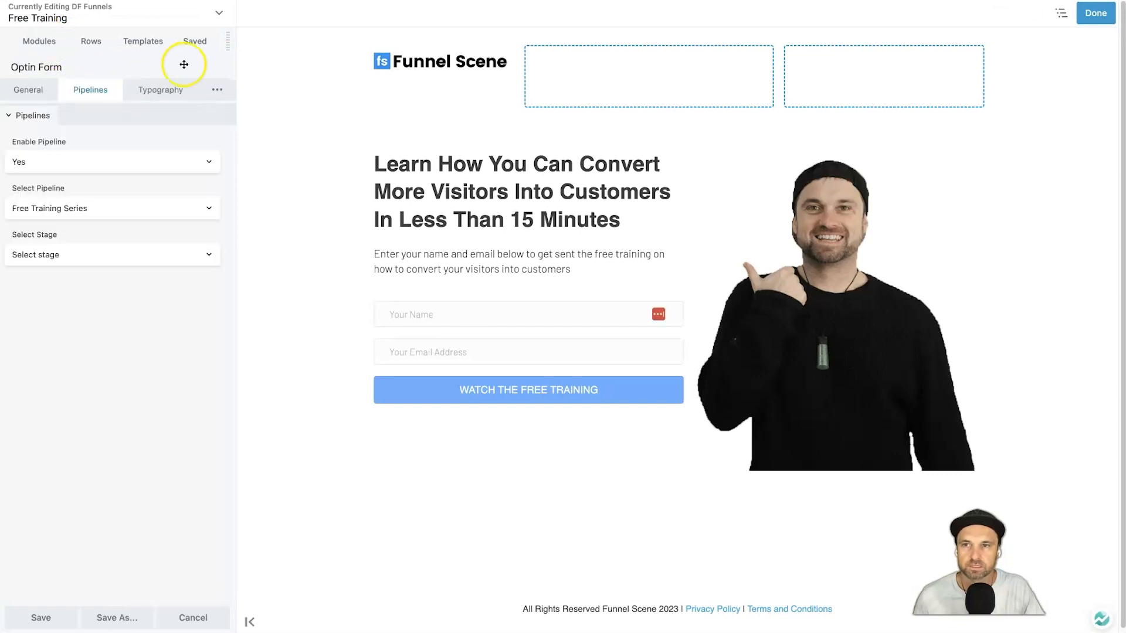
Recheck the optin form's stage choices and reload the Free Training page editor without saving
click(75, 248)
right_click(256, 100)
click(279, 135)
click(607, 199)
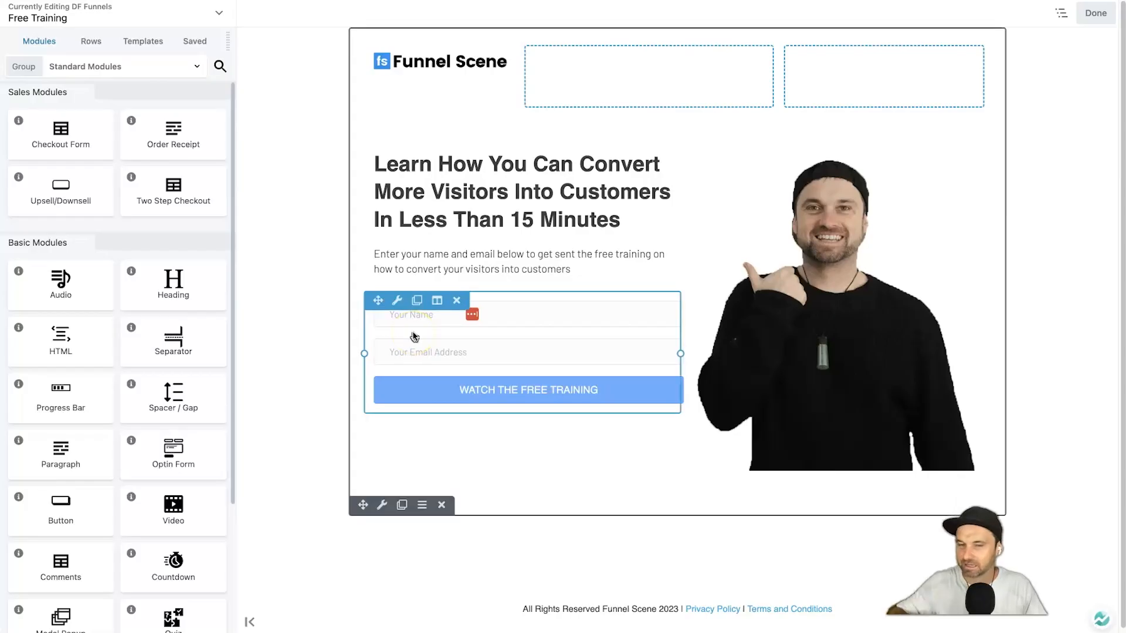
Enable the pipeline in the reloaded page's optin form and select Free Training Series
click(405, 344)
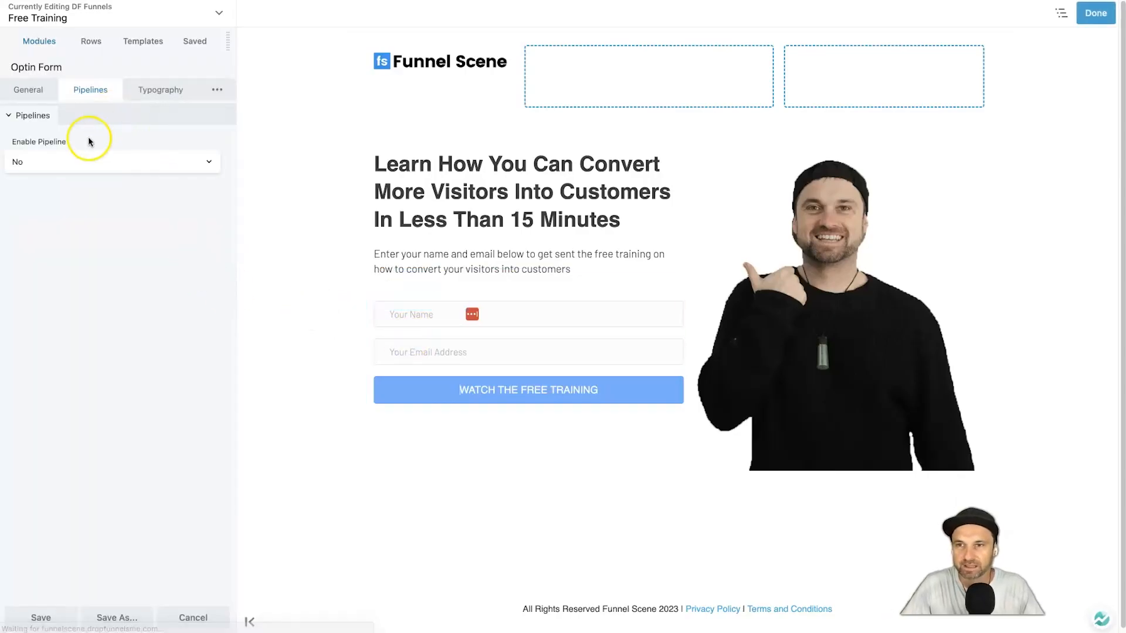
click(65, 166)
click(65, 159)
click(68, 154)
click(68, 149)
click(45, 210)
click(44, 222)
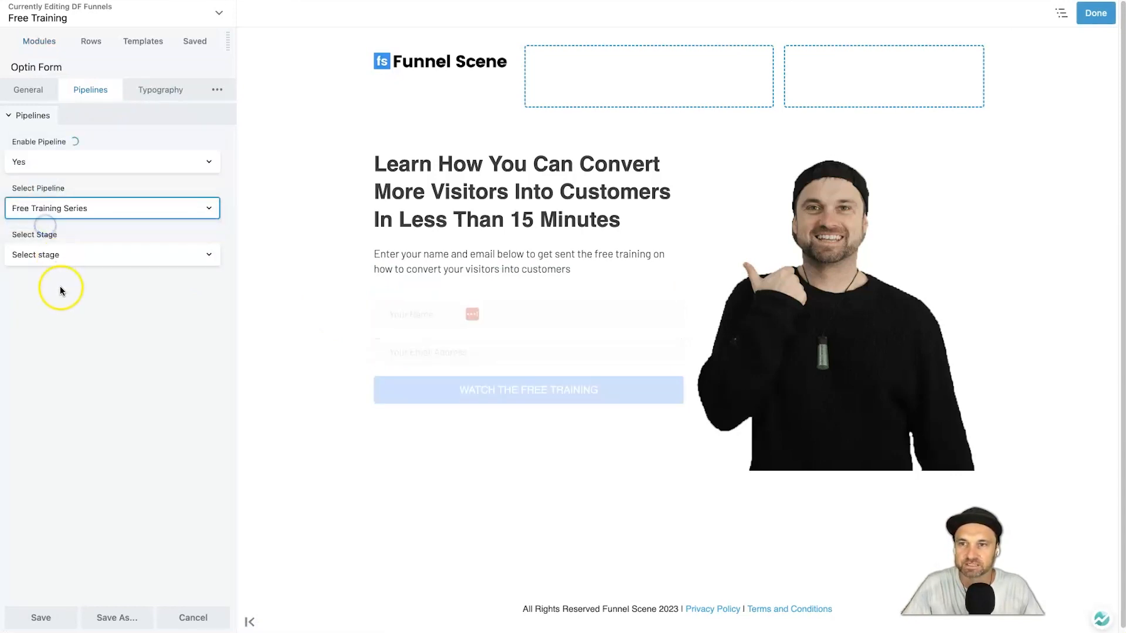
Examine the optin form's stage choices and the Free Training Series pipeline's own settings
click(63, 258)
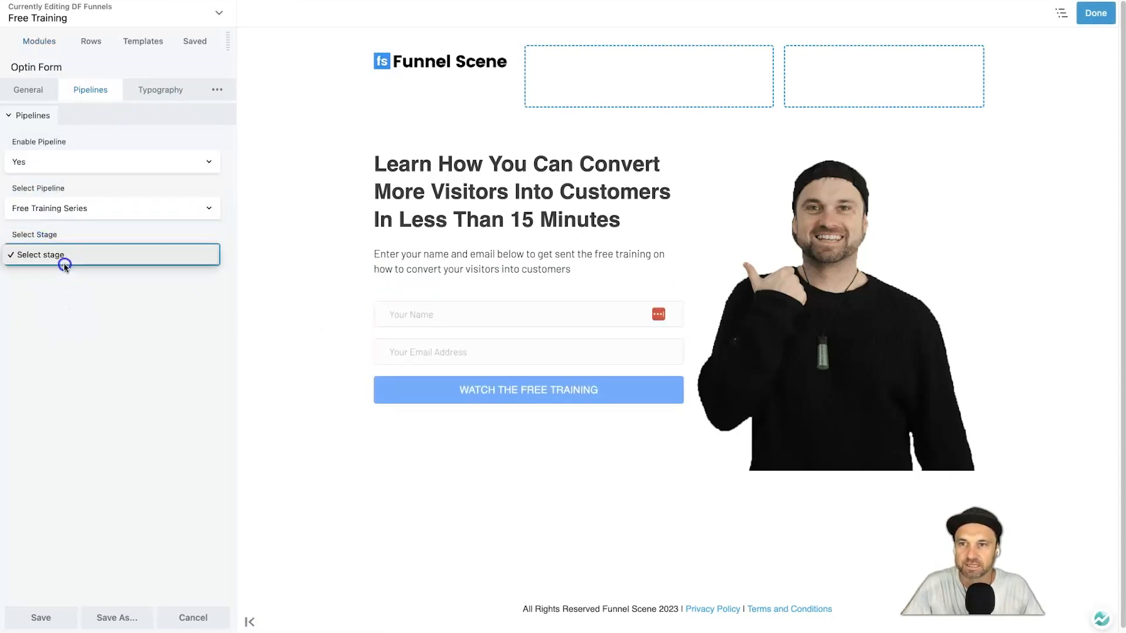
click(82, 238)
click(78, 253)
click(81, 303)
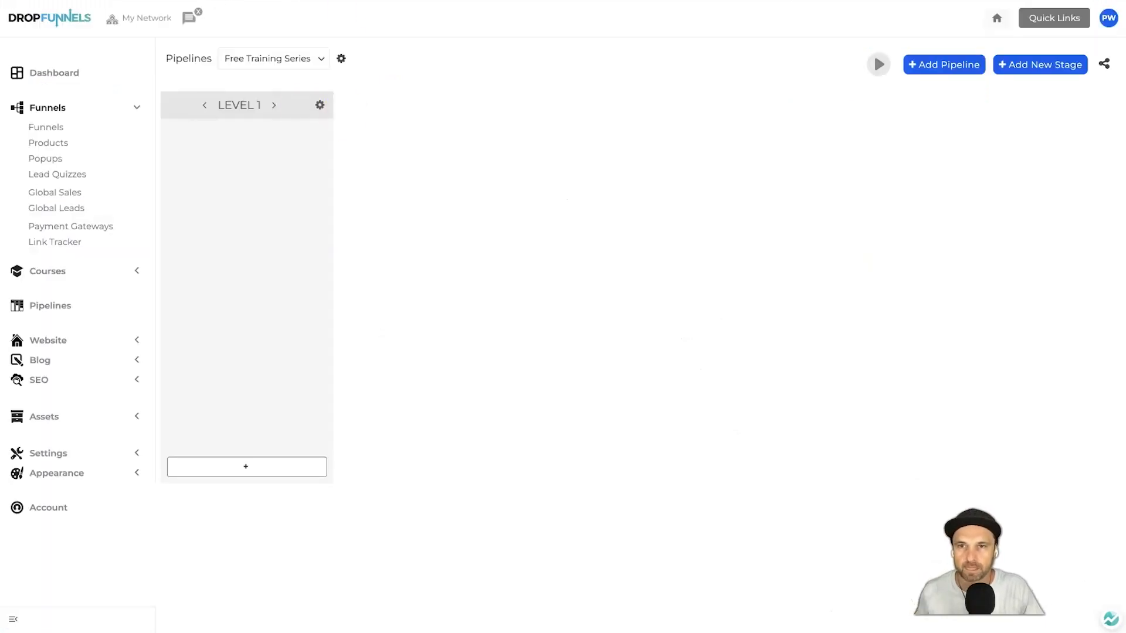
click(342, 58)
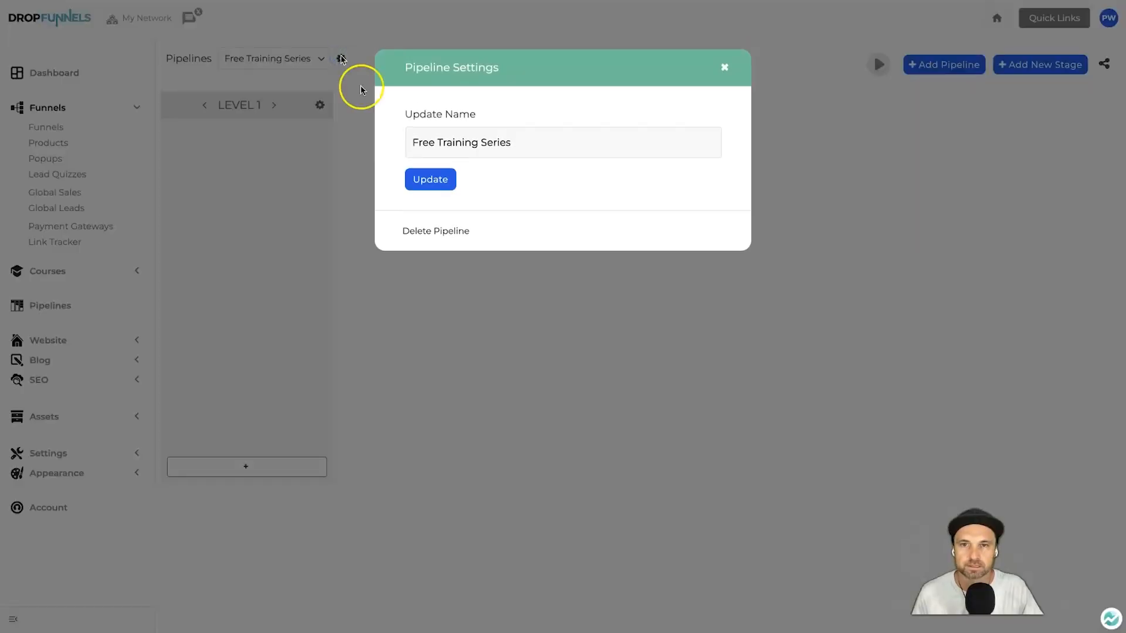
click(545, 299)
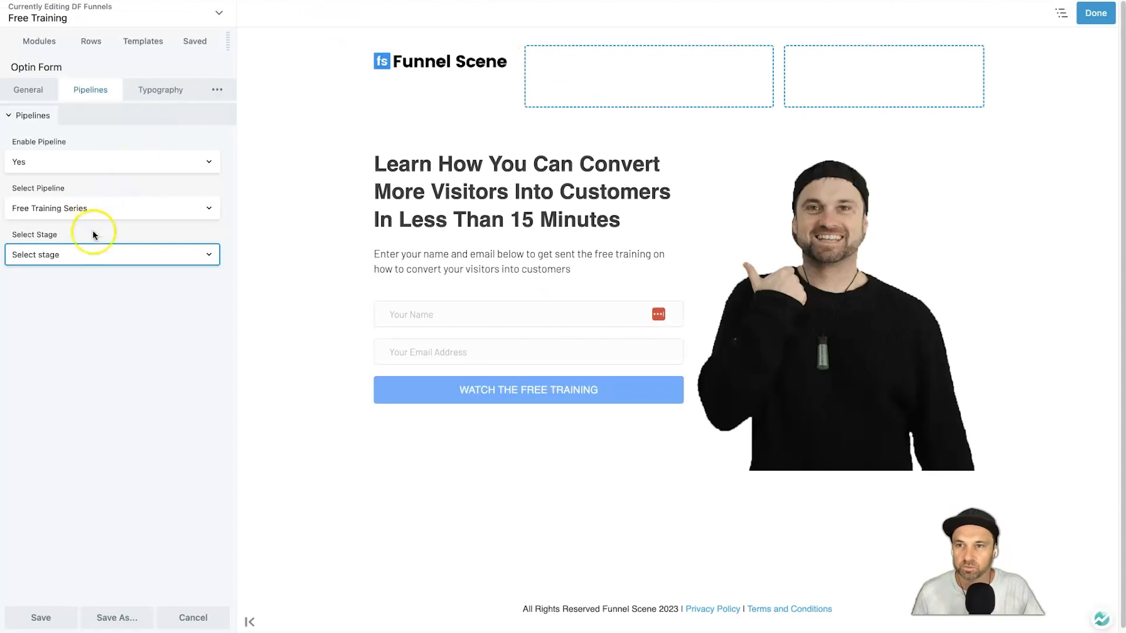
click(88, 254)
click(100, 311)
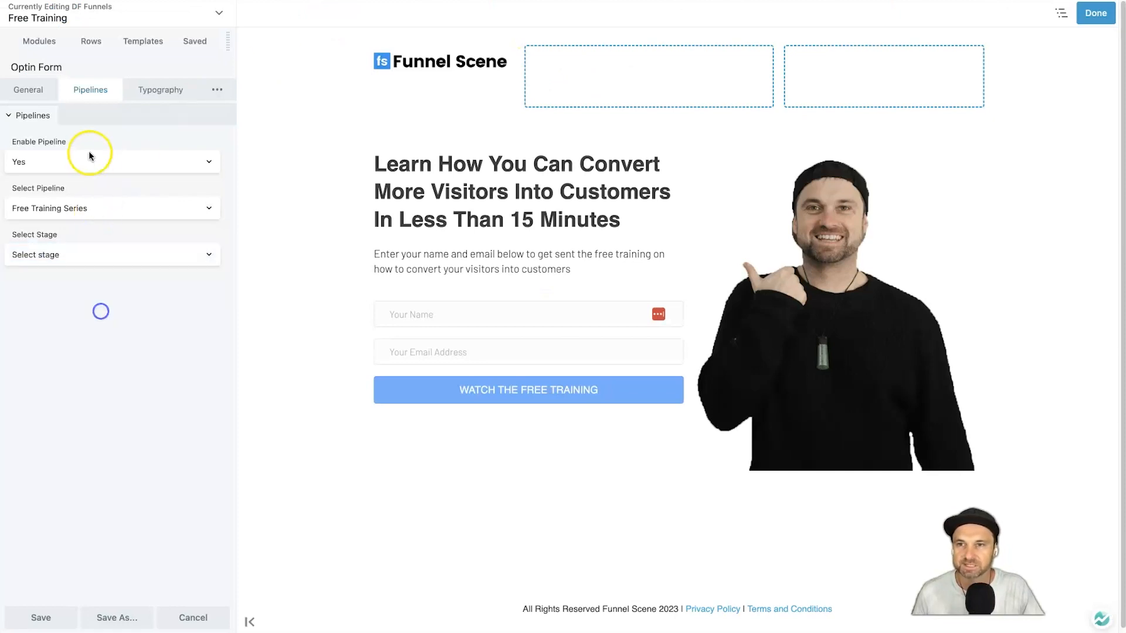
click(50, 91)
click(73, 91)
click(105, 254)
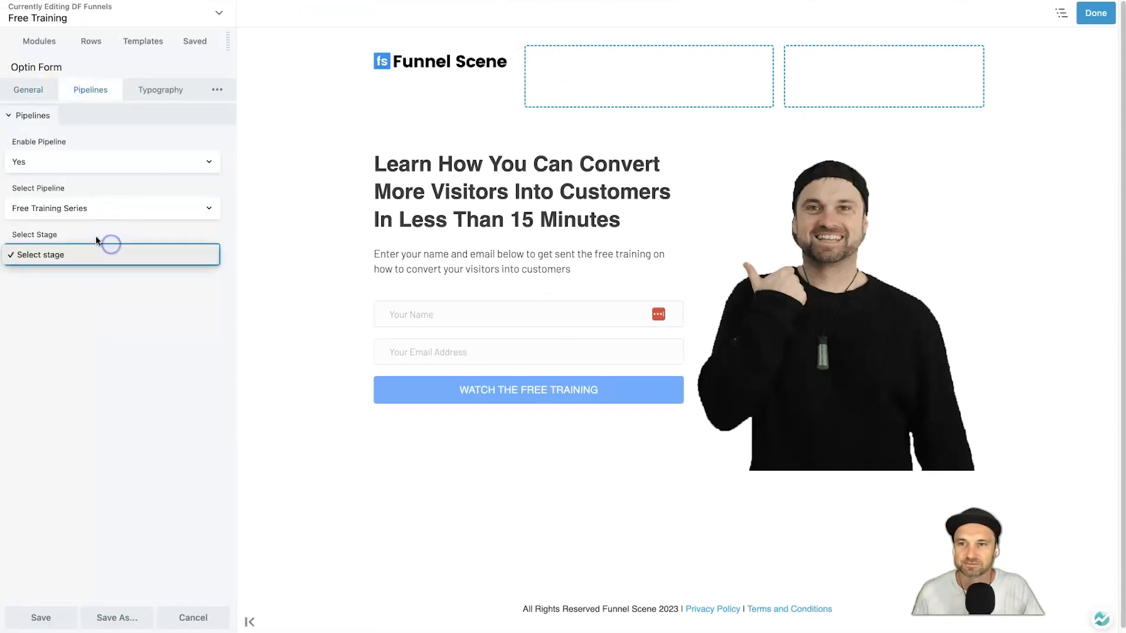
Switch the optin form to the Pipe1 pipeline to check its stages, and return it to Free Training Series
click(101, 215)
click(94, 195)
click(88, 254)
click(89, 256)
click(78, 252)
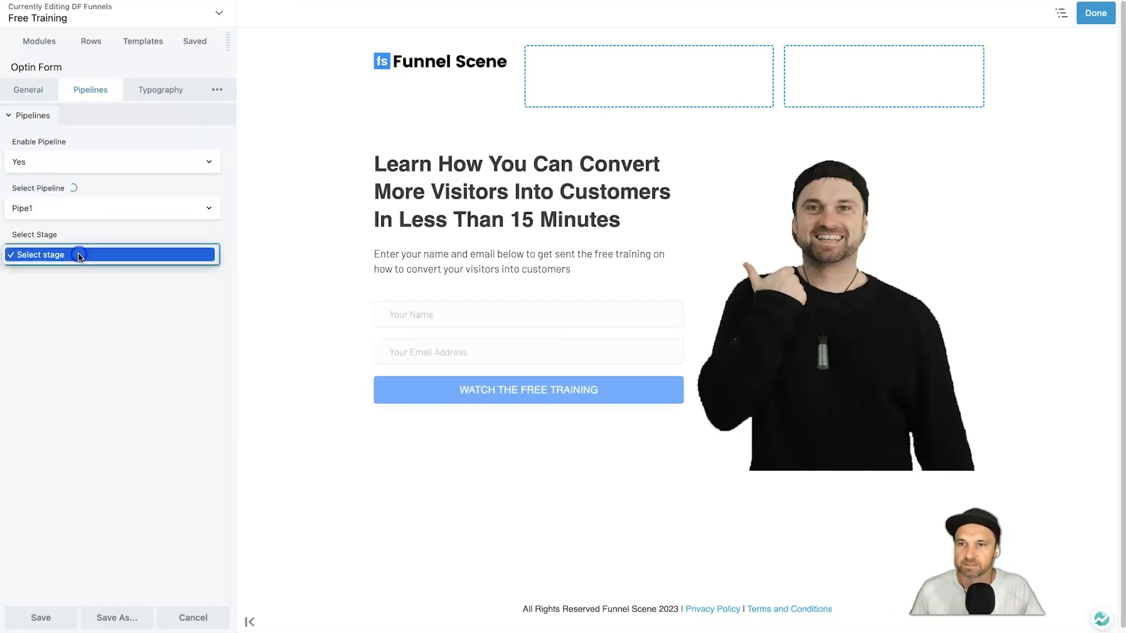
click(84, 214)
click(83, 219)
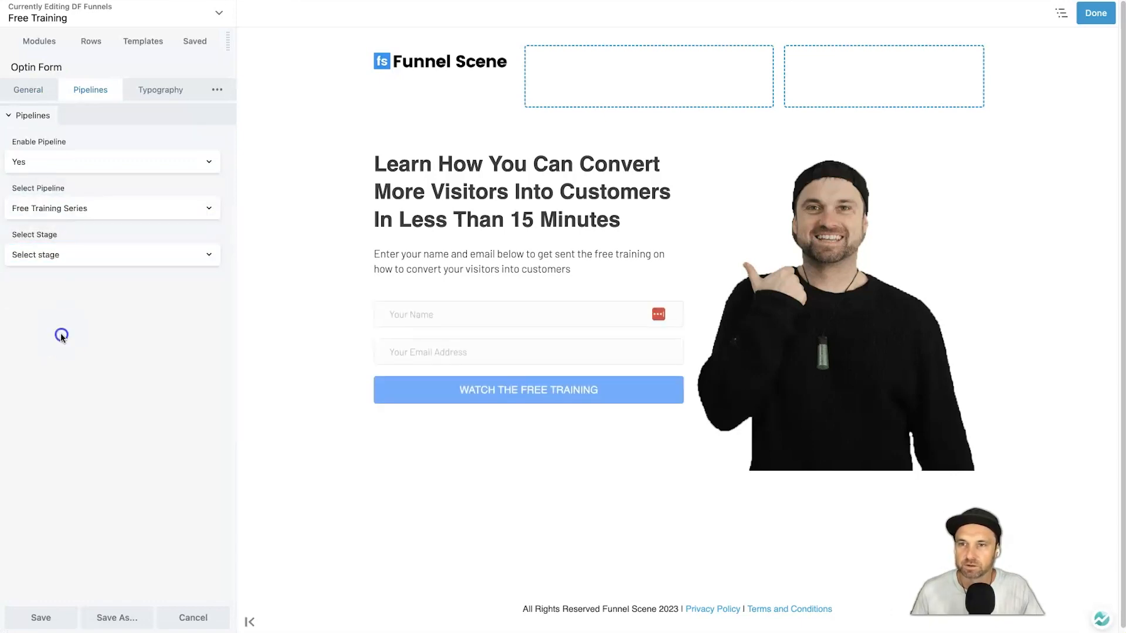
Check the stage choices for Free Training Series once more and publish the Free Training page
click(75, 263)
click(81, 263)
click(82, 264)
click(89, 252)
click(233, 341)
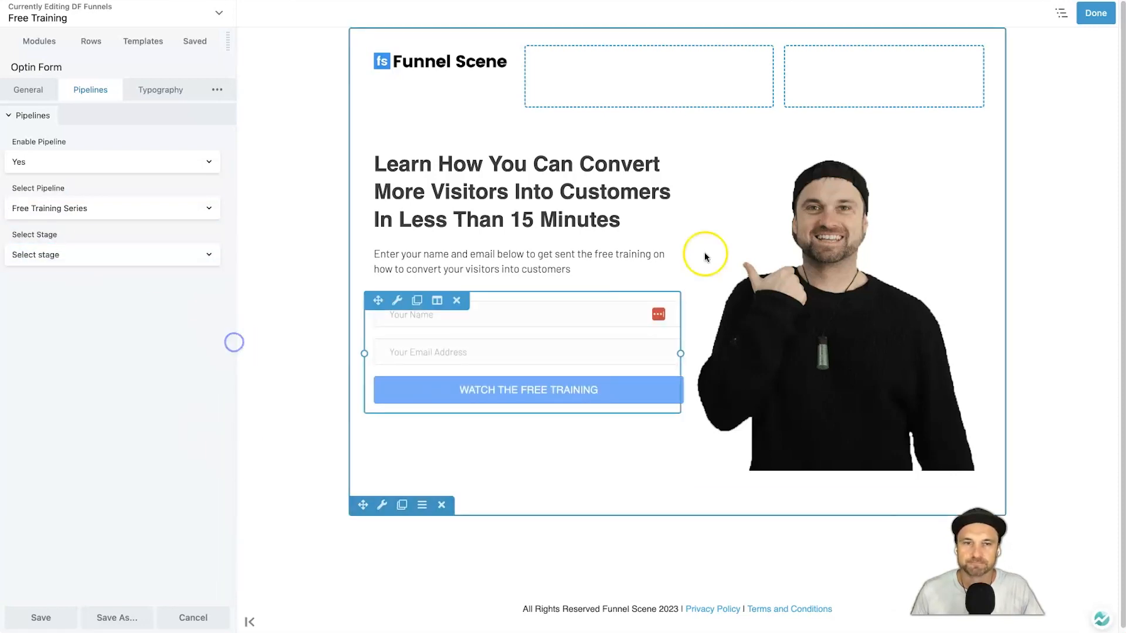
click(1084, 17)
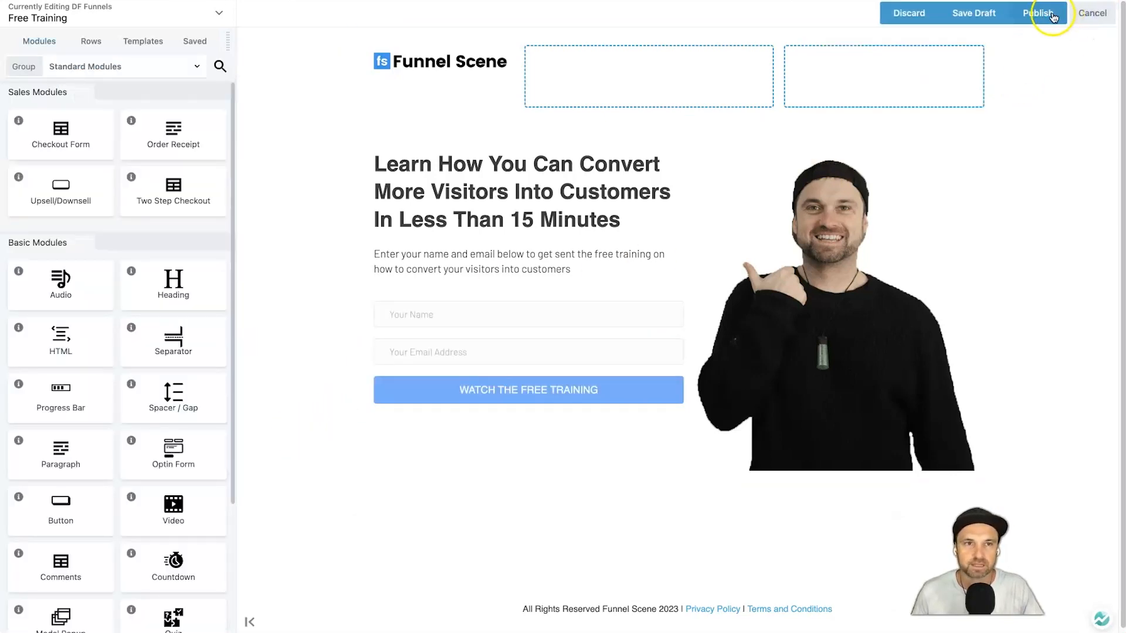
click(1035, 15)
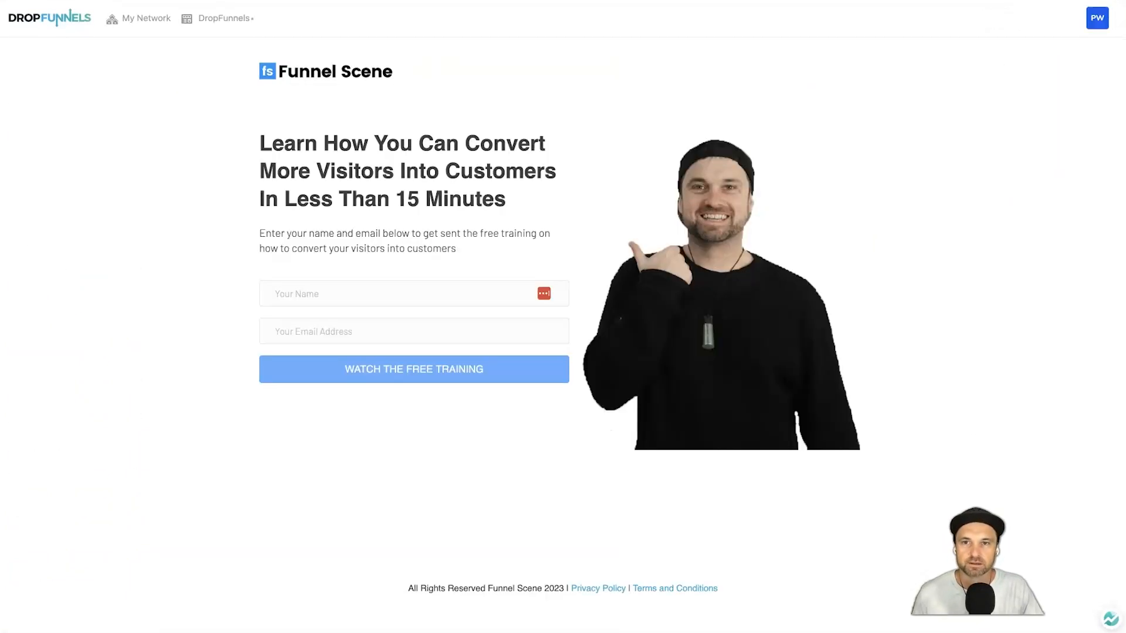
Reload the published Free Training page and submit its optin form with a test lead's name and email address
click(402, 299)
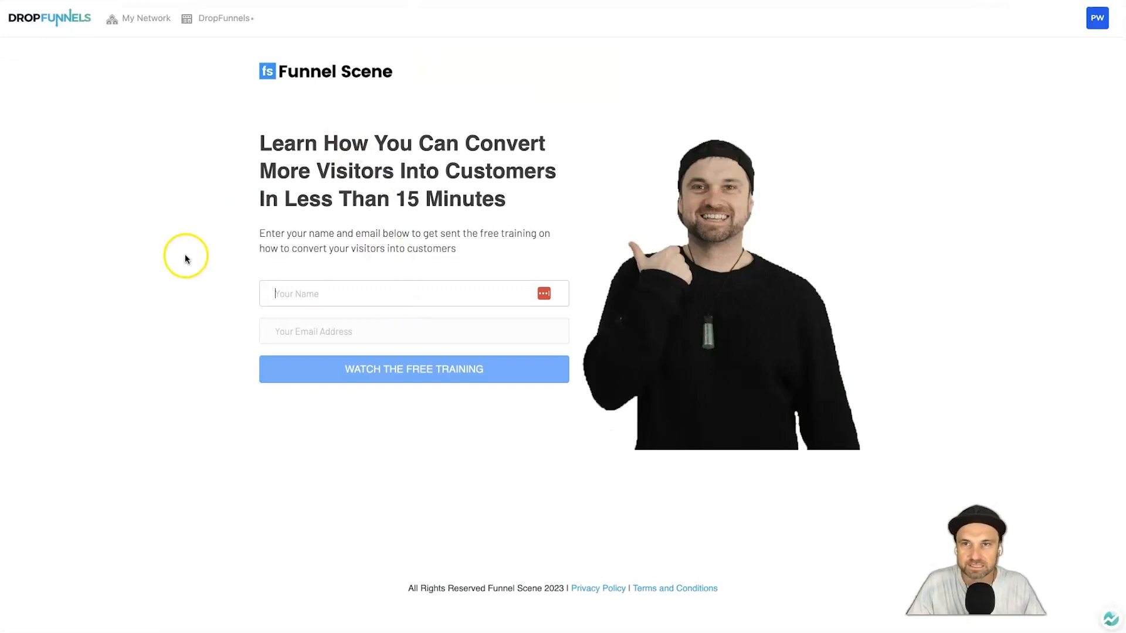
right_click(184, 255)
click(174, 277)
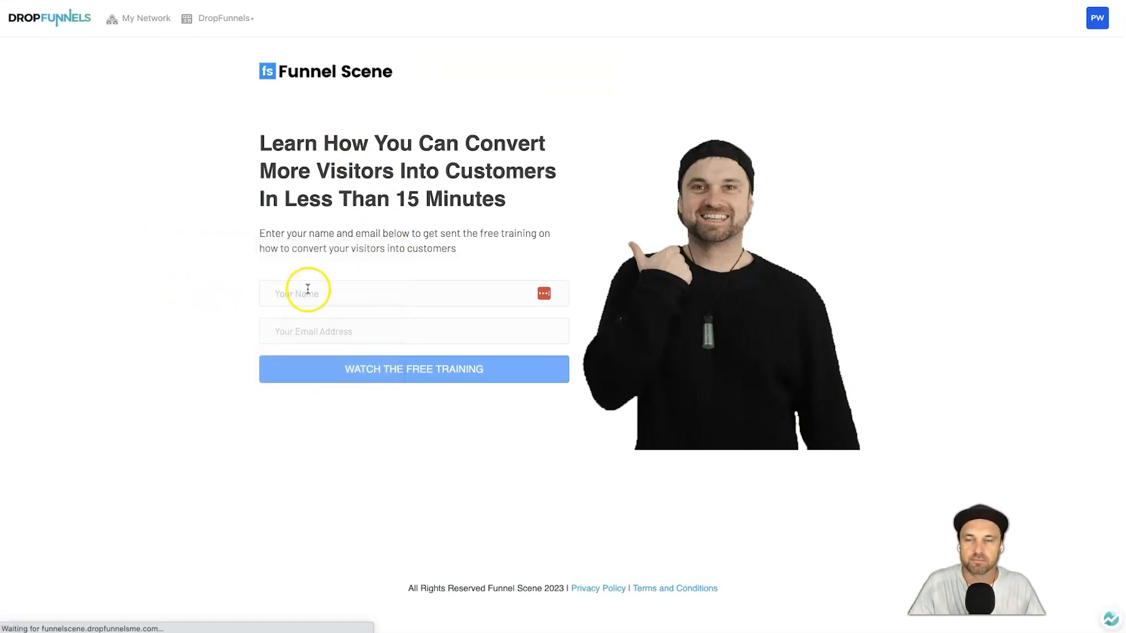
click(352, 293)
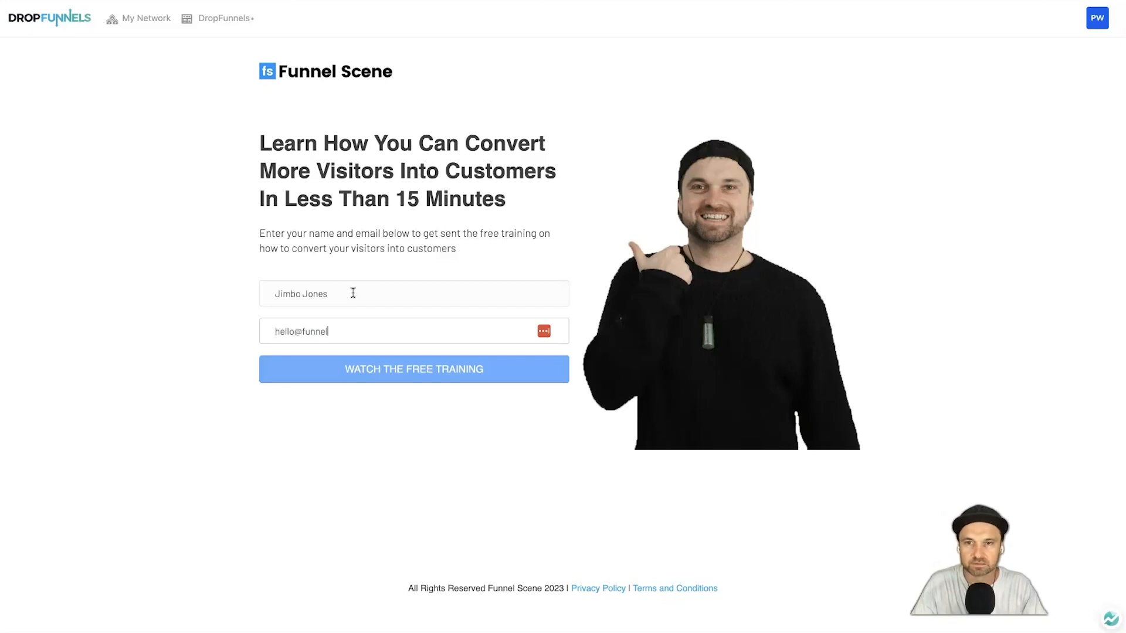
click(361, 359)
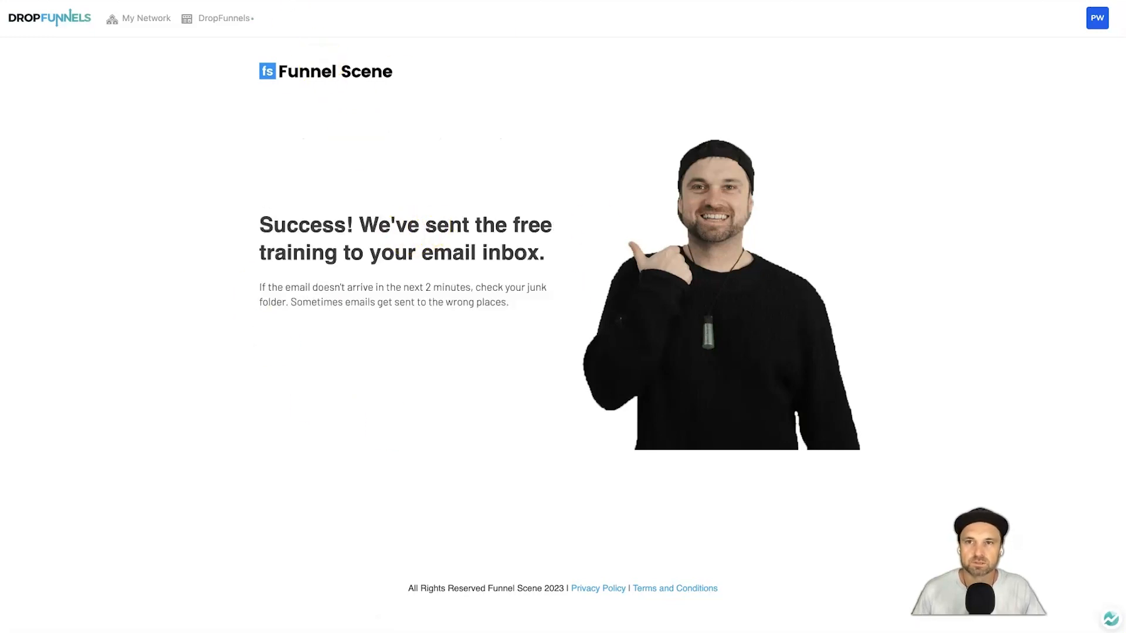
Reload the Free Training funnel's page in its browser tab and review the funnel's leads
click(293, 1)
right_click(817, 205)
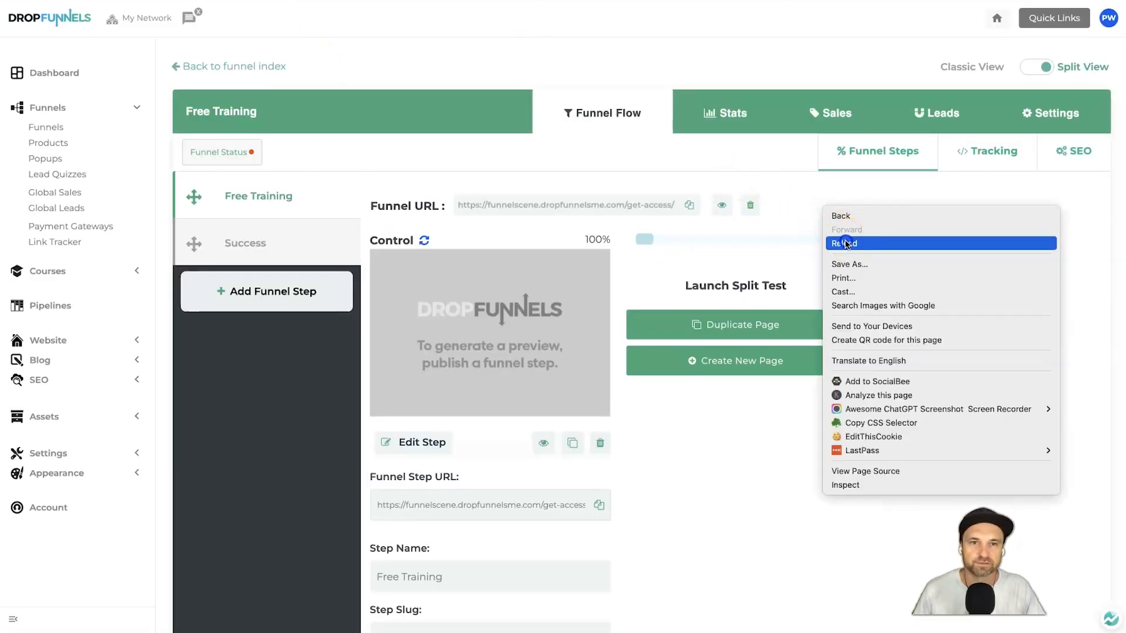
click(845, 240)
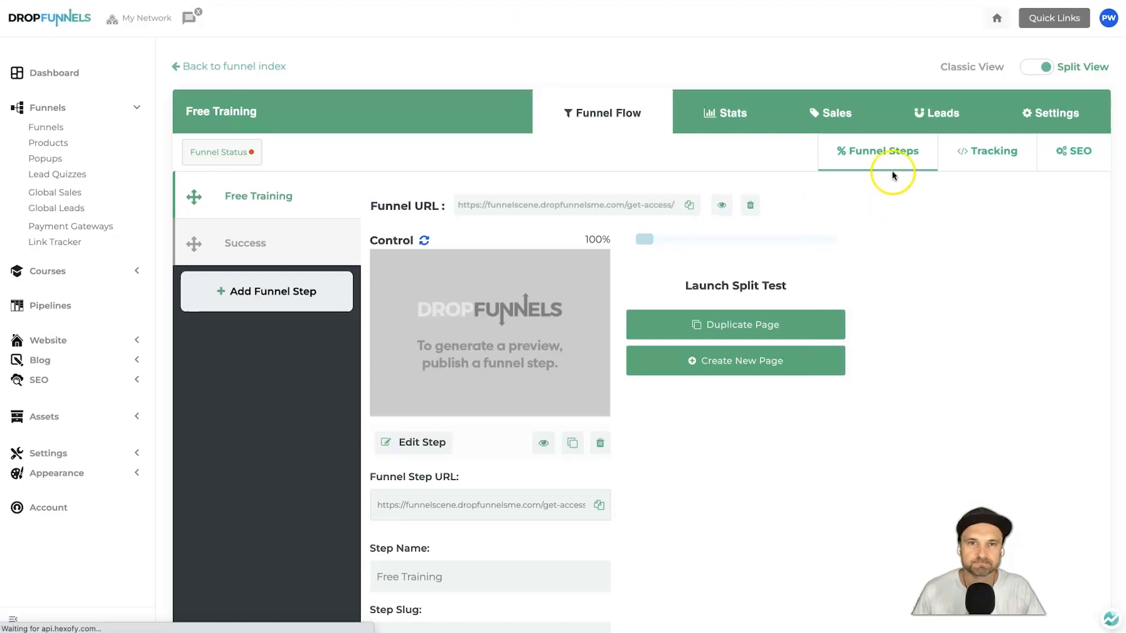
click(934, 112)
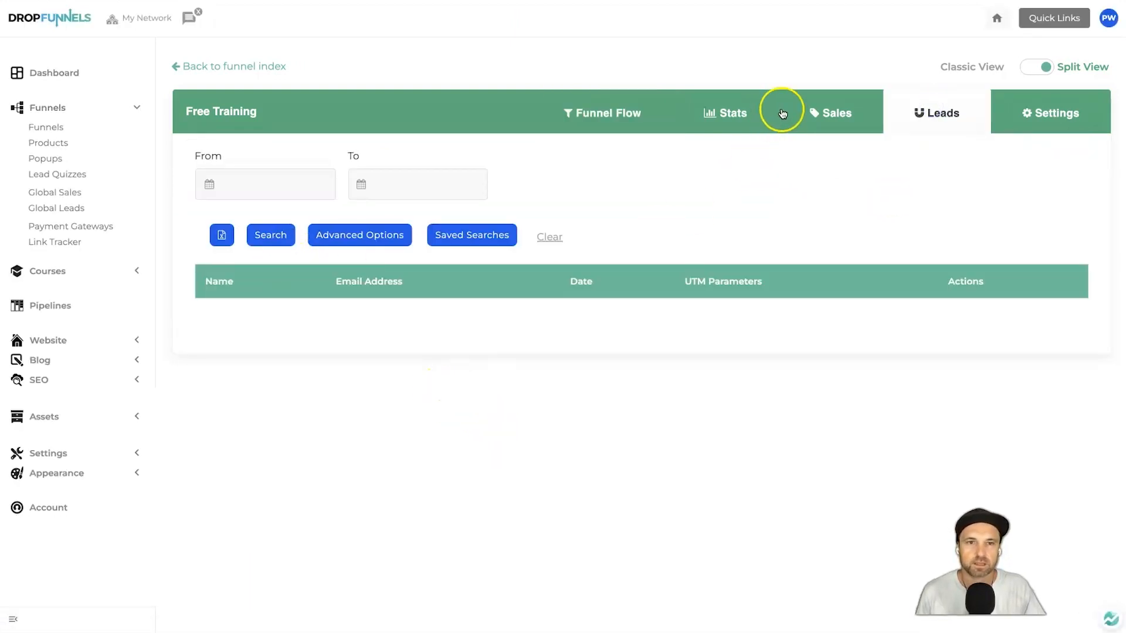
click(932, 113)
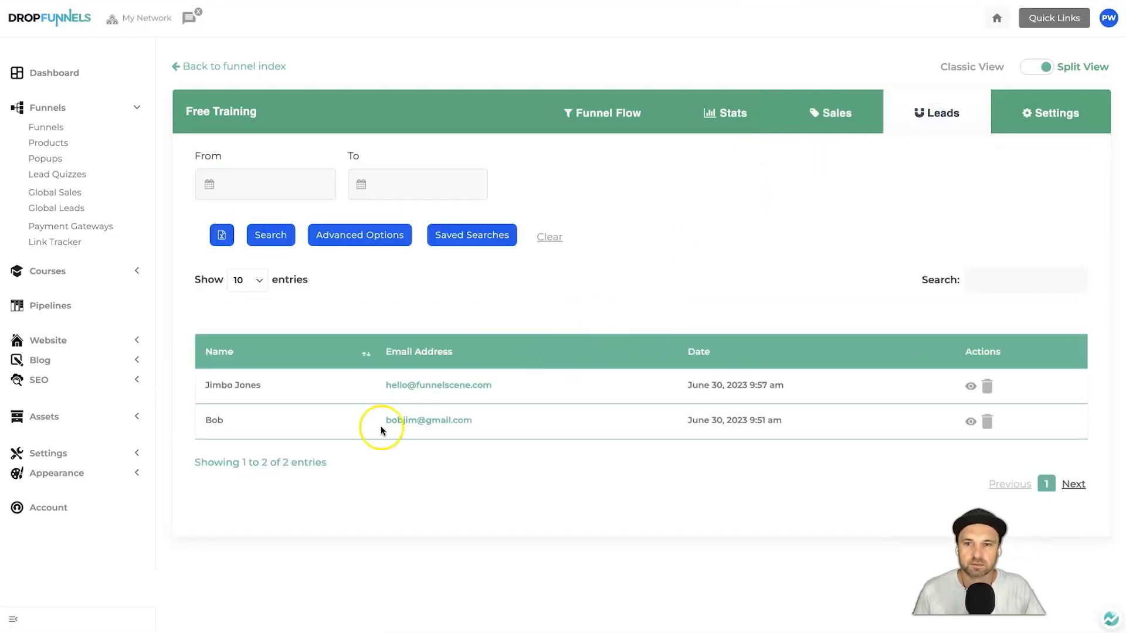
Check the Level 1 stage for the test lead, switch to the mail app and read the delivered email
click(52, 306)
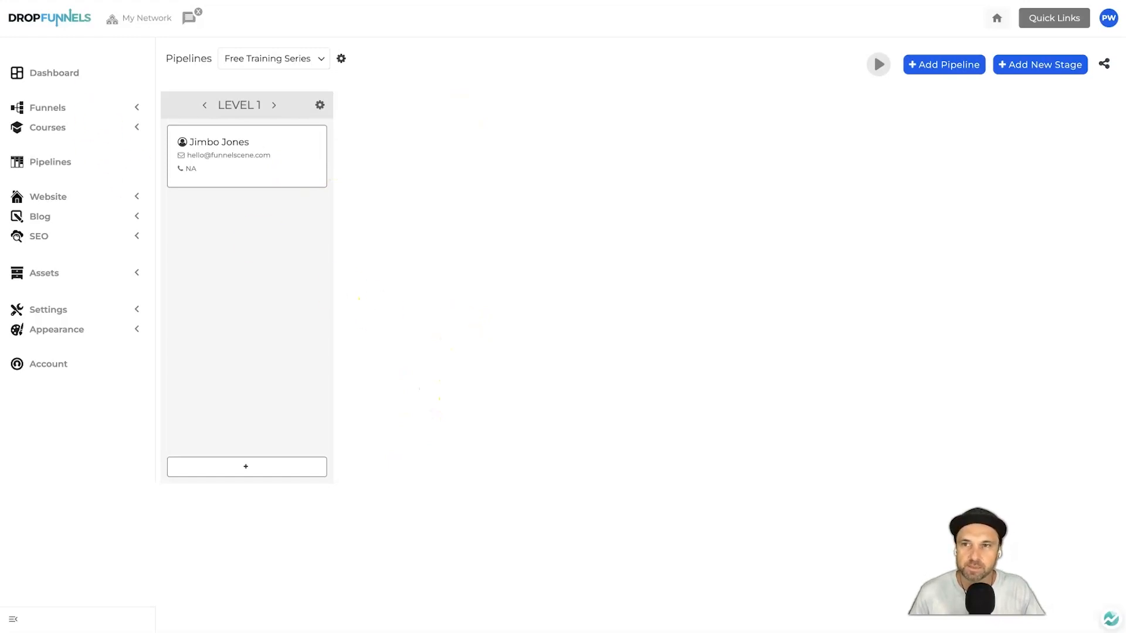
key(super+Tab)
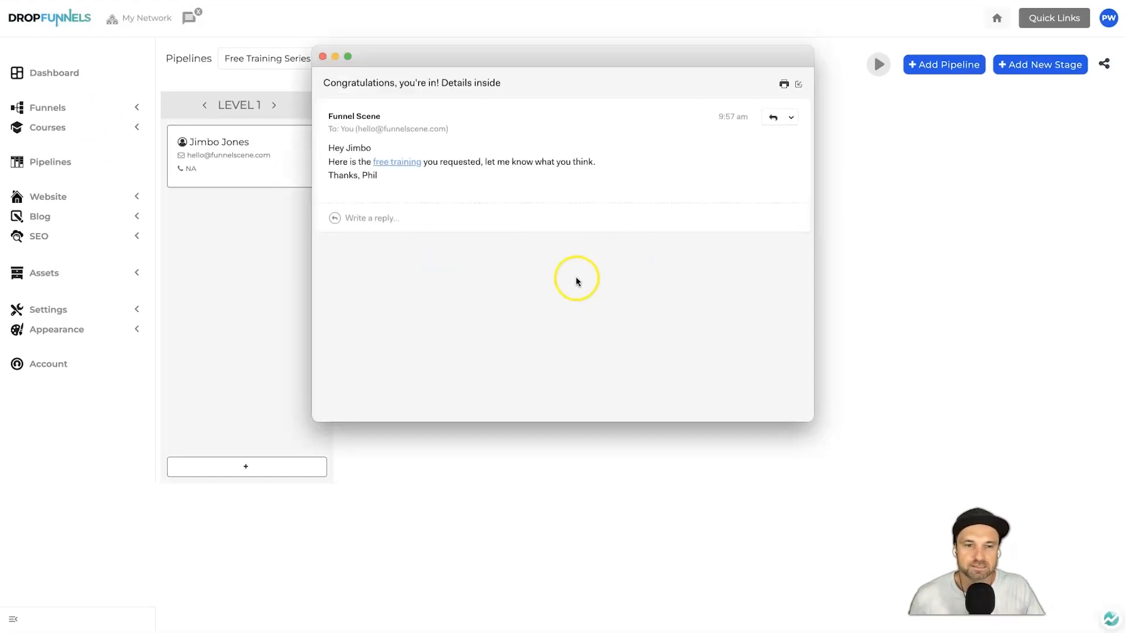
drag(332, 145, 406, 176)
click(407, 176)
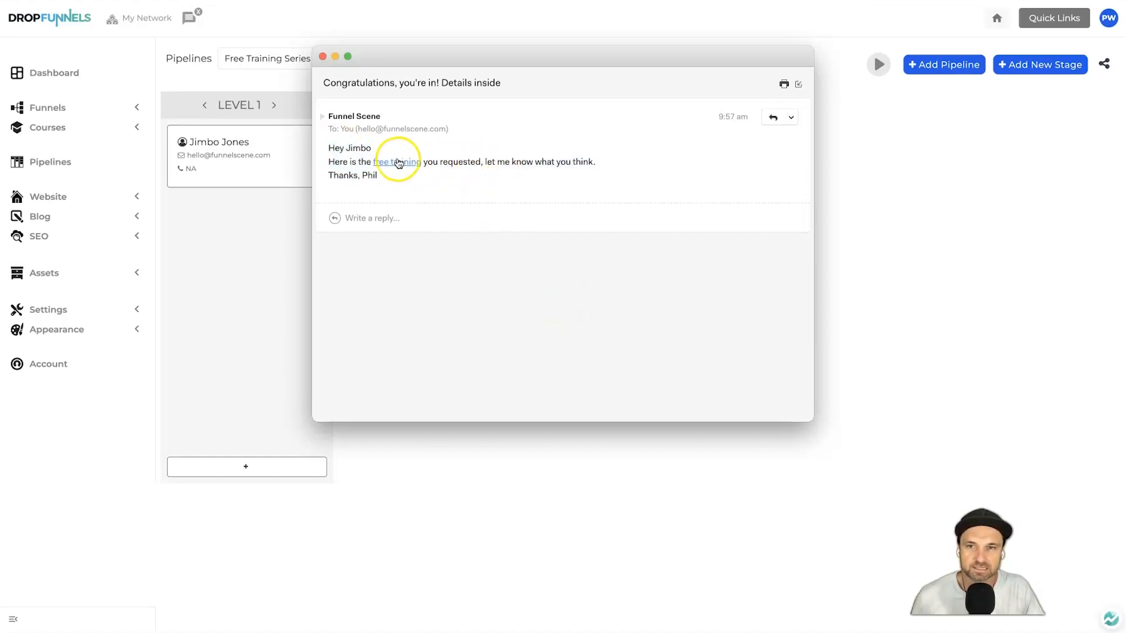
Review the delivered email's subject and free training link, and close the email window
mouse_move(396, 167)
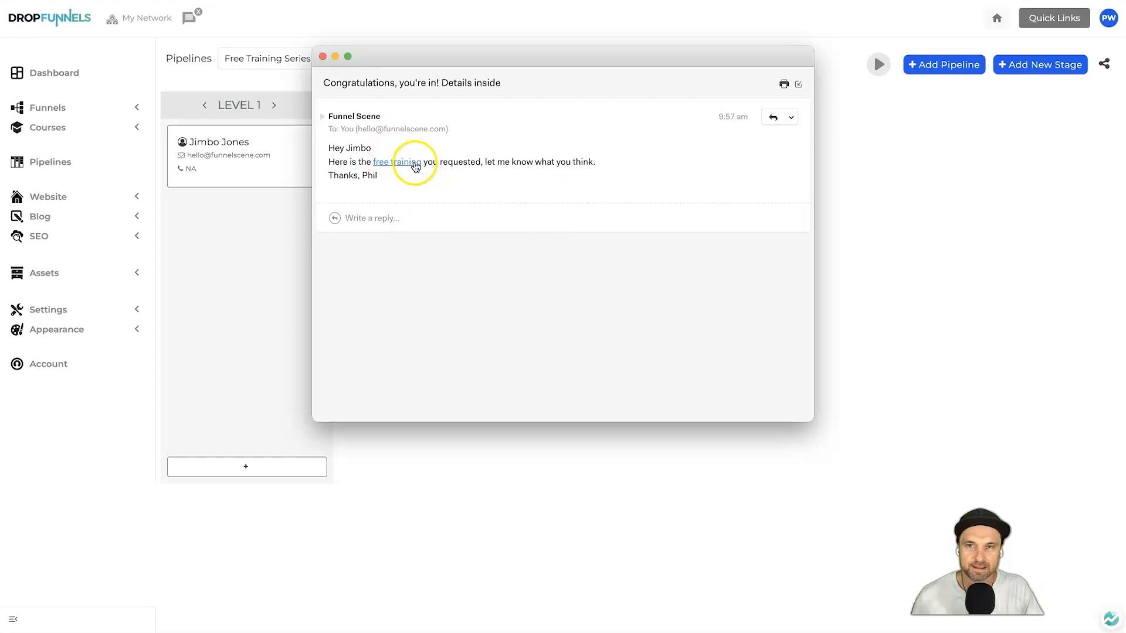
drag(342, 83, 475, 77)
click(539, 85)
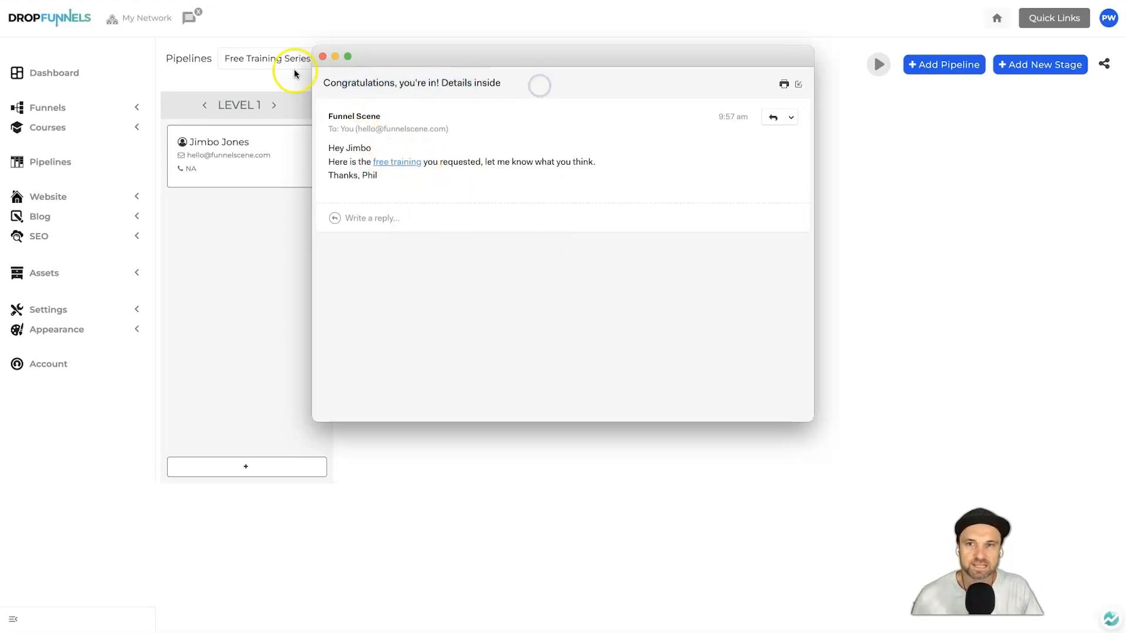
click(323, 57)
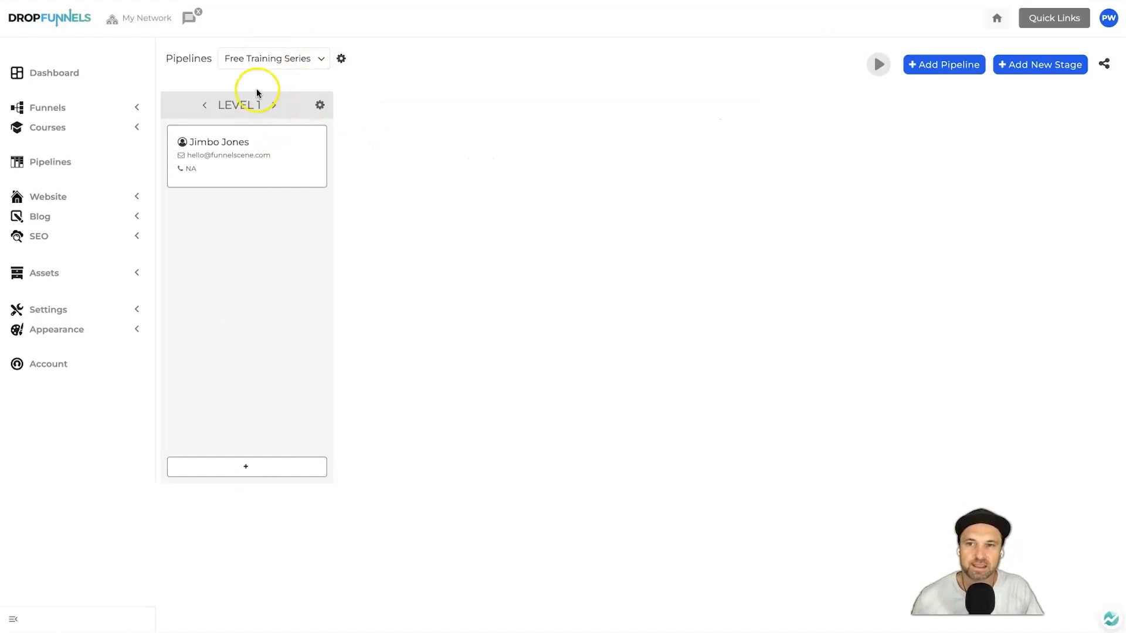
In the Level 1 stage's sequence, add and discard a blank second email, and add a 1-day delay after the first email
click(321, 105)
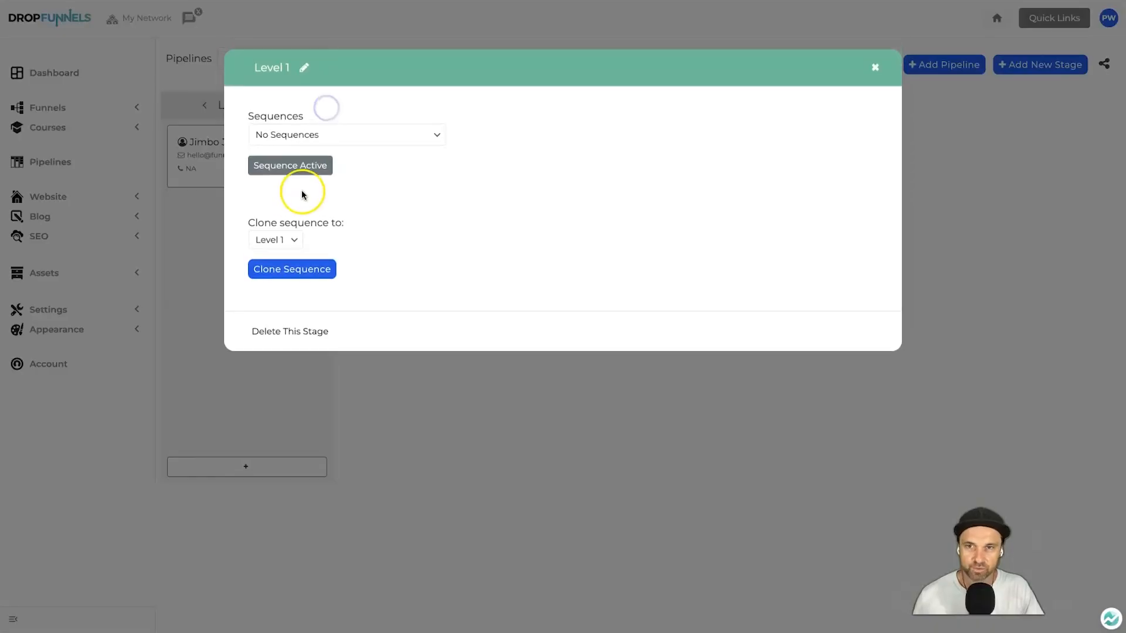
click(578, 339)
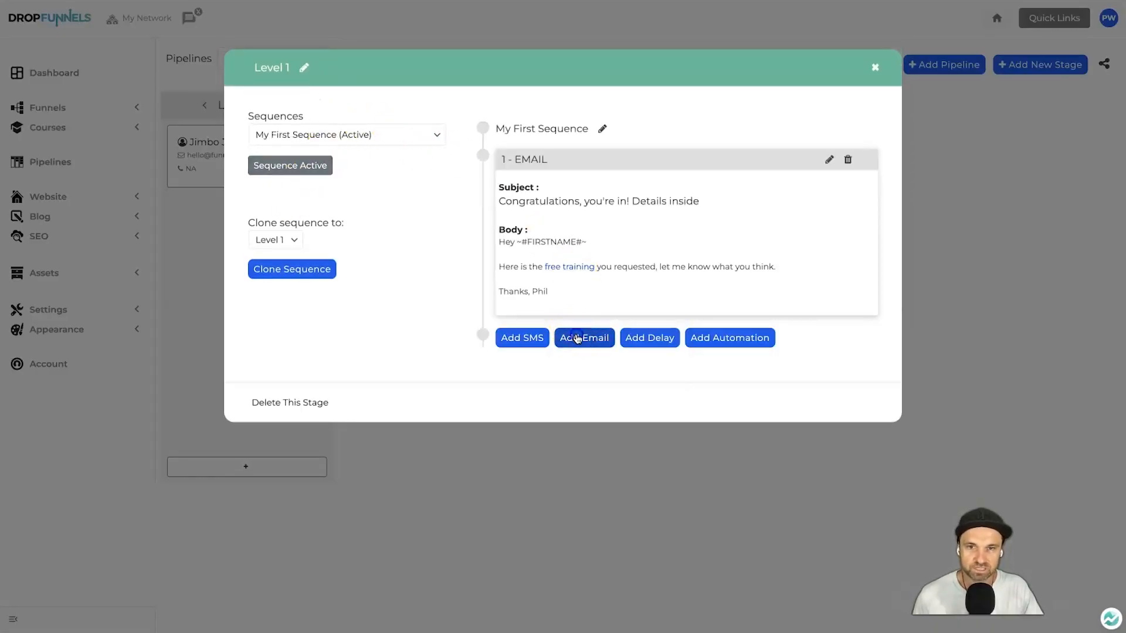
scroll(698, 95, down, 1)
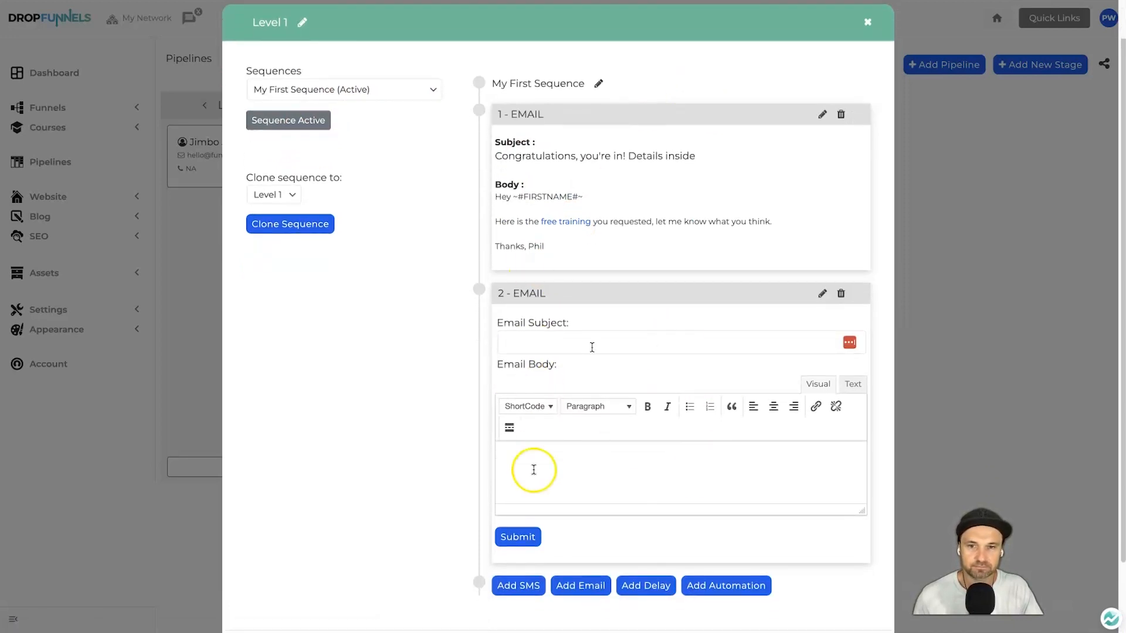
click(841, 294)
click(666, 336)
click(594, 388)
text(1)
click(529, 417)
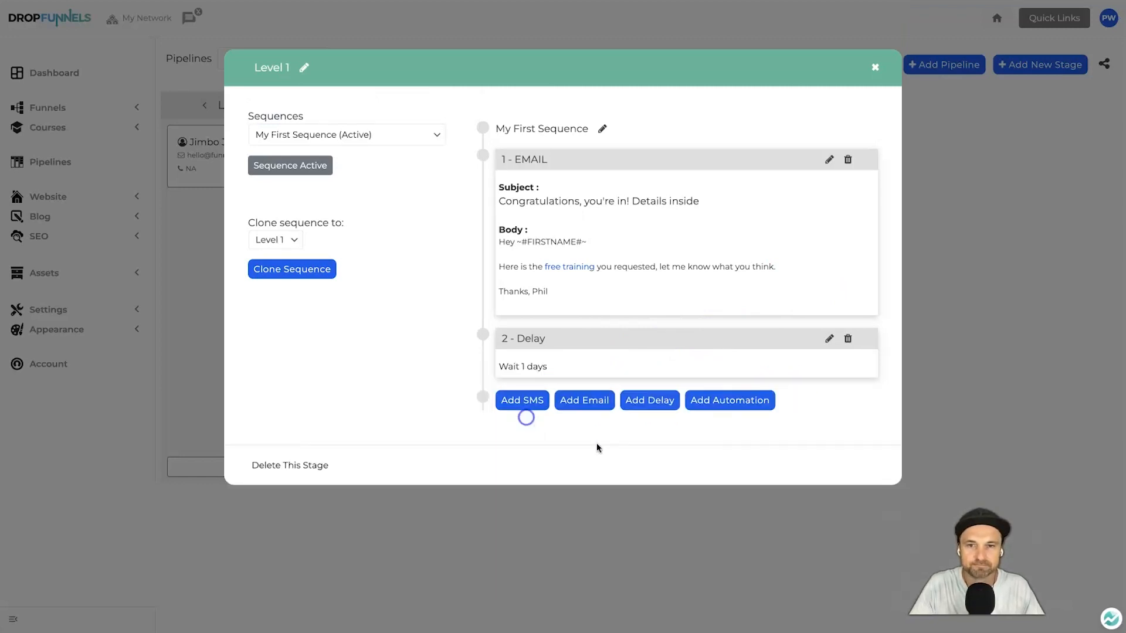
click(584, 402)
click(622, 611)
scroll(608, 583, down, 3)
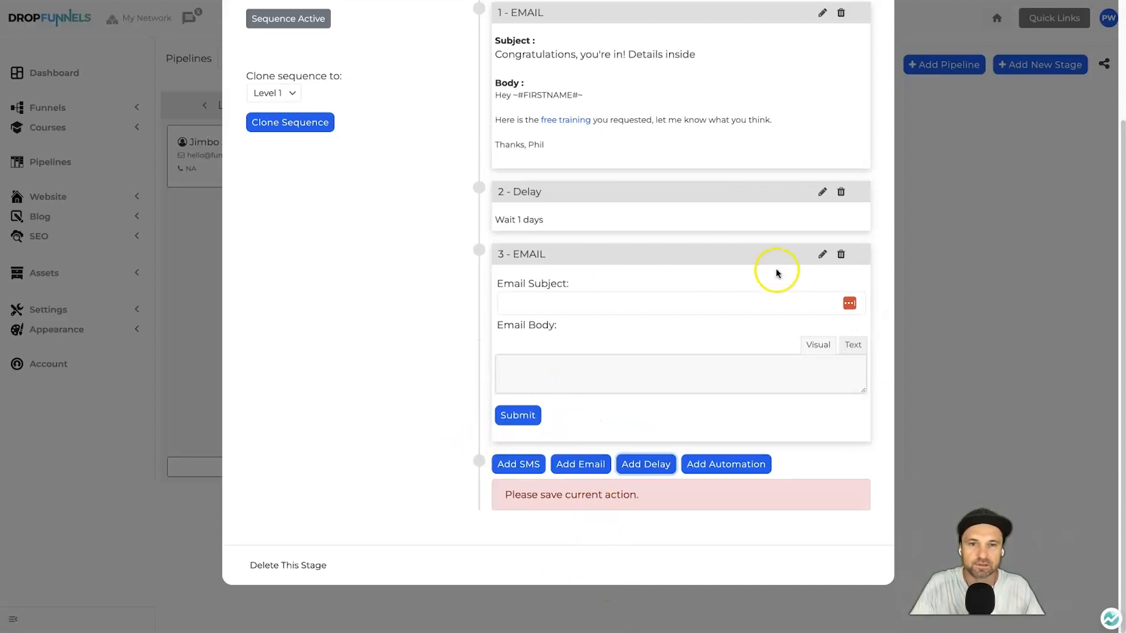
click(841, 255)
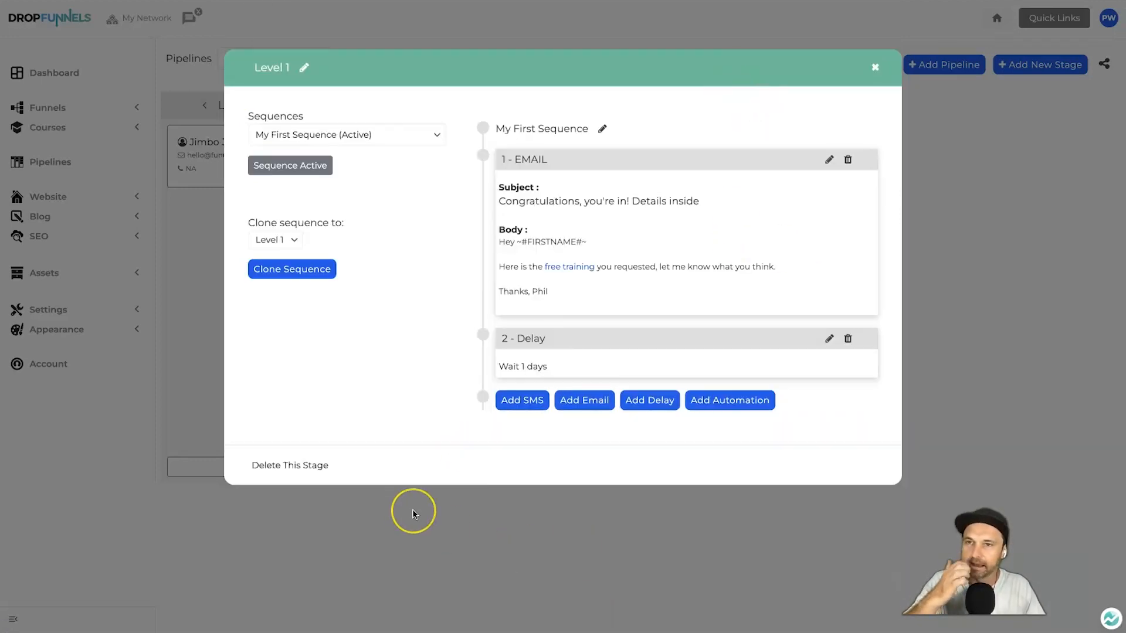
Check the stage choices for cloning the sequence and close the Level 1 stage's settings
click(413, 509)
click(500, 285)
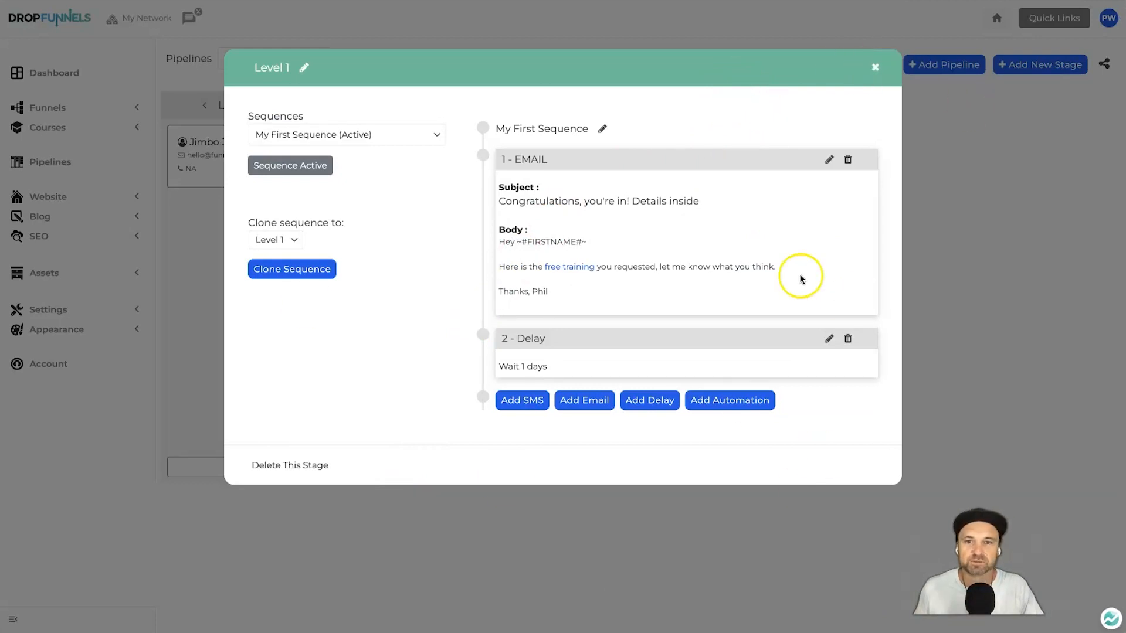
click(271, 240)
click(273, 241)
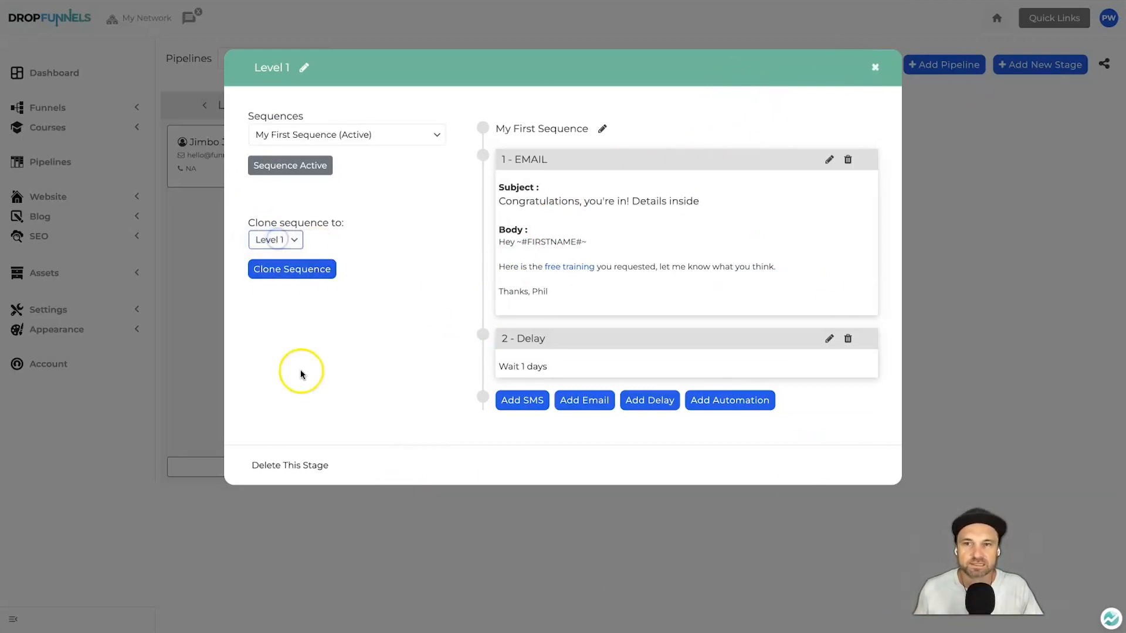
click(871, 67)
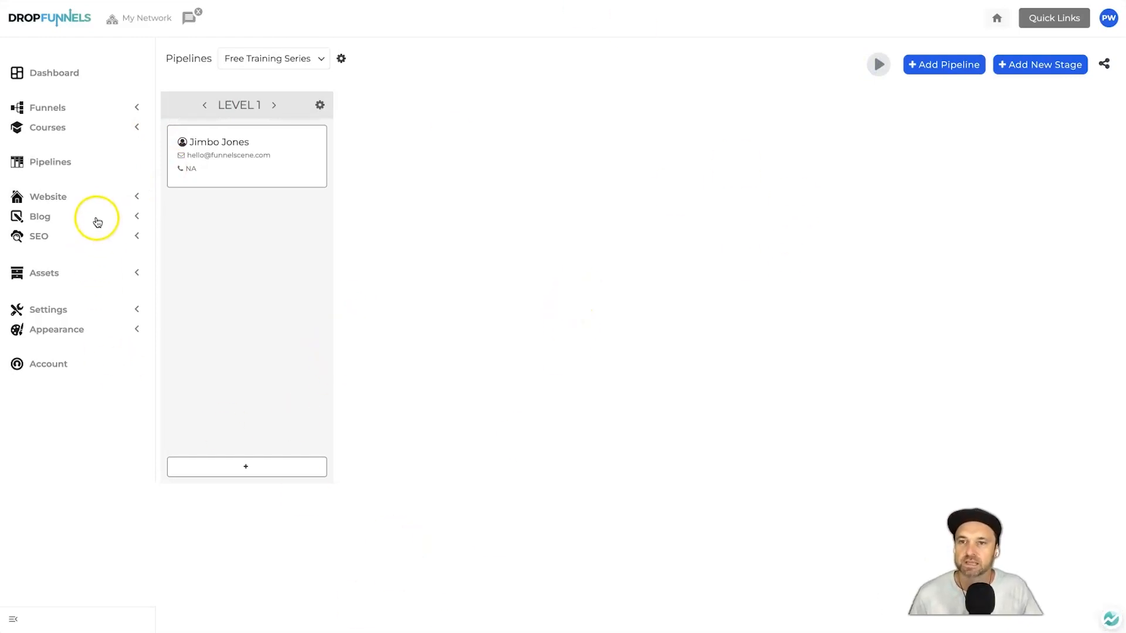
Go to the Courses page, expand the Course Examples course and view its Video Gallery Module Example page
click(73, 128)
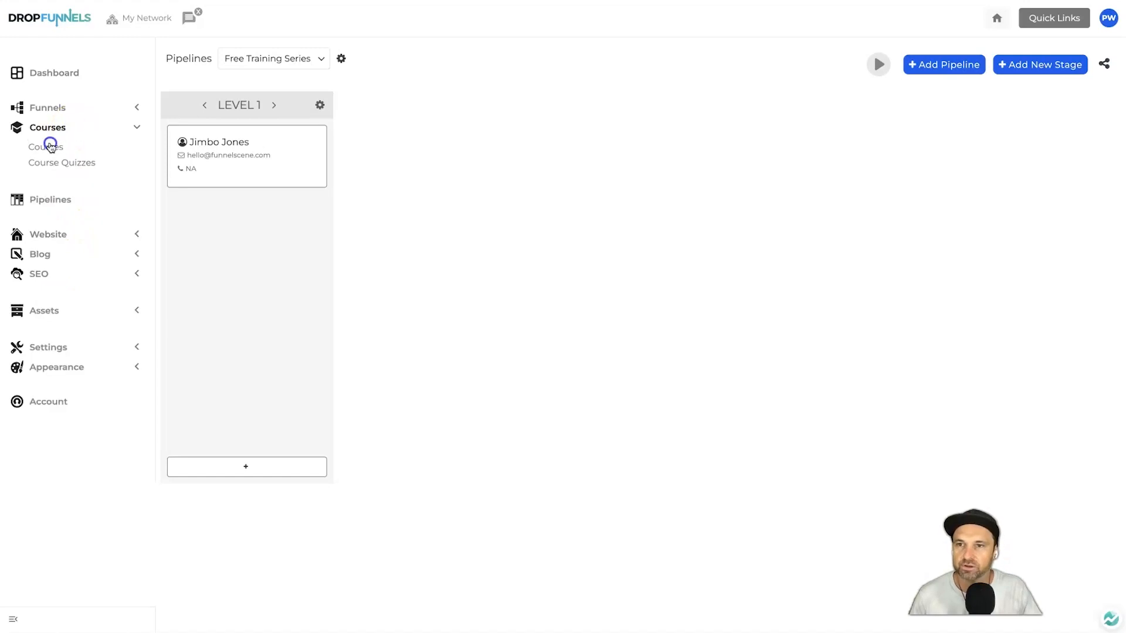
click(50, 147)
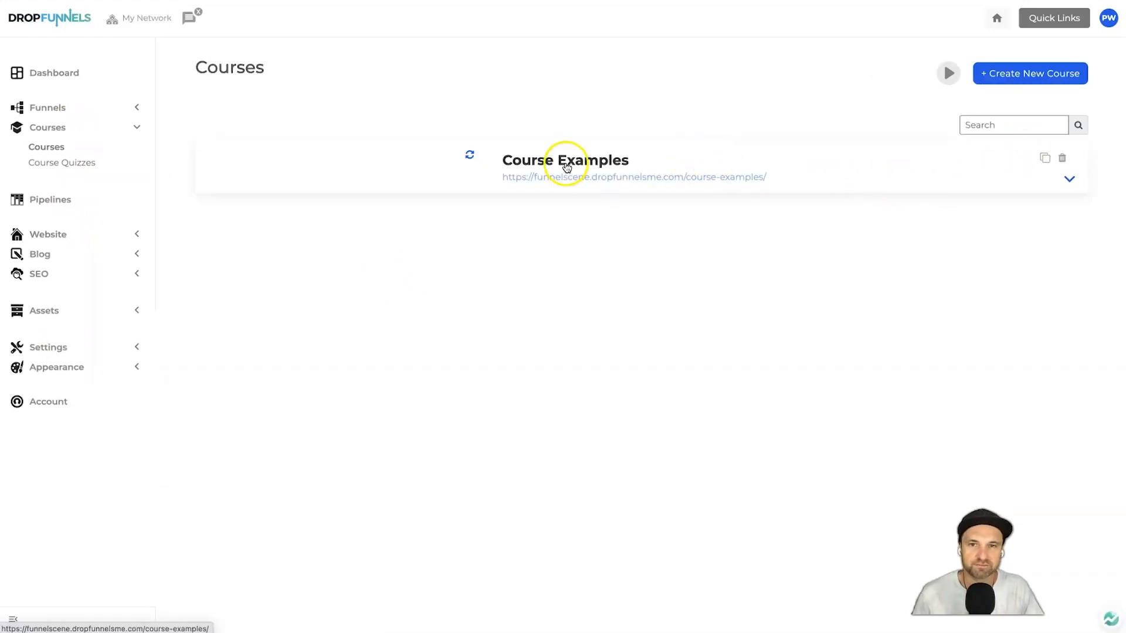
click(575, 161)
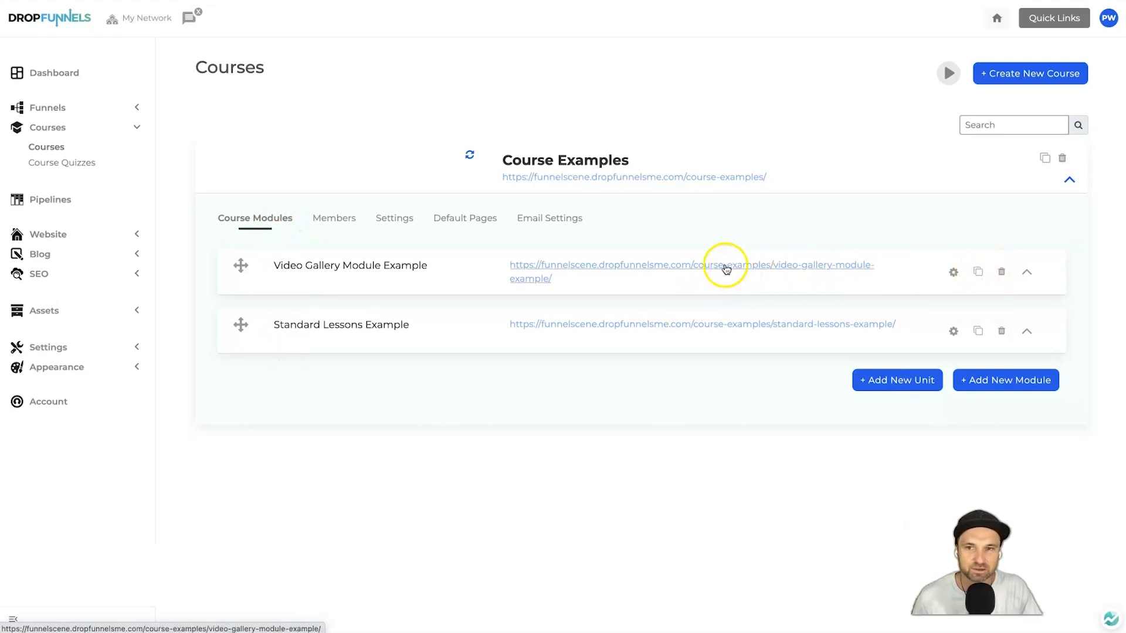
click(547, 270)
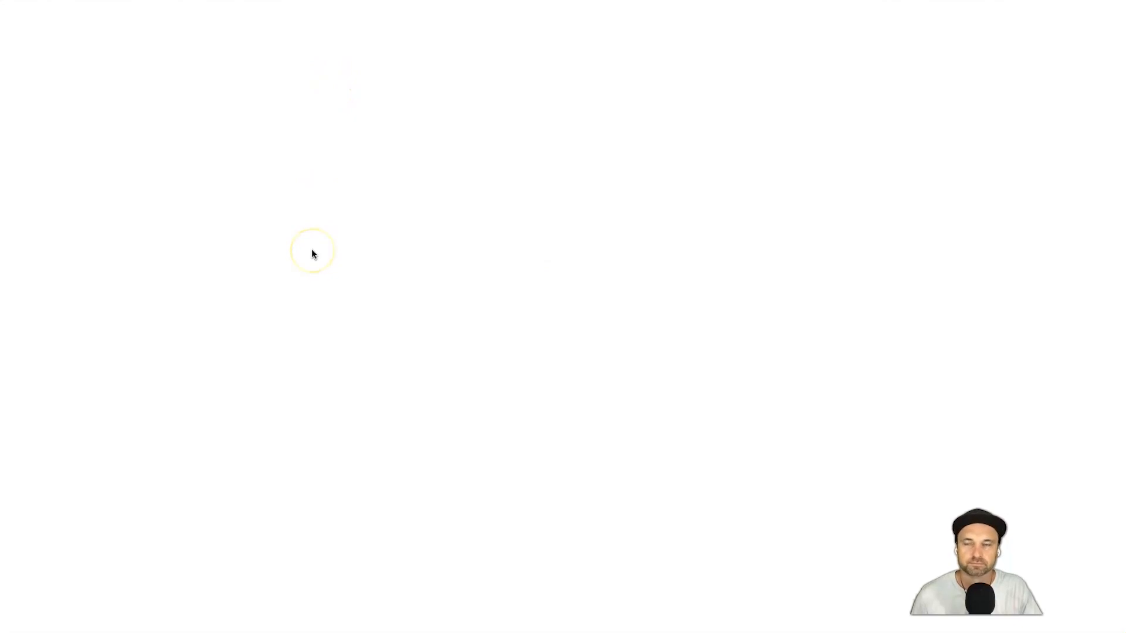
Look through the video gallery lesson page and try out several lessons in its video playlist
scroll(450, 466, down, 4)
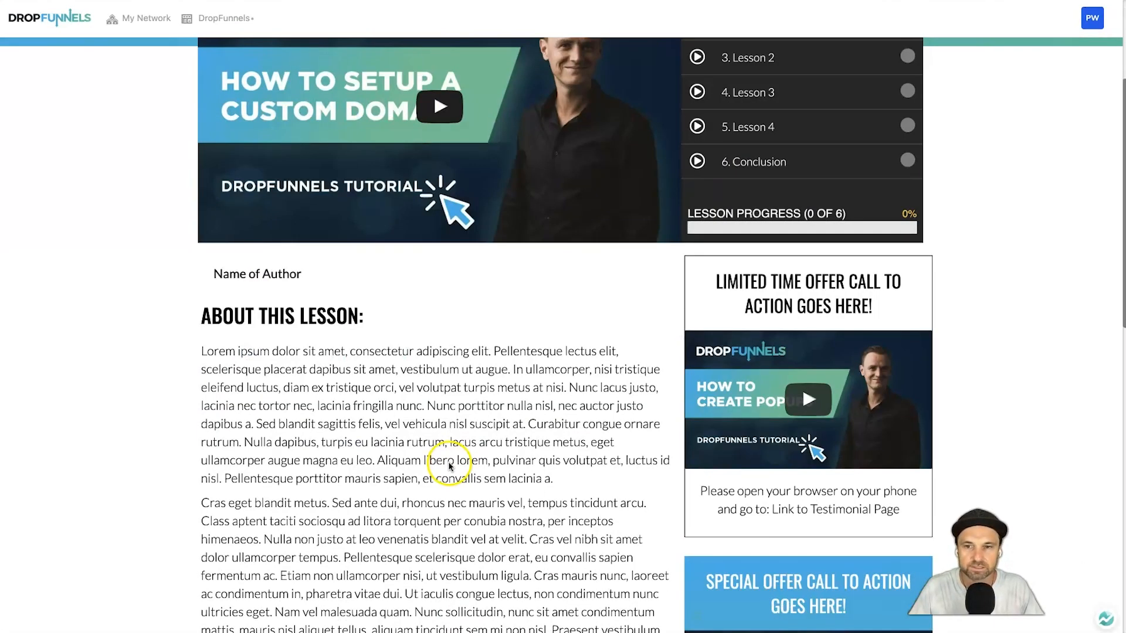
scroll(450, 466, down, 2)
drag(357, 279, 361, 271)
scroll(360, 273, up, 5)
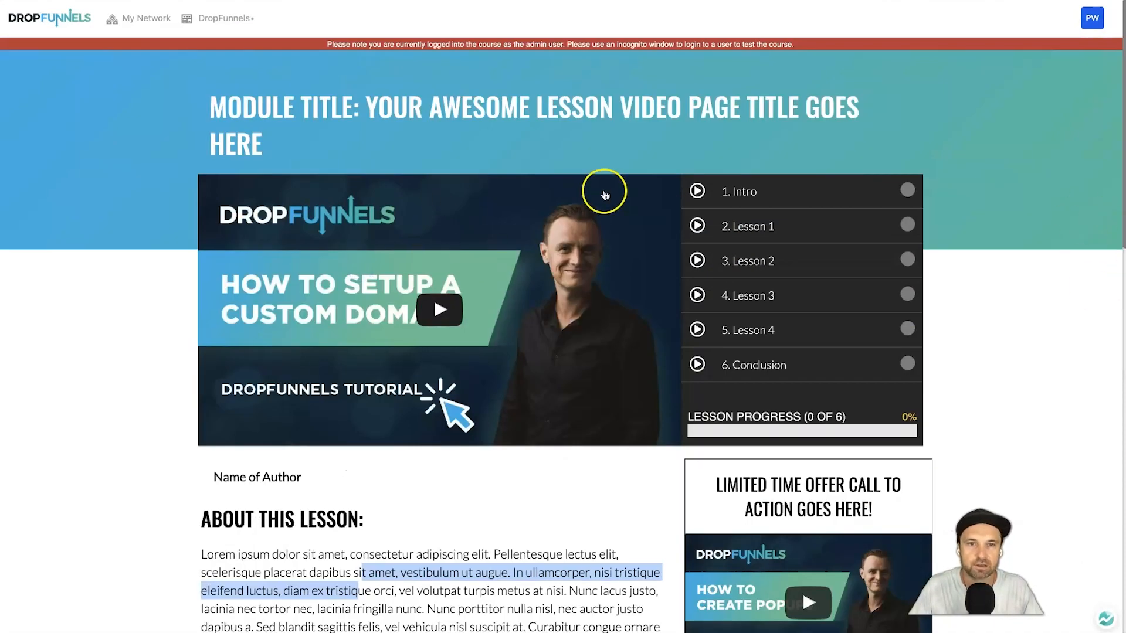
click(752, 228)
click(736, 262)
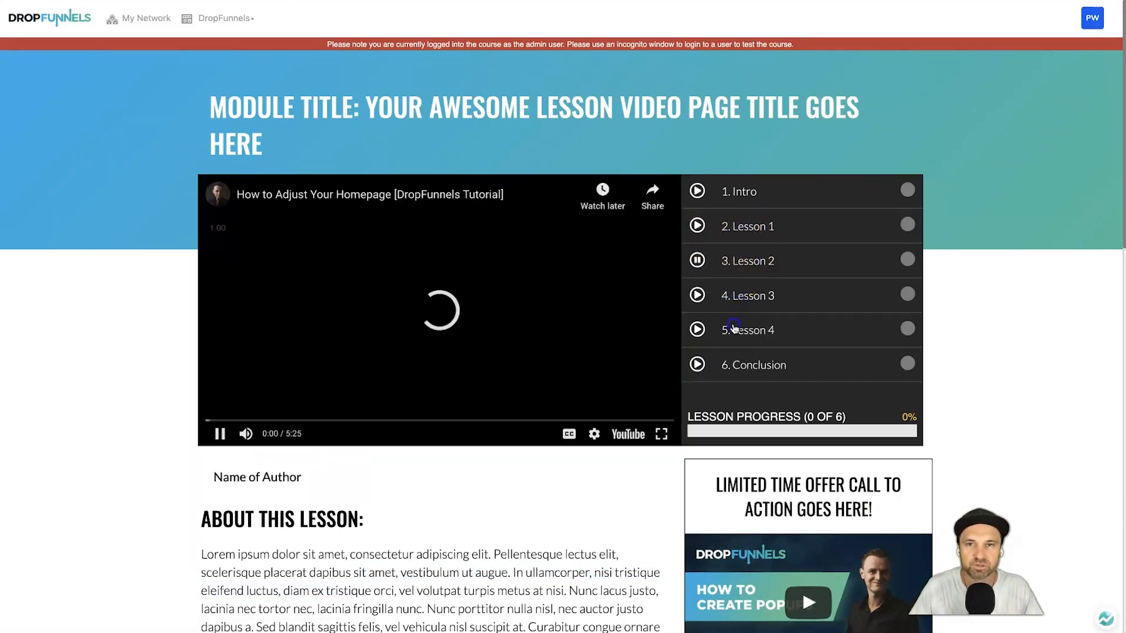
click(733, 346)
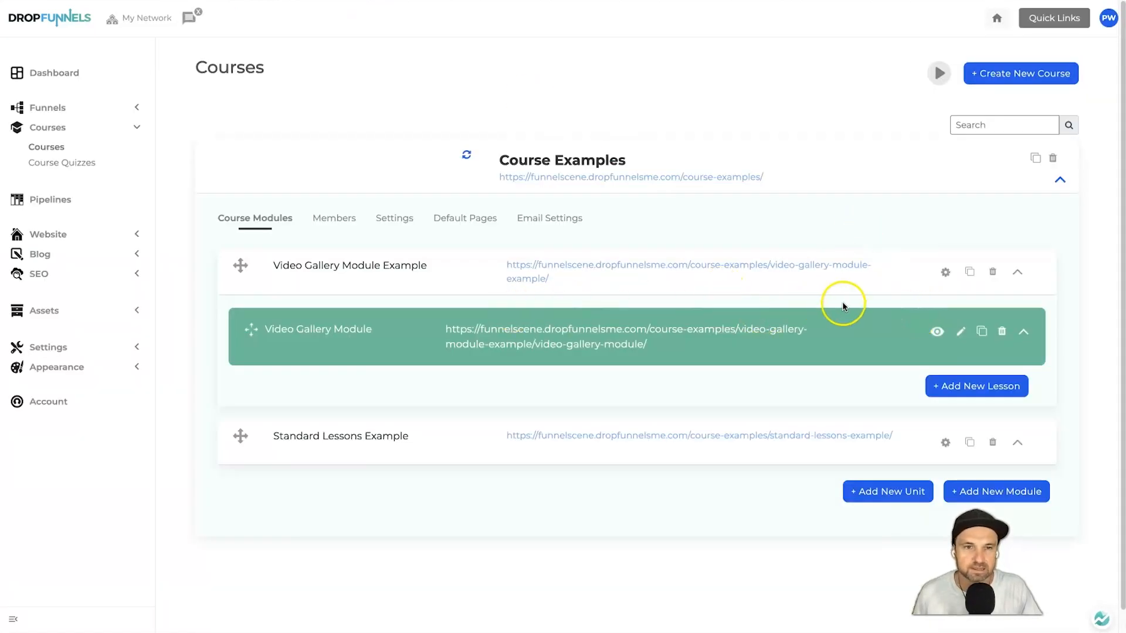
Open the Video Gallery Module of the Course Examples course in the page editor and examine its layout and content sections
click(376, 269)
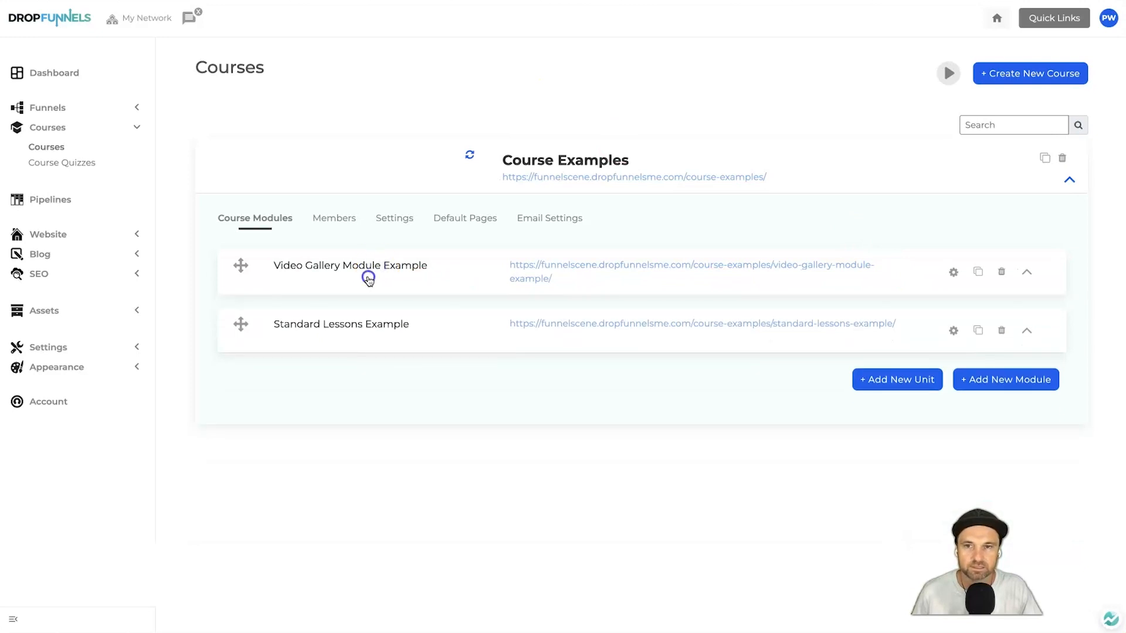
click(368, 275)
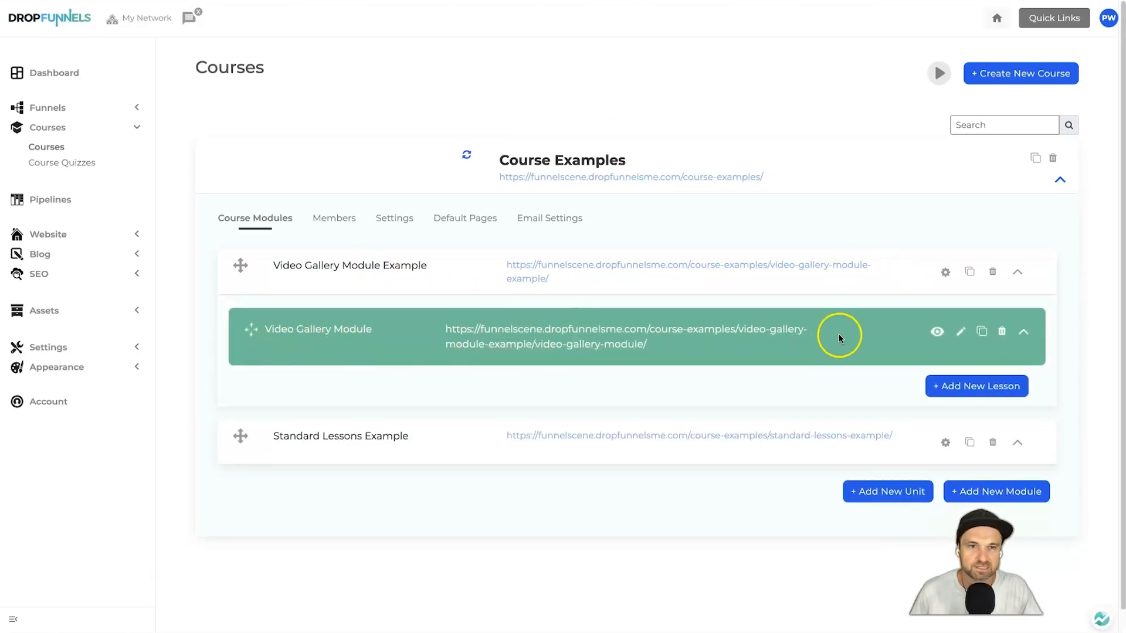
click(961, 331)
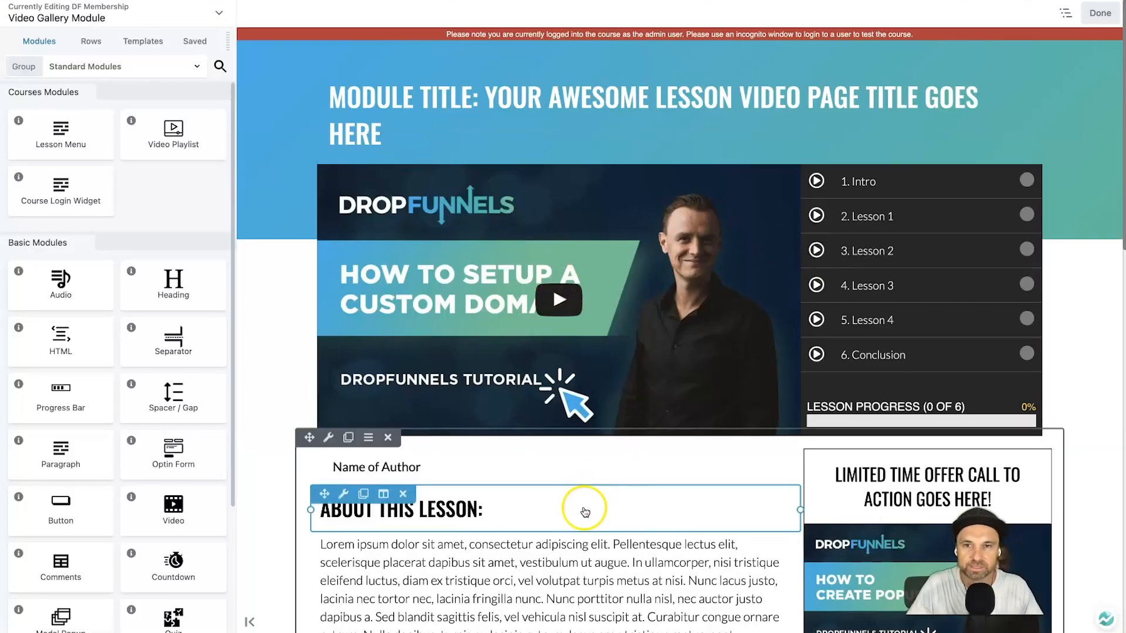
scroll(583, 508, down, 4)
scroll(440, 339, down, 7)
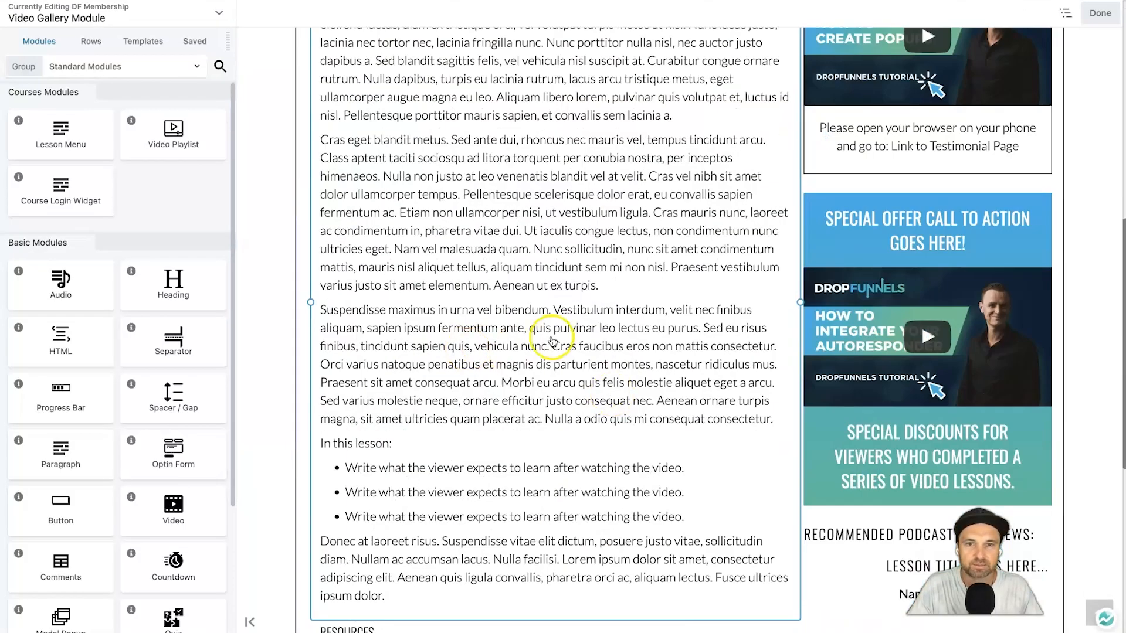
scroll(541, 326, up, 11)
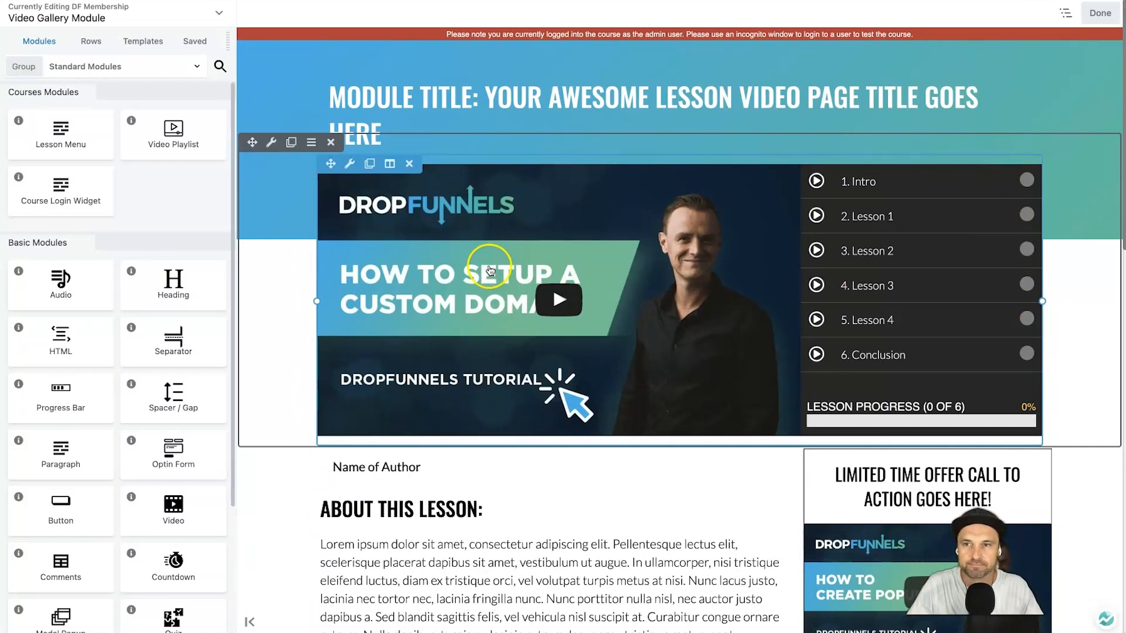
scroll(446, 370, down, 15)
scroll(491, 382, down, 2)
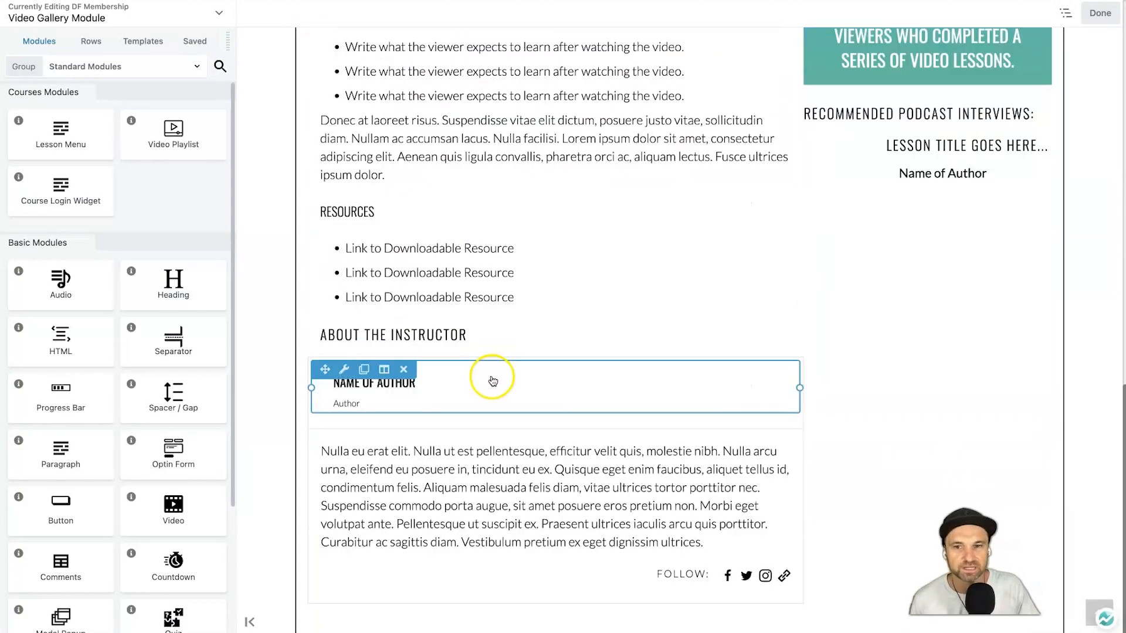
scroll(491, 381, up, 15)
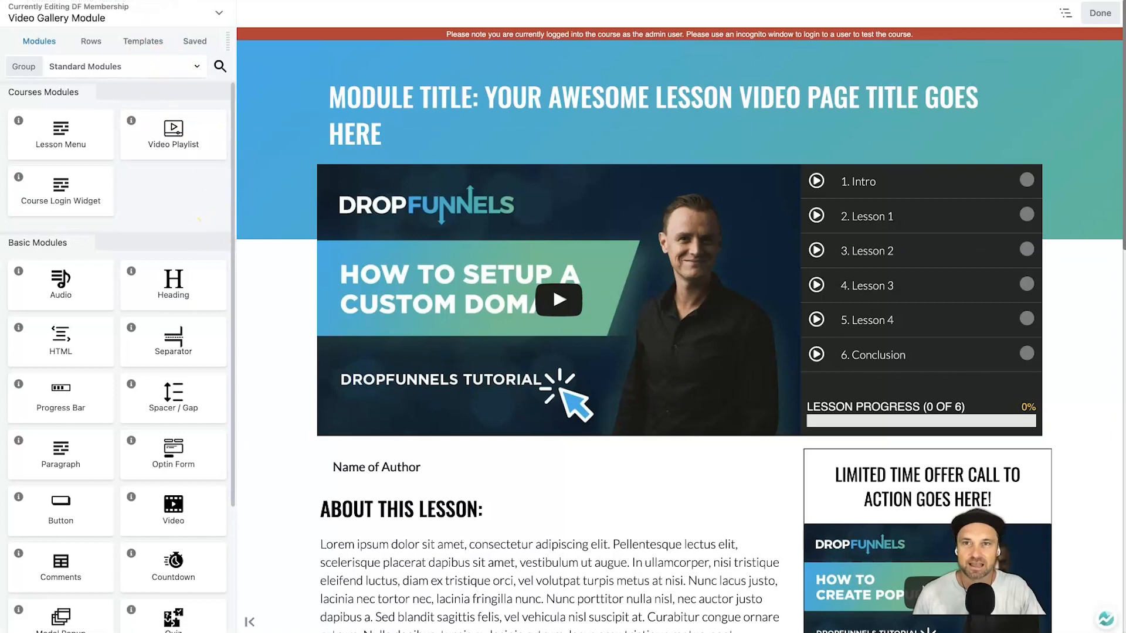
Return to the Courses page and look over the options available for Appearance and SEO
click(171, 1)
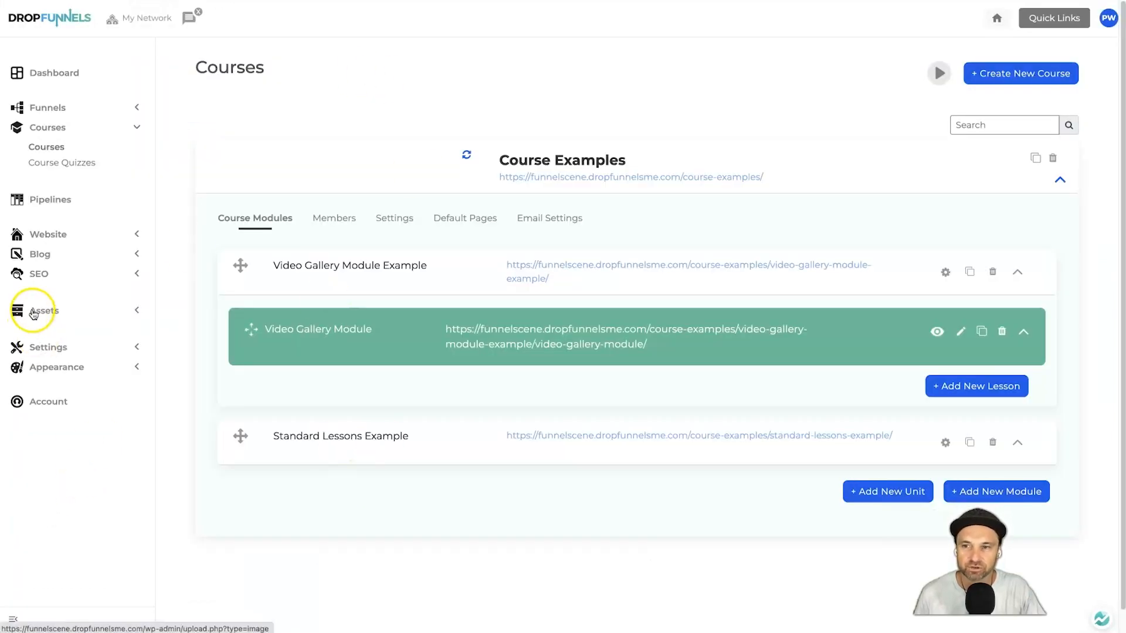
click(132, 365)
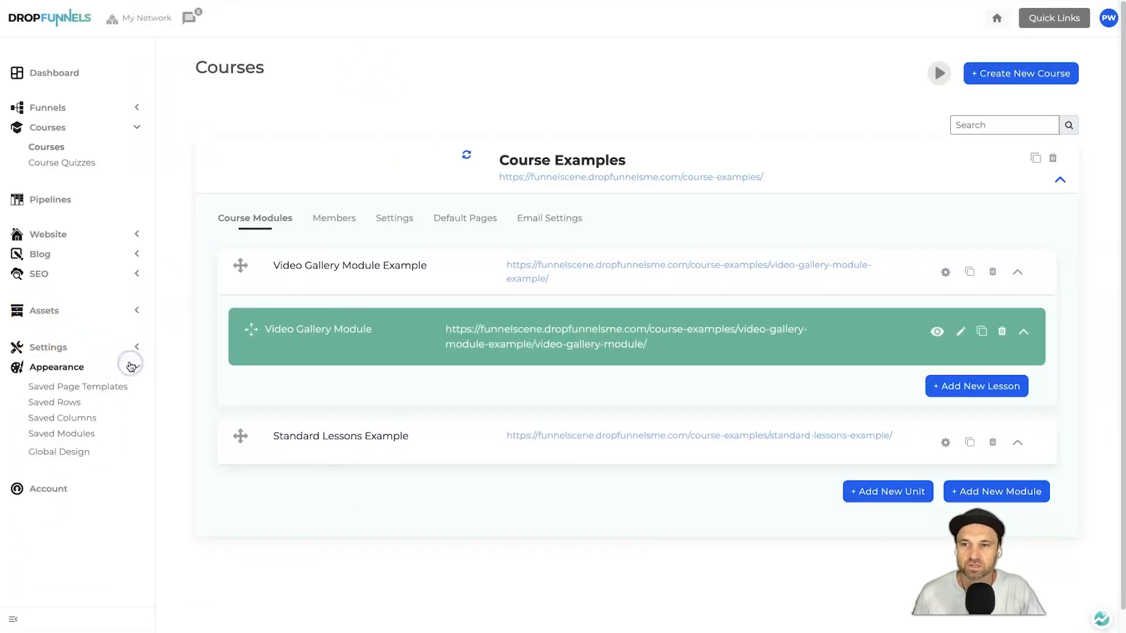
click(132, 273)
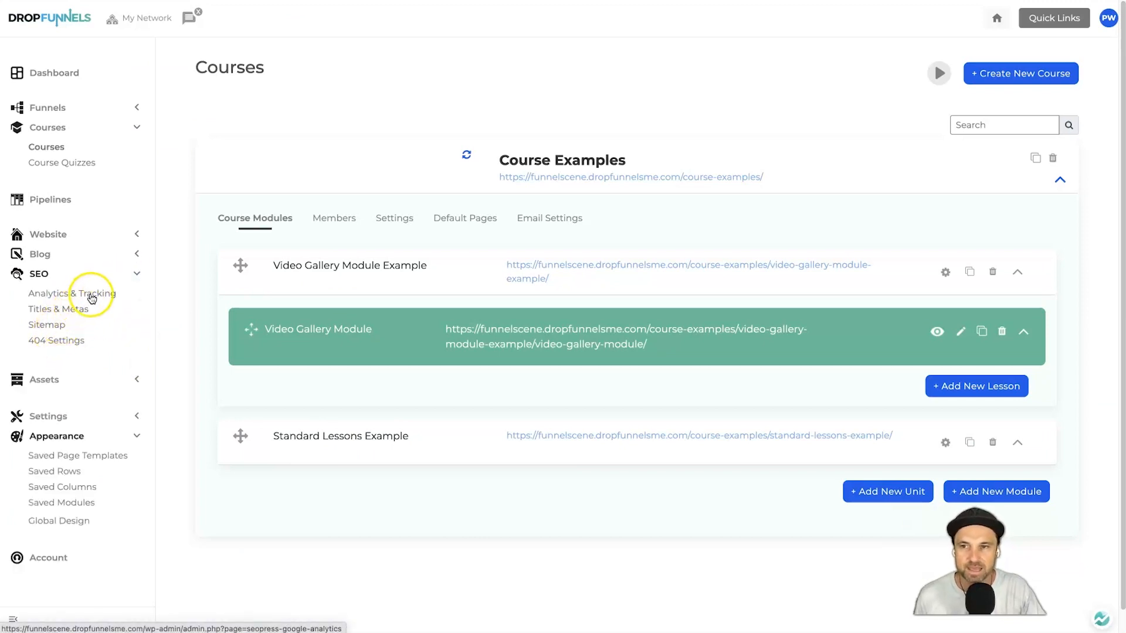
click(138, 274)
click(136, 365)
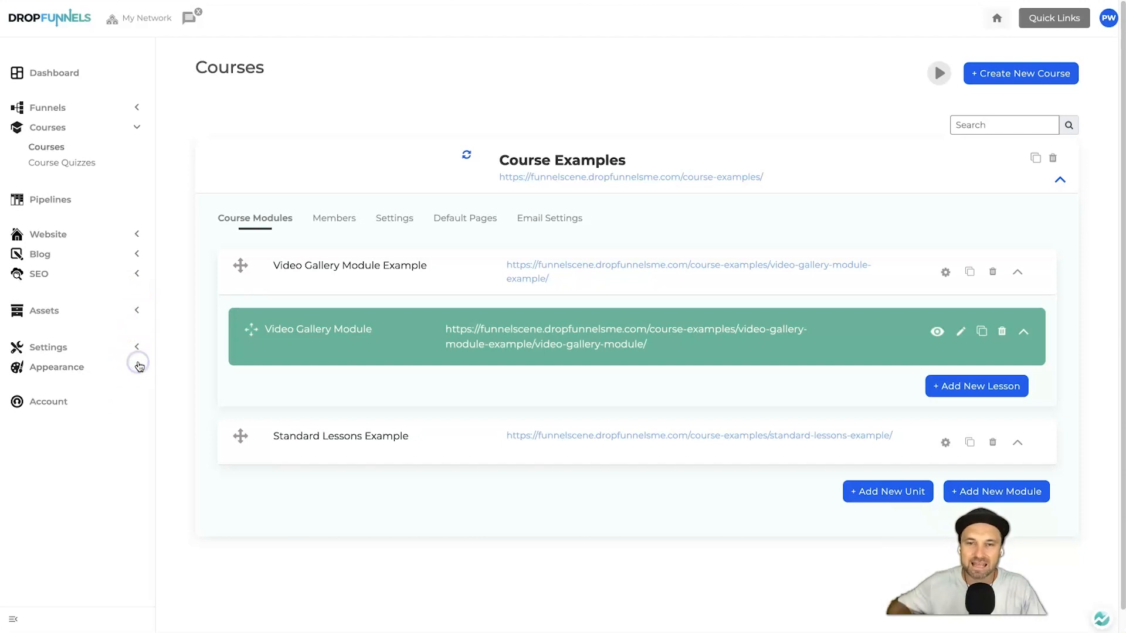